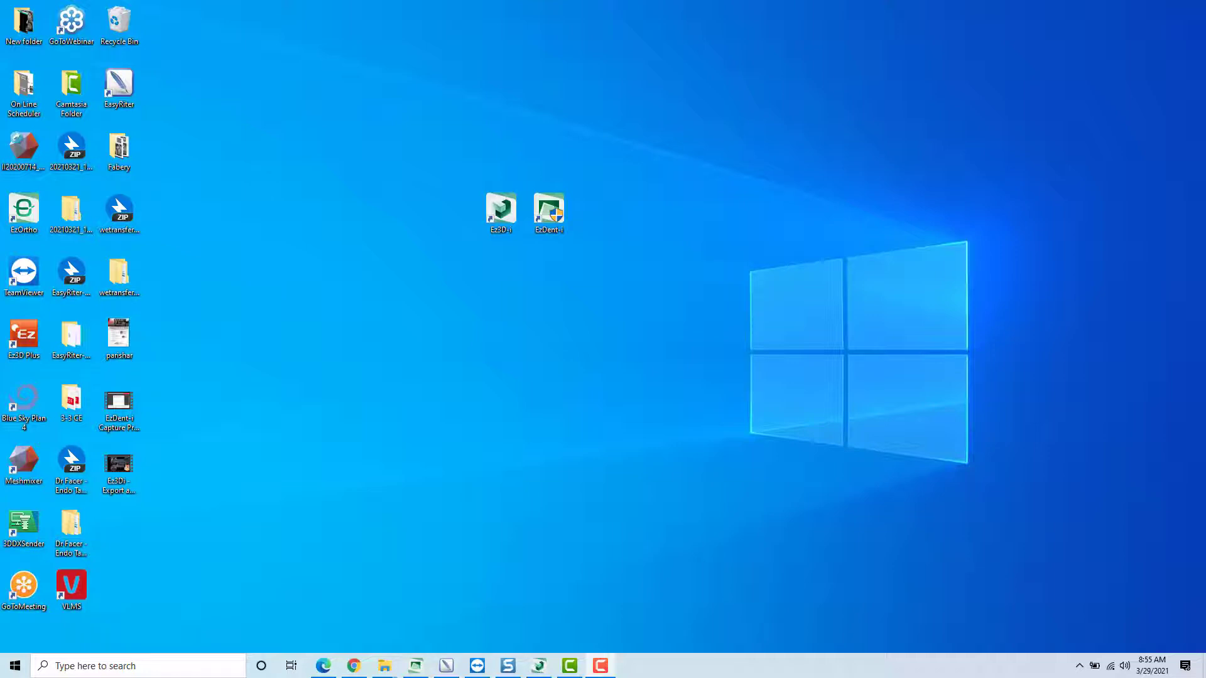
- Open the EzDent-i imaging program and bring its window to the front
double_click(558, 223)
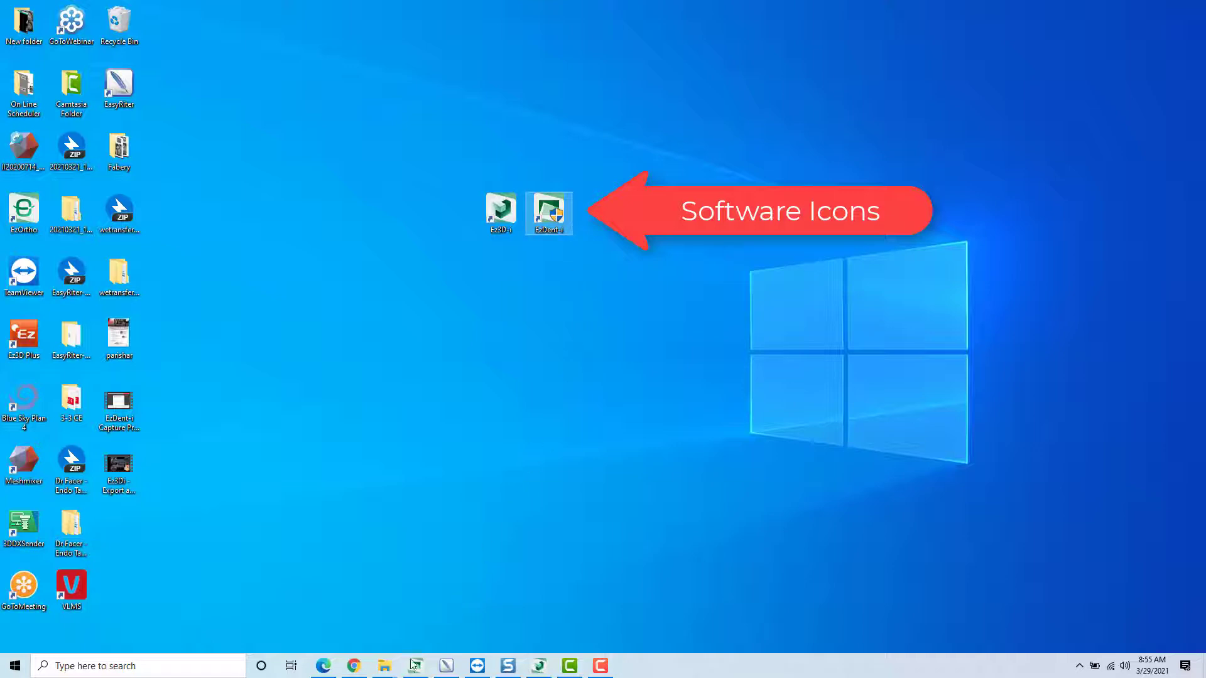
mouse_move(420, 665)
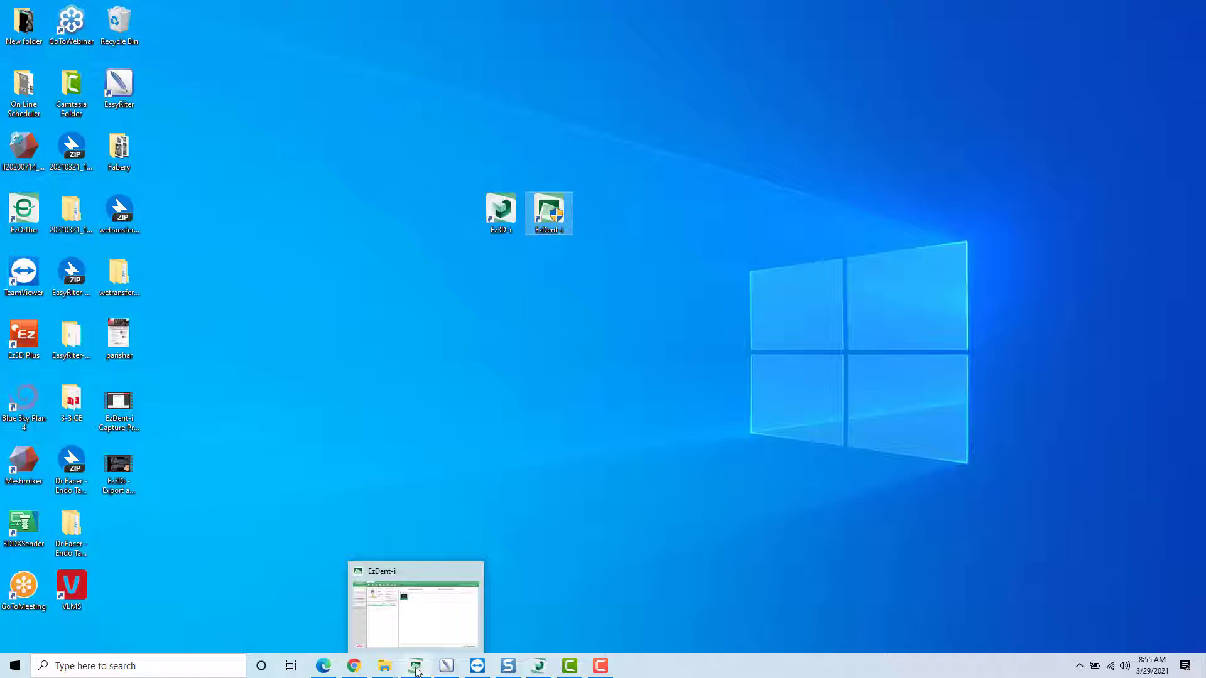
left_click(417, 666)
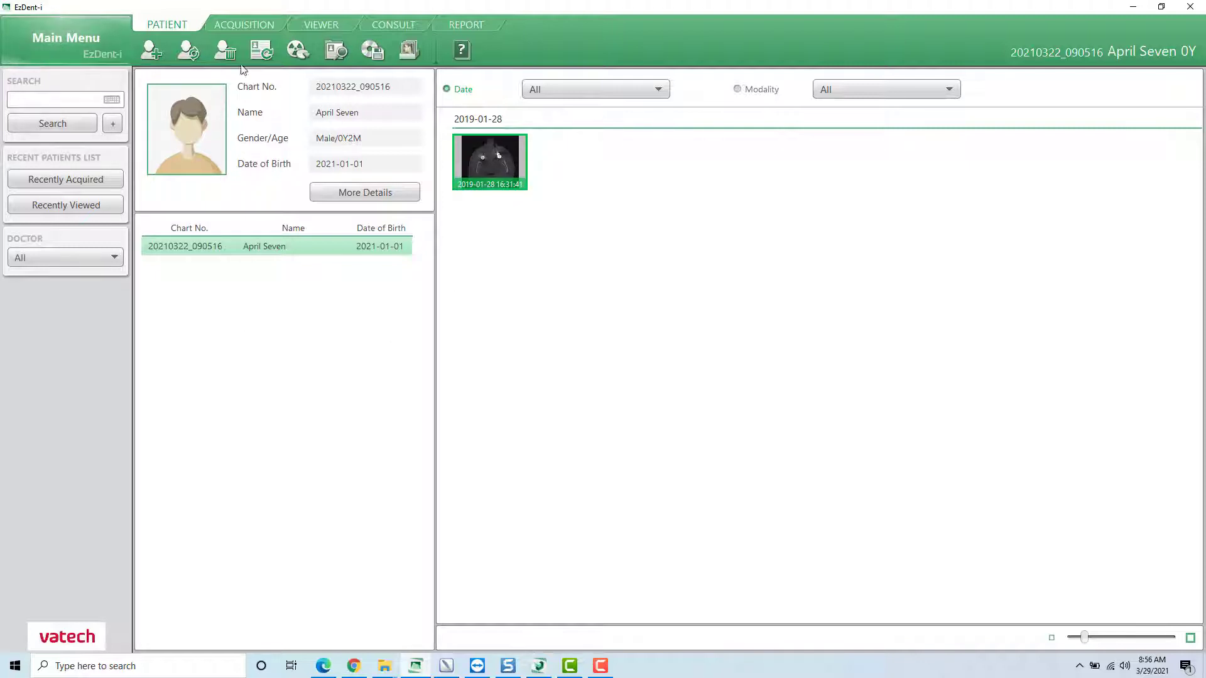
- Look through the Acquisition, Viewer, Consult and Report sections of the patient program
left_click(265, 24)
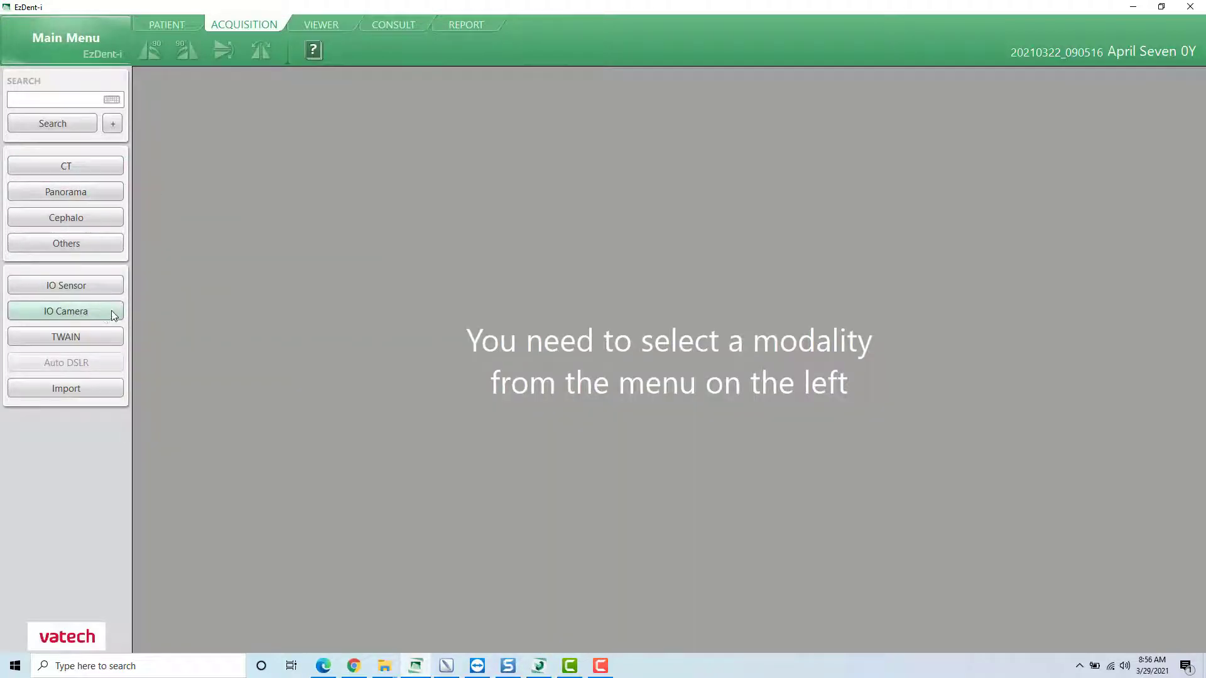
left_click(320, 25)
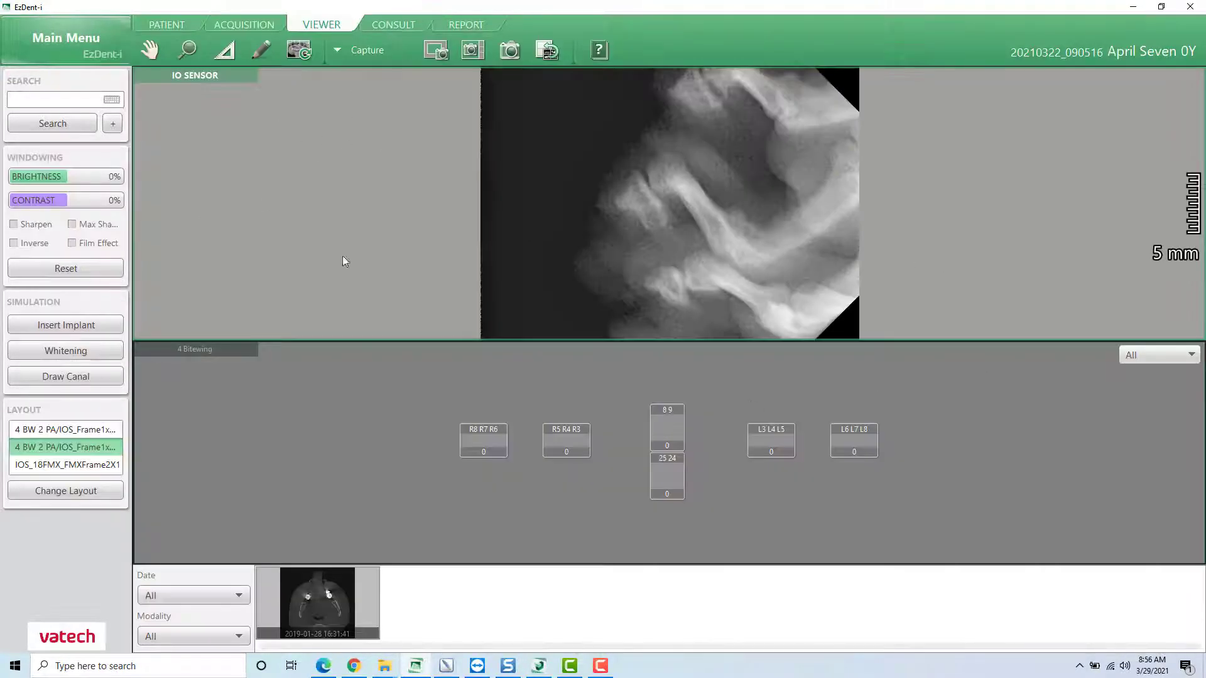
left_click(393, 25)
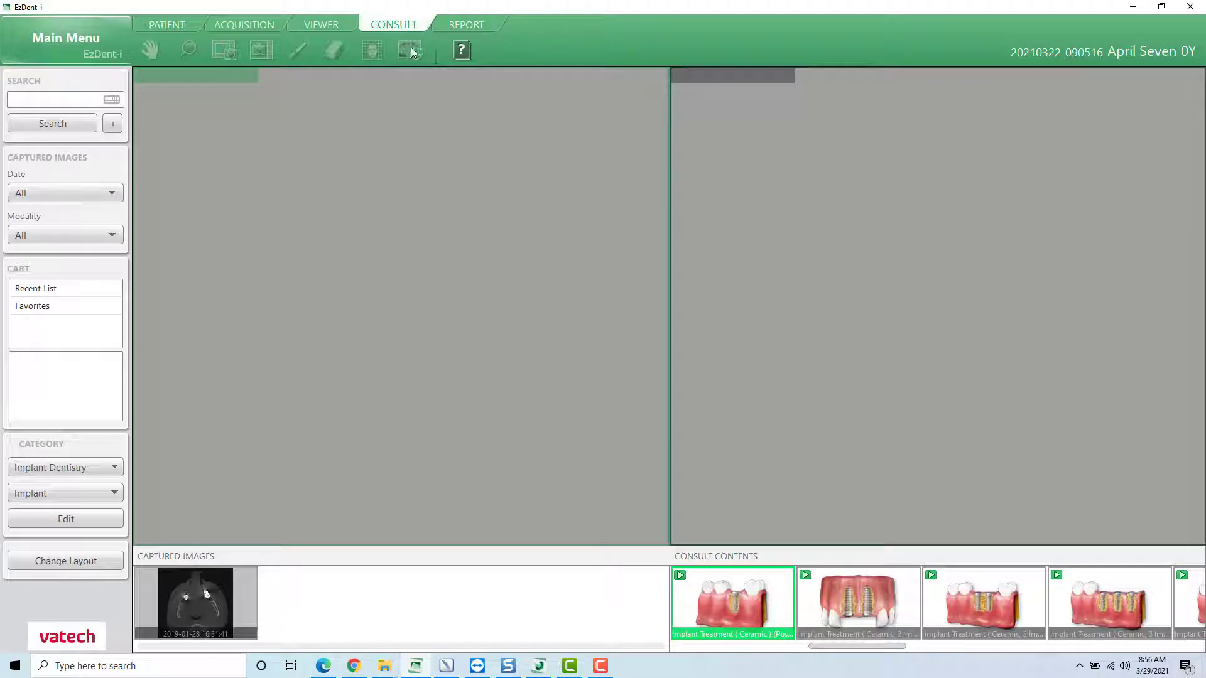
left_click(465, 25)
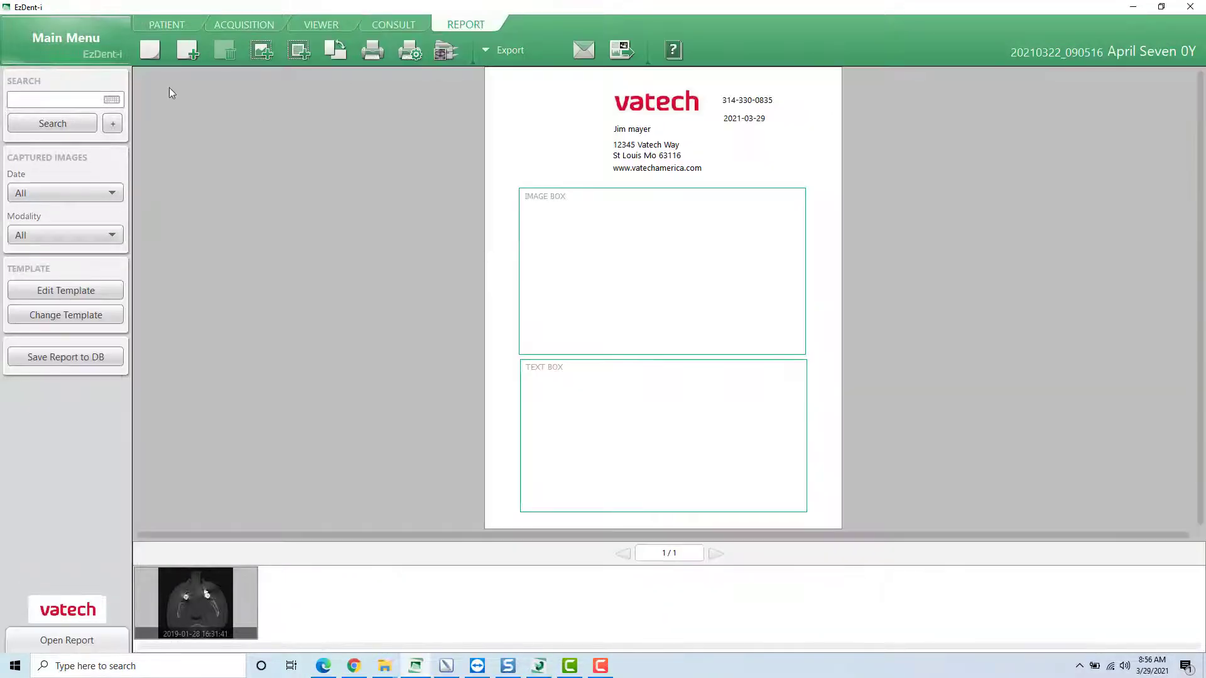
- Return to the Patient section, view the blank Add Patient form and cancel it without adding a patient
left_click(167, 24)
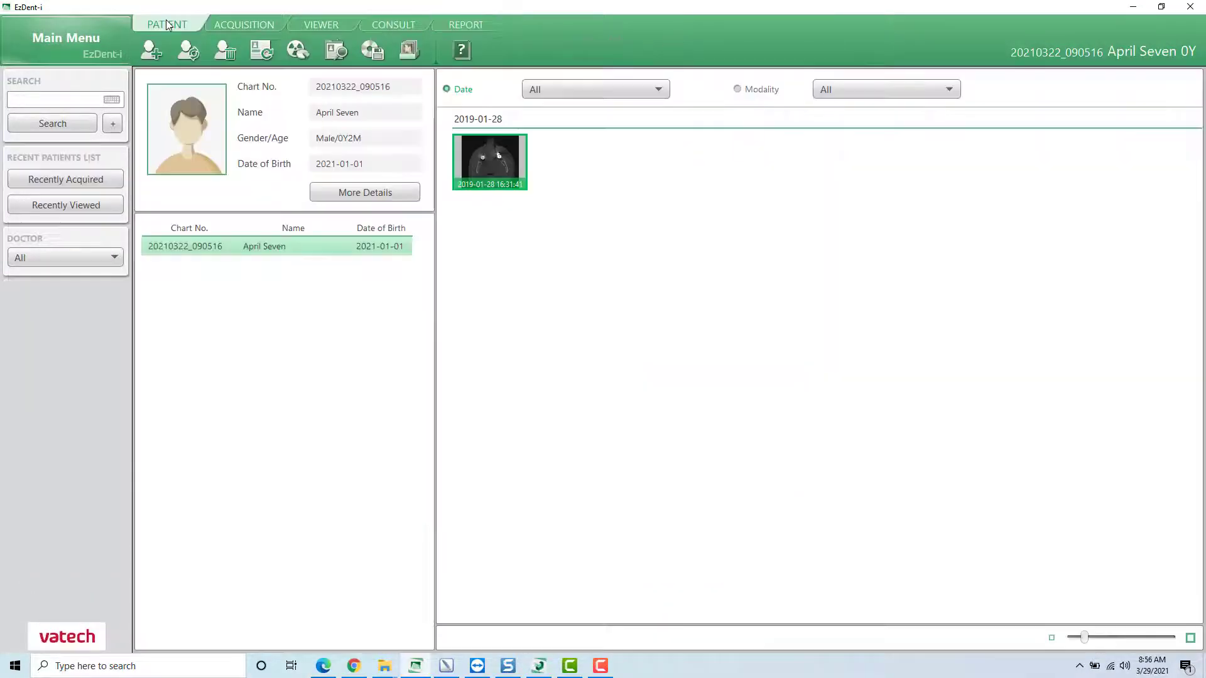
left_click(152, 51)
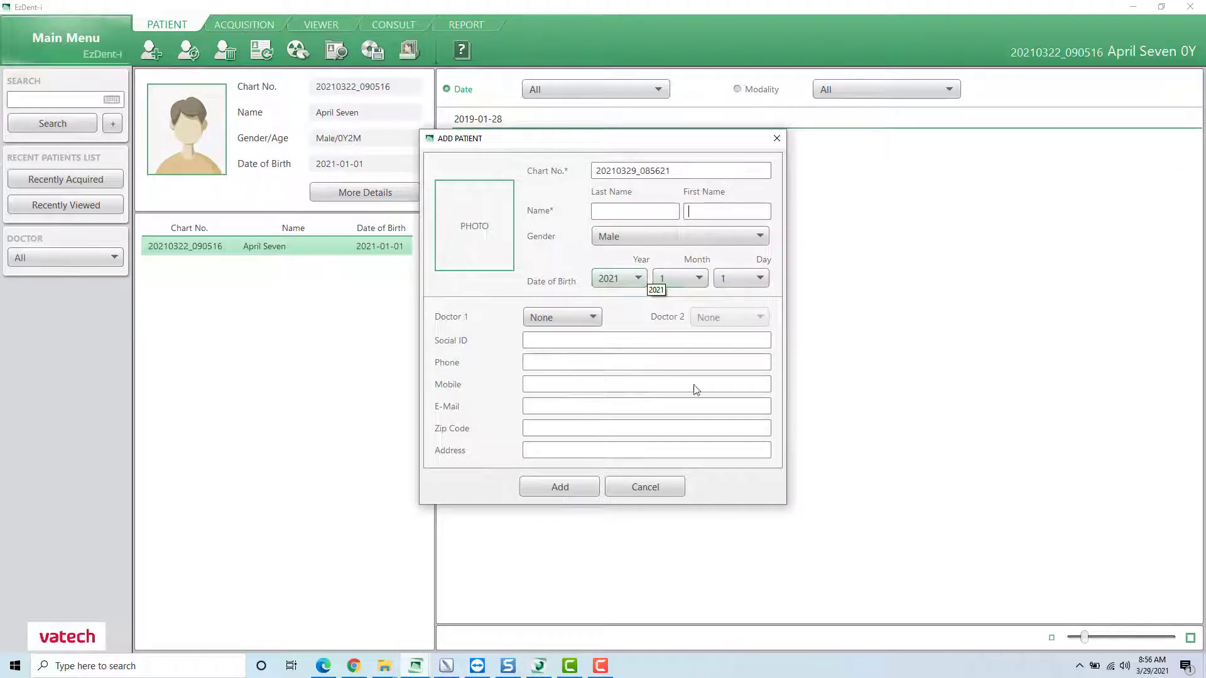
left_click(640, 488)
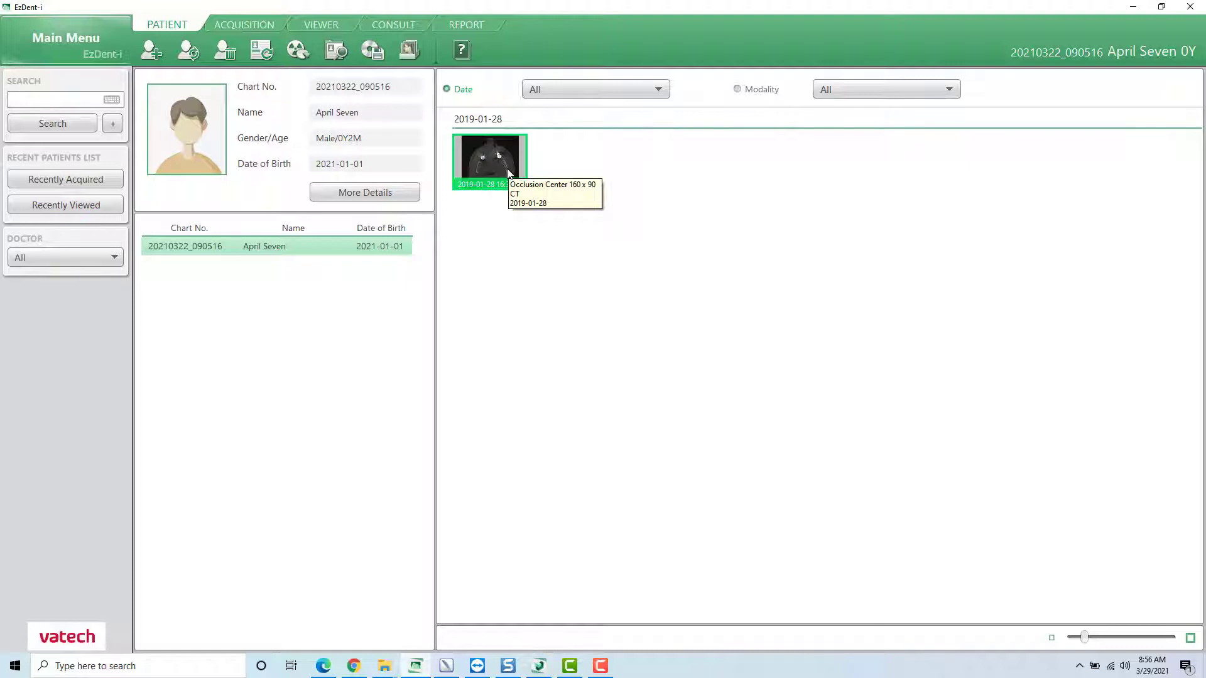
- Switch to Ez3D-i with the patient's CT scan open
left_click(544, 670)
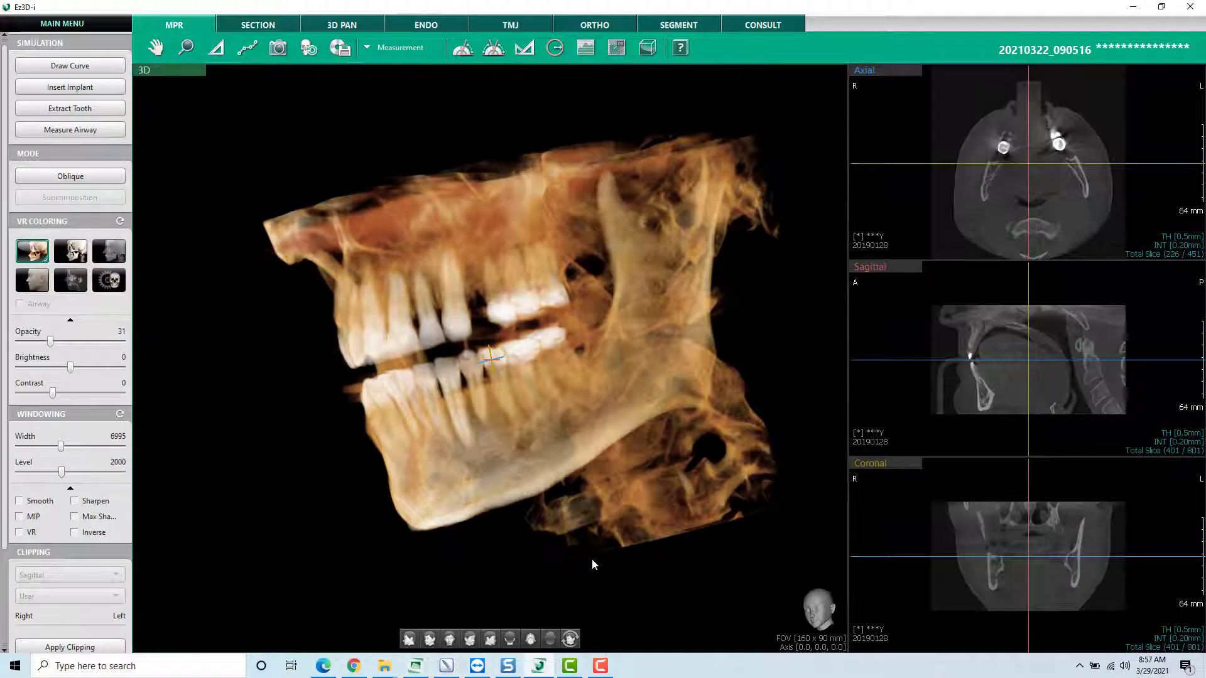
mouse_move(542, 671)
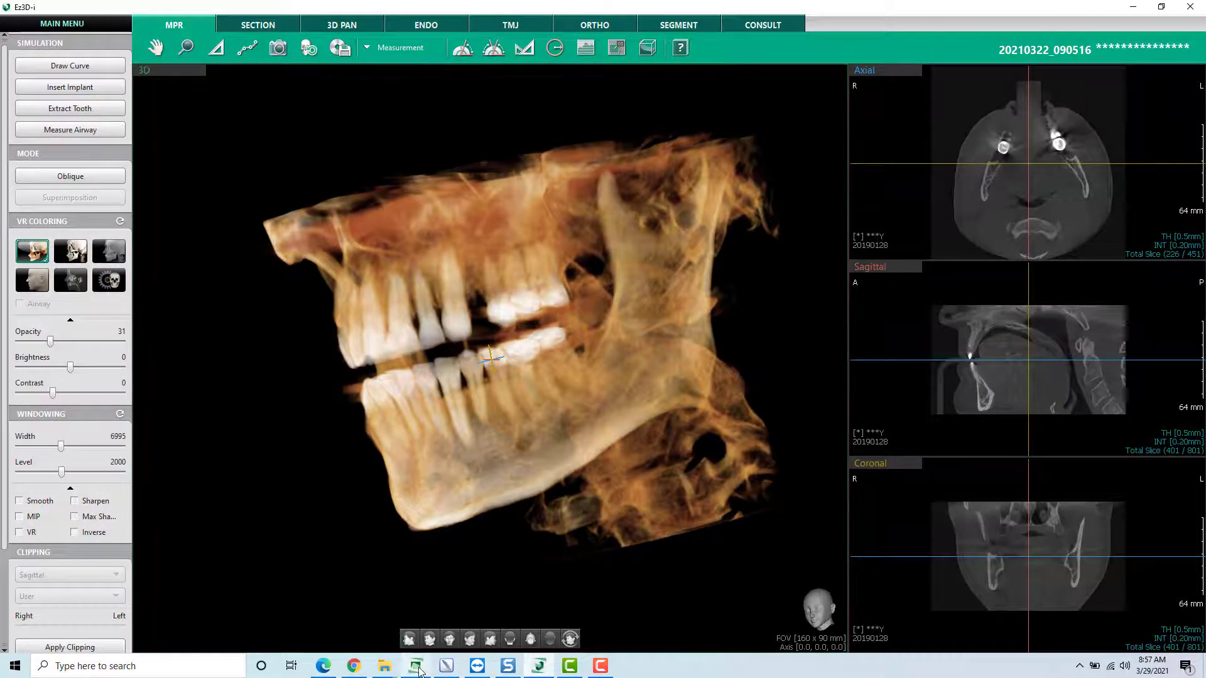
mouse_move(419, 670)
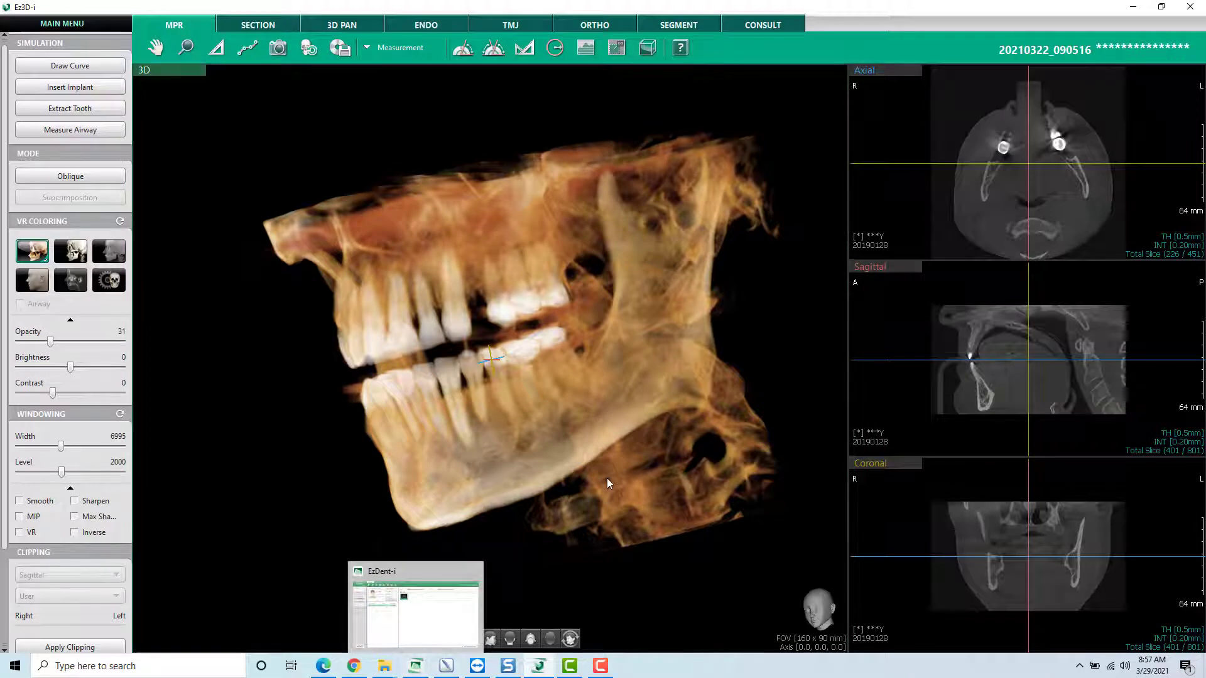
- Rotate the 3D skull volume to examine it from the front, both sides and below
left_click_drag(544, 358, 398, 277)
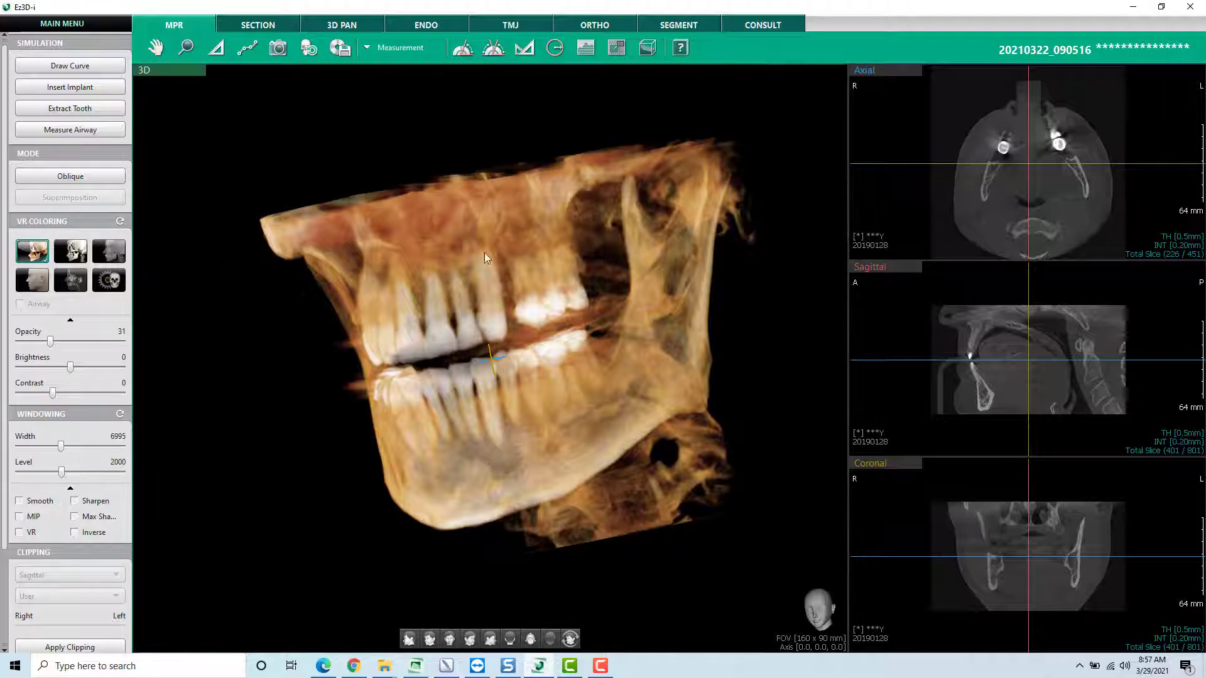
left_click_drag(465, 294, 544, 277)
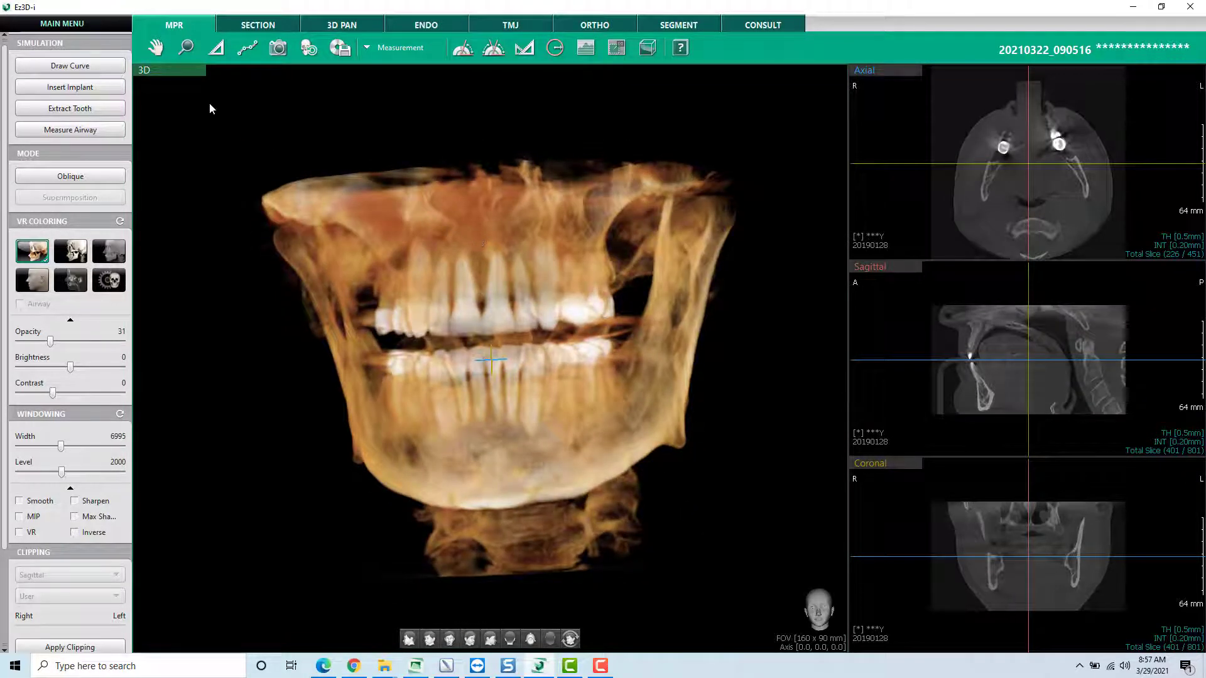
left_click_drag(460, 262, 583, 307)
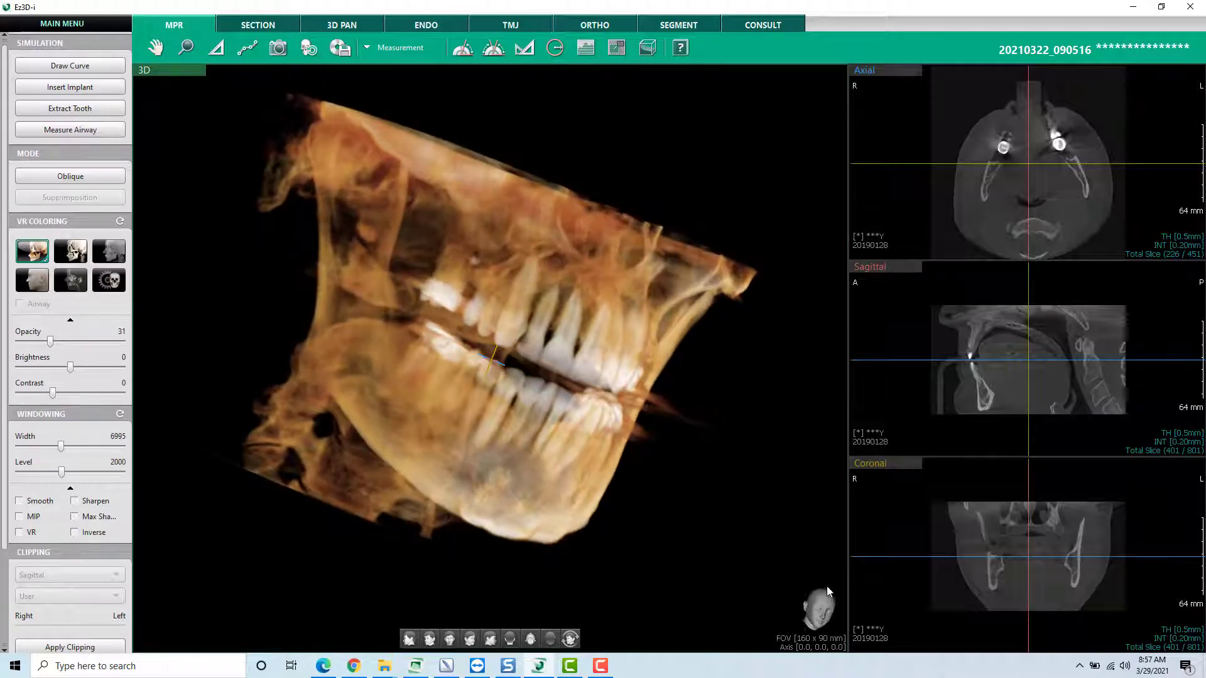
left_click_drag(723, 485, 641, 305)
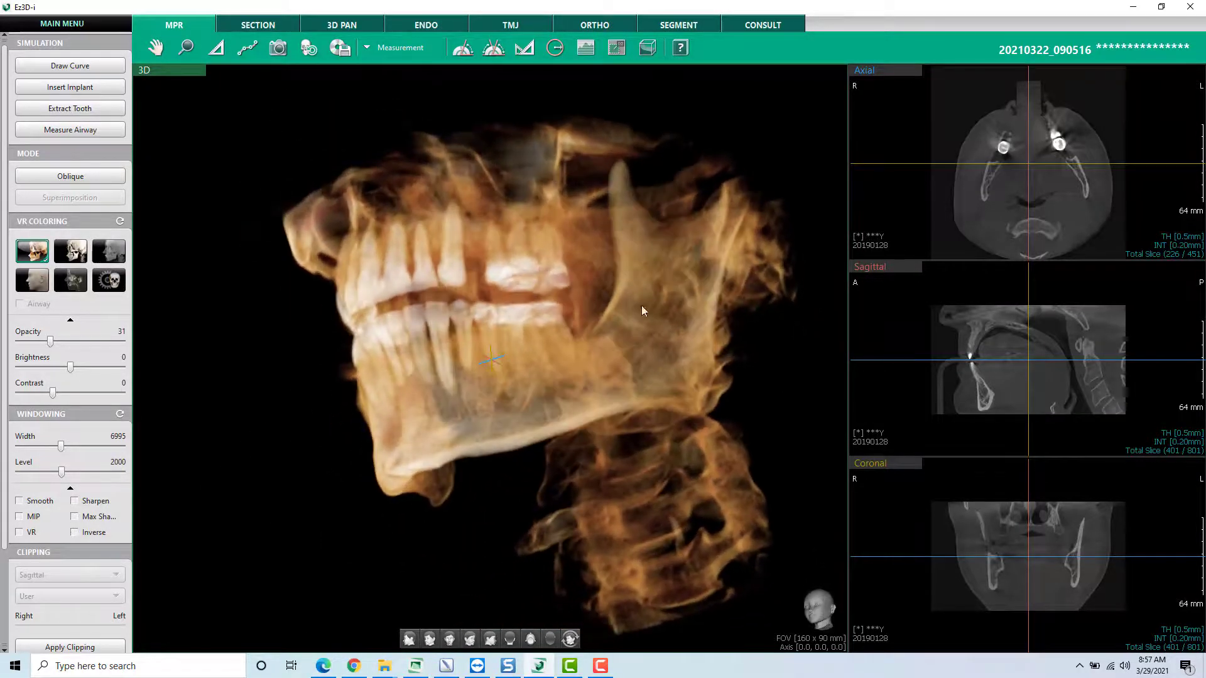
- View the 3D volume in the preset side, front and top orientations, and return it to the front view
left_click(419, 640)
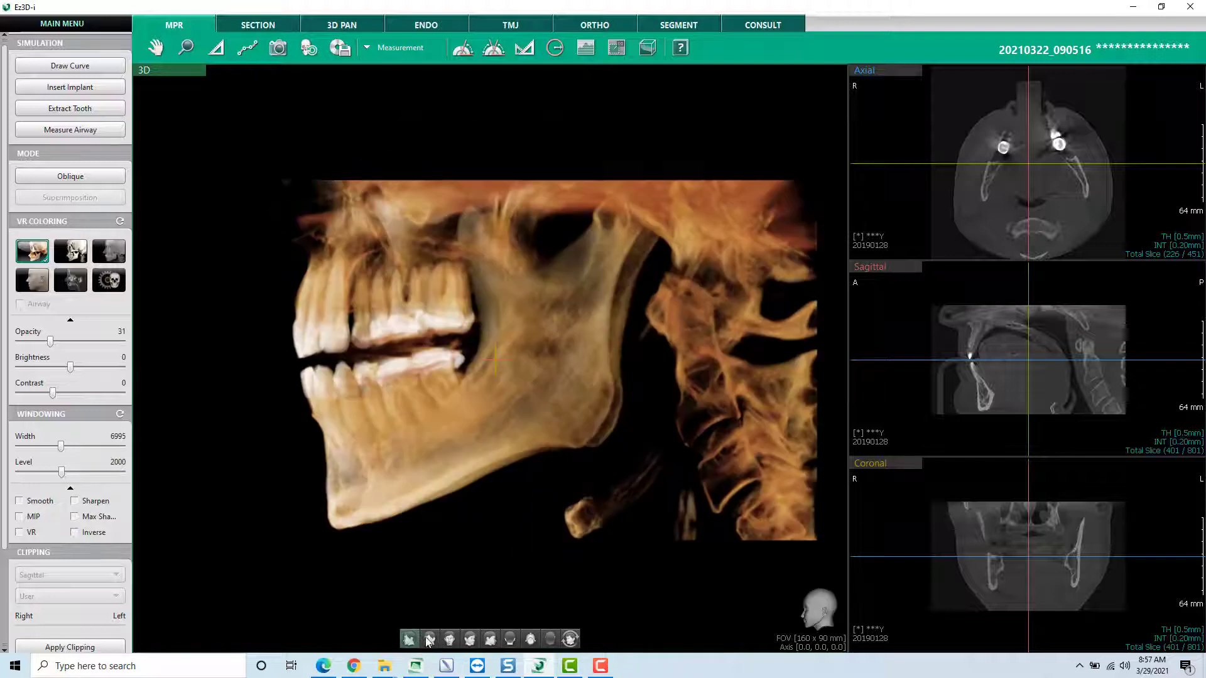
left_click(451, 641)
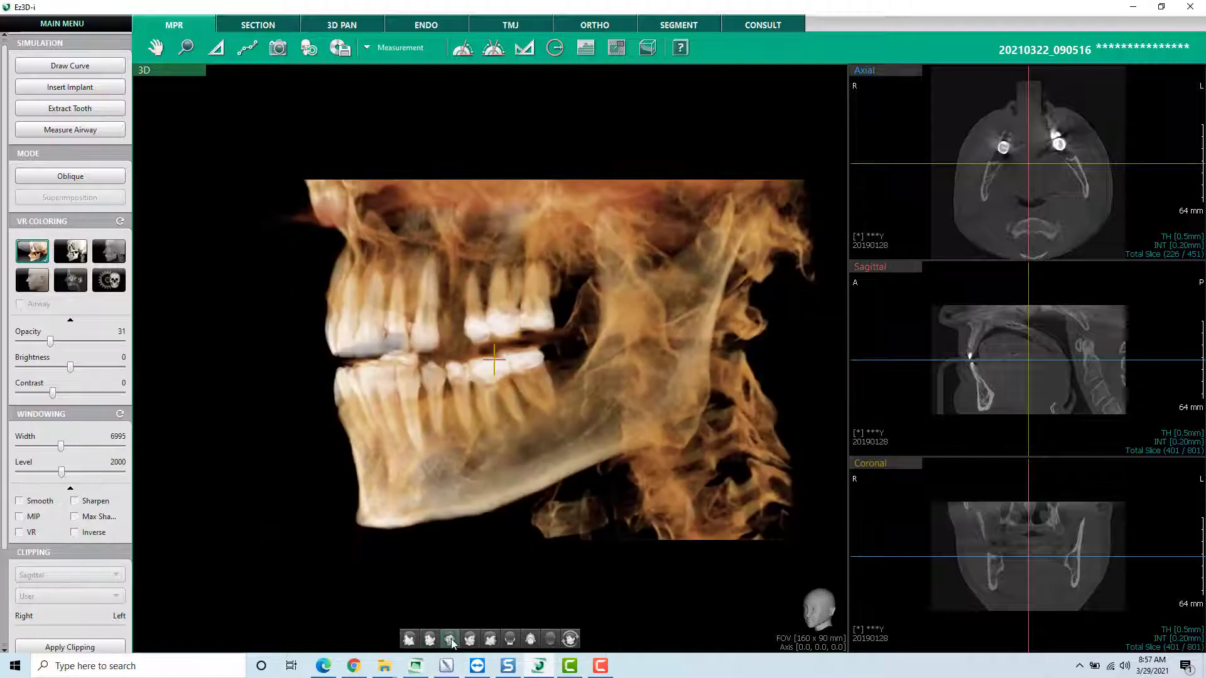
left_click(550, 639)
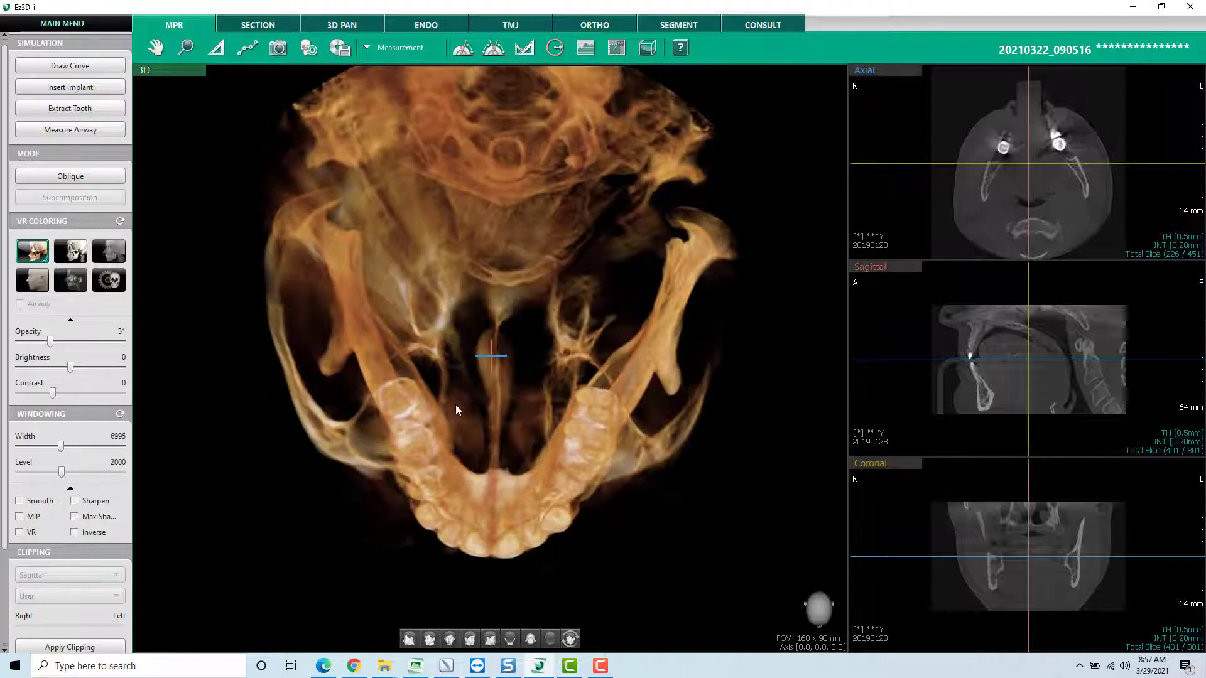
left_click_drag(455, 405, 474, 444)
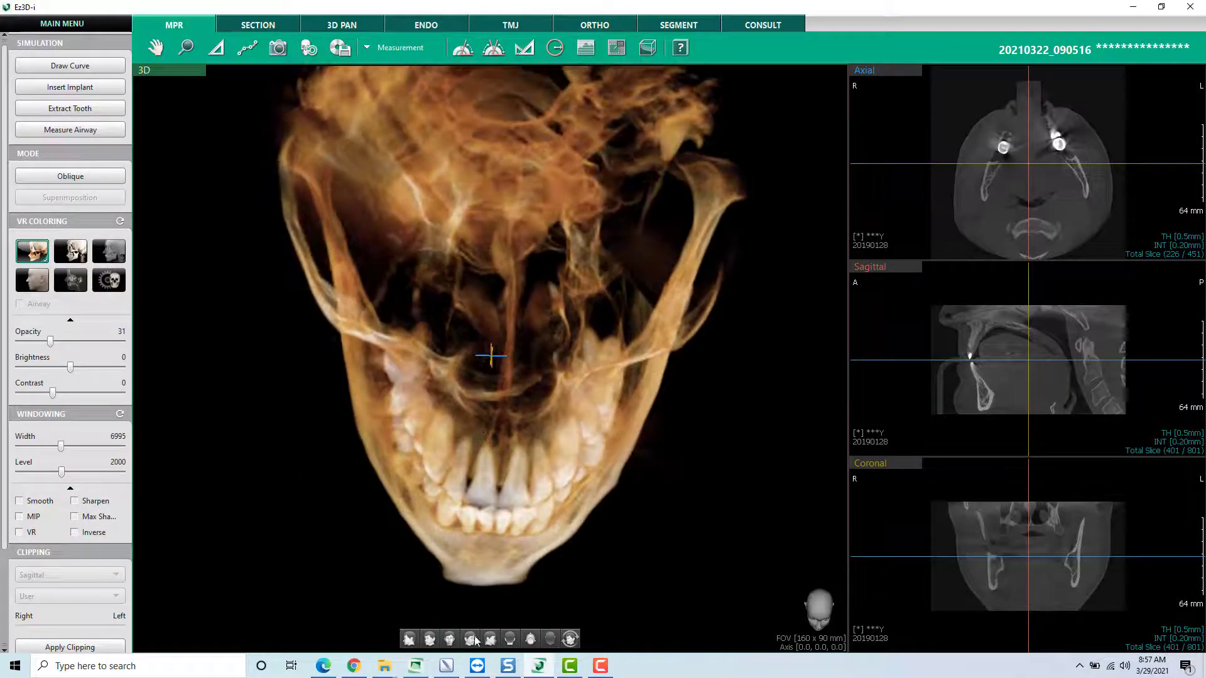
left_click(455, 646)
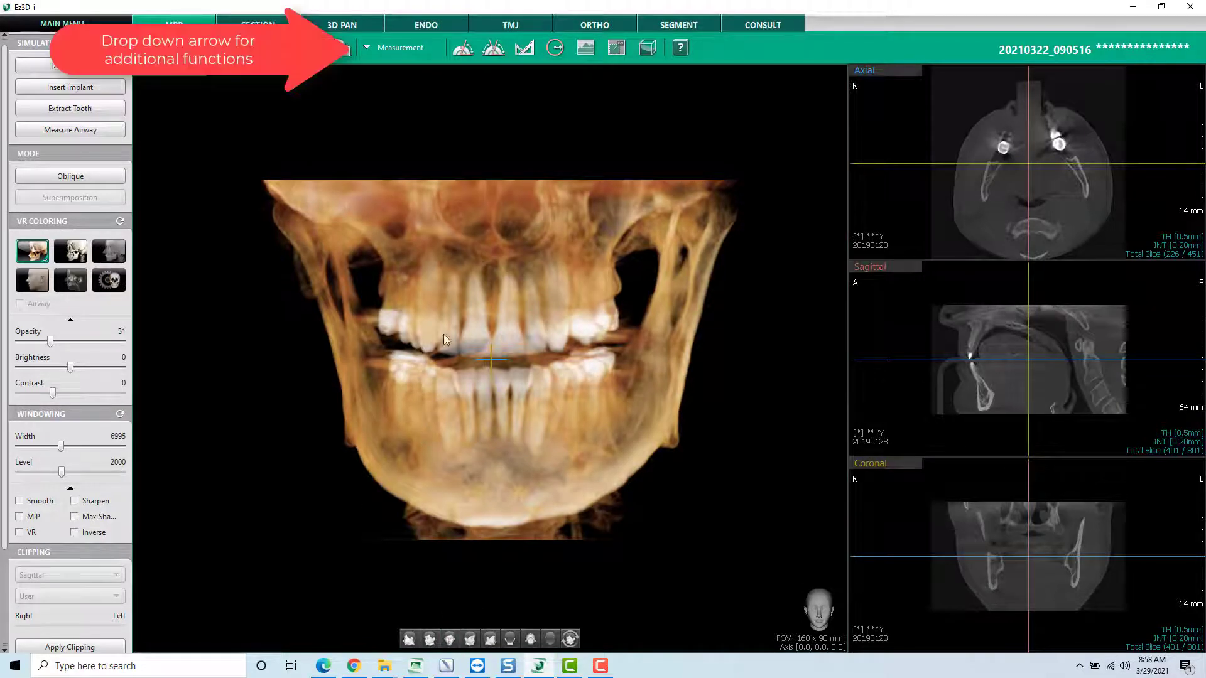
- Switch the displayed tool group to Capture
left_click(366, 47)
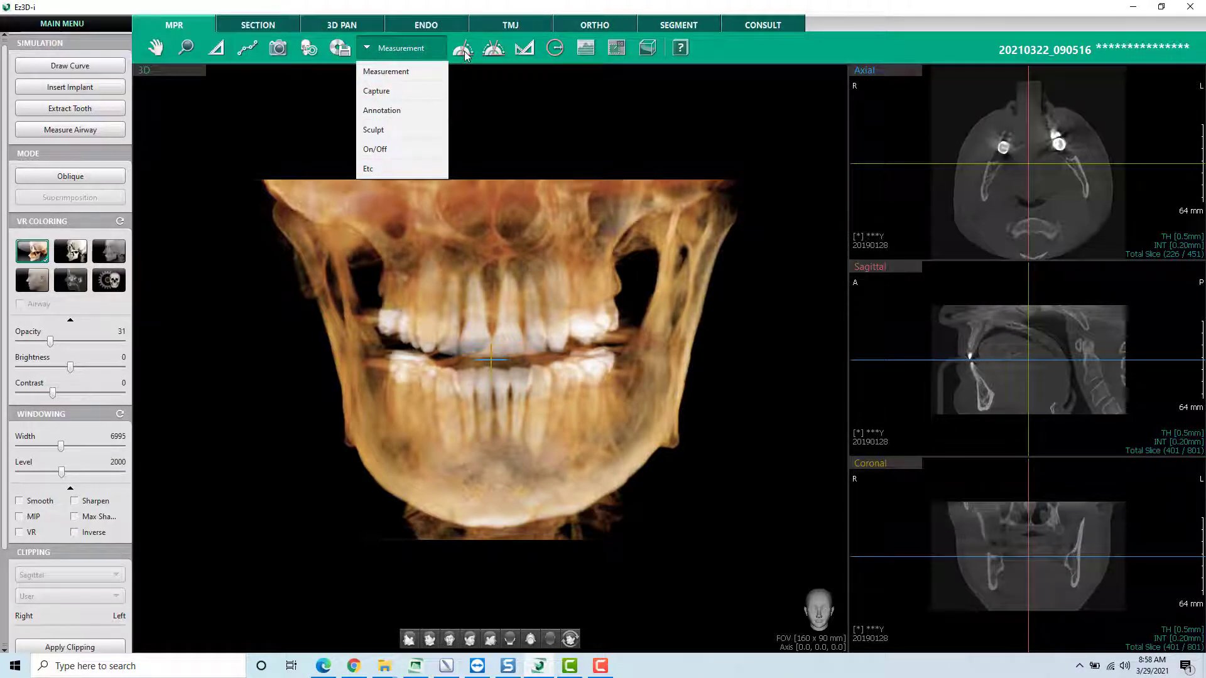
left_click(422, 56)
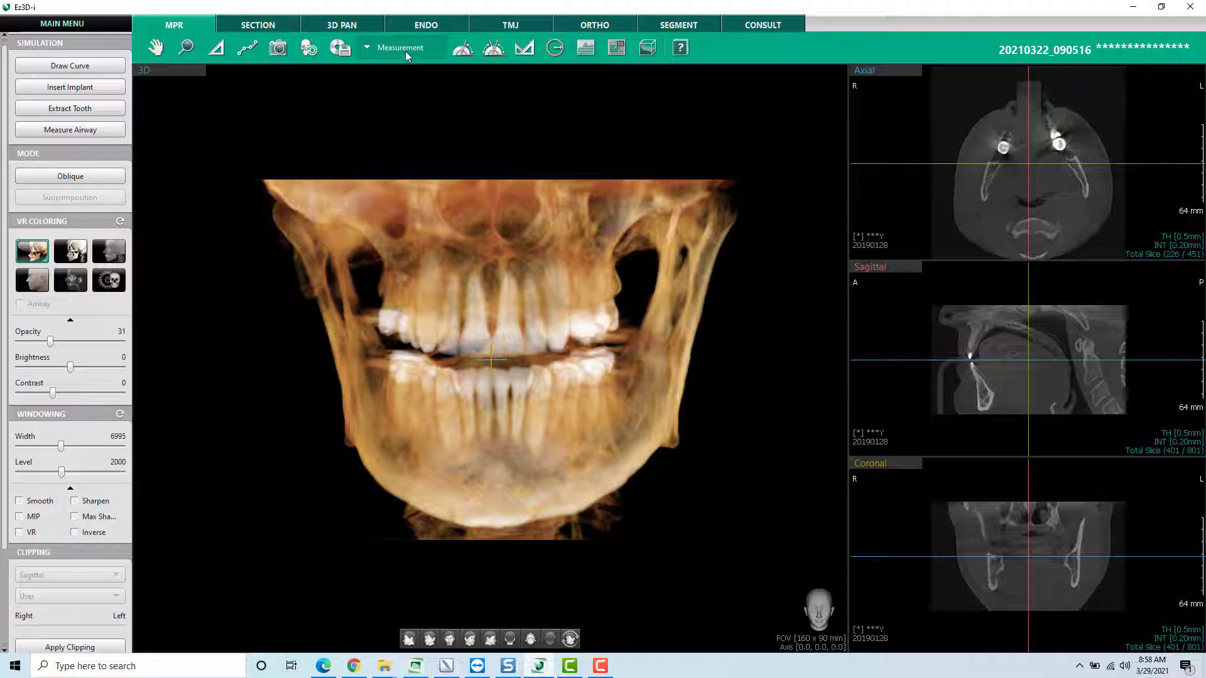
left_click(406, 56)
left_click(386, 97)
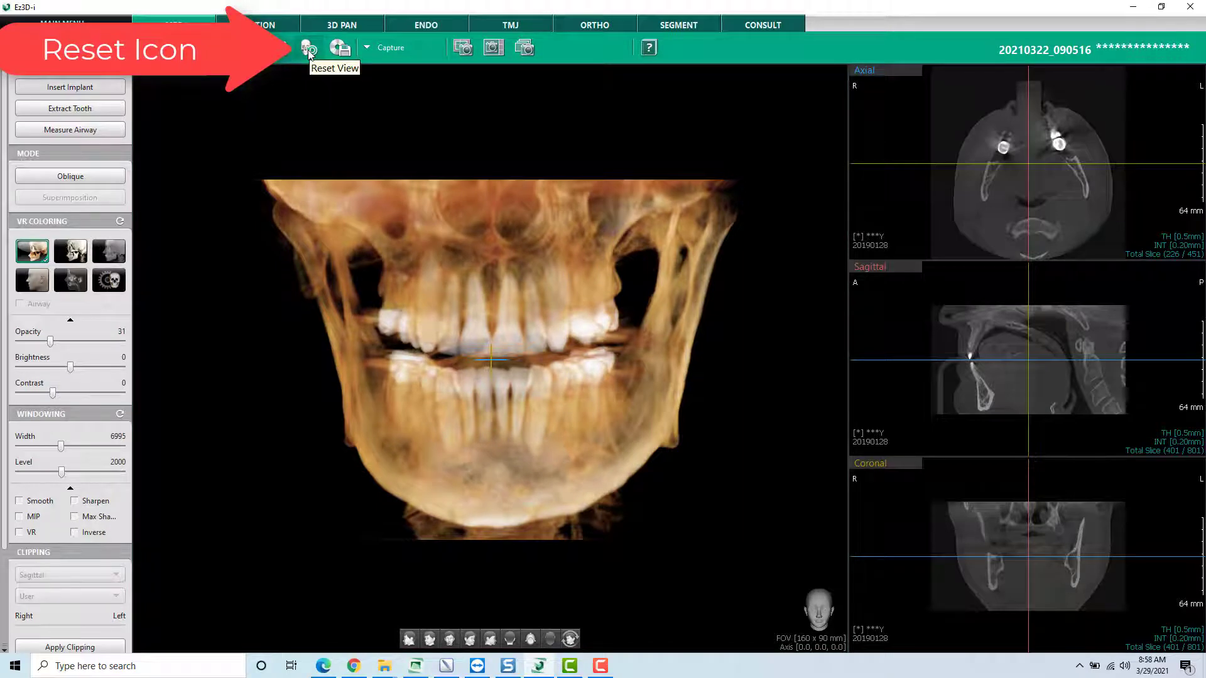
- Rotate the 3D volume, move the axial crosshair off centre, and restore everything with Reset View
left_click_drag(603, 247, 453, 312)
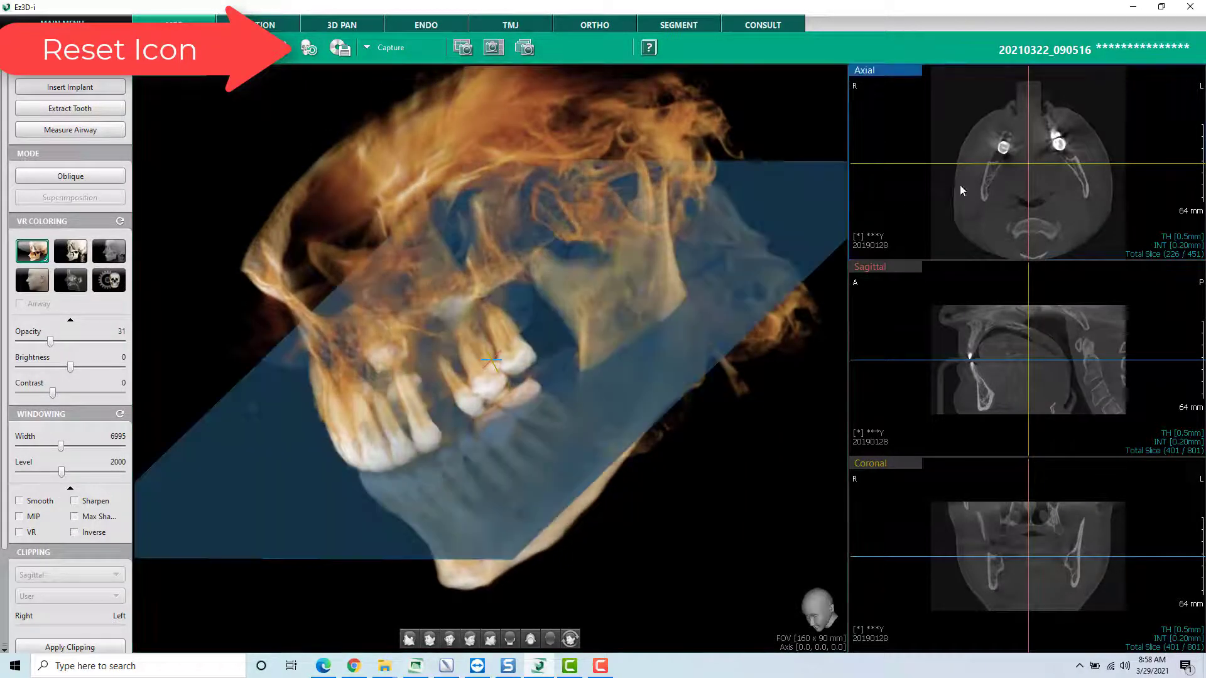
left_click_drag(1028, 163, 994, 191)
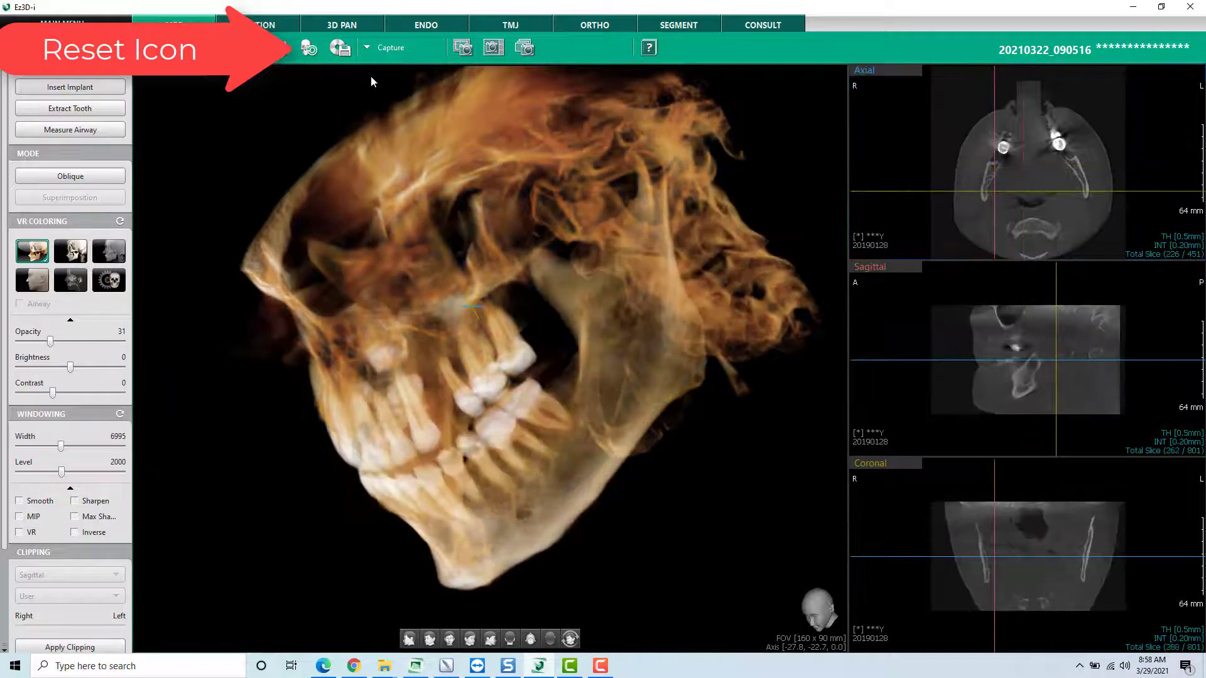
left_click(310, 49)
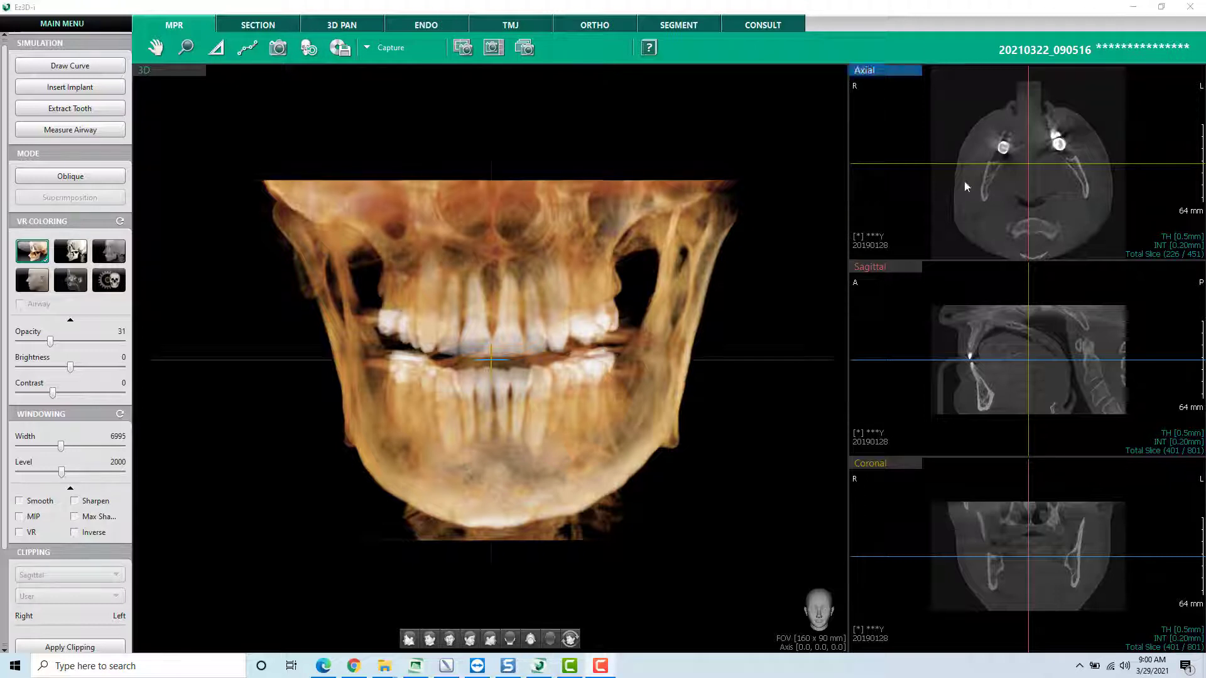
- Change the layout to four equal panes showing Coronal, Sagittal, Axial and 3D
left_click(660, 375)
left_click_drag(622, 314, 563, 316)
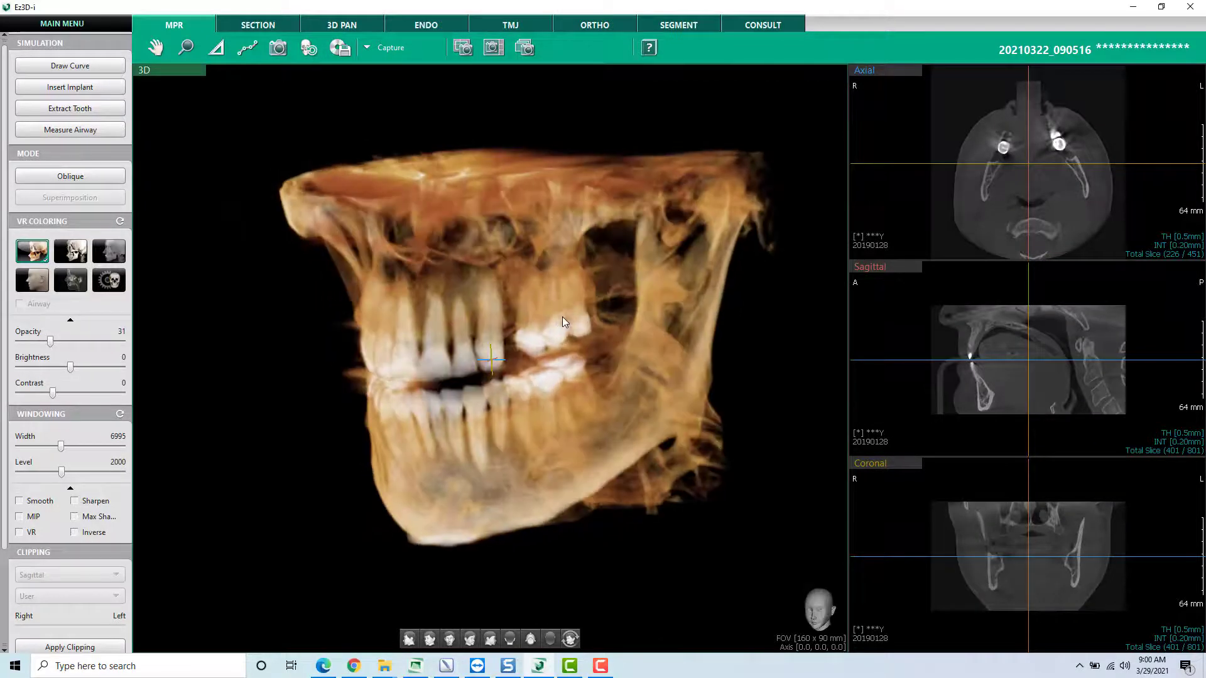
scroll(75, 584, "down", 3)
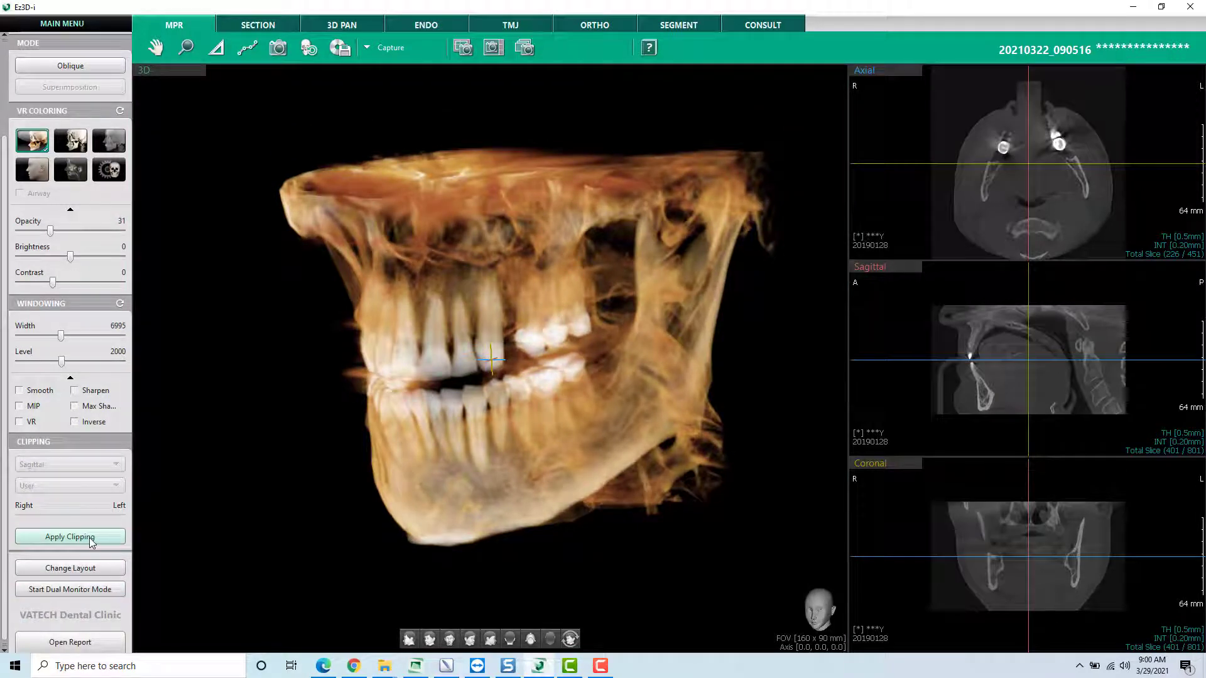
left_click(71, 567)
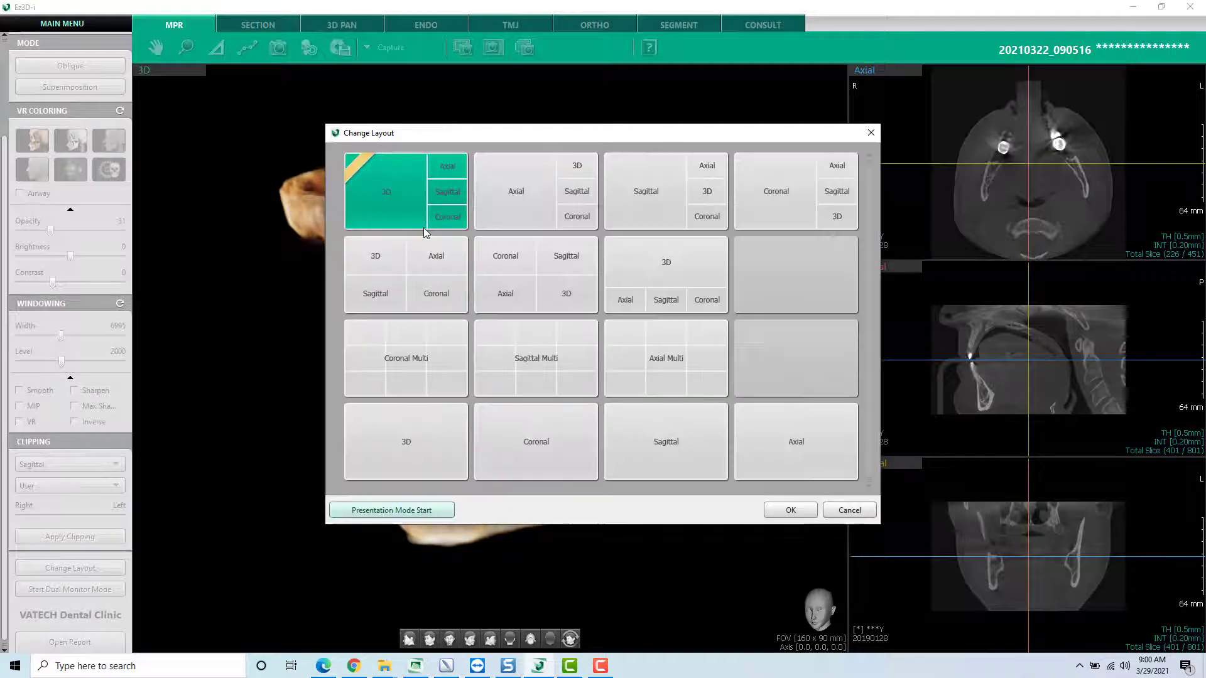
left_click(535, 284)
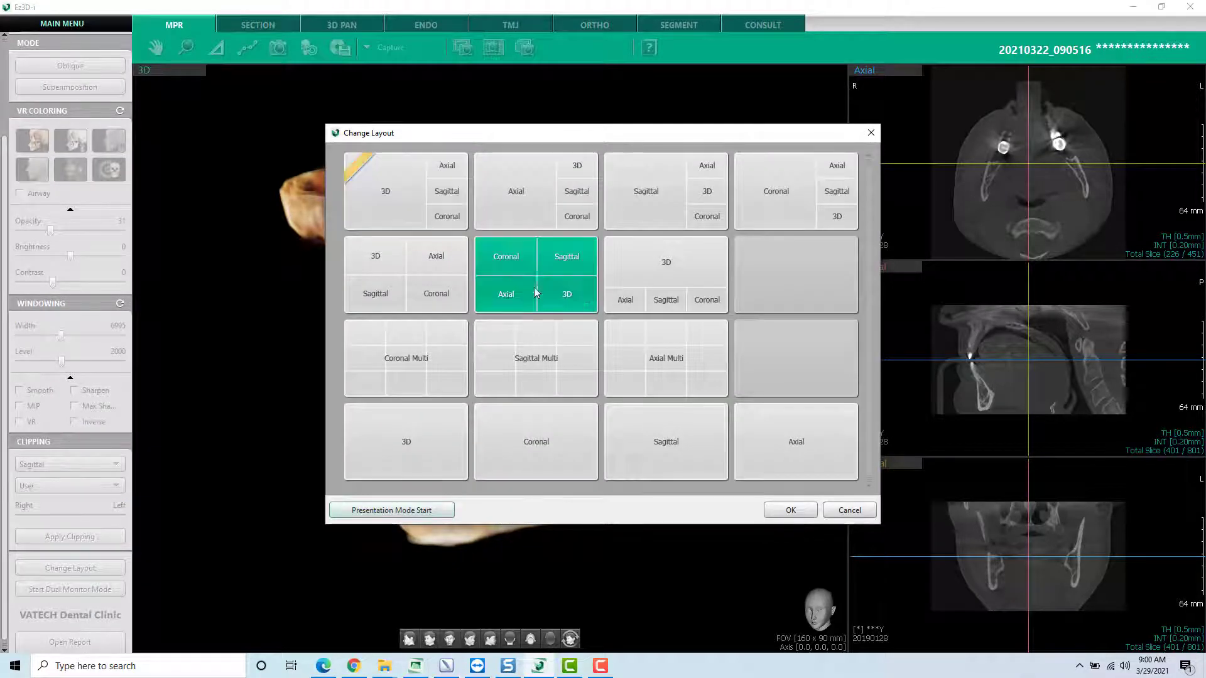
left_click(775, 508)
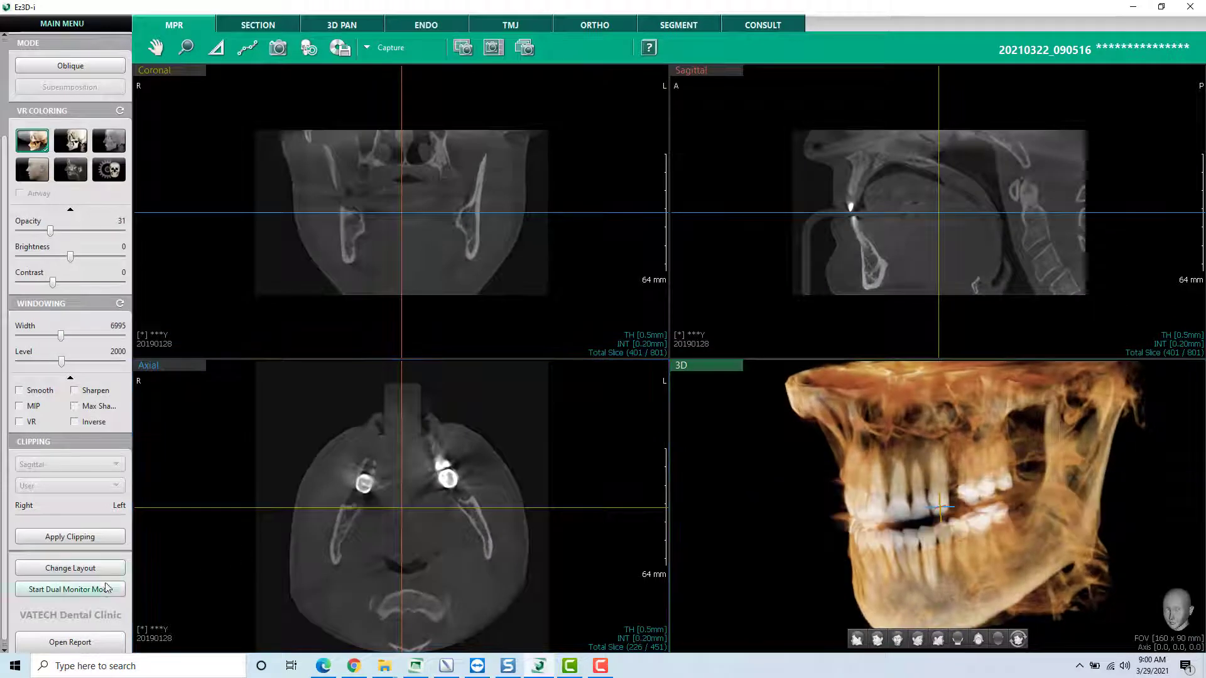
- Change the layout to a large 3D pane beside Axial, Sagittal and Coronal panes, and rotate the 3D volume slightly
left_click(70, 567)
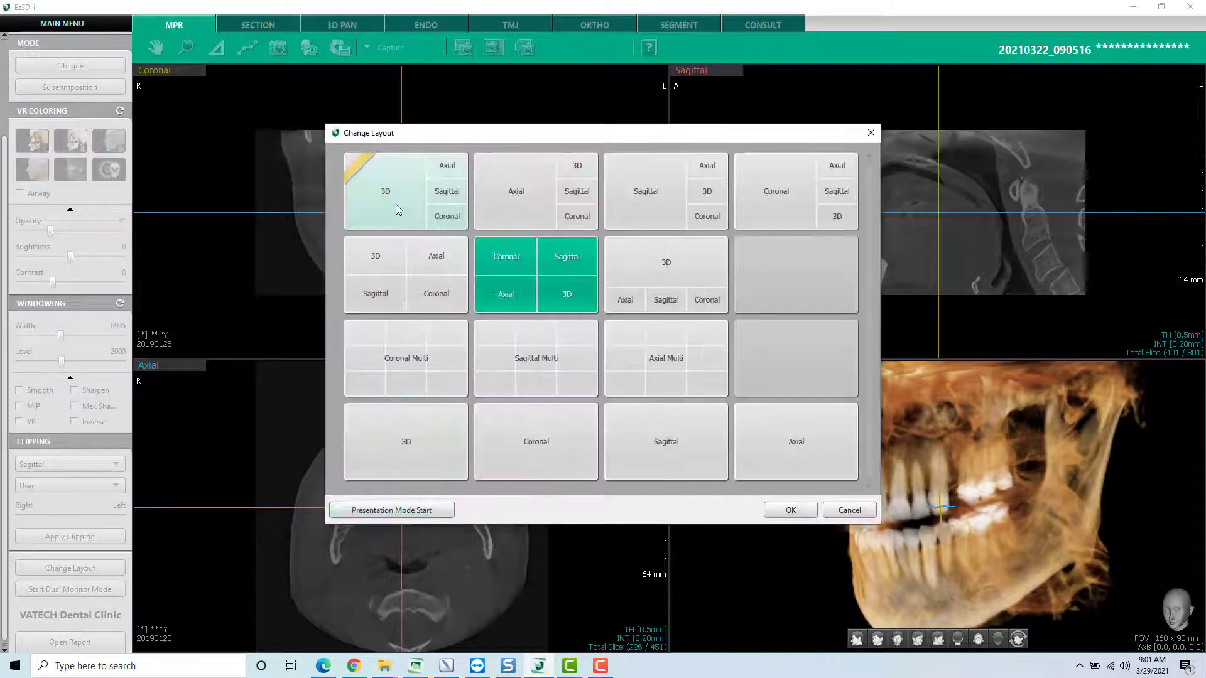
left_click(416, 190)
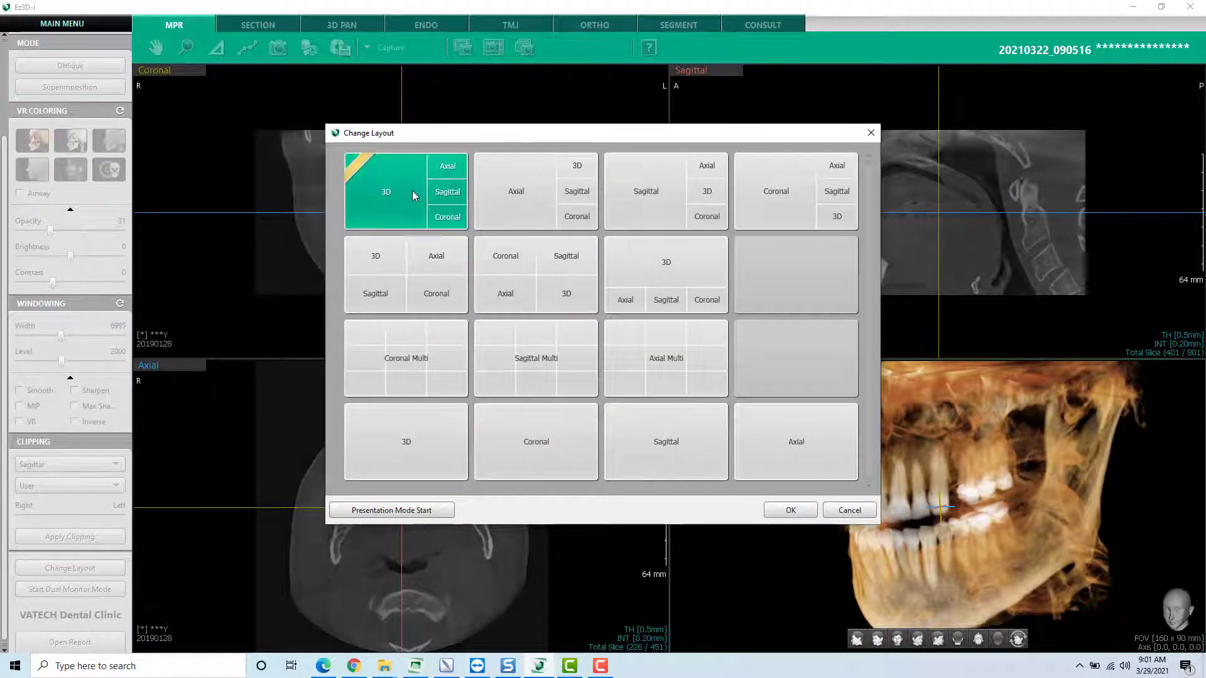
left_click(777, 510)
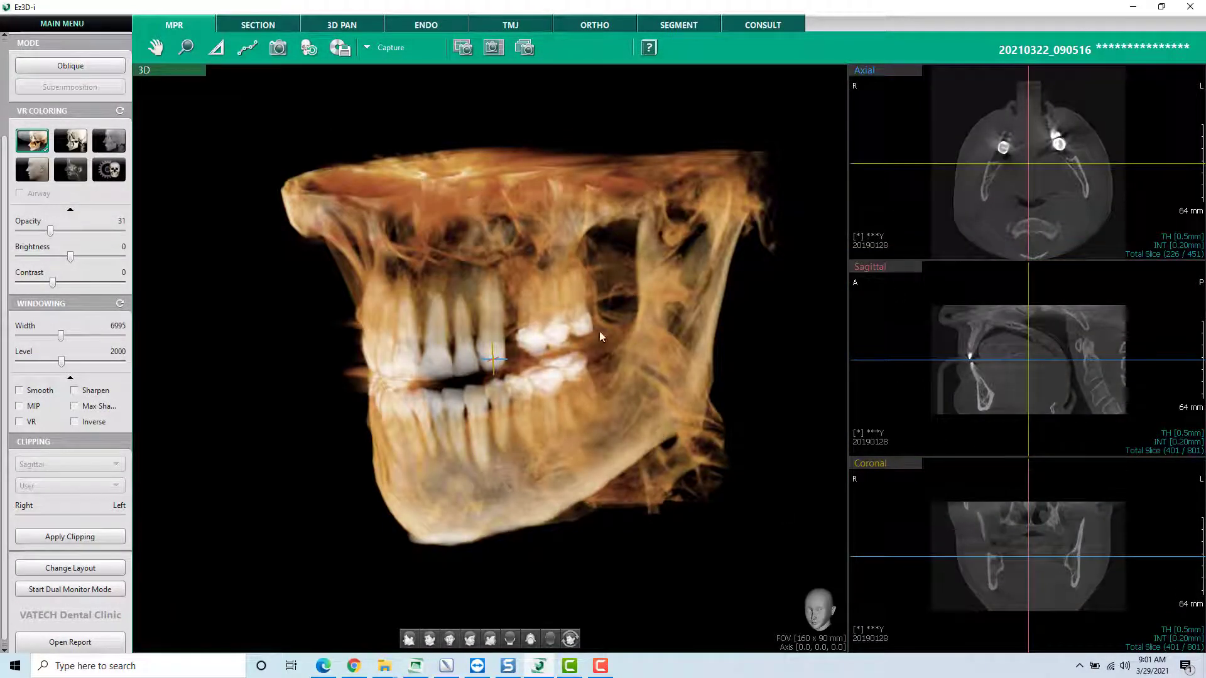
mouse_move(589, 333)
left_mouse_down()
mouse_move(443, 195)
mouse_move(494, 276)
mouse_move(568, 327)
left_mouse_up()
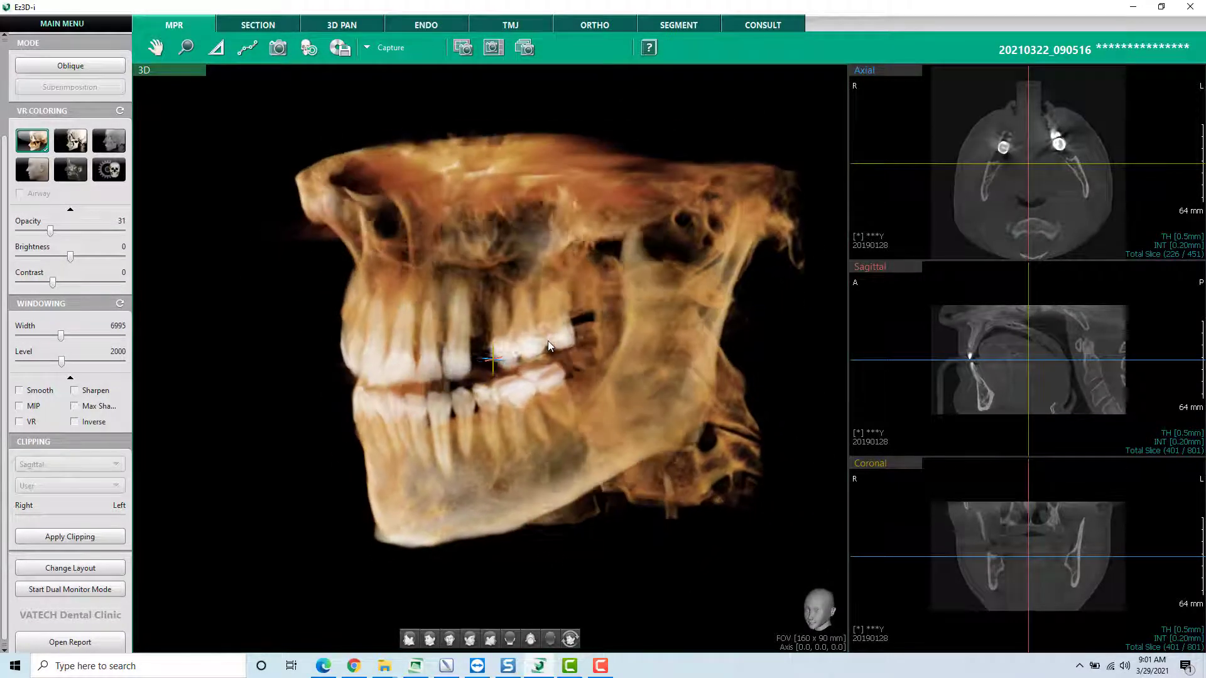
- Browse the axial slices downward through the lower teeth to about slice 280
left_click(898, 99)
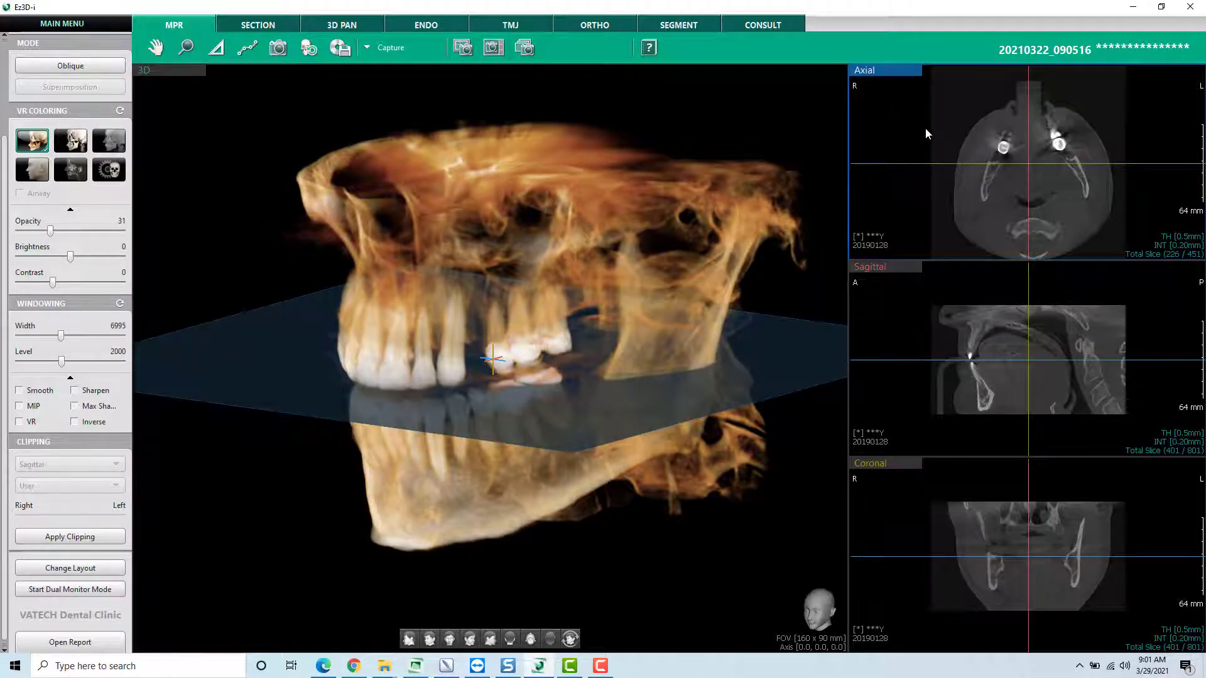
scroll(925, 127, "down", 18)
scroll(925, 127, "down", 6)
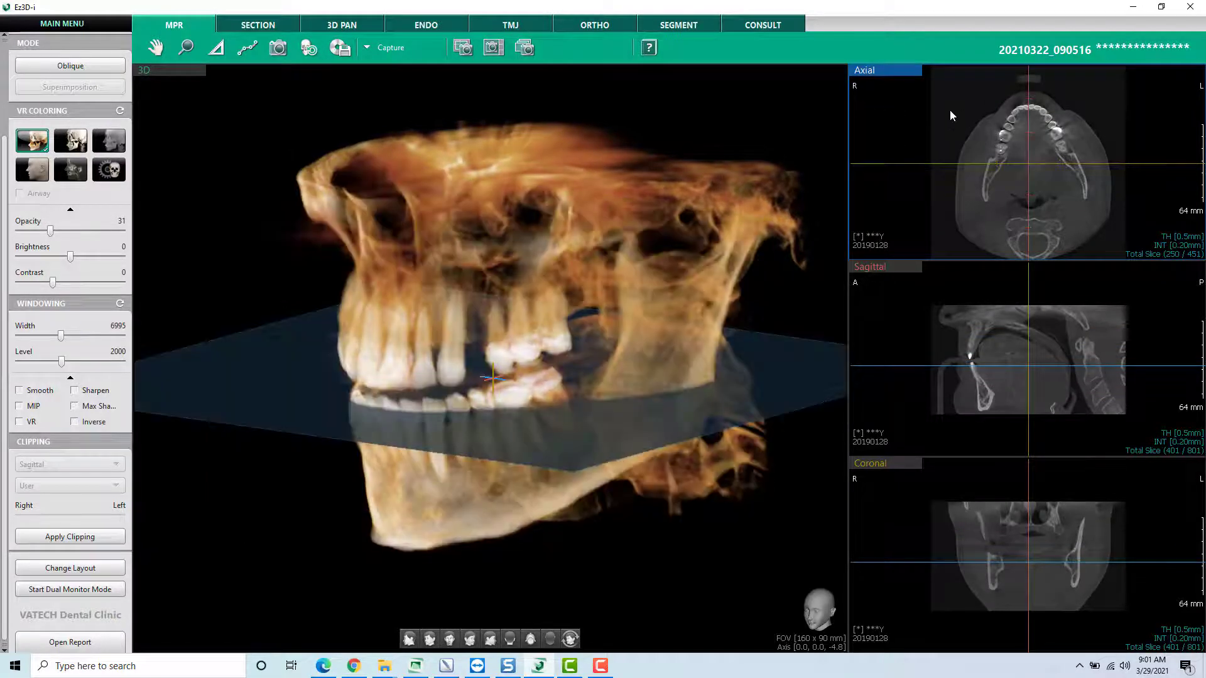
scroll(950, 110, "down", 7)
scroll(950, 111, "down", 20)
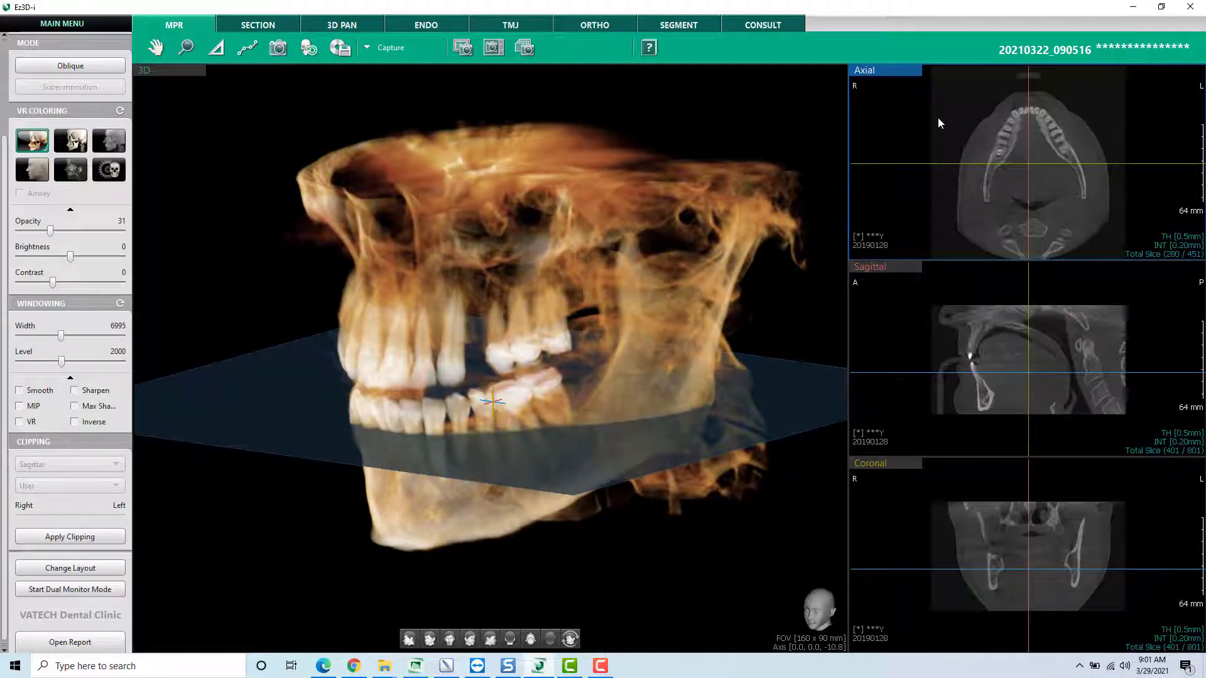
- Make the axial view the main view and browse its slices up and down through the tooth level, ending near slice 250
right_click(937, 118)
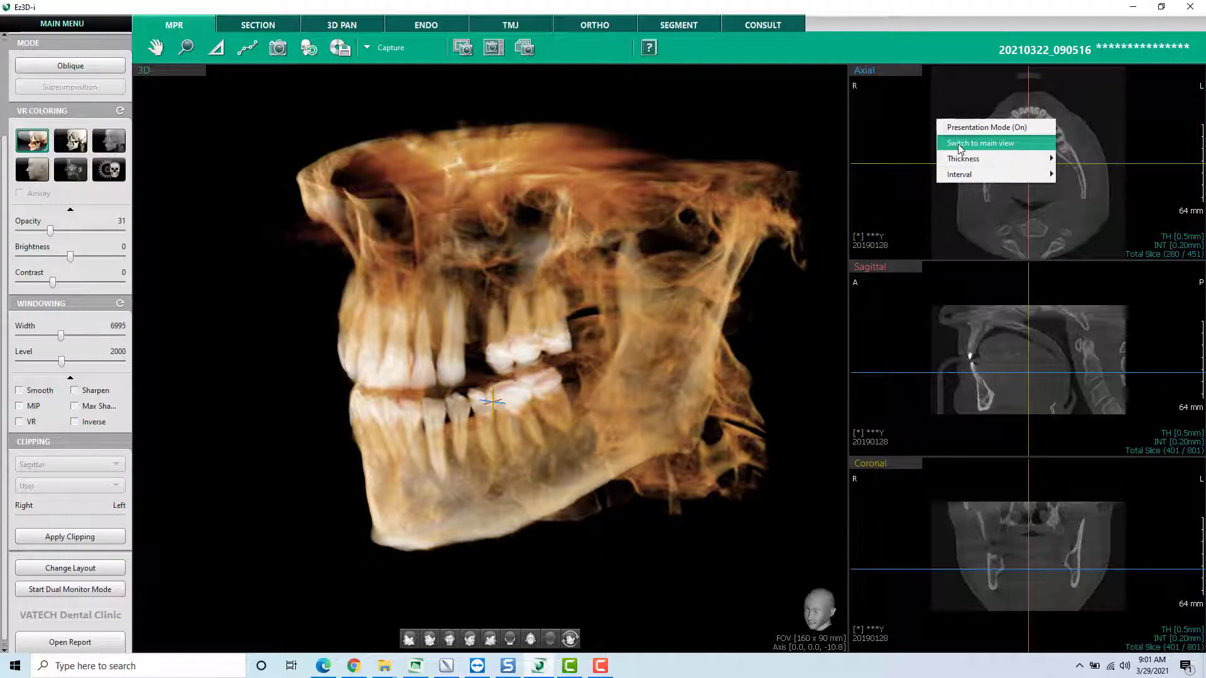
left_click(960, 144)
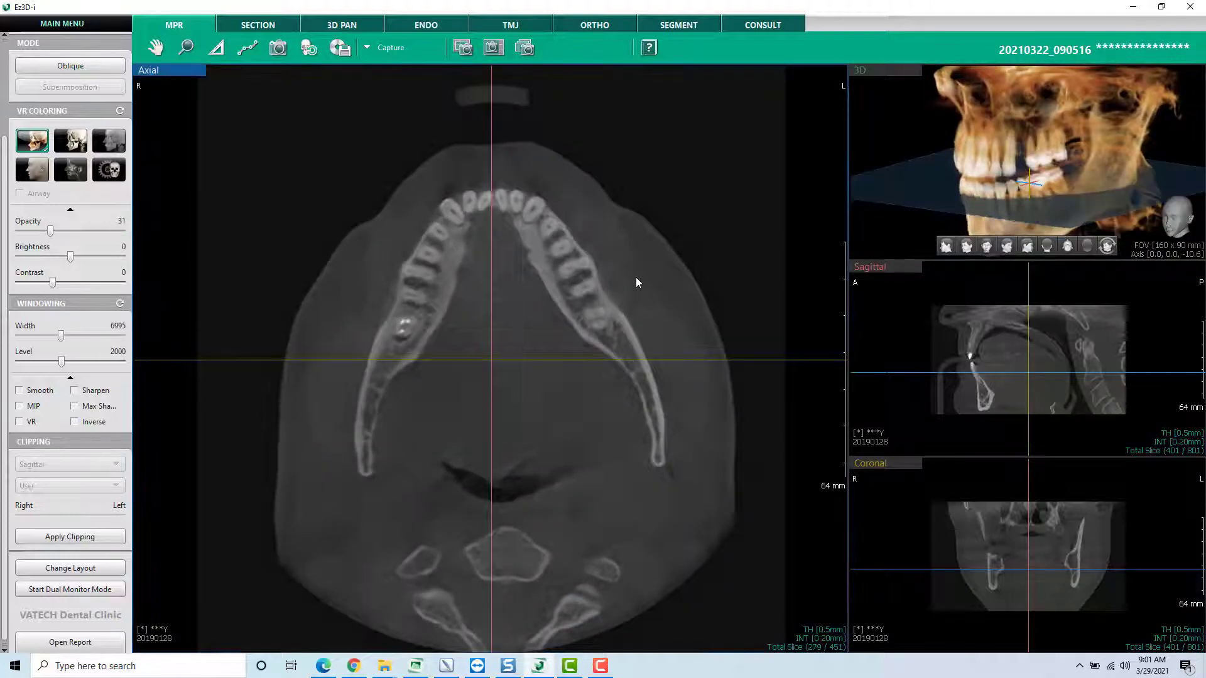
scroll(636, 278, "up", 20)
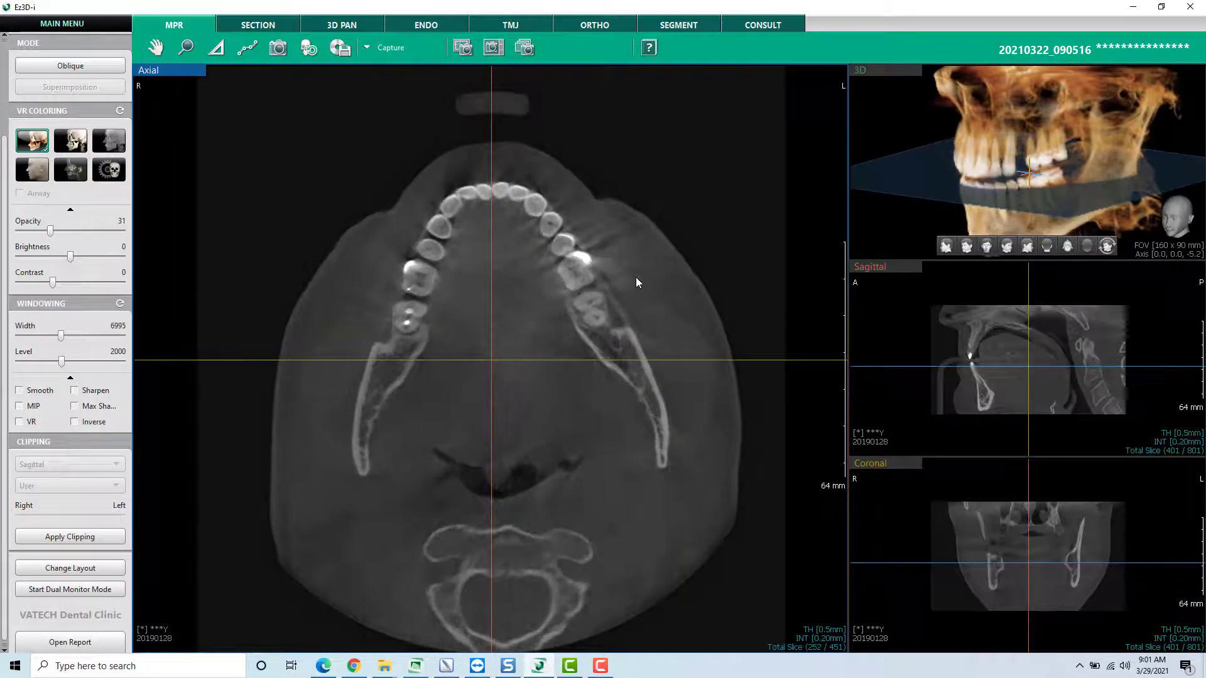
scroll(635, 277, "up", 9)
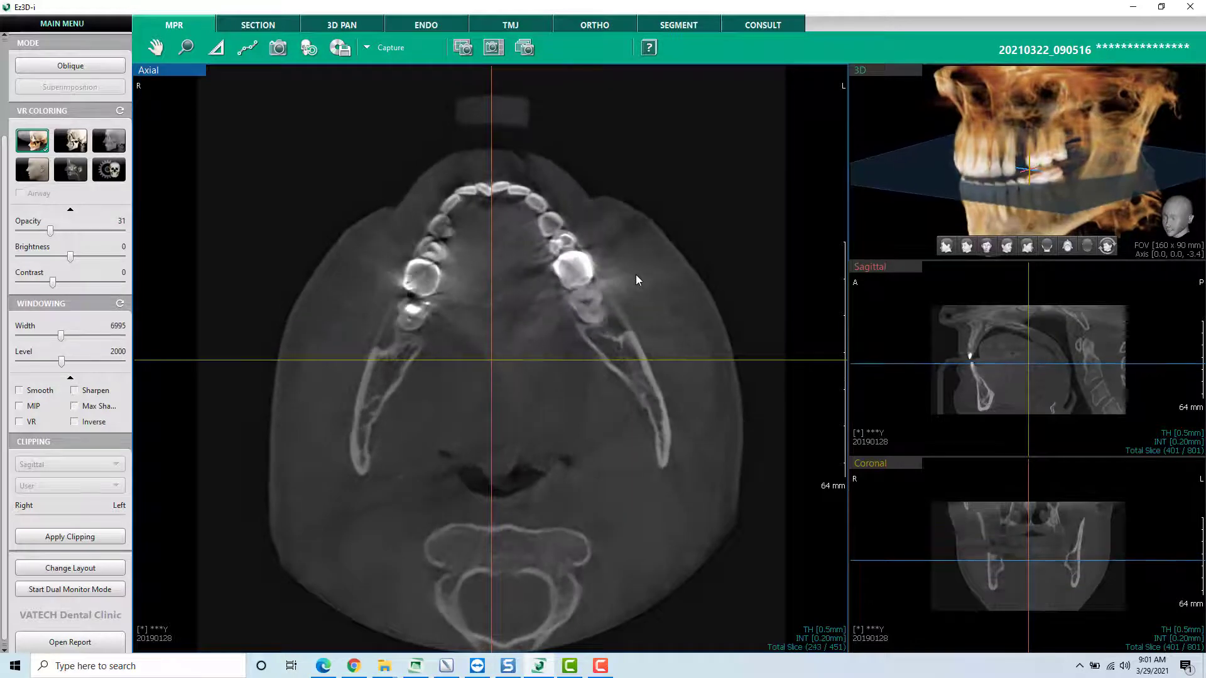
scroll(636, 274, "down", 17)
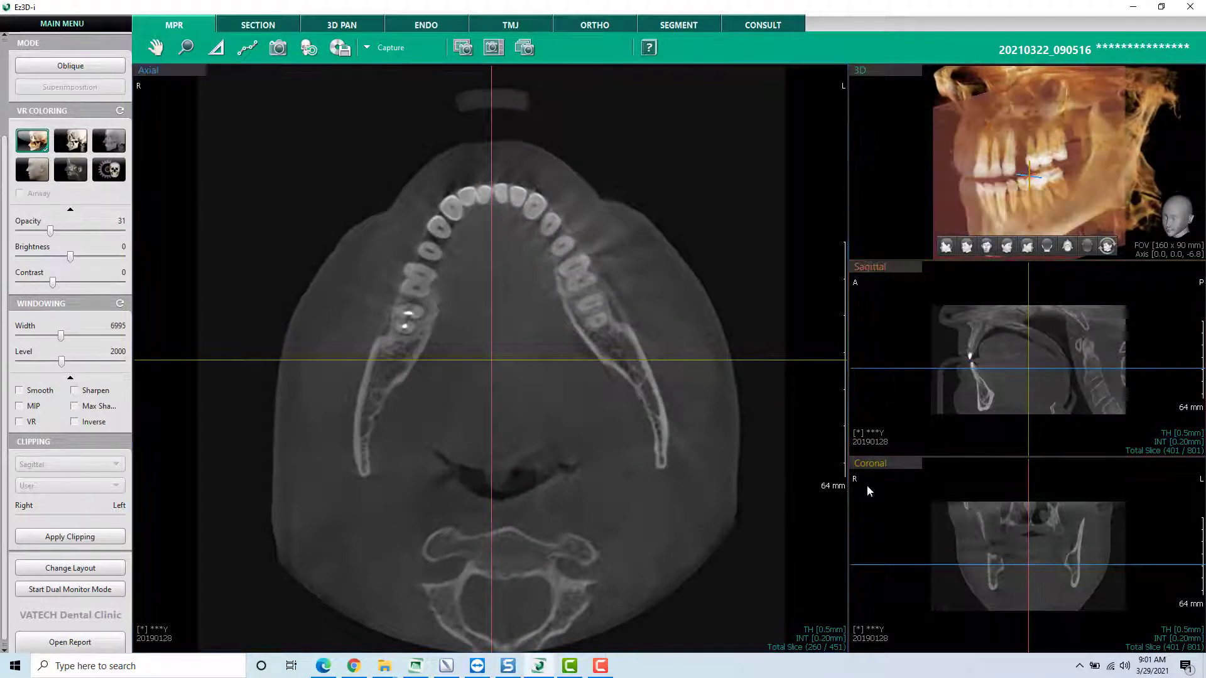
scroll(646, 463, "down", 20)
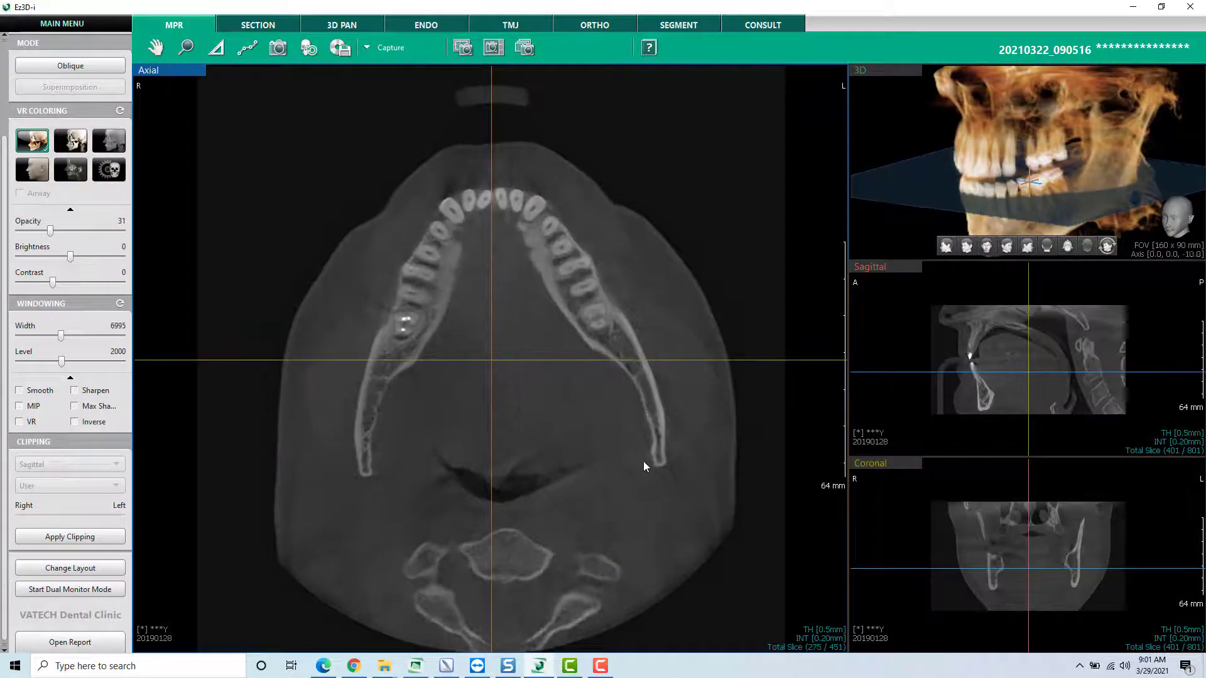
scroll(642, 465, "up", 20)
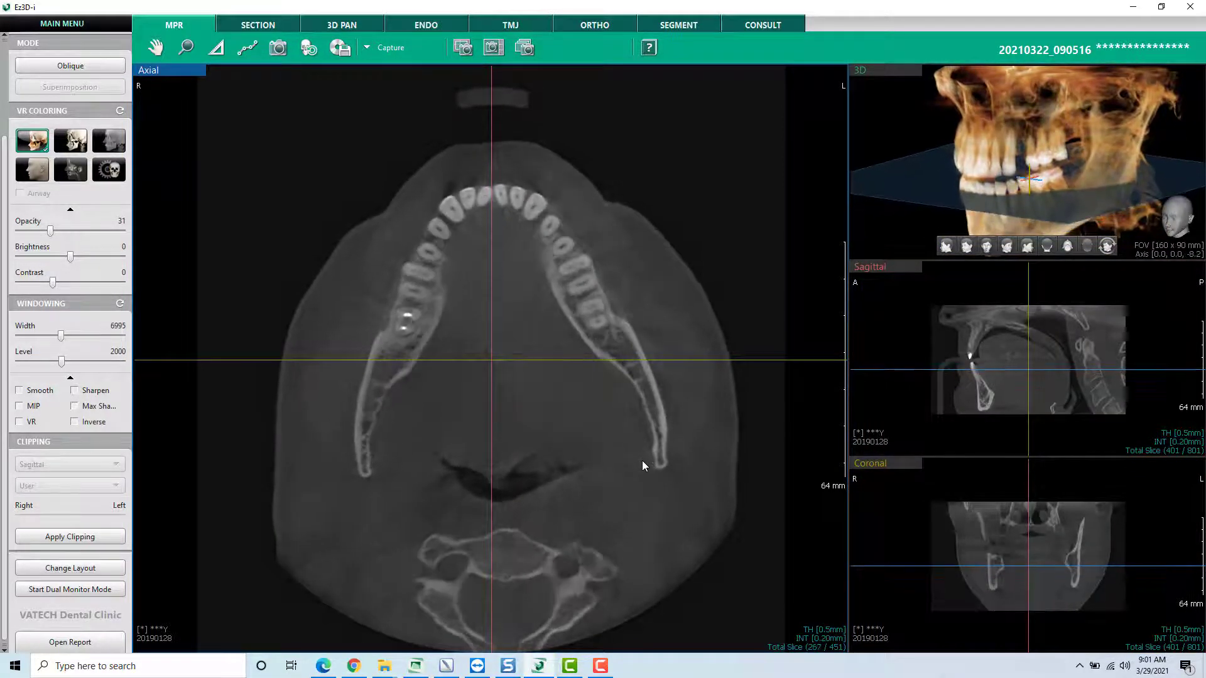
scroll(642, 461, "up", 7)
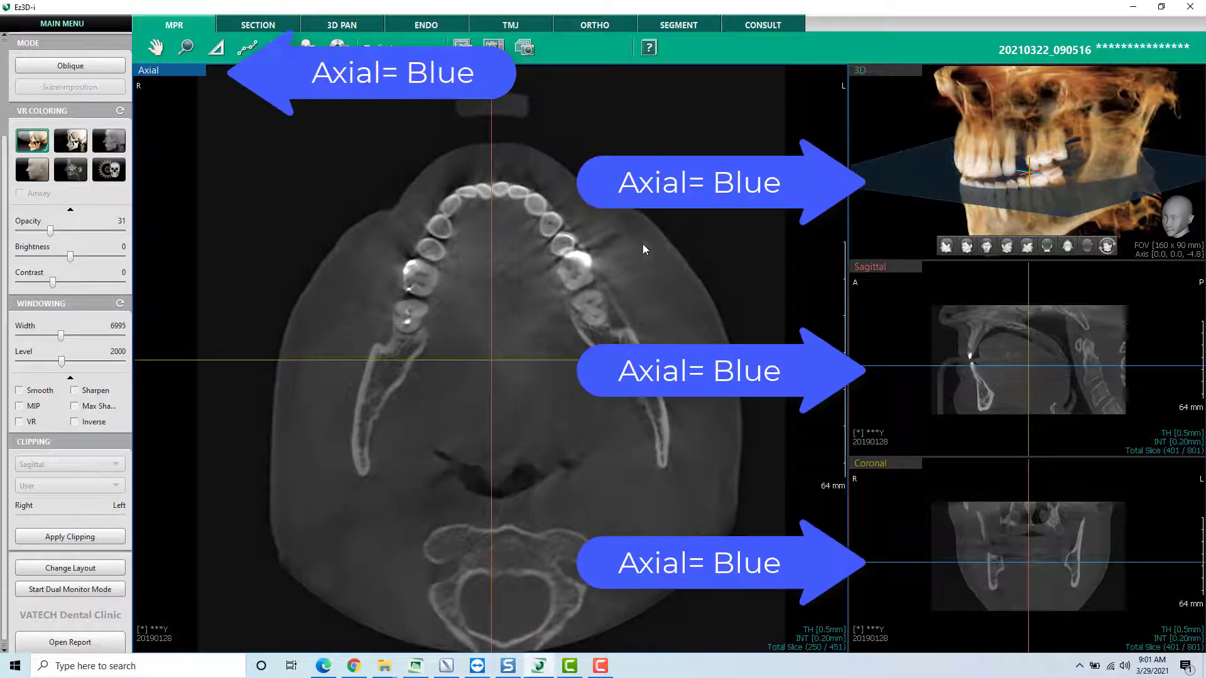
left_click_drag(955, 157, 940, 167)
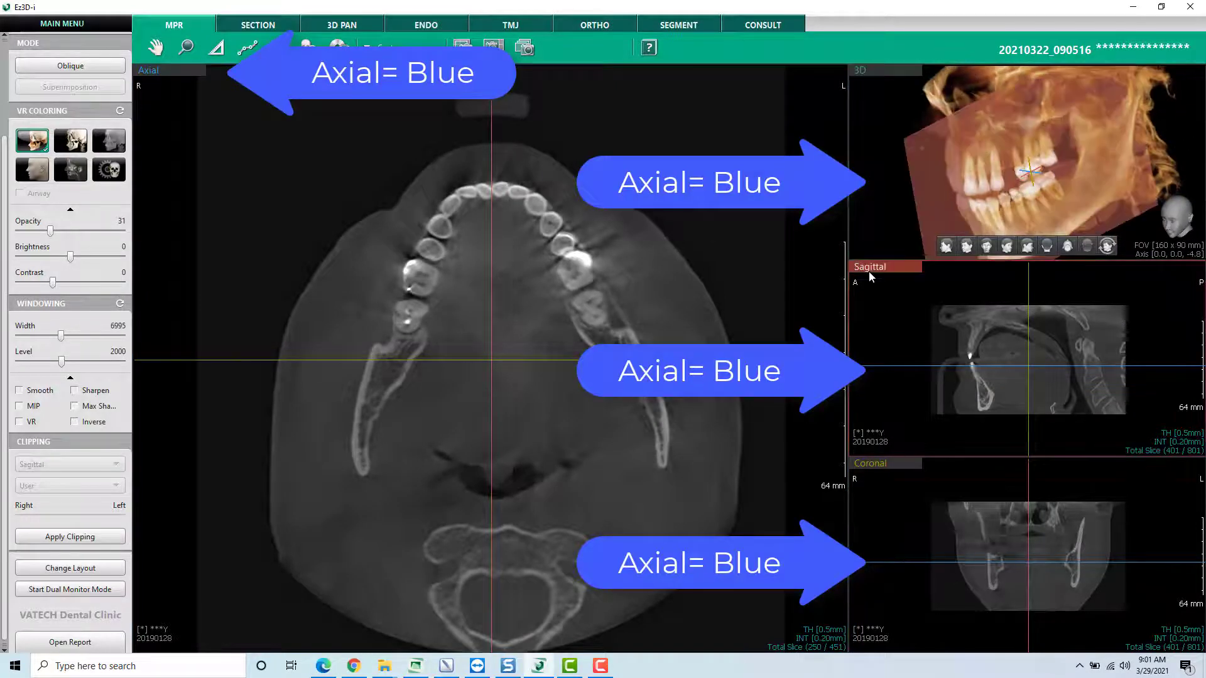
- Make the sagittal view the main view and browse its slices out to the patient's left and back to the midline
right_click(891, 323)
left_click(945, 350)
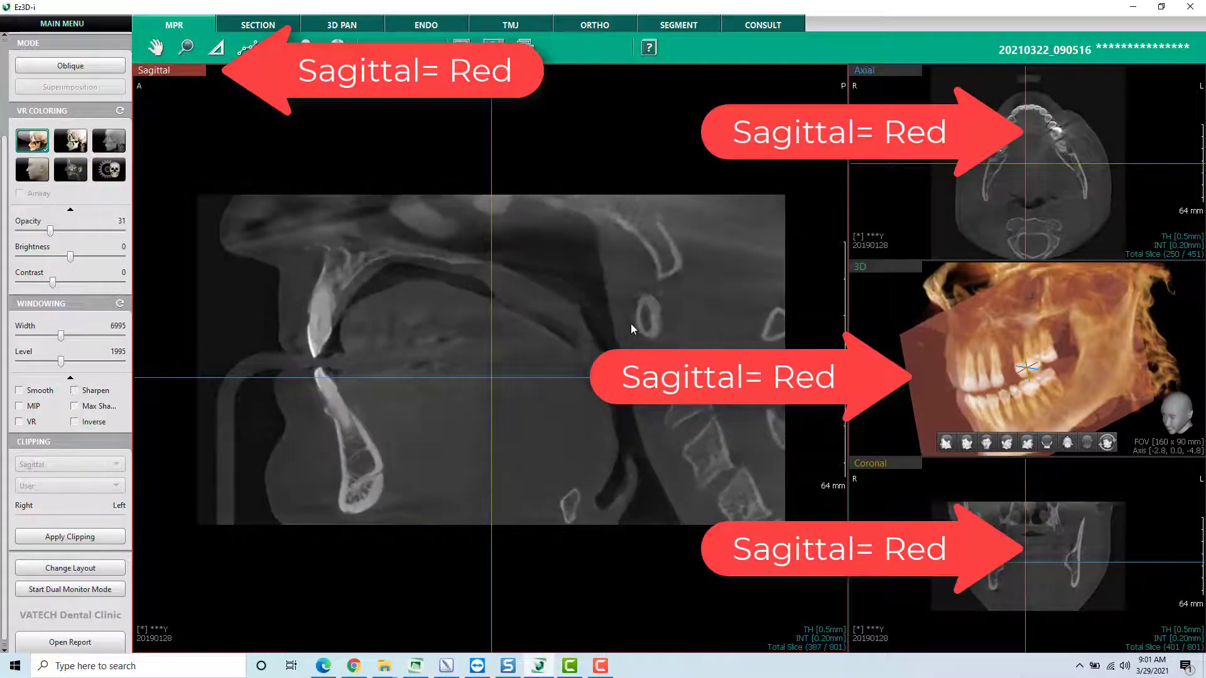
scroll(630, 323, "down", 18)
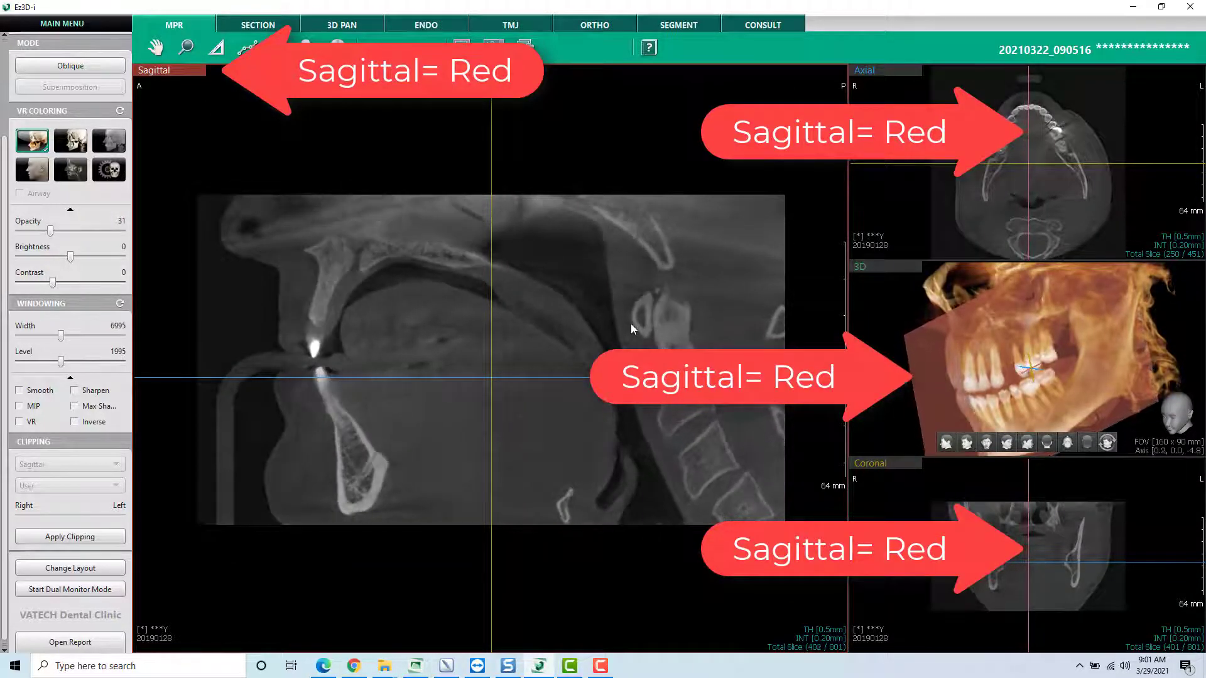
scroll(631, 324, "down", 15)
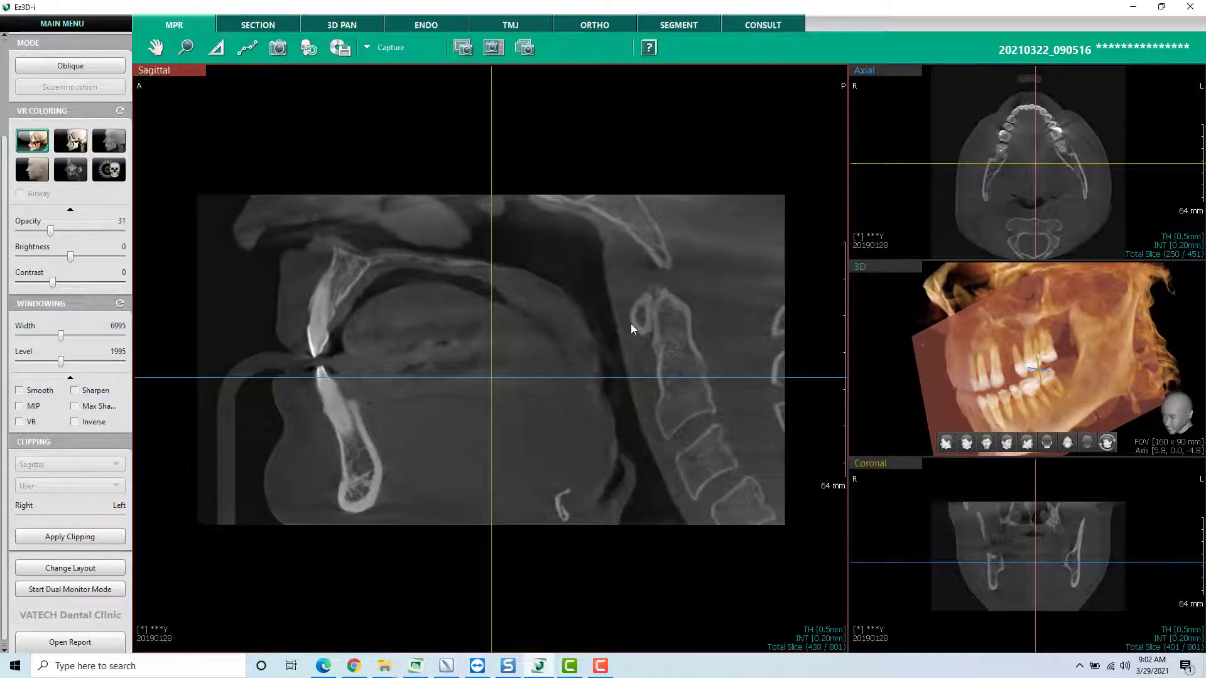
scroll(631, 324, "down", 18)
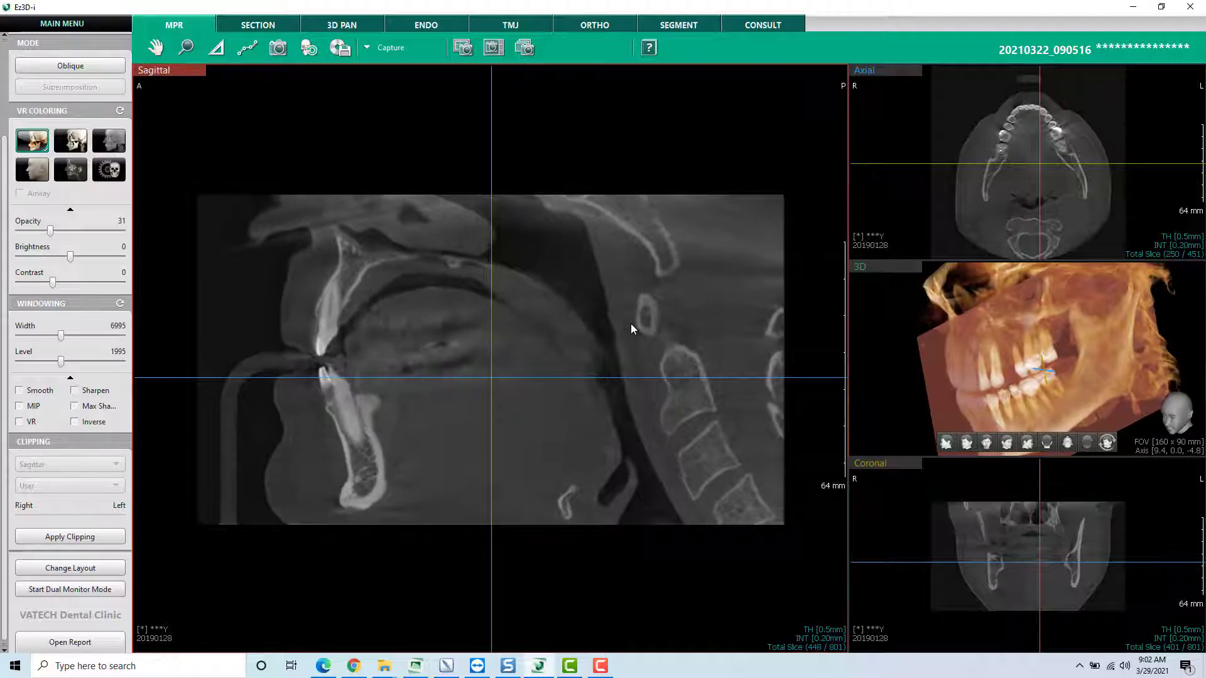
scroll(630, 327, "down", 9)
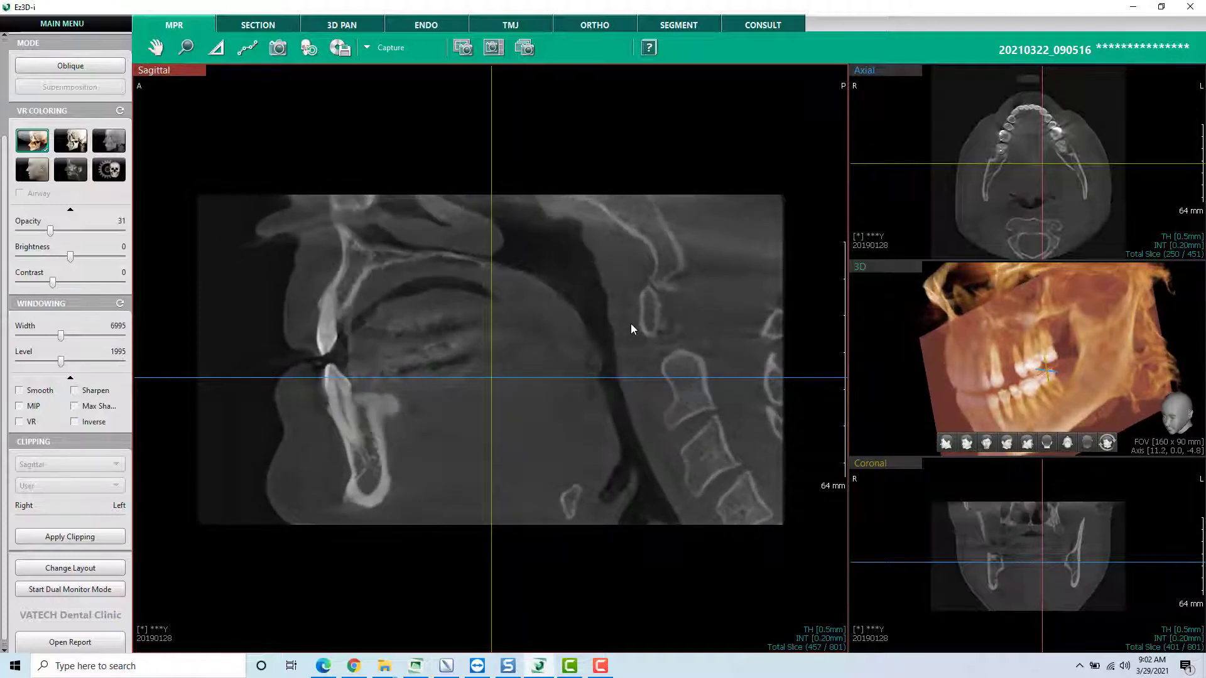
scroll(631, 328, "up", 13)
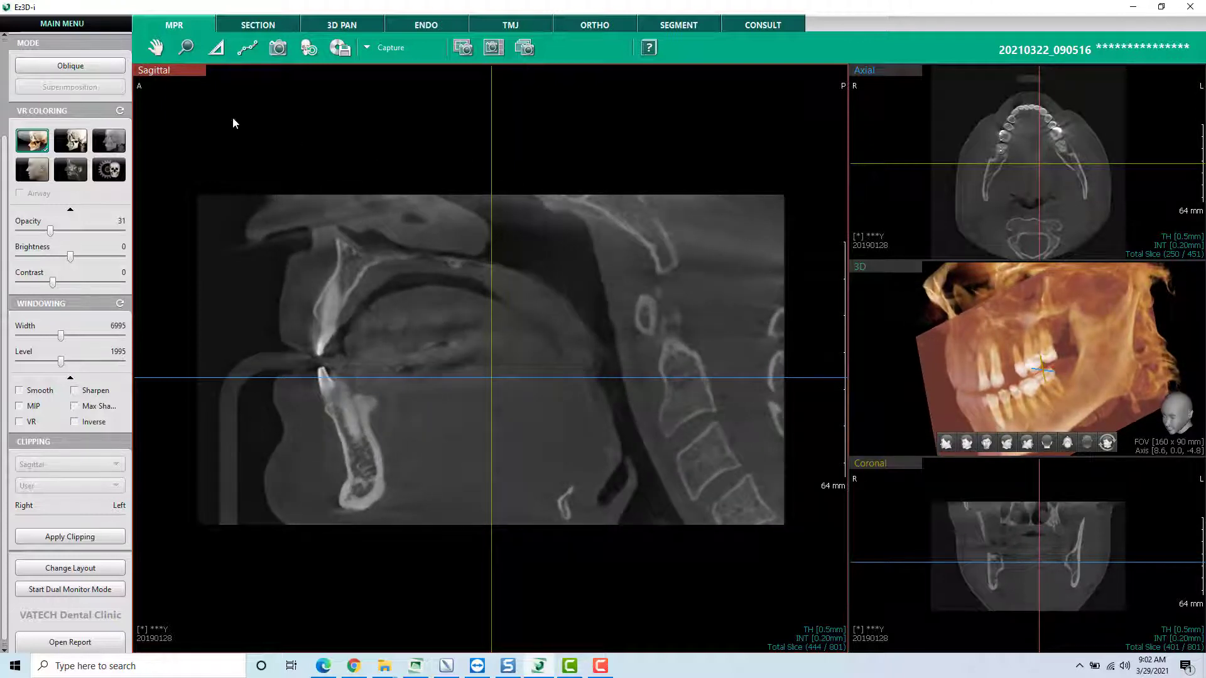
scroll(632, 303, "up", 2)
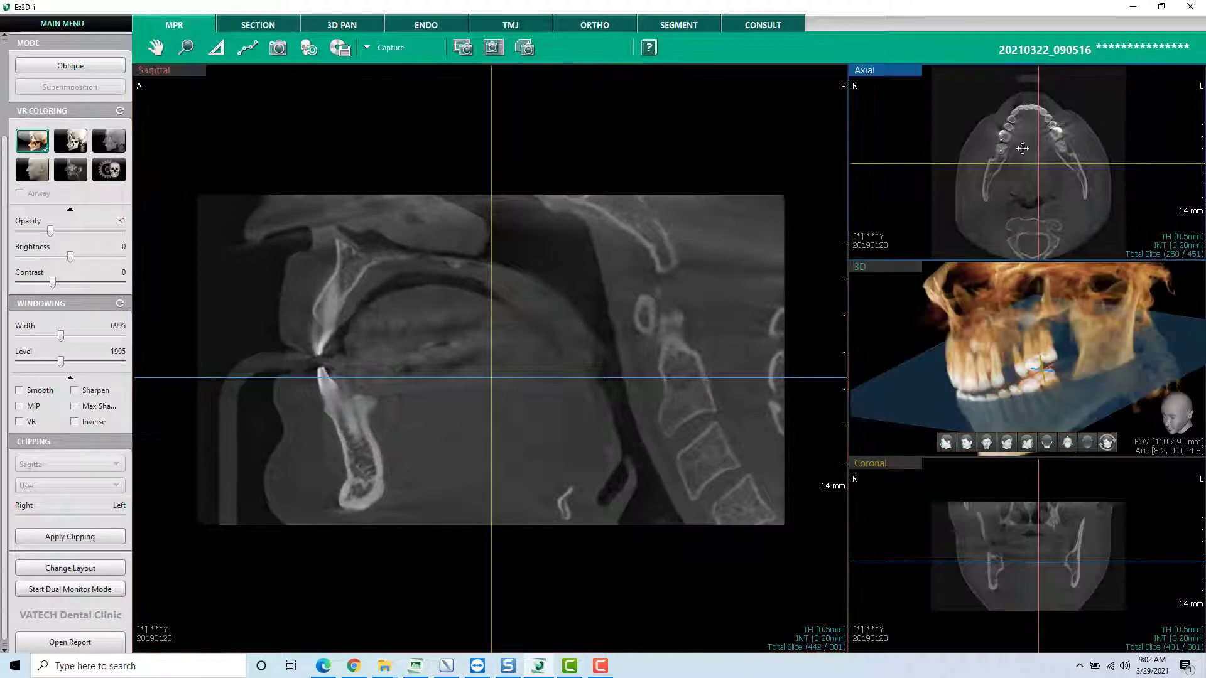
scroll(608, 291, "up", 20)
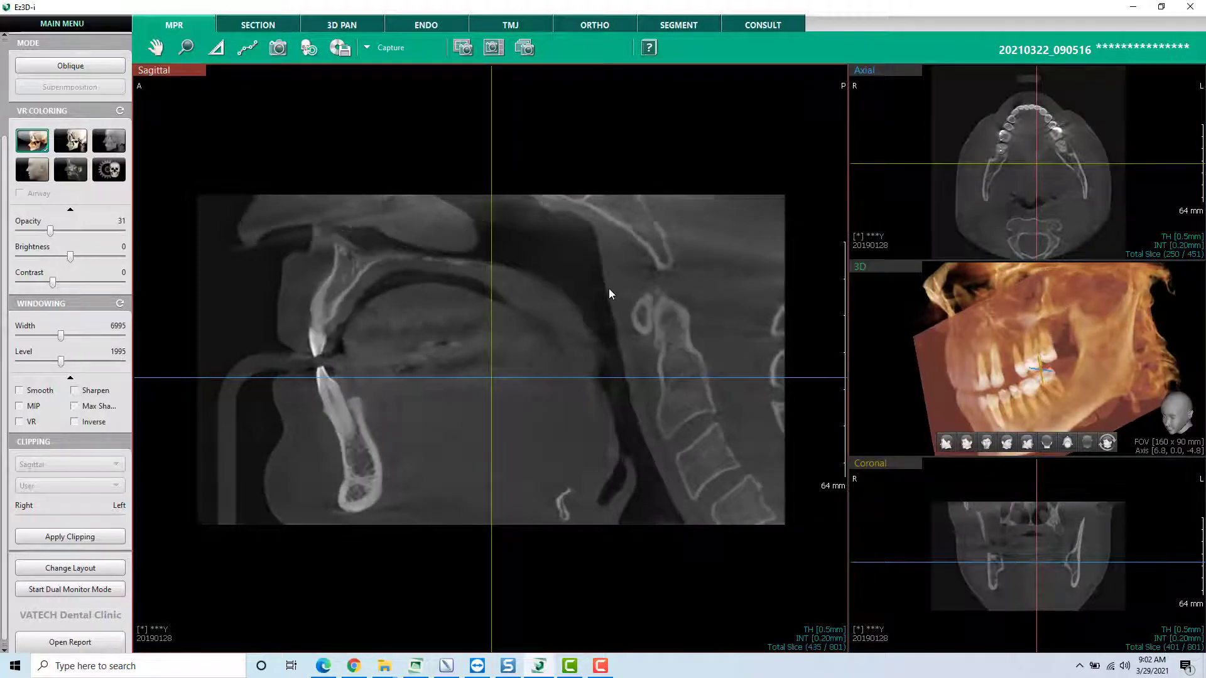
scroll(610, 289, "up", 18)
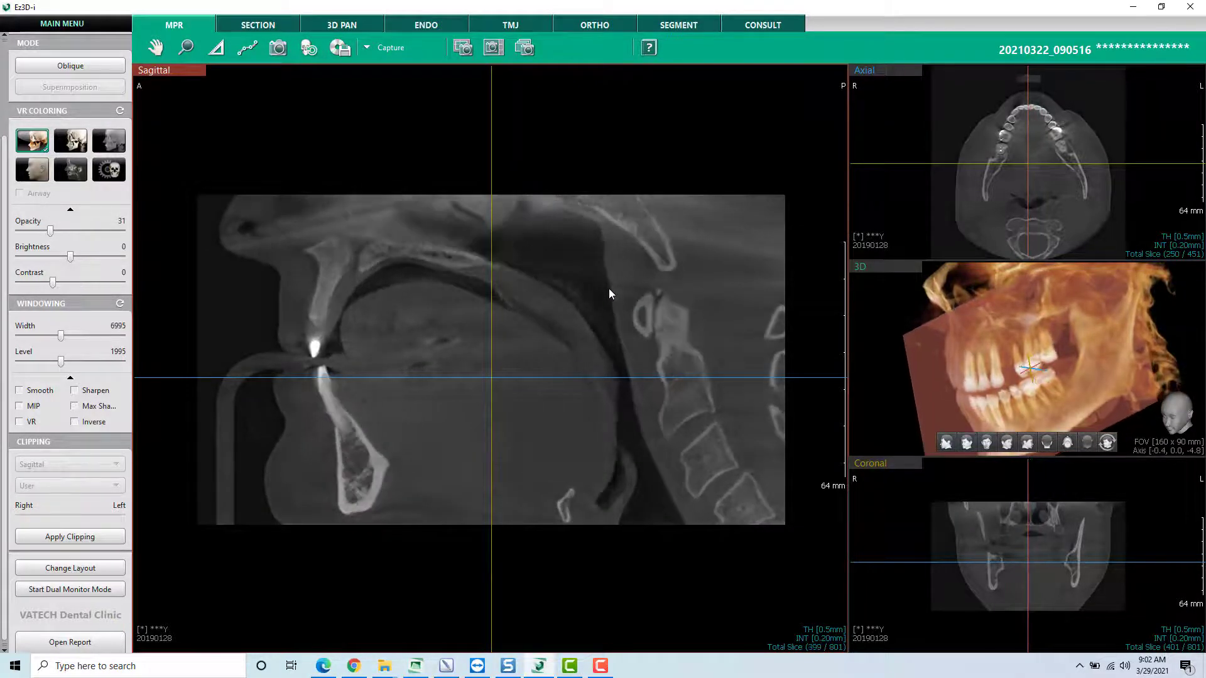
- Move the sagittal line in the axial view toward the patient's left molars and browse the nearby sagittal slices
scroll(608, 294, "down", 3)
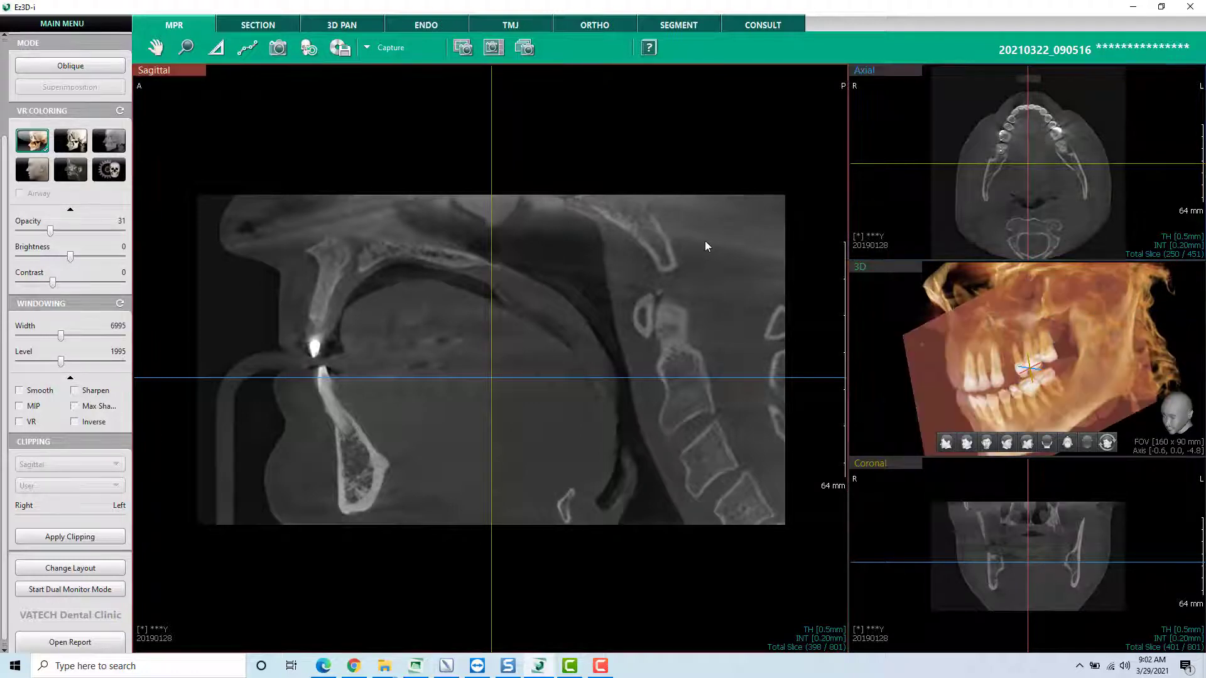
scroll(704, 242, "down", 16)
scroll(704, 247, "down", 17)
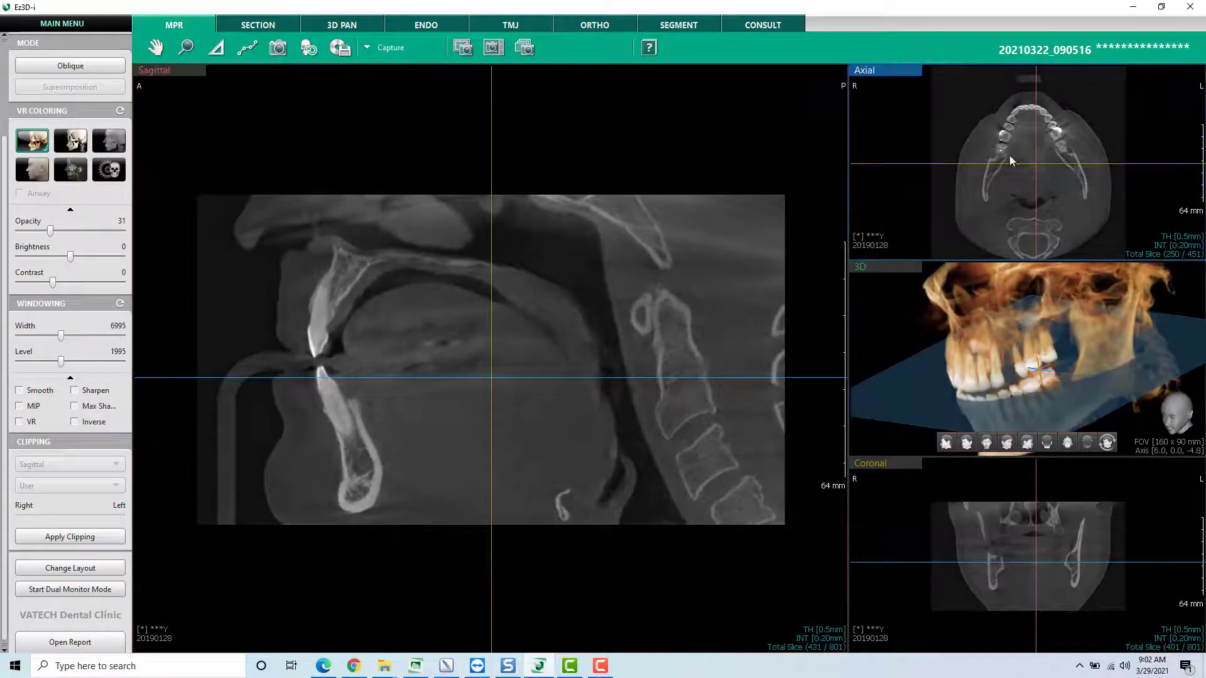
left_click_drag(1036, 145, 1053, 146)
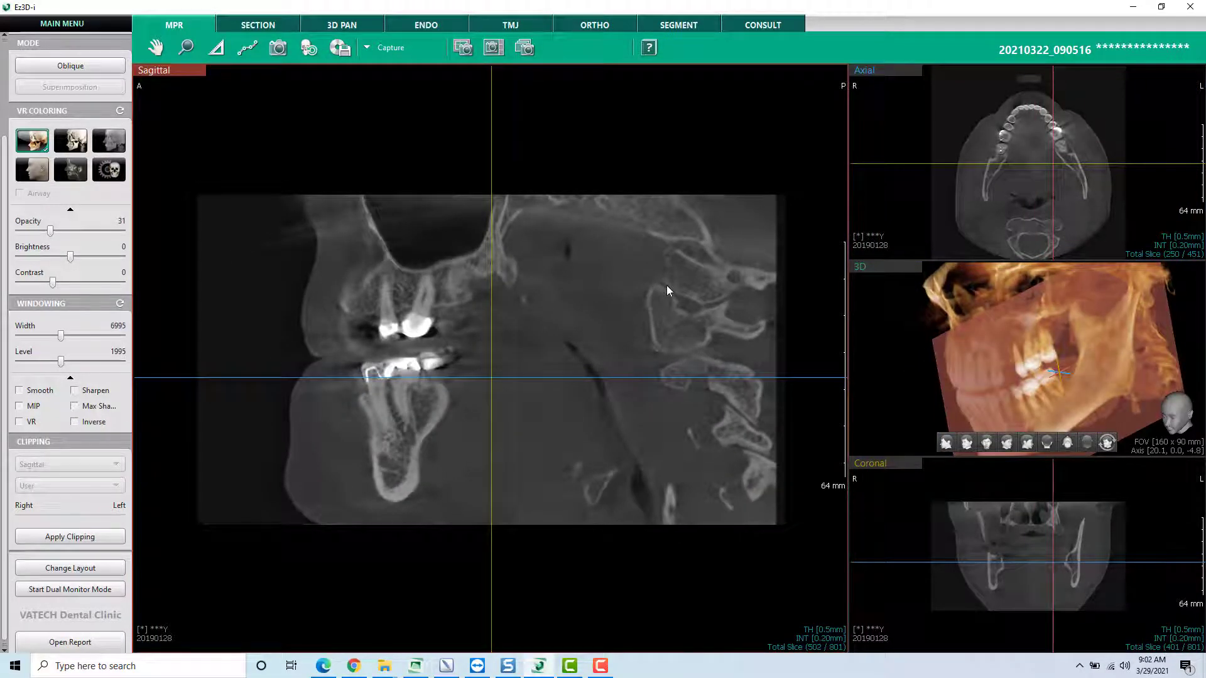
scroll(667, 287, "down", 2)
scroll(666, 290, "up", 20)
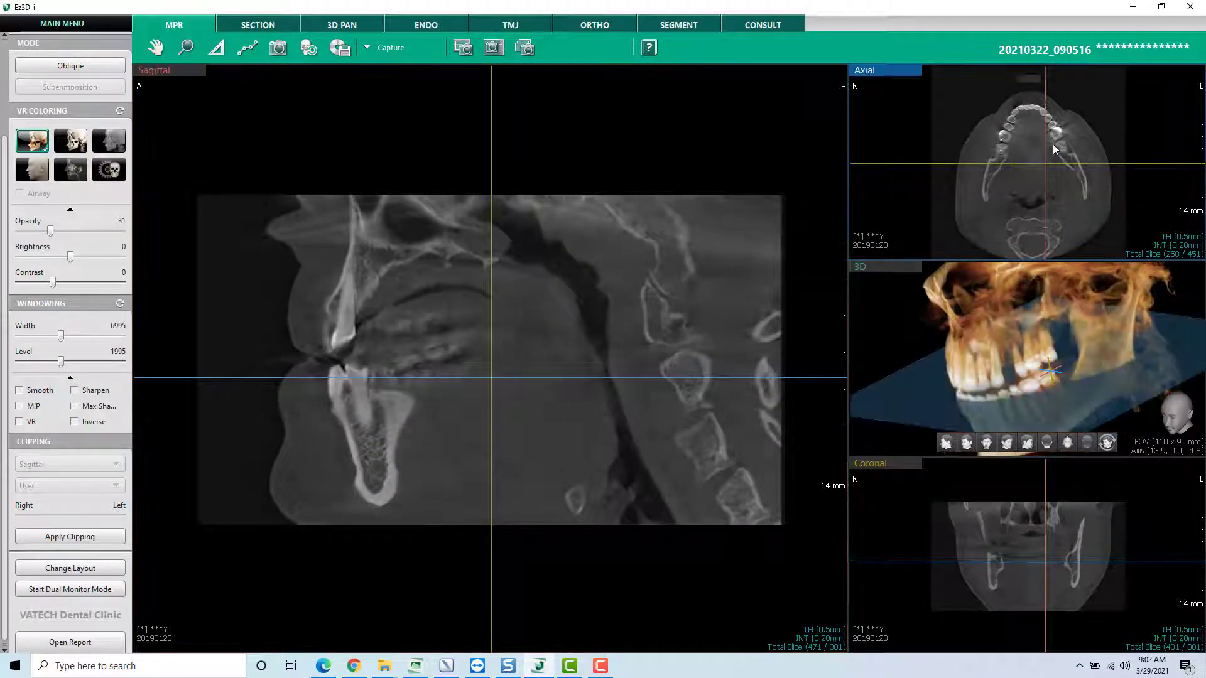
- Move the sagittal line in the axial view to the patient's right side and browse the sagittal slices there
left_click_drag(1046, 145, 1009, 130)
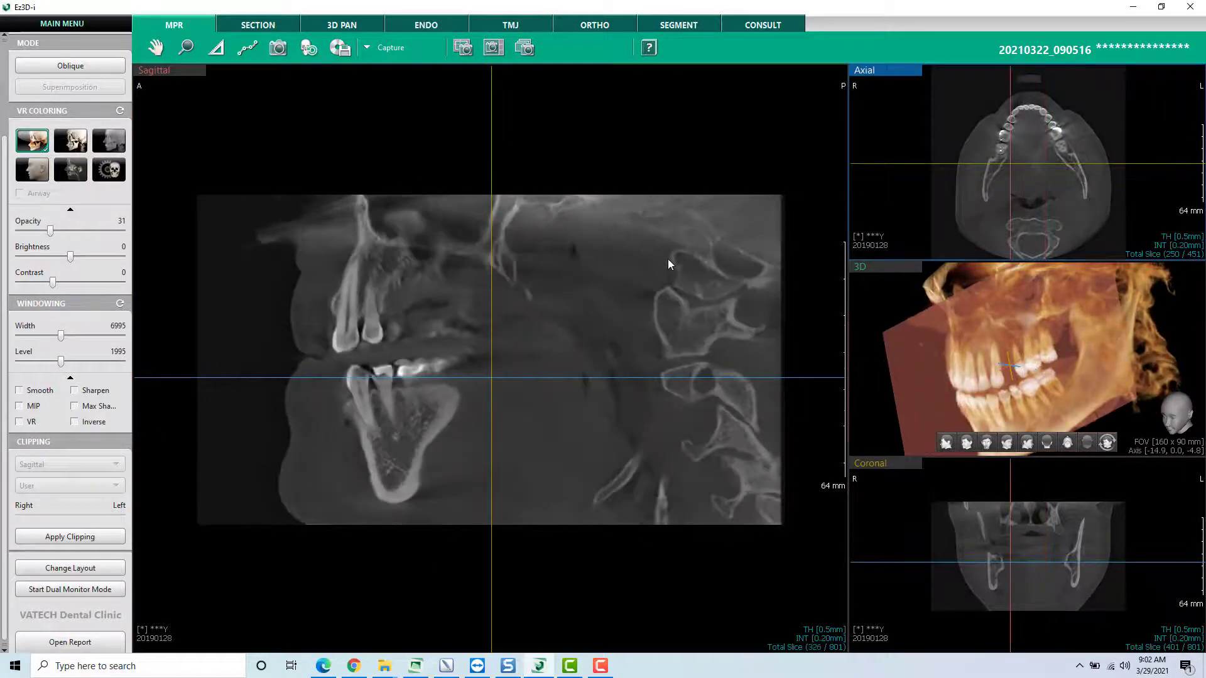
left_click(668, 259)
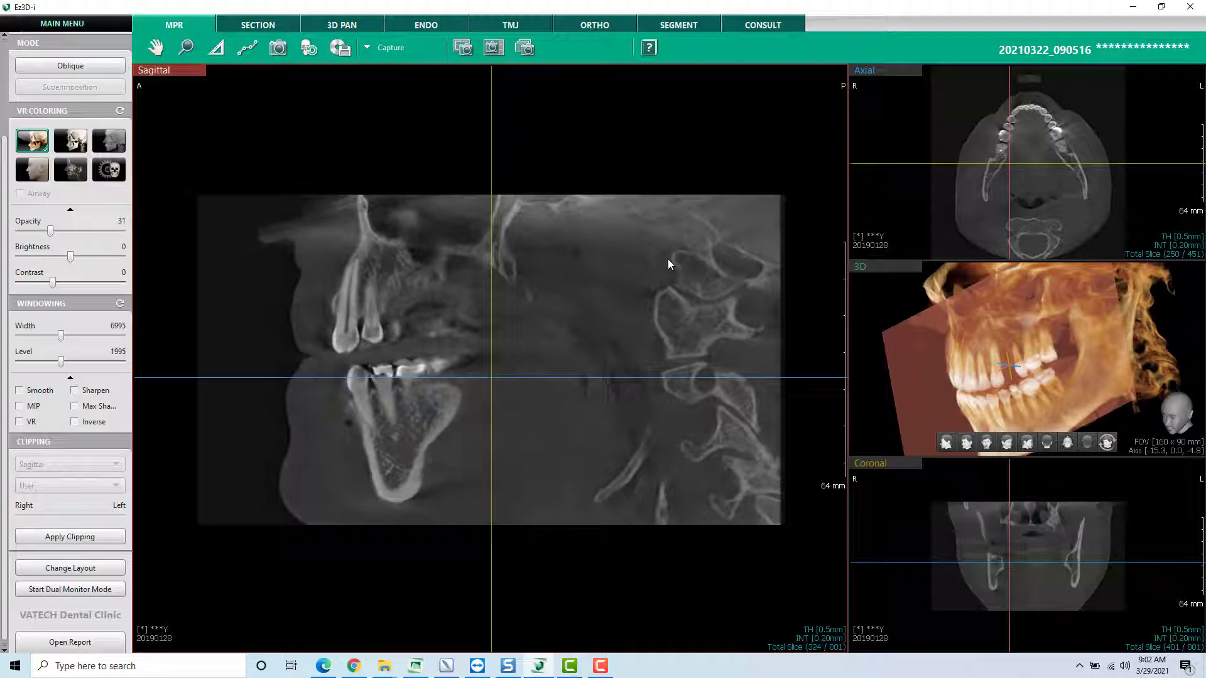
scroll(669, 258, "down", 6)
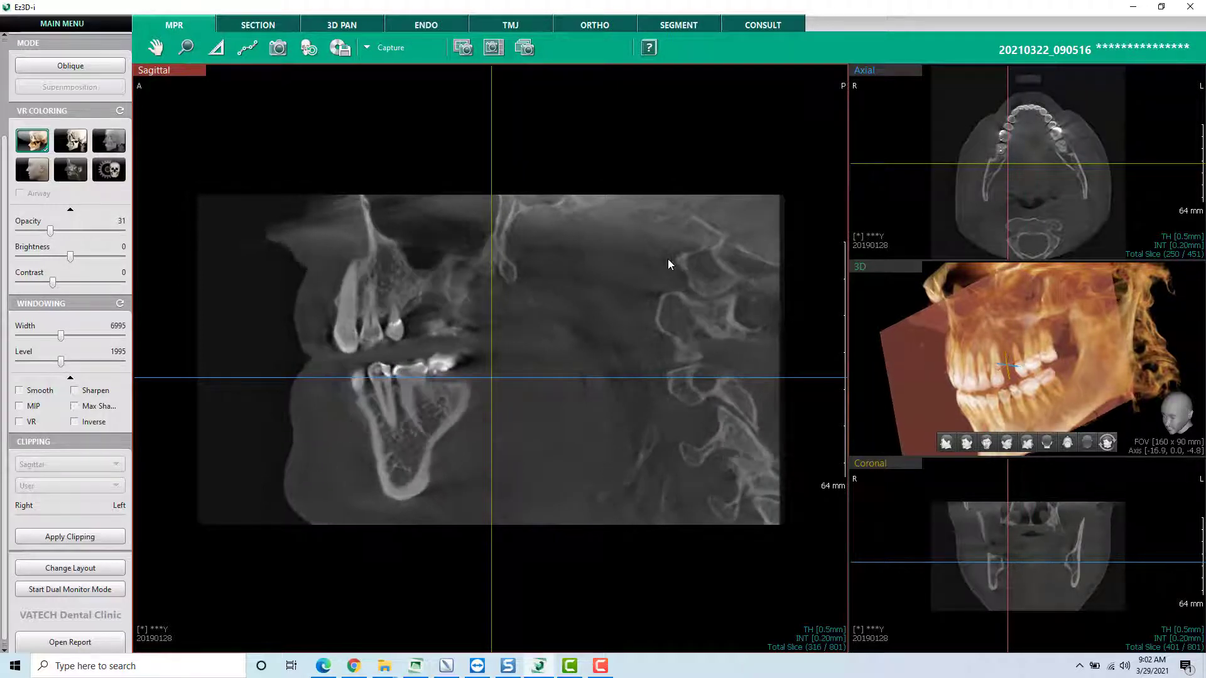
scroll(672, 254, "down", 12)
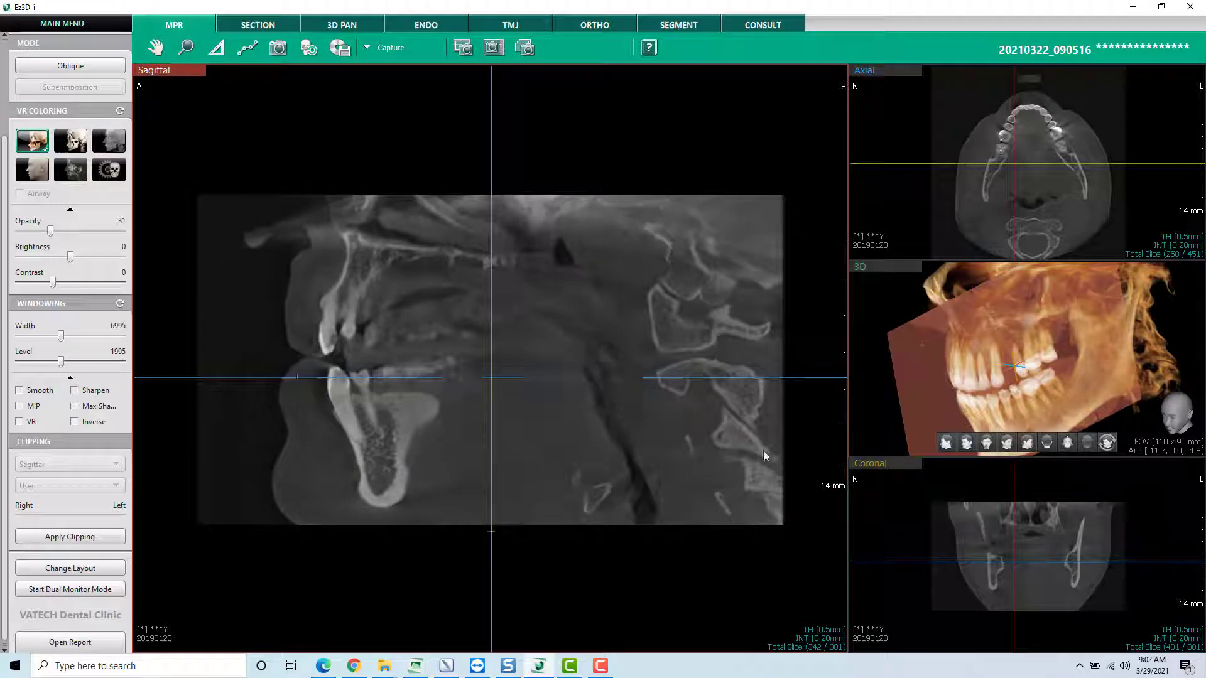
- Make the coronal view the main view
right_click(902, 507)
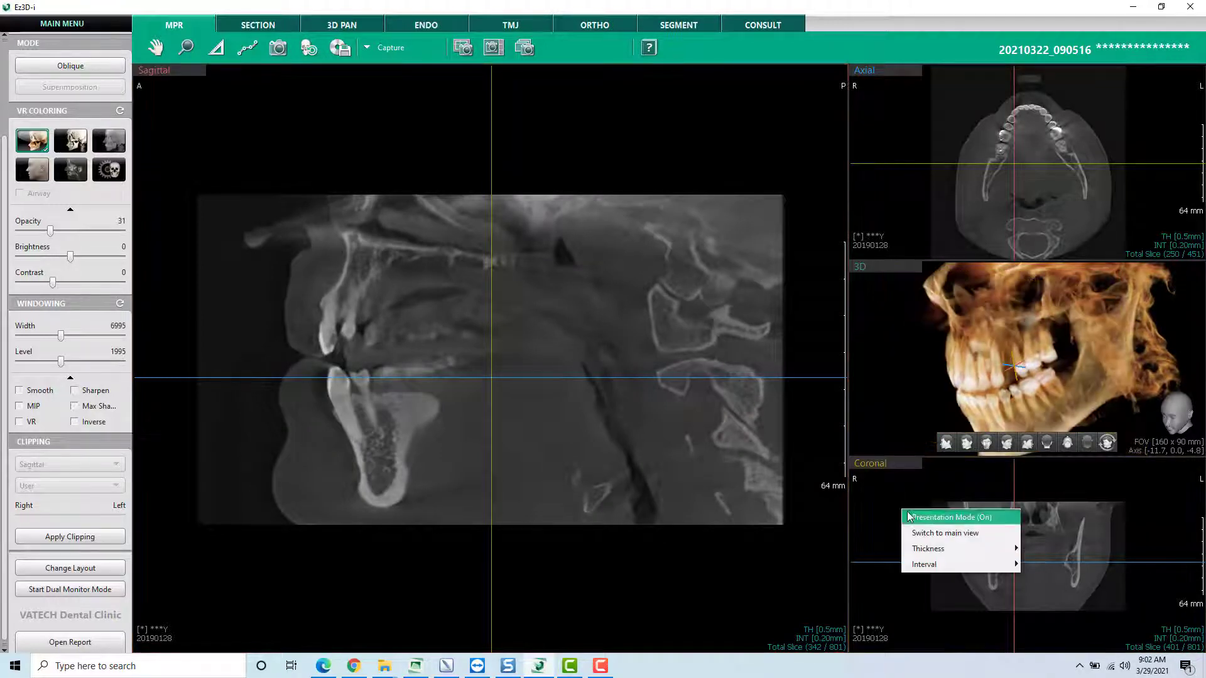
left_click(935, 533)
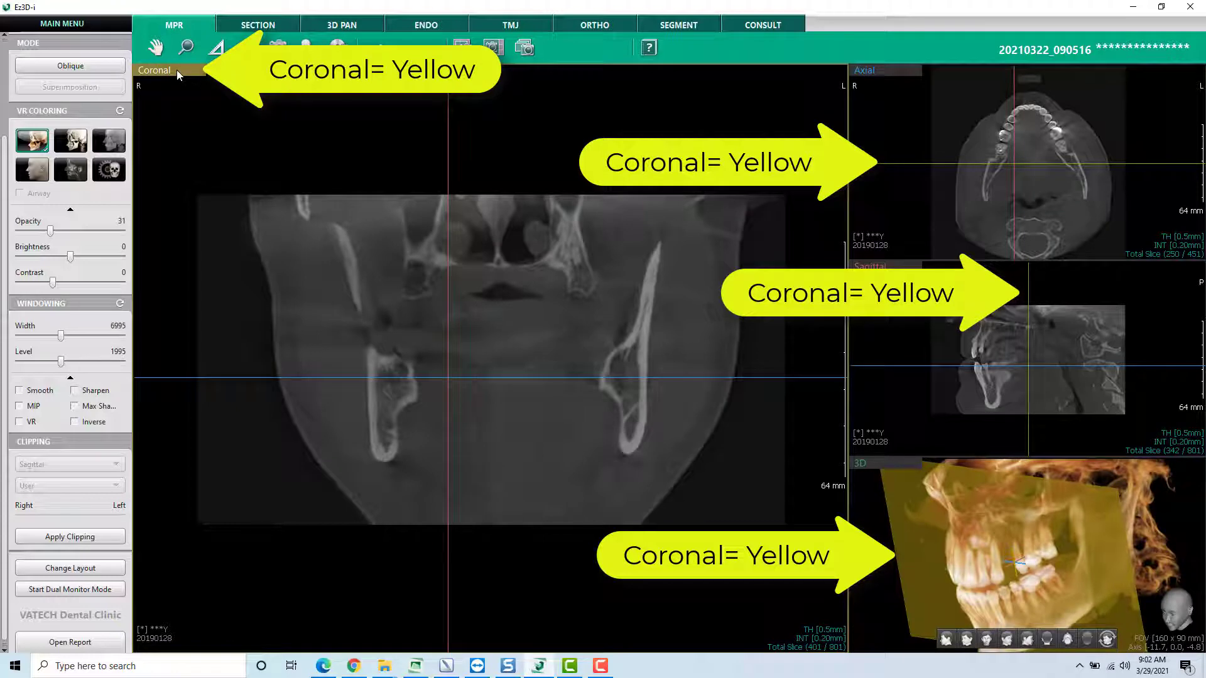
- Browse the coronal slices toward the back of the jaw and partway forward again
left_click(908, 180)
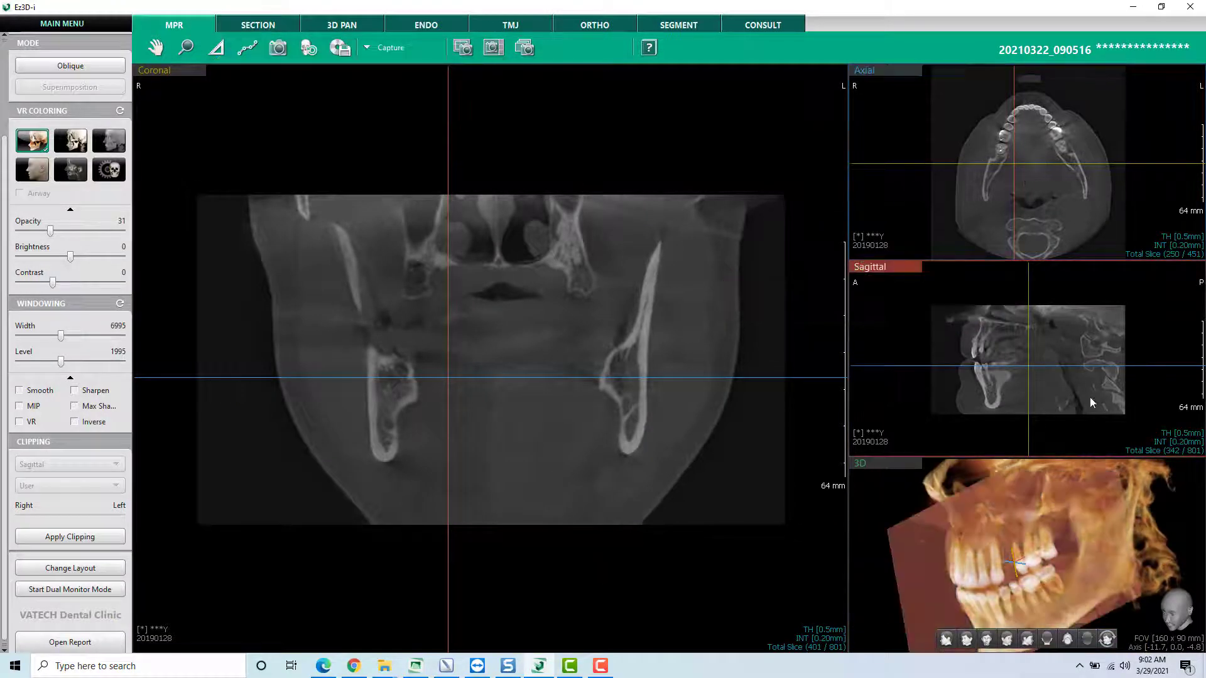
scroll(647, 293, "up", 1)
scroll(647, 293, "up", 20)
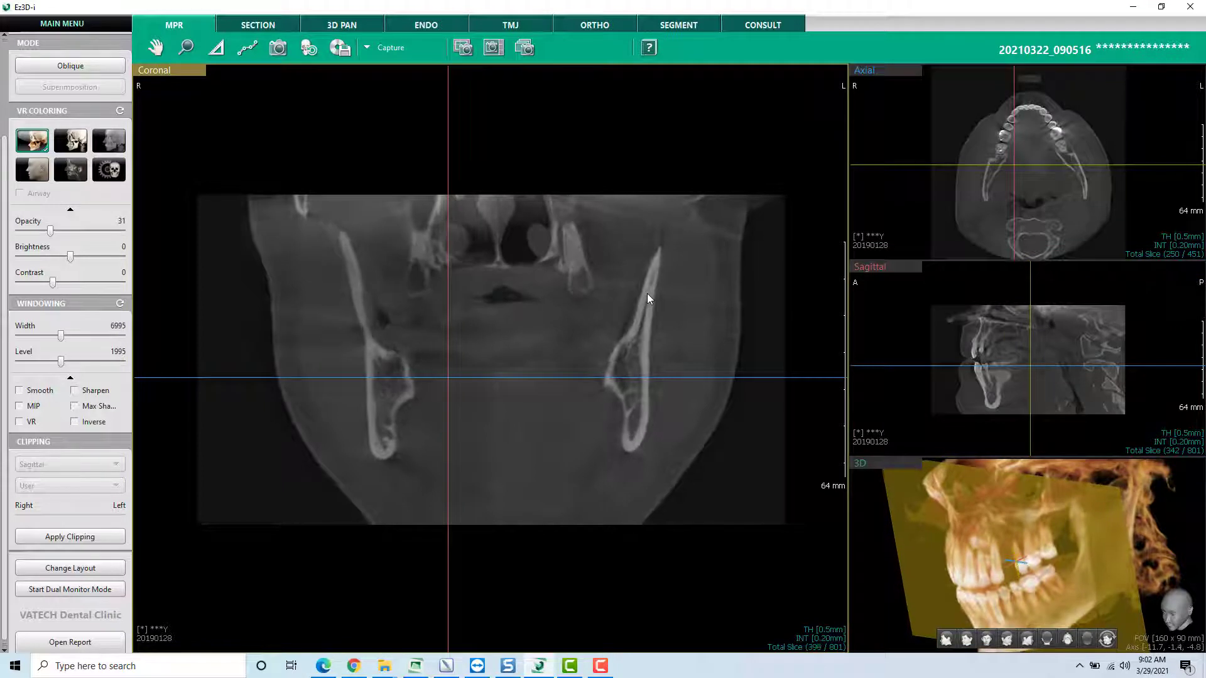
scroll(647, 292, "up", 9)
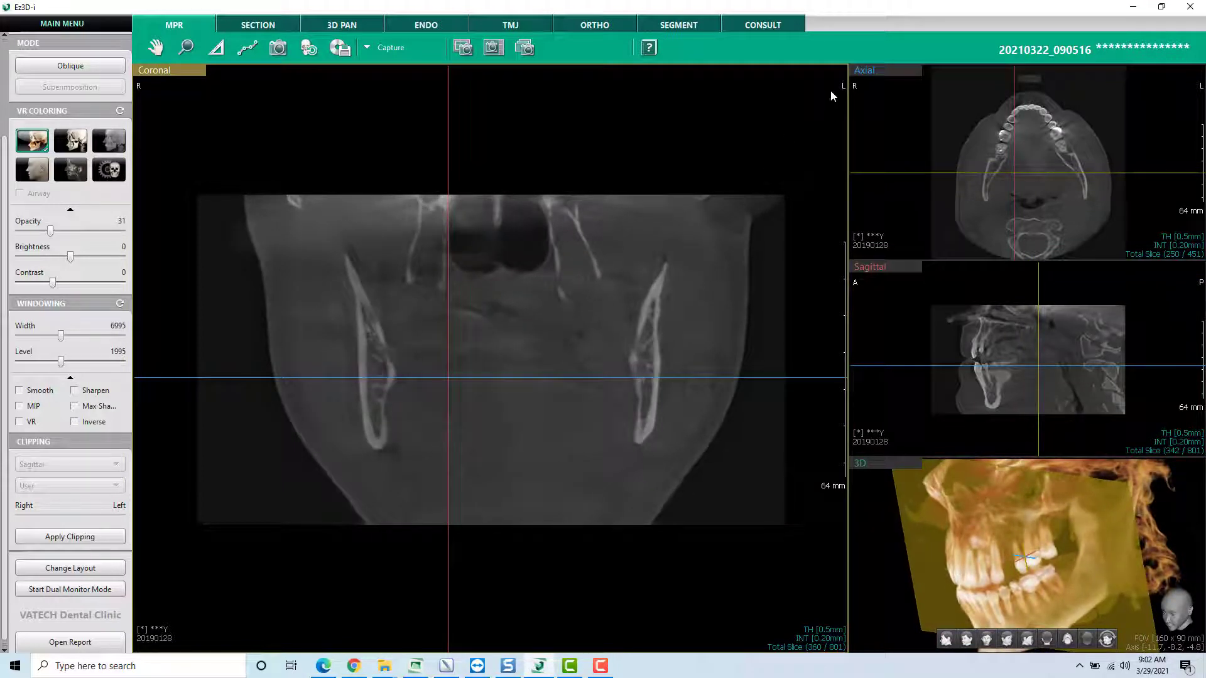
scroll(404, 361, "up", 6)
scroll(404, 361, "up", 15)
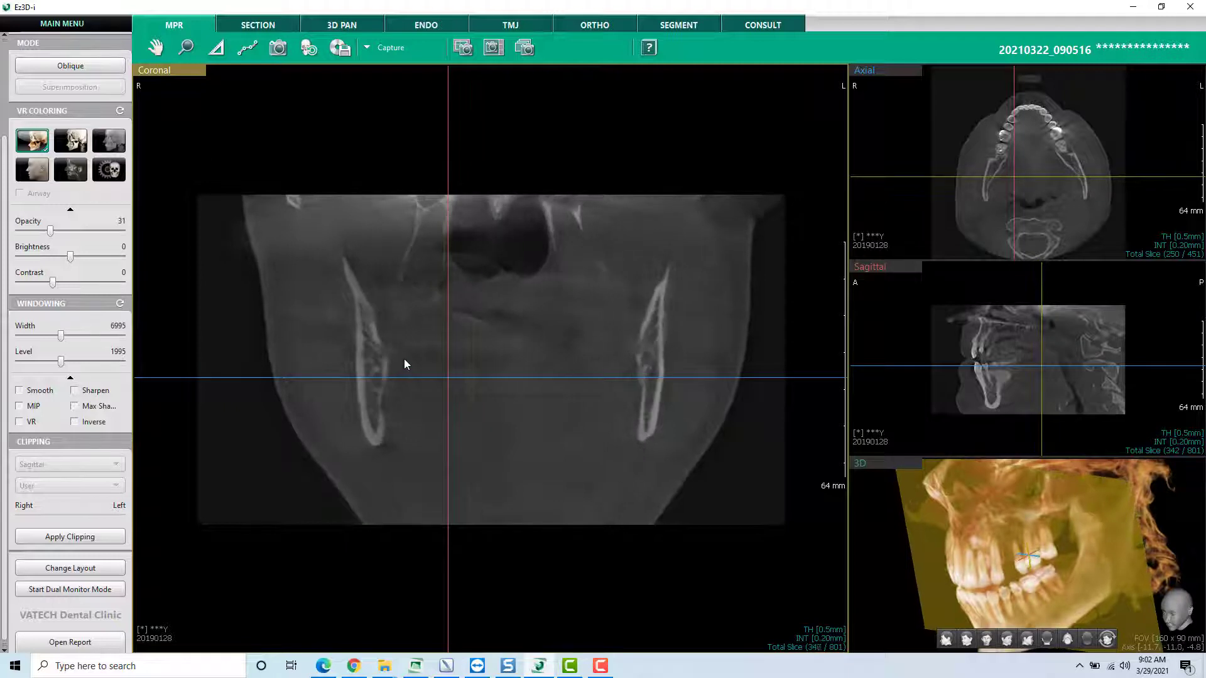
scroll(405, 360, "down", 20)
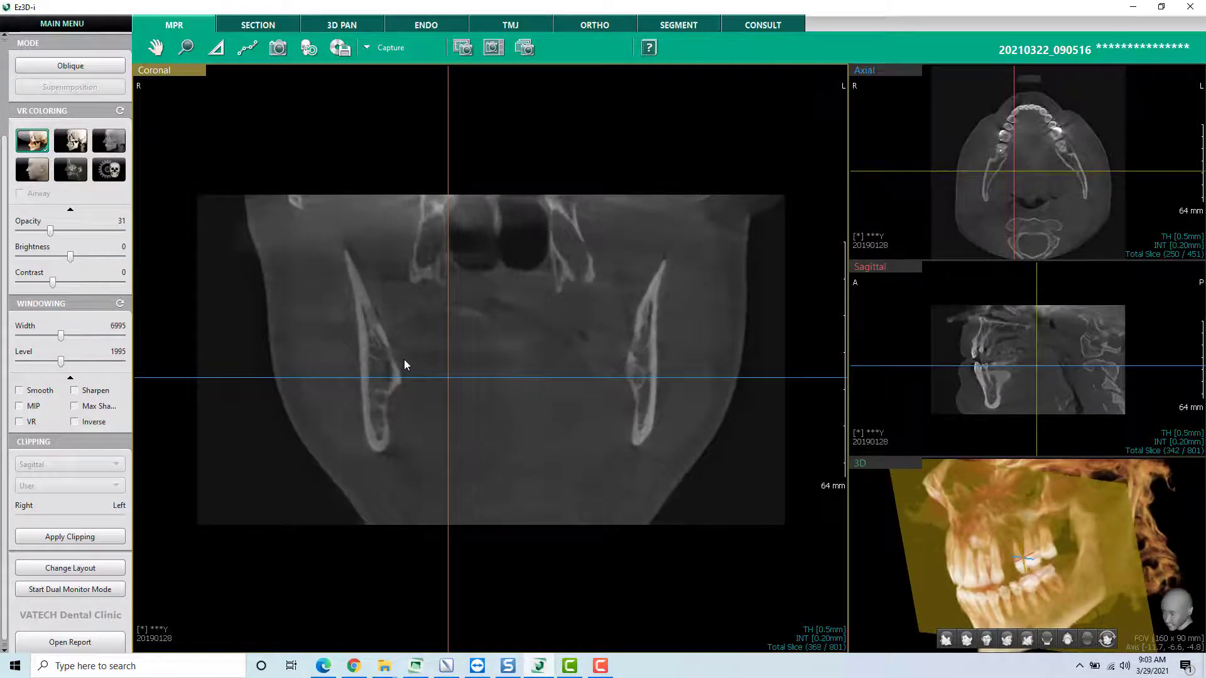
scroll(404, 360, "down", 2)
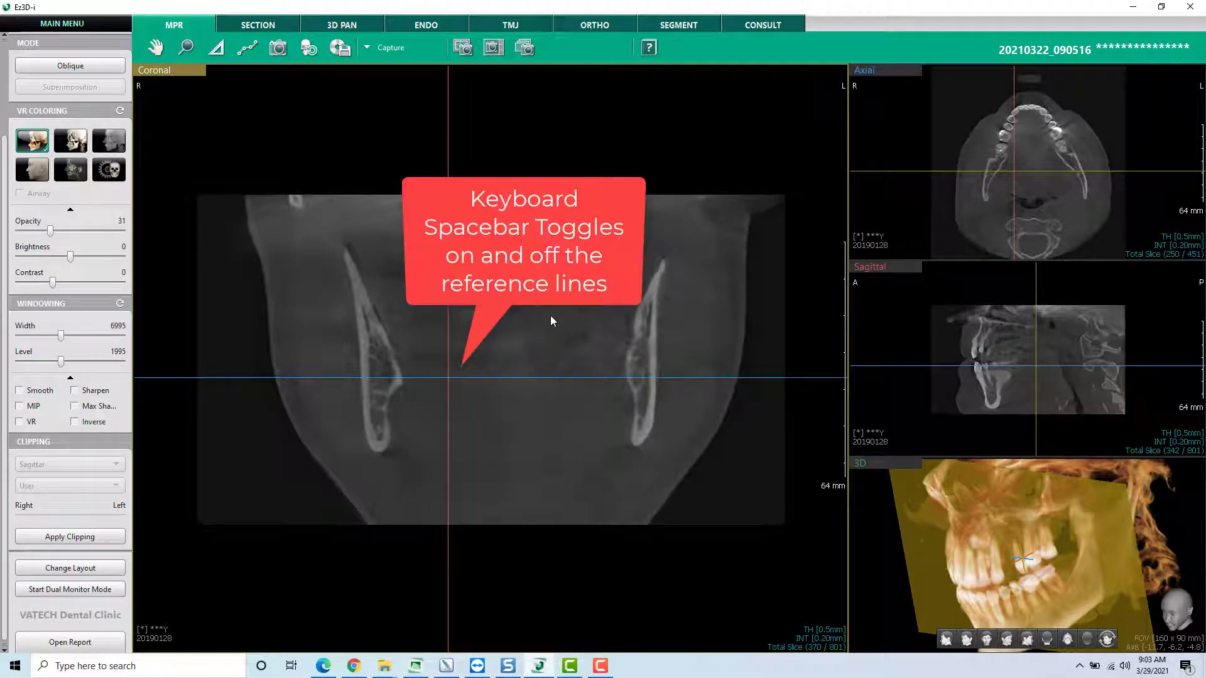
- Toggle the reference lines in the coronal view off and on twice
key("space")
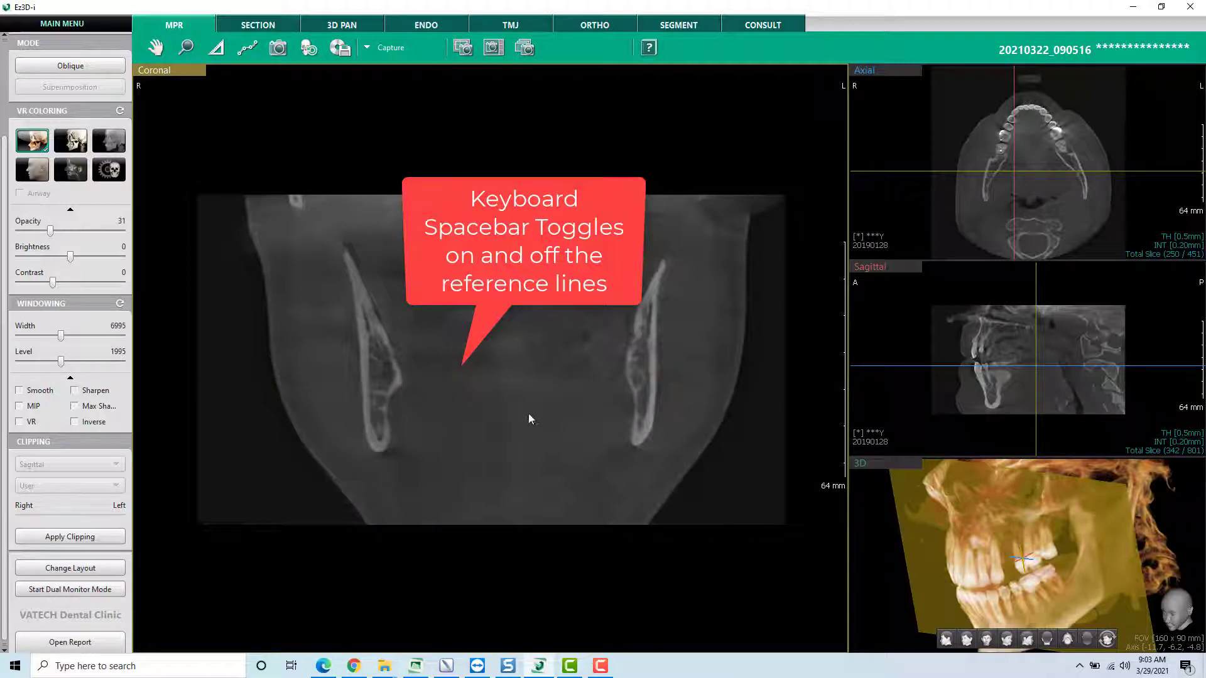
key("space")
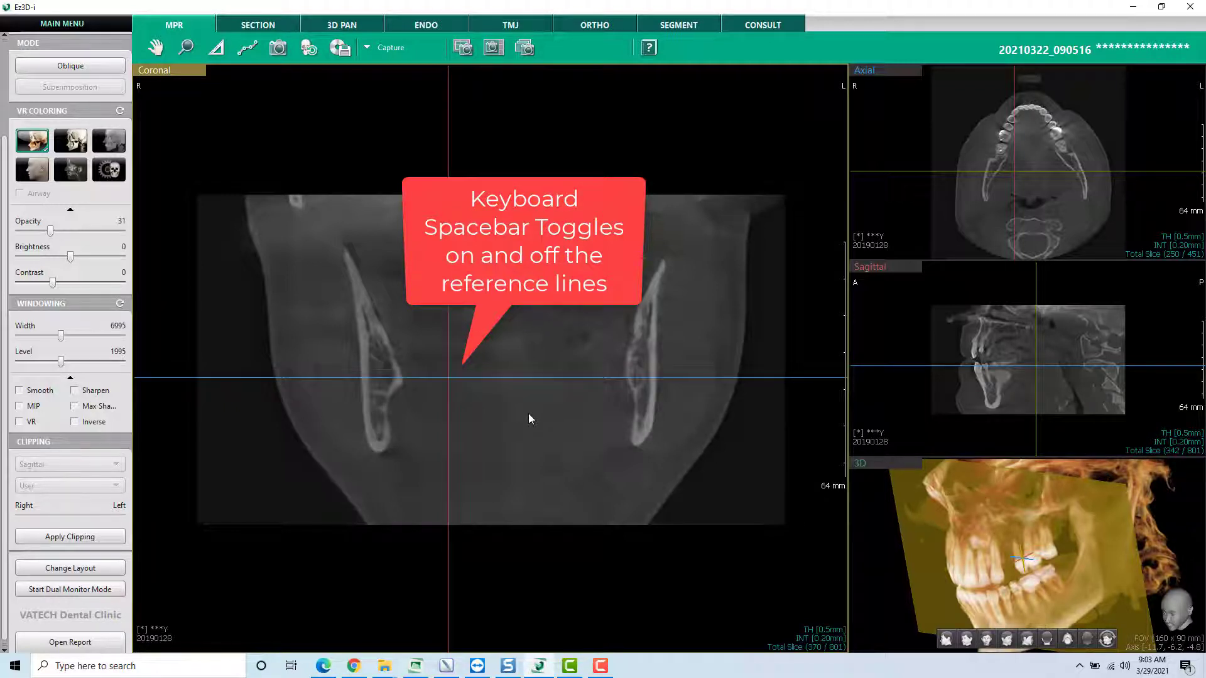
key("space")
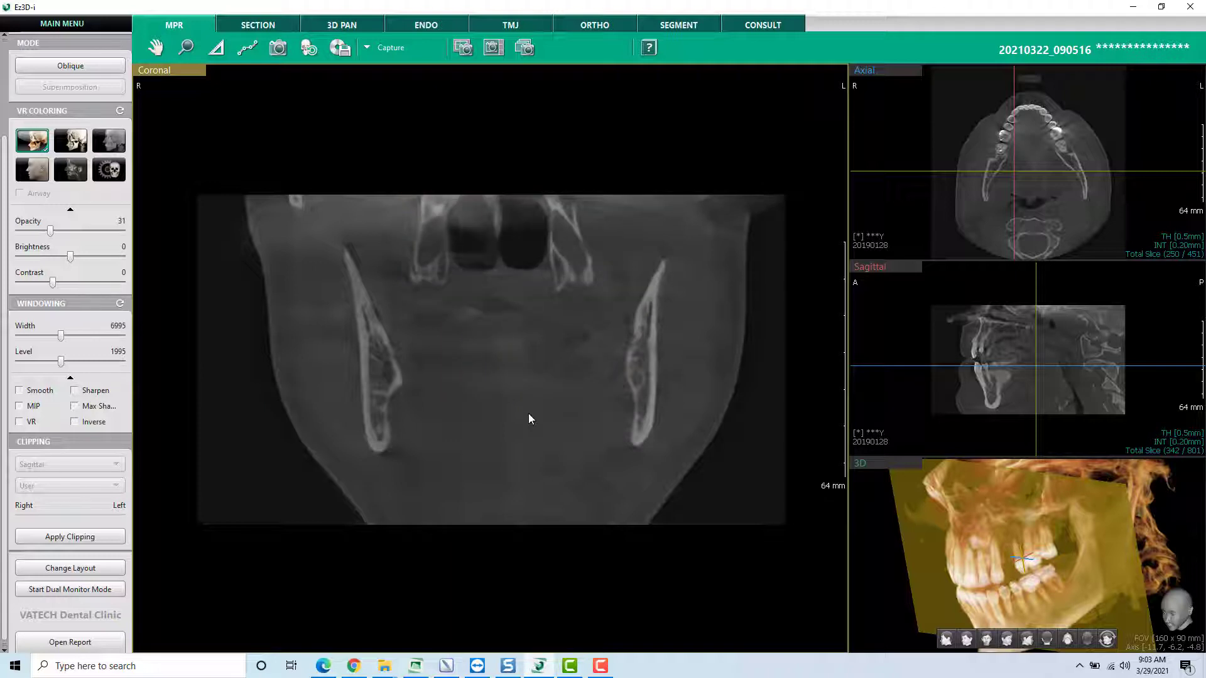
key("space")
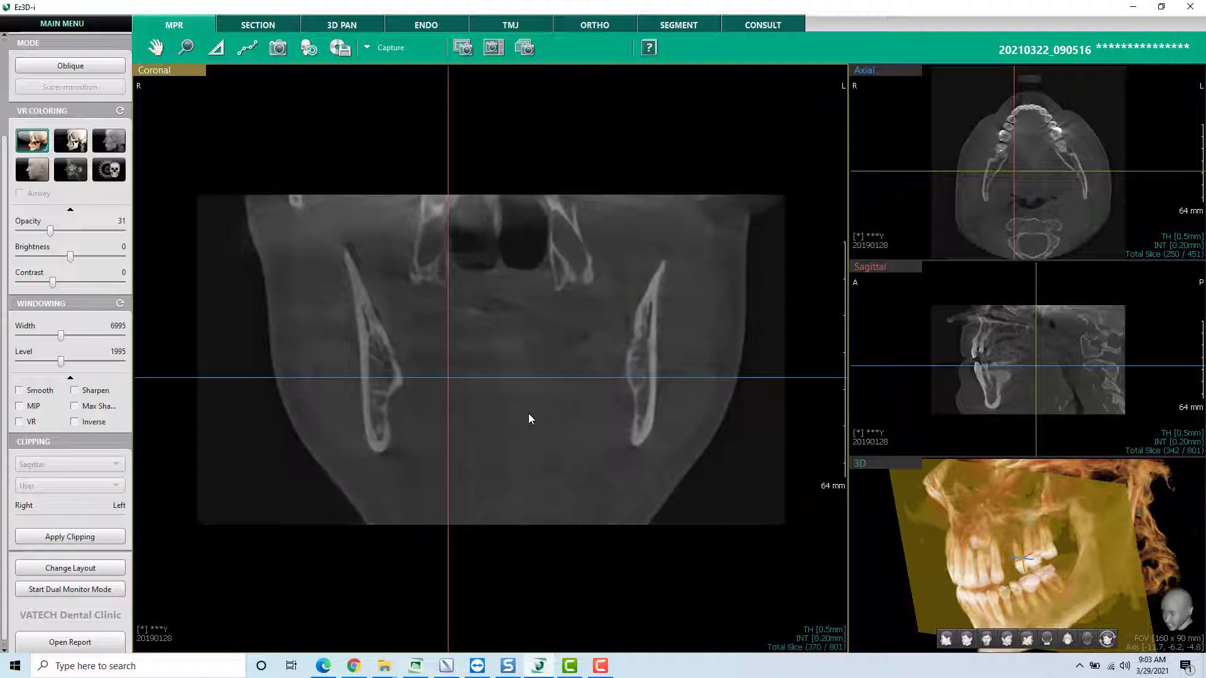
- Make the 3D view the main view and rotate the skull model to see its side
right_click(889, 549)
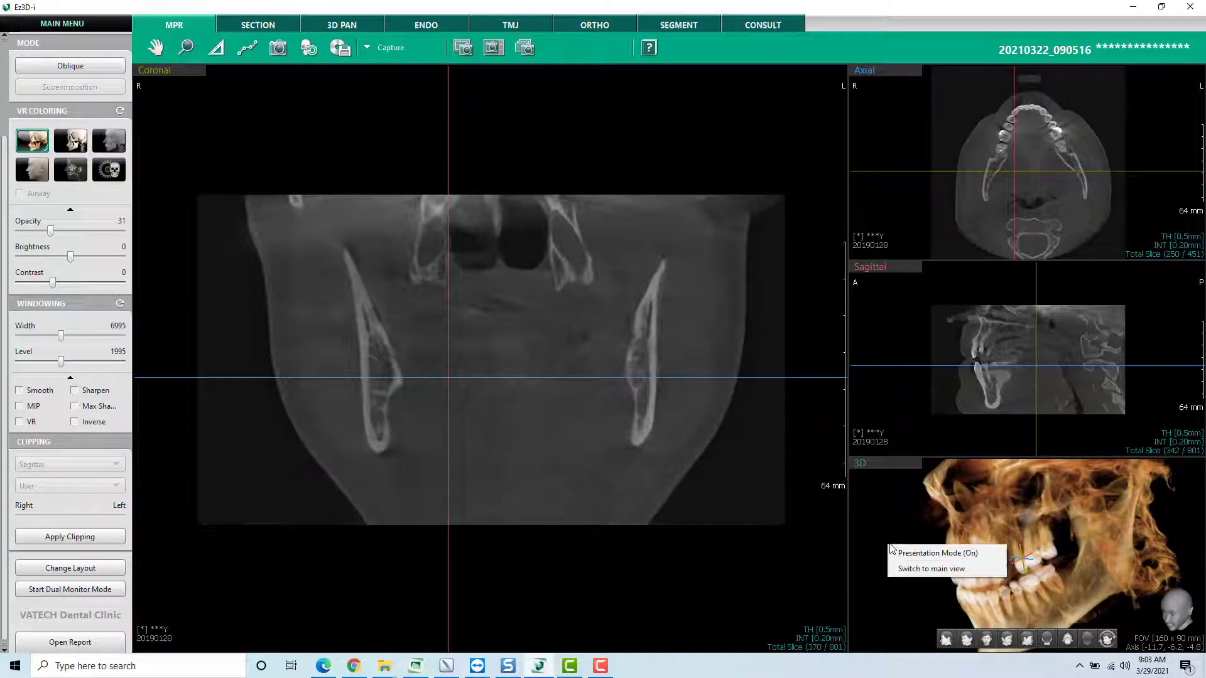
left_click(913, 571)
left_click_drag(602, 307, 557, 318)
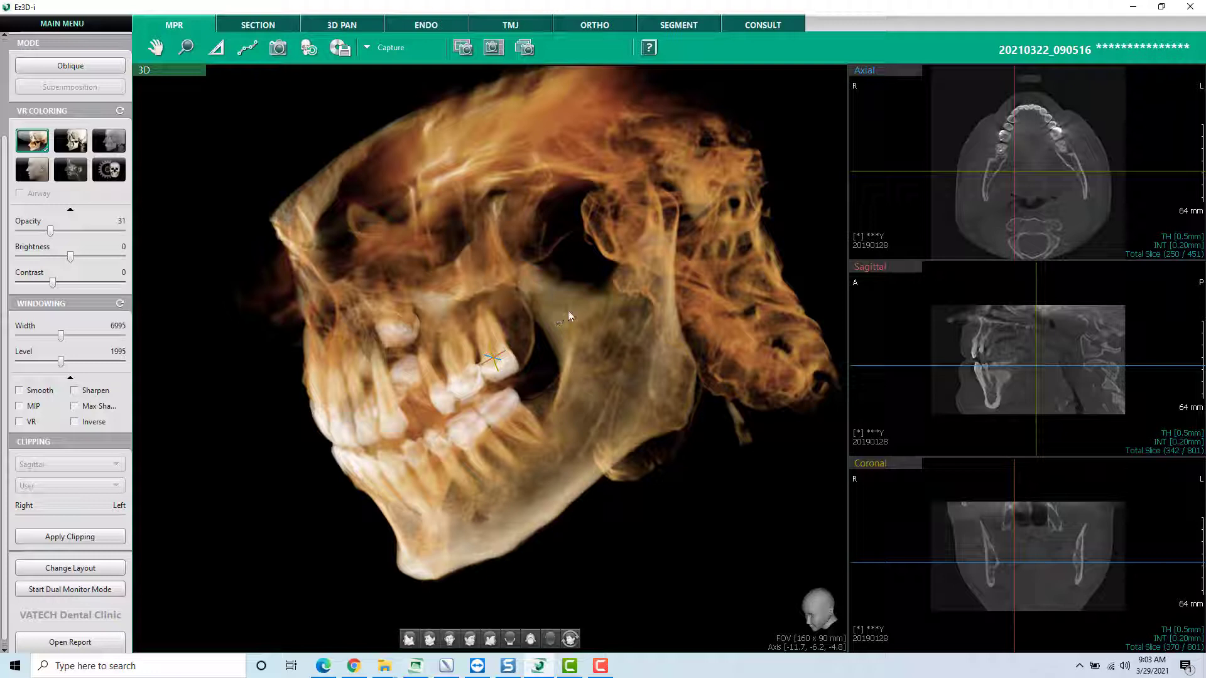
- Browse the axial slices up and down around the bite level to follow the blue axial plane through the 3D model
left_click(899, 223)
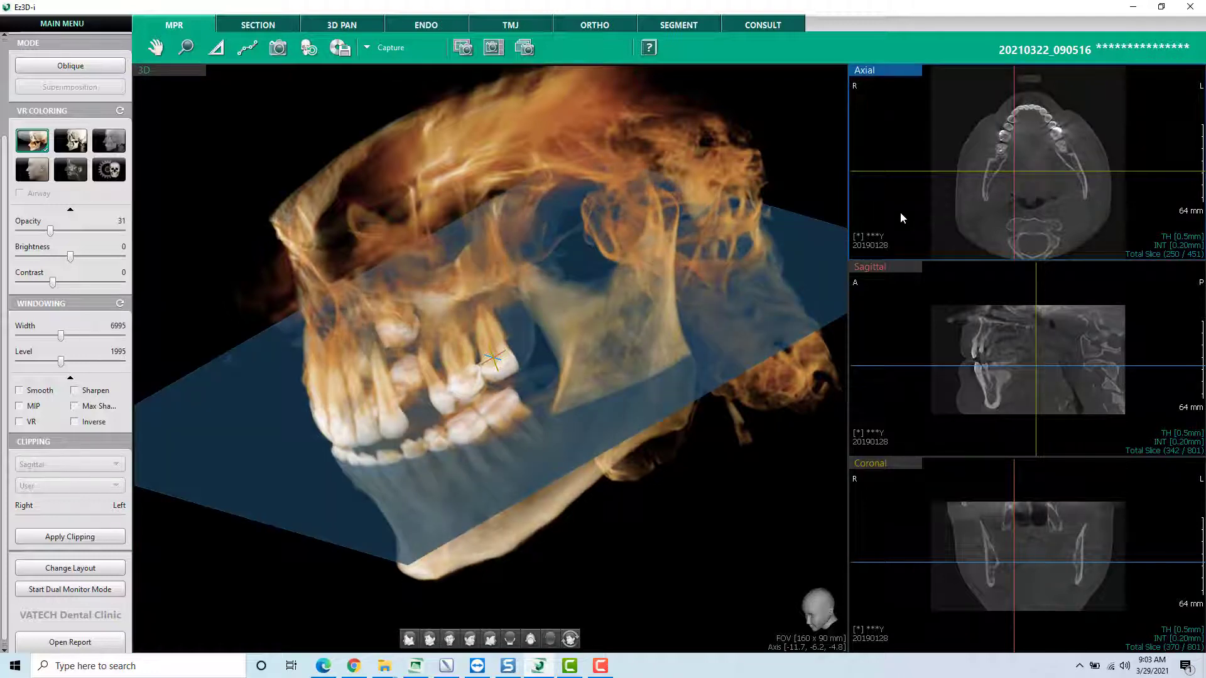
scroll(899, 212, "up", 16)
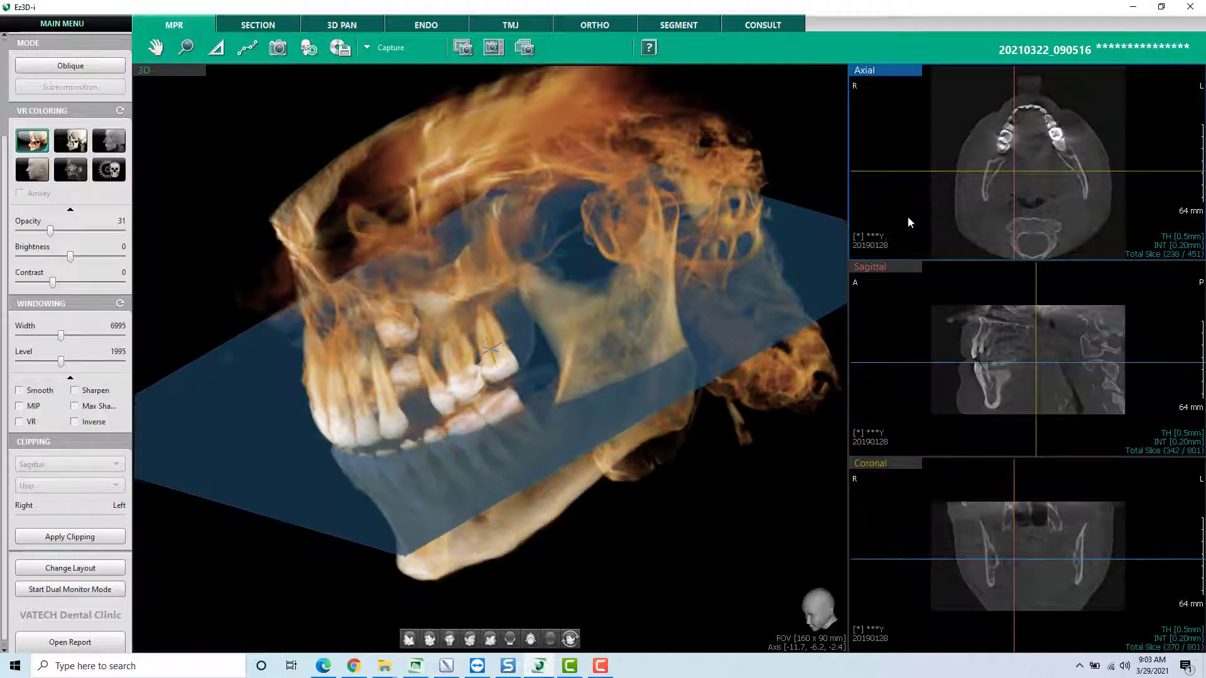
scroll(912, 220, "down", 13)
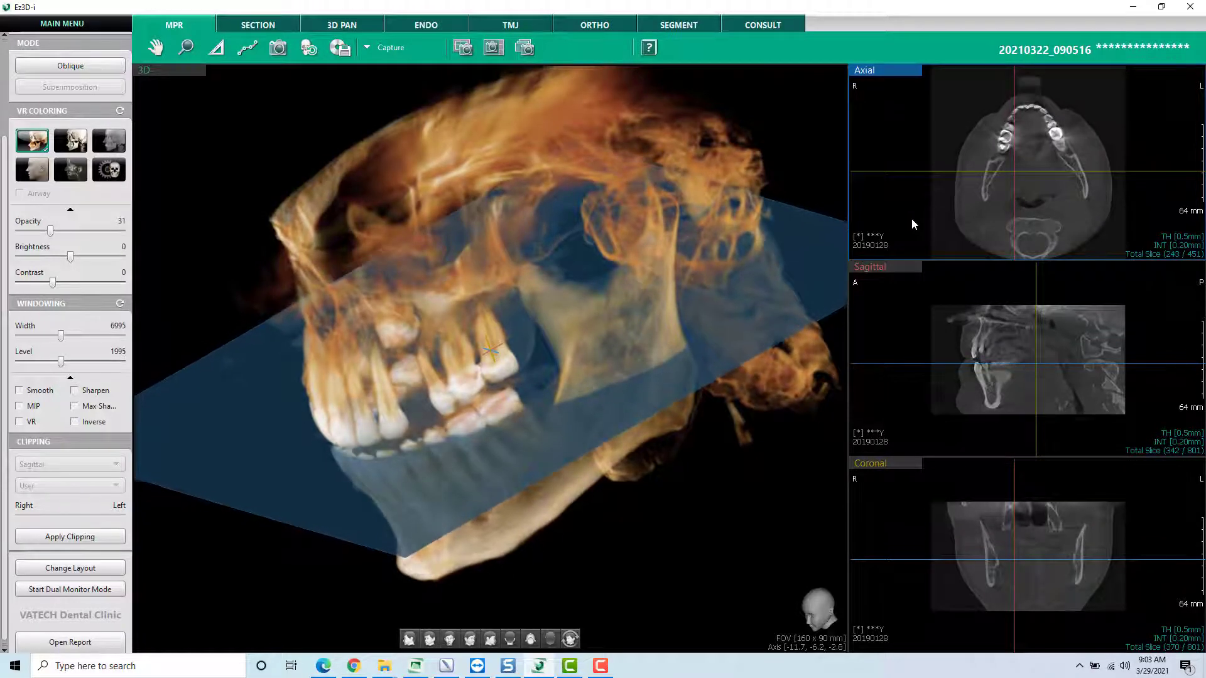
scroll(912, 224, "down", 12)
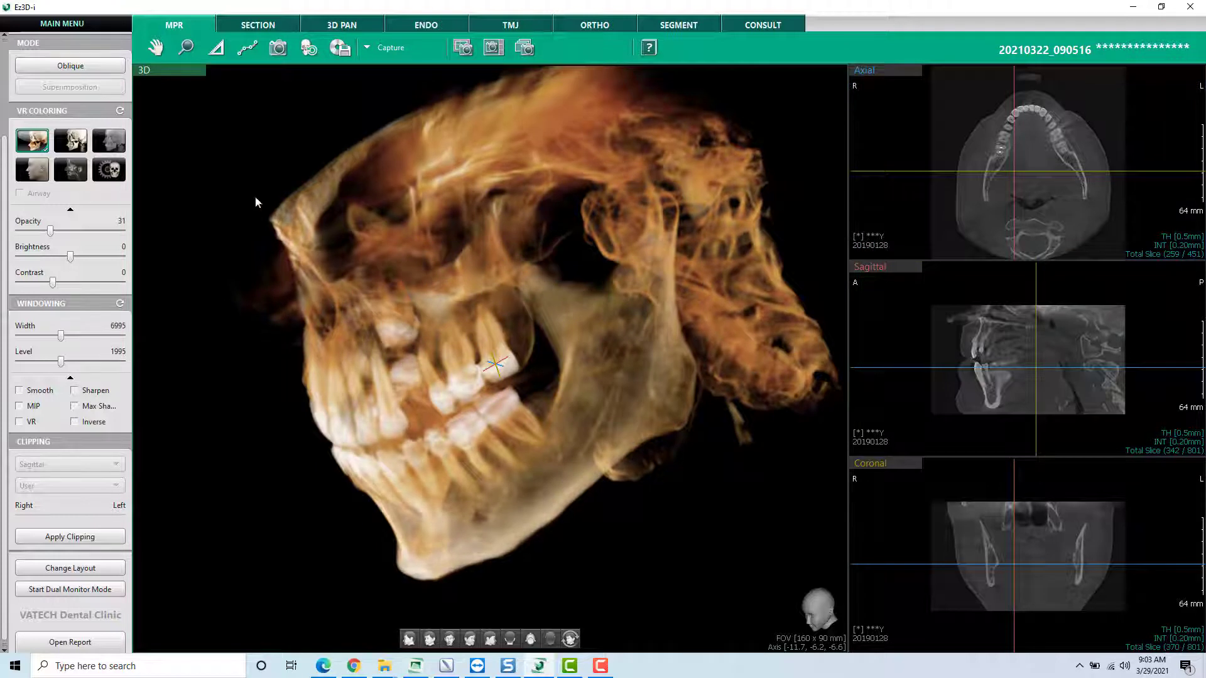
- In the general environment settings, choose Universal as the Teeth Code
left_click(93, 26)
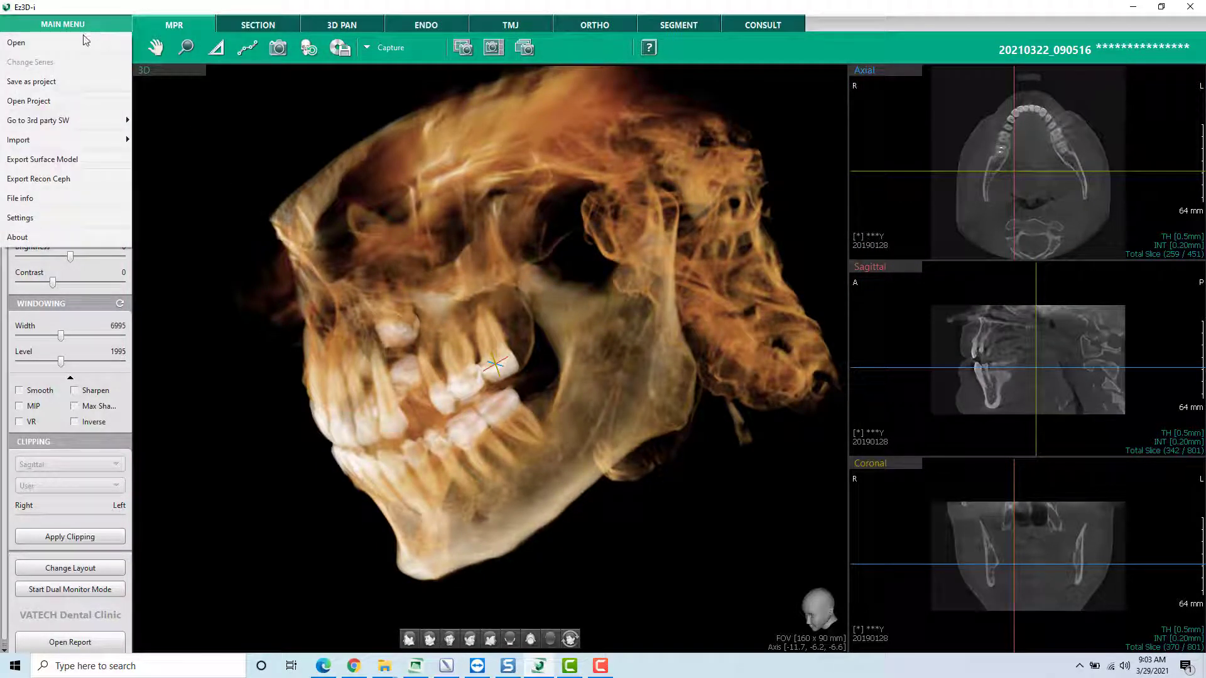
left_click(25, 218)
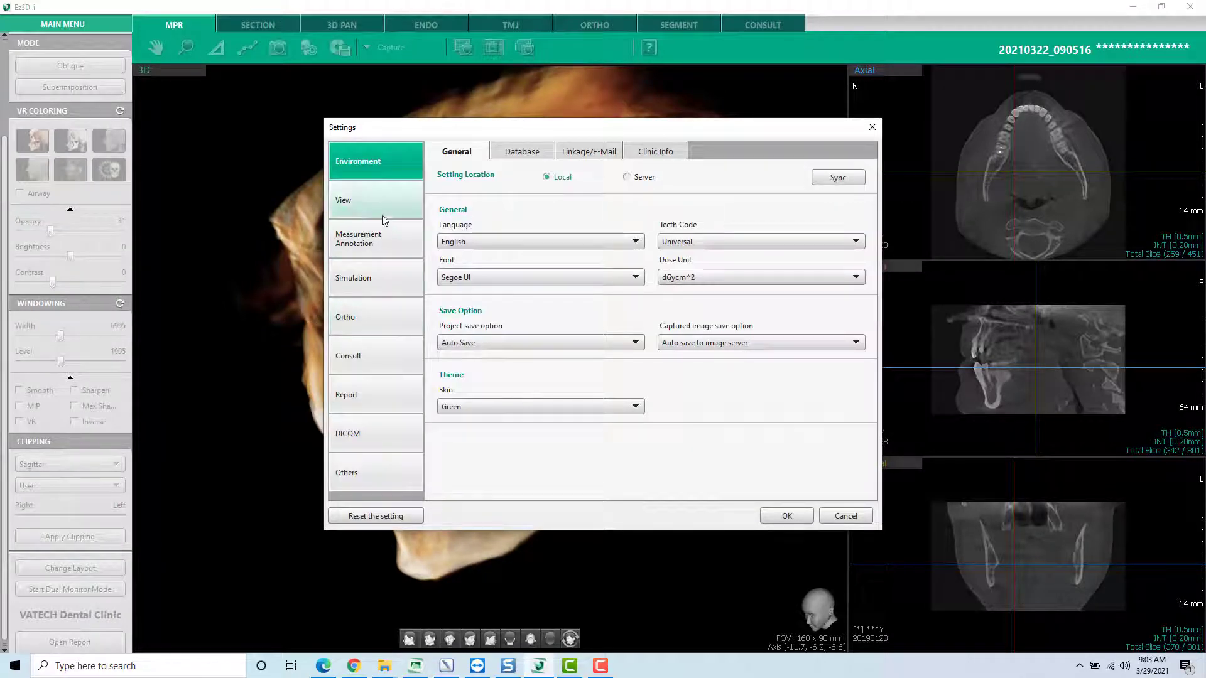
left_click(697, 241)
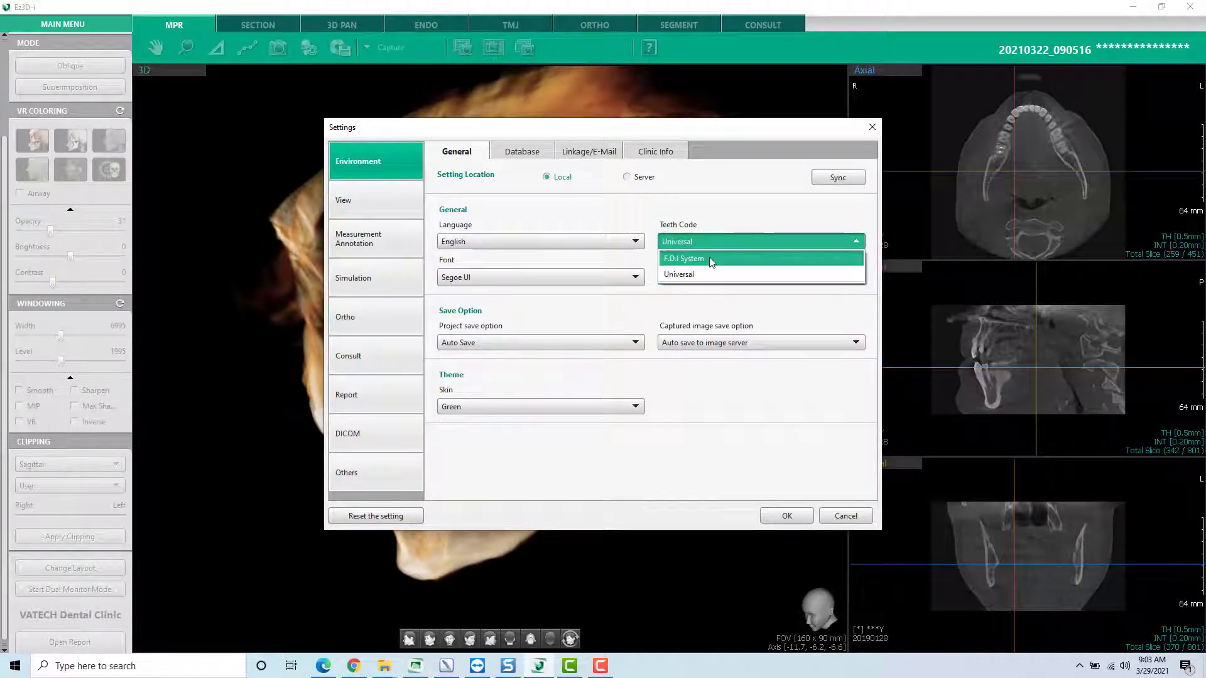
left_click(705, 273)
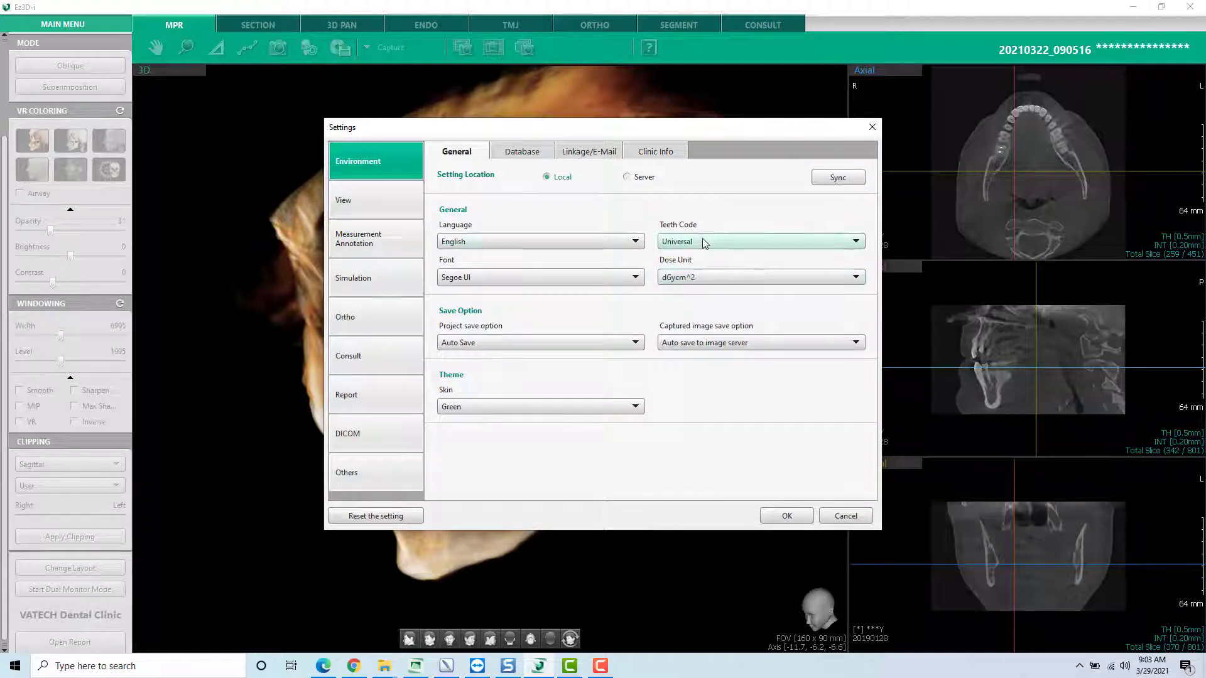
- In the 3D view settings, set the 3D MPR Plane's Plane Type to Plane and apply the settings
left_click(358, 204)
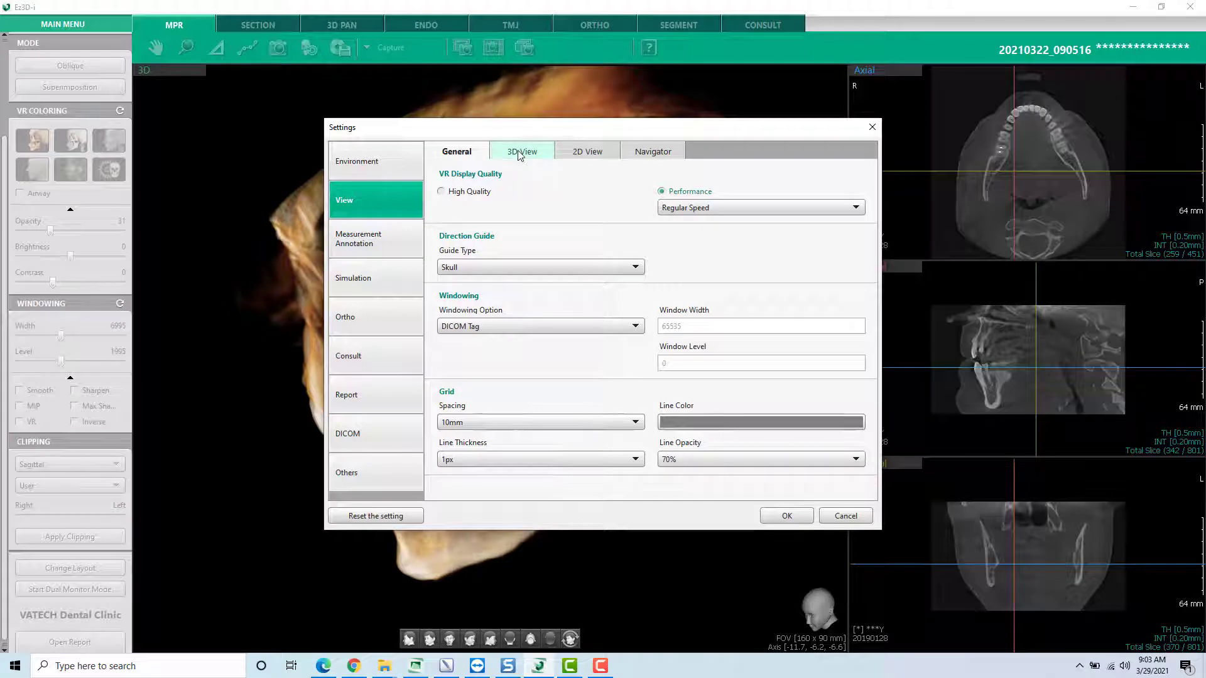
left_click(519, 155)
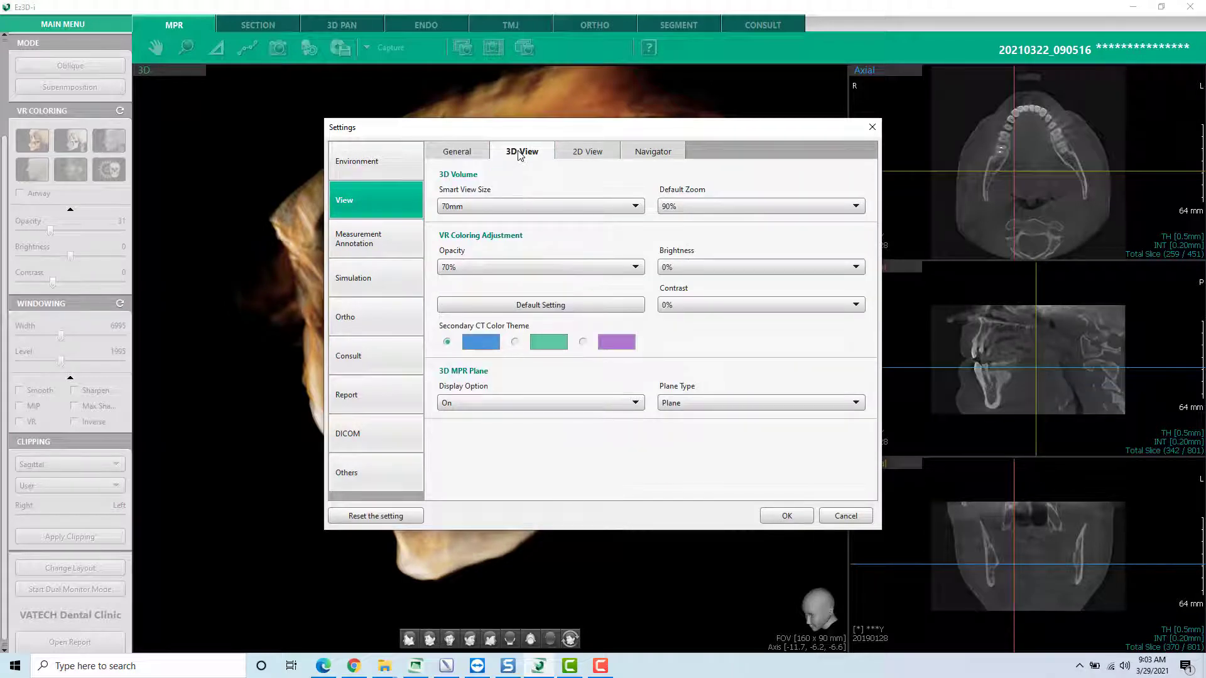
left_click(699, 406)
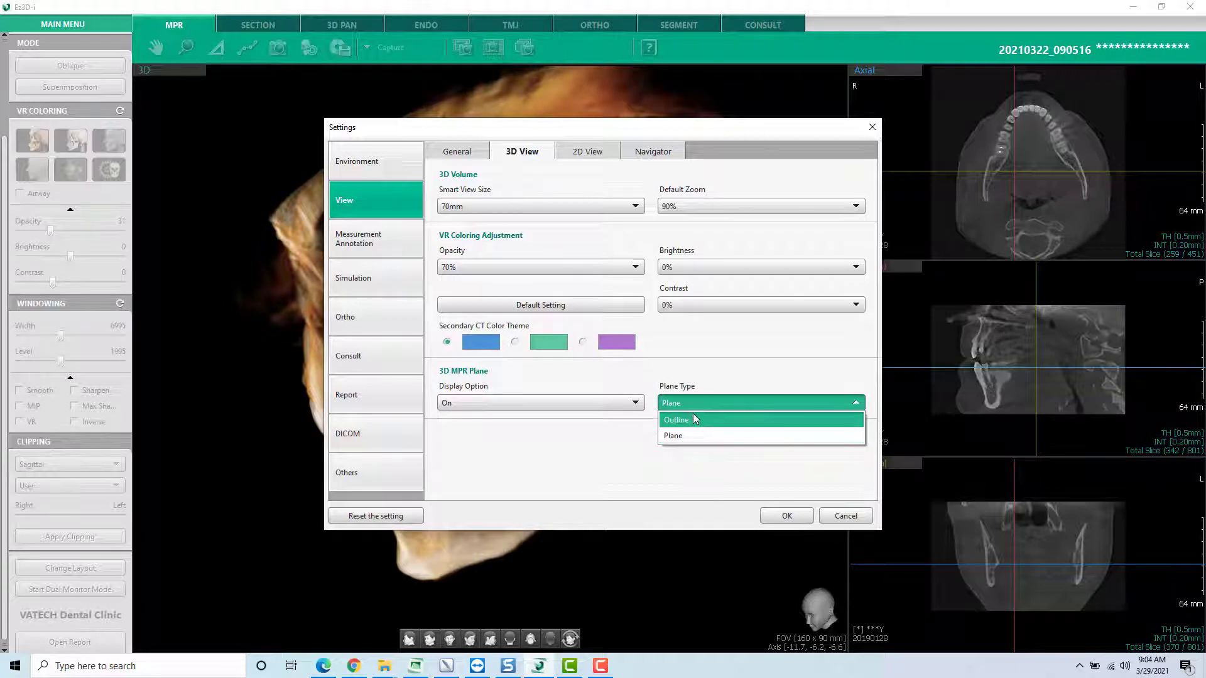
left_click(702, 434)
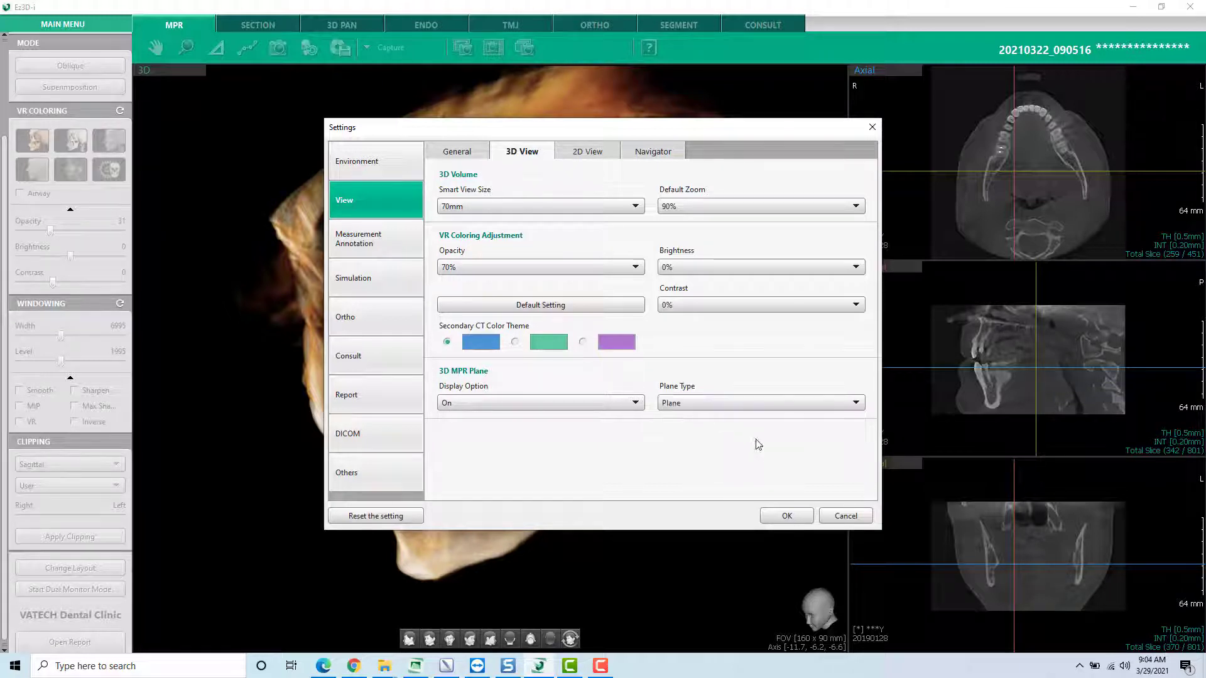
left_click(788, 516)
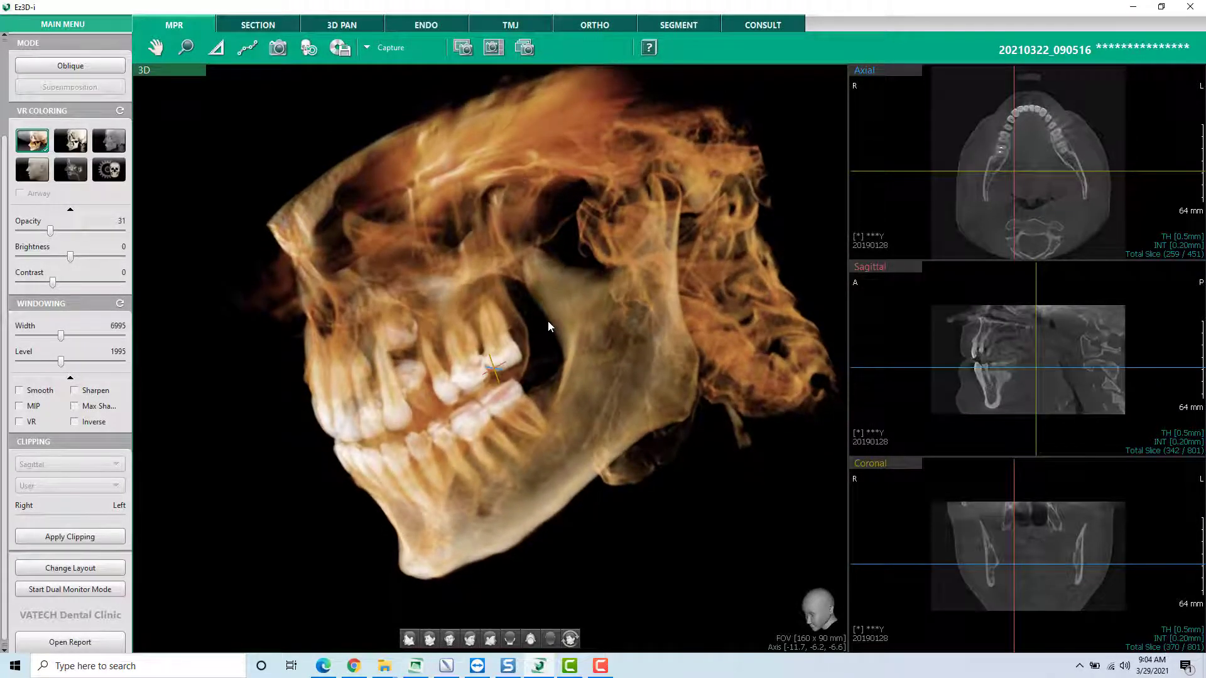
- Scroll through the axial slices again to check how the filled plane moves through the 3D model
scroll(924, 212, "up", 19)
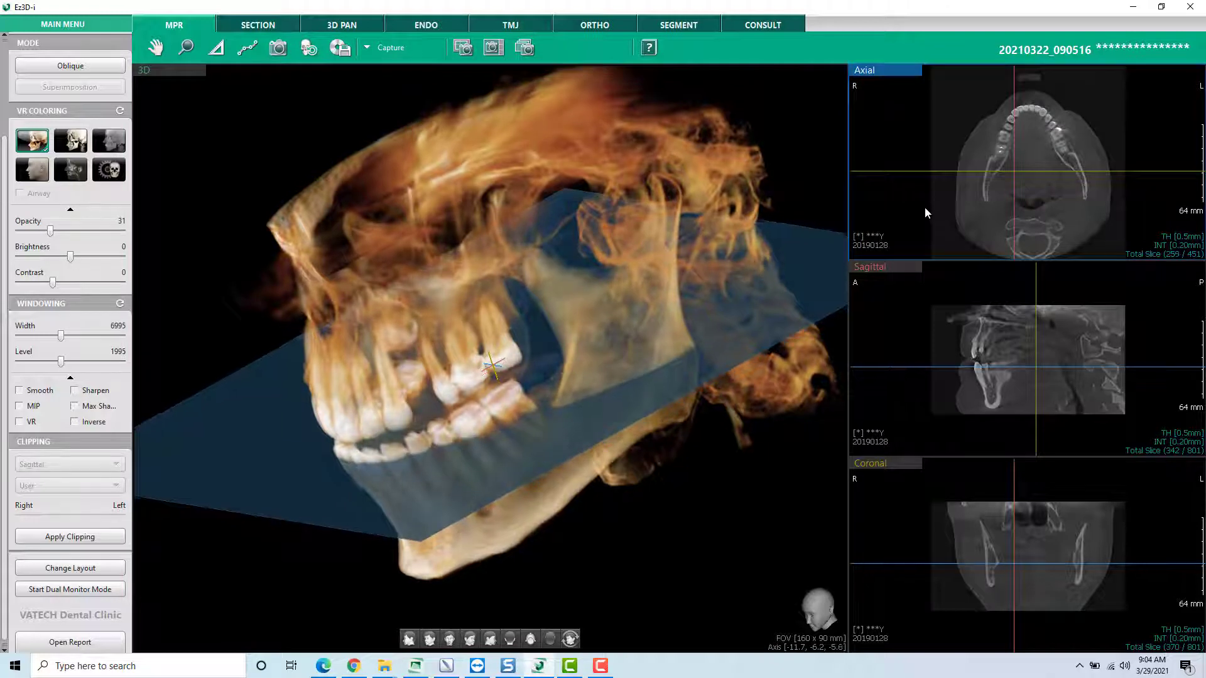
scroll(926, 209, "down", 10)
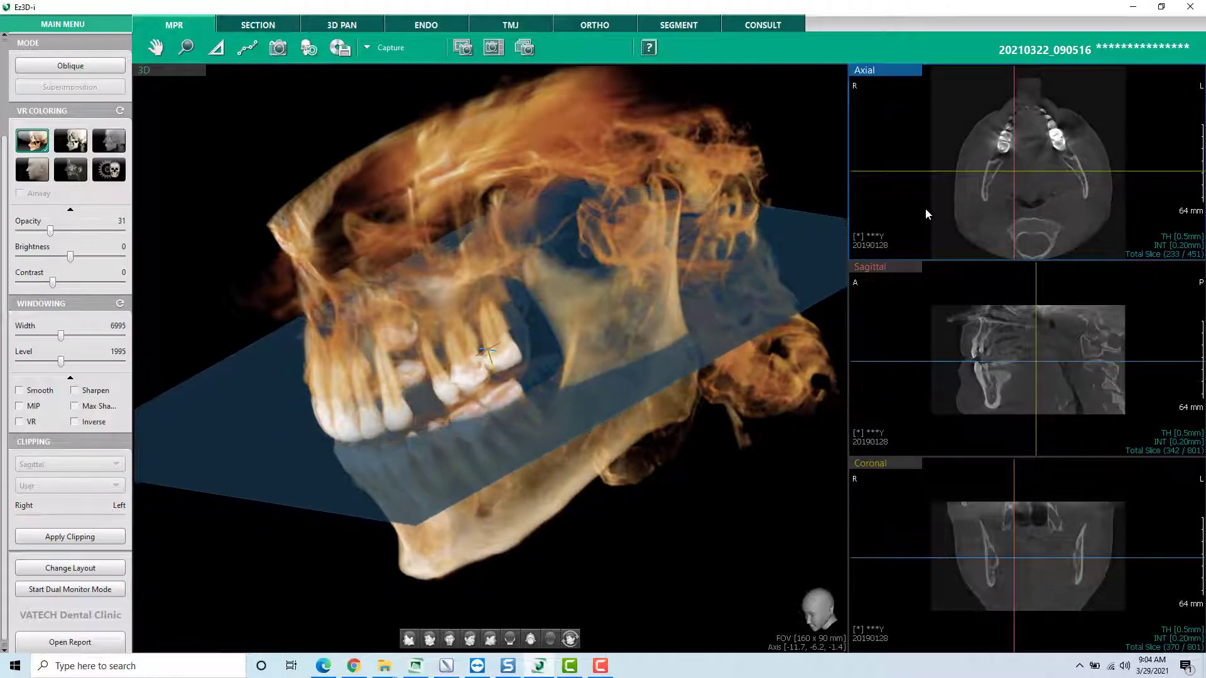
scroll(926, 207, "down", 7)
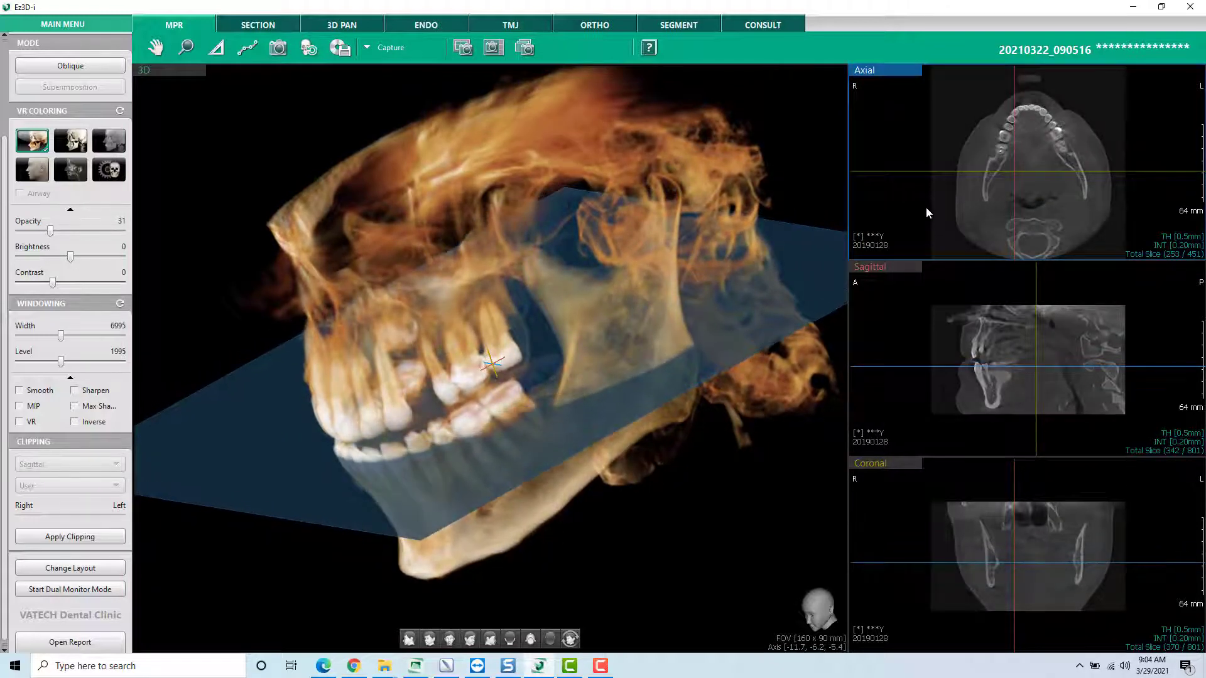
- Reset the 3D and slice views to their initial state and rotate the model toward the patient's left side
left_click_drag(452, 286, 561, 316)
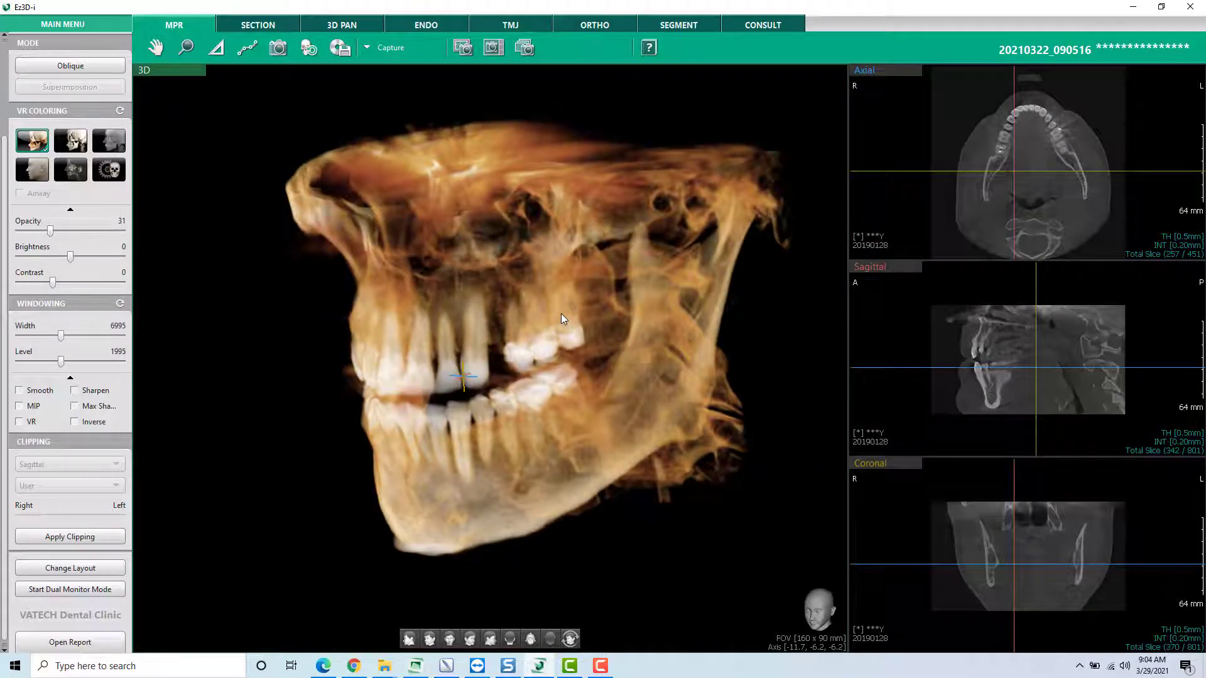
left_click(309, 48)
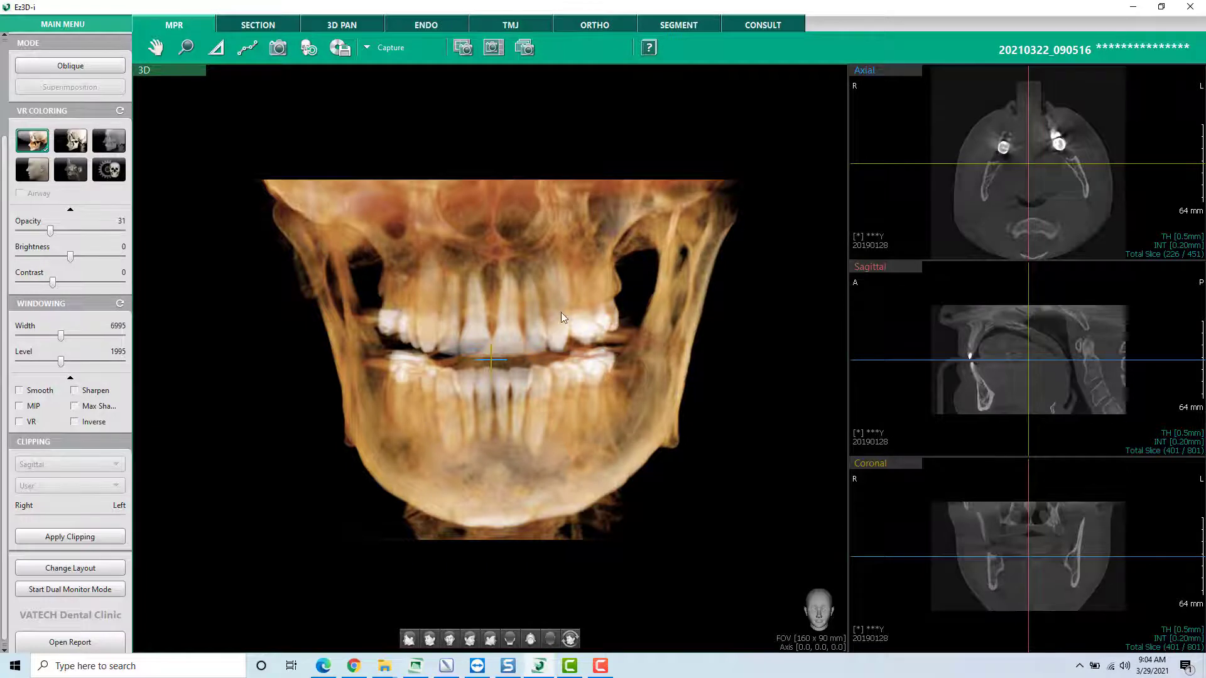
left_click_drag(560, 312, 471, 329)
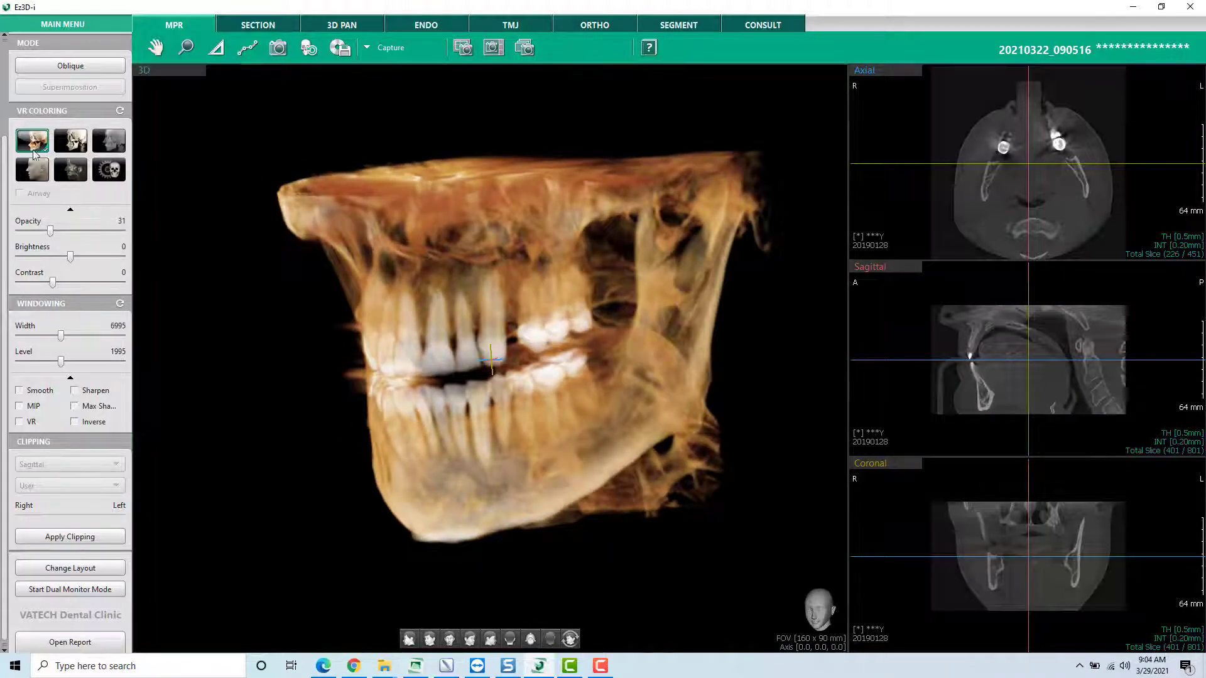
- Switch the 3D model's VR coloring through the white bone, MIP and soft-tissue face presets, tilting the model in MIP
left_click(71, 147)
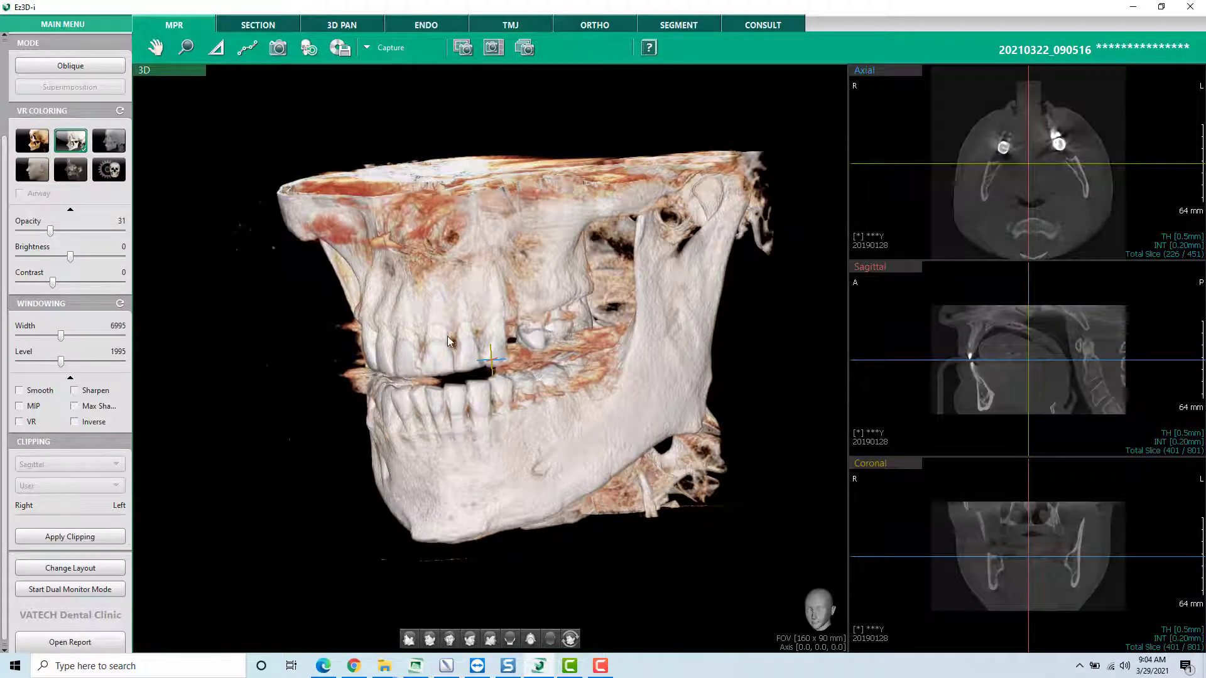
left_click(113, 140)
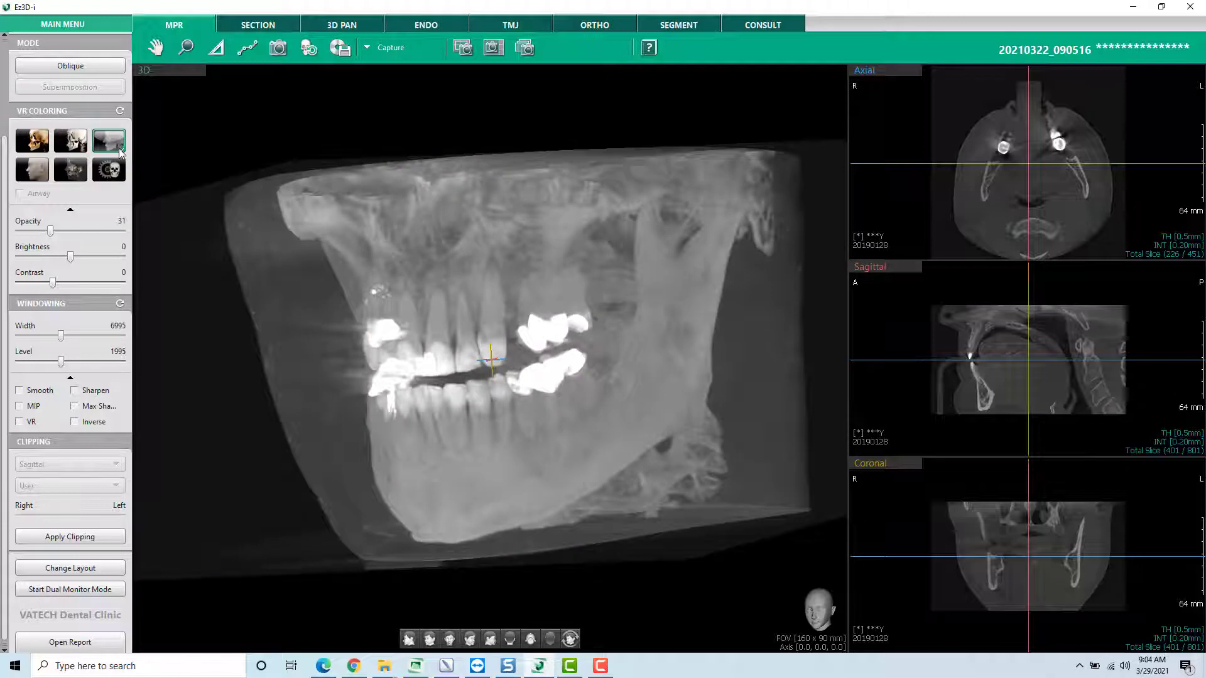
left_click_drag(541, 320, 714, 369)
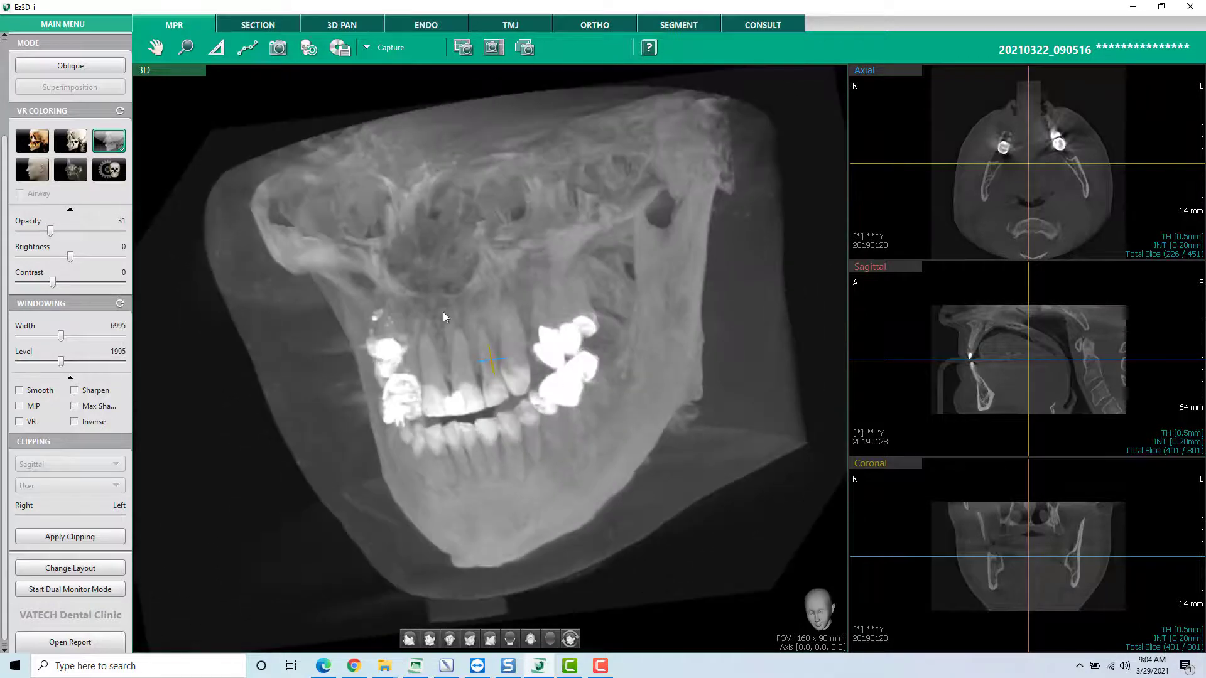
left_click(32, 170)
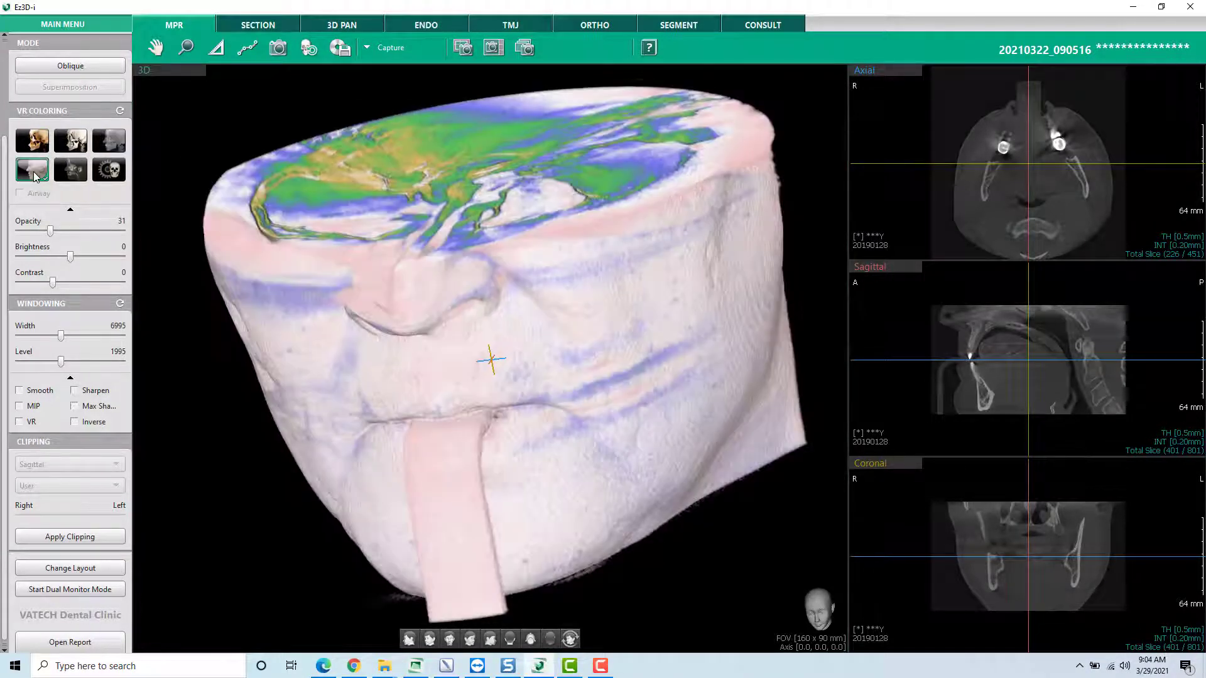
- View the soft-tissue model from the patient's left, apply the translucent outline coloring at opacity 95, and rotate the result
left_click_drag(374, 311, 423, 374)
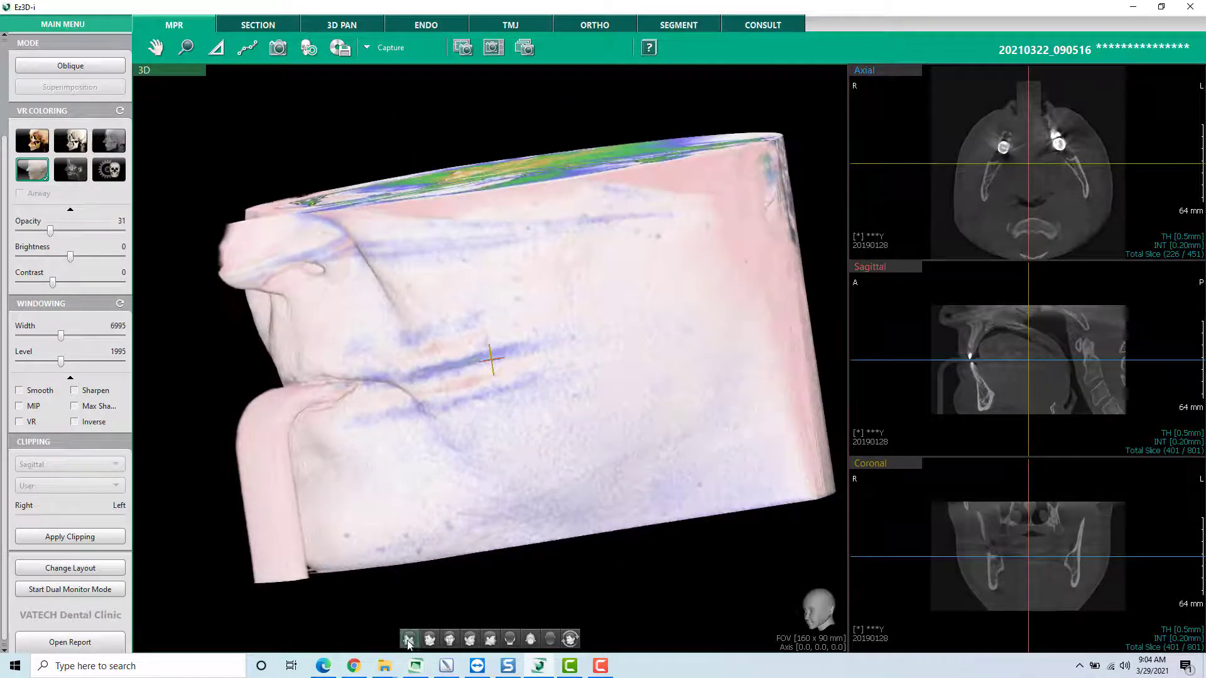
left_click(408, 639)
left_click(70, 169)
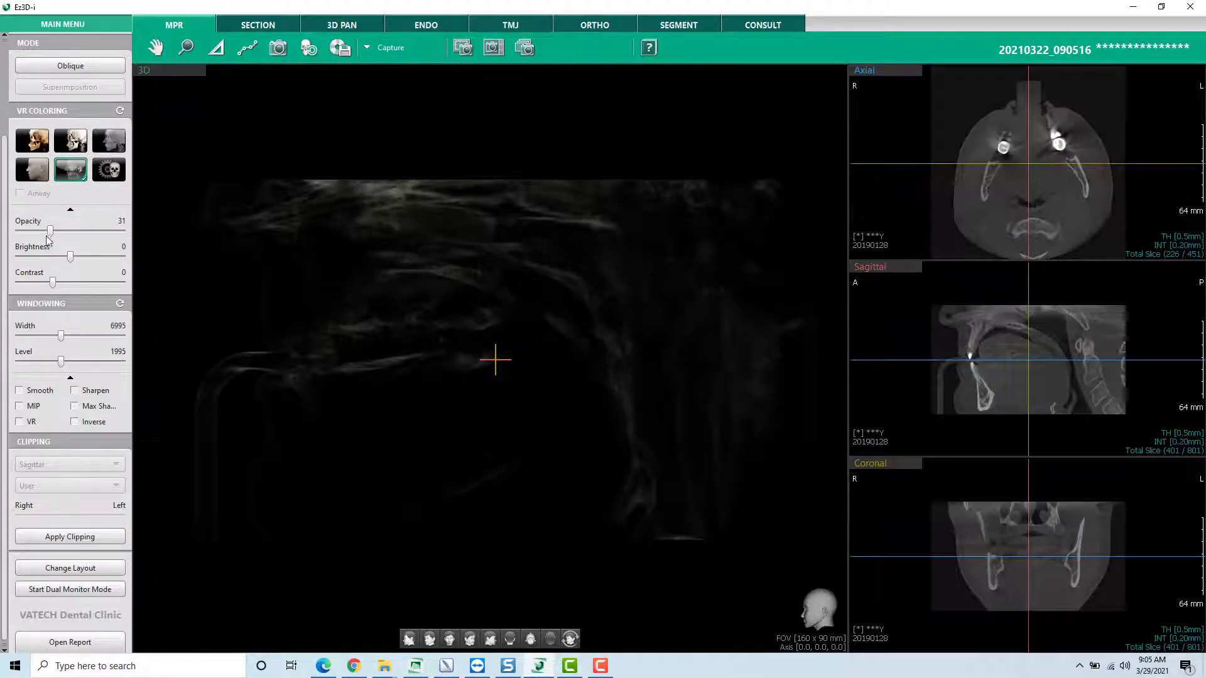
left_click(67, 232)
left_click_drag(67, 233, 118, 232)
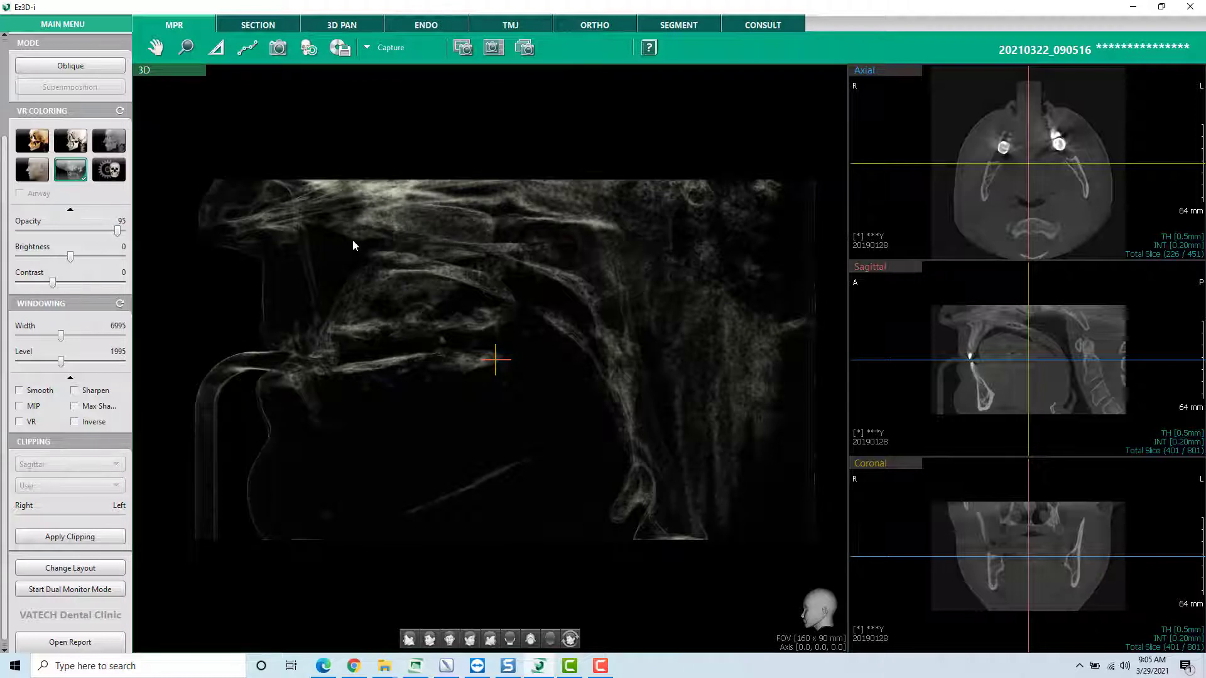
left_click_drag(624, 420, 670, 405)
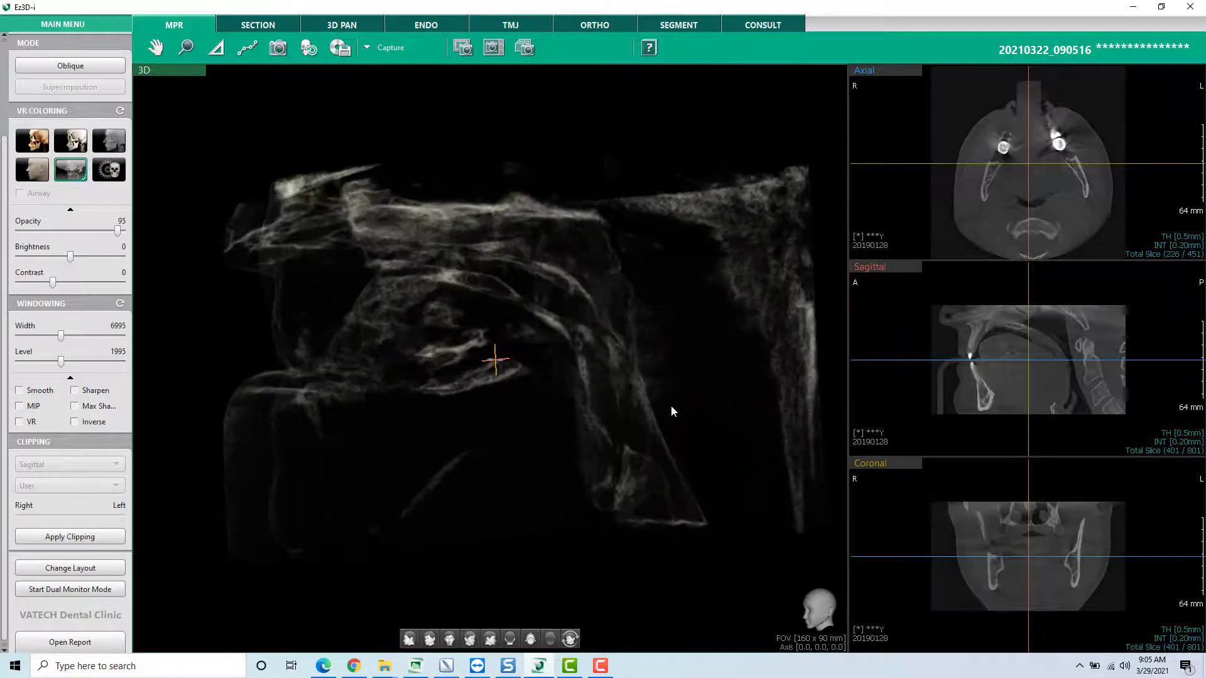
- Apply the golden-brown bone coloring and rotate the skull to inspect the front and left-side teeth
left_click(32, 141)
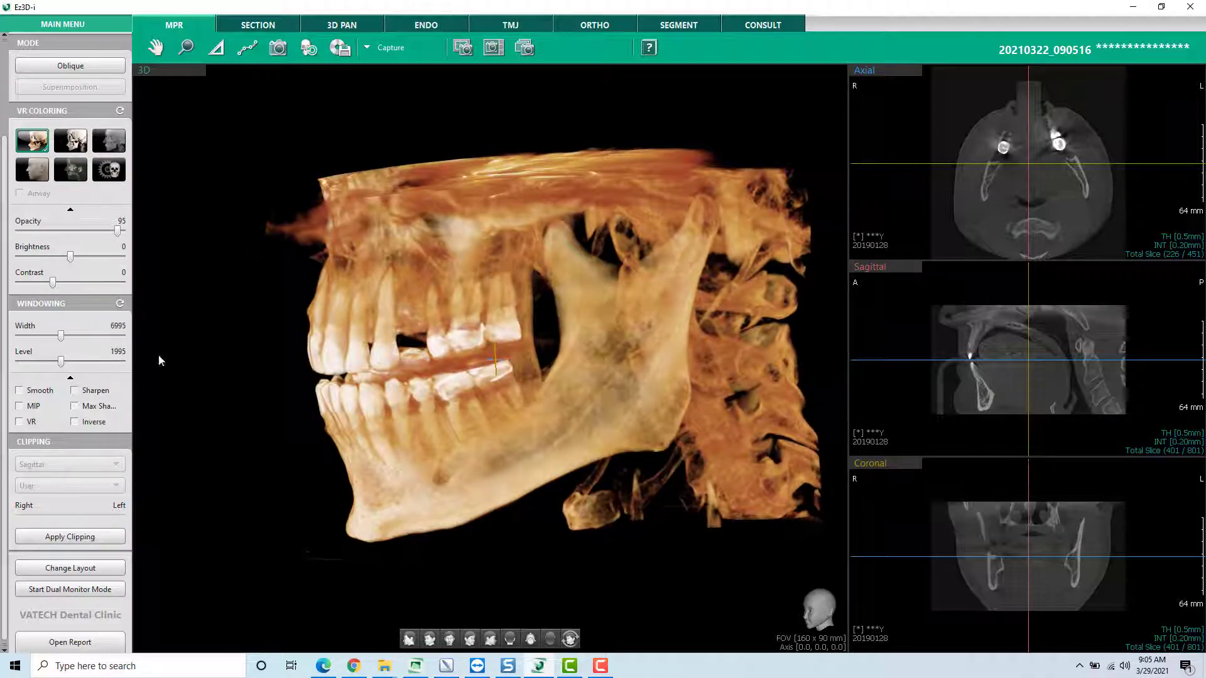
left_click_drag(392, 416, 497, 589)
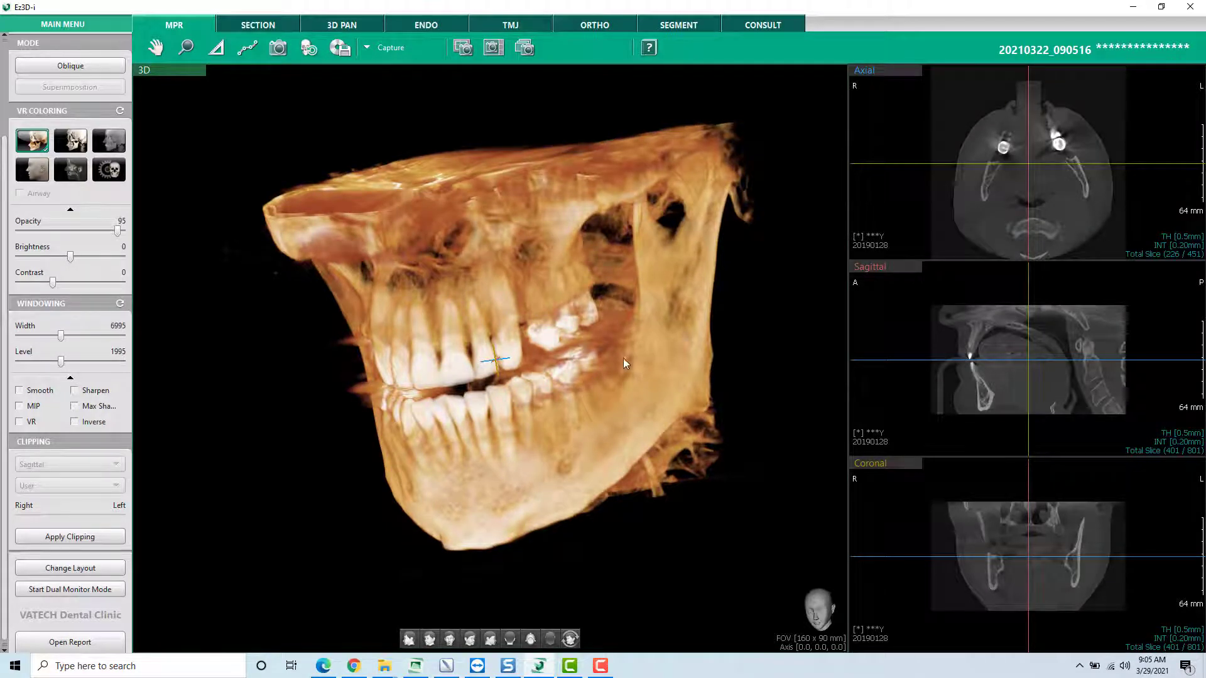
left_click_drag(495, 359, 402, 398)
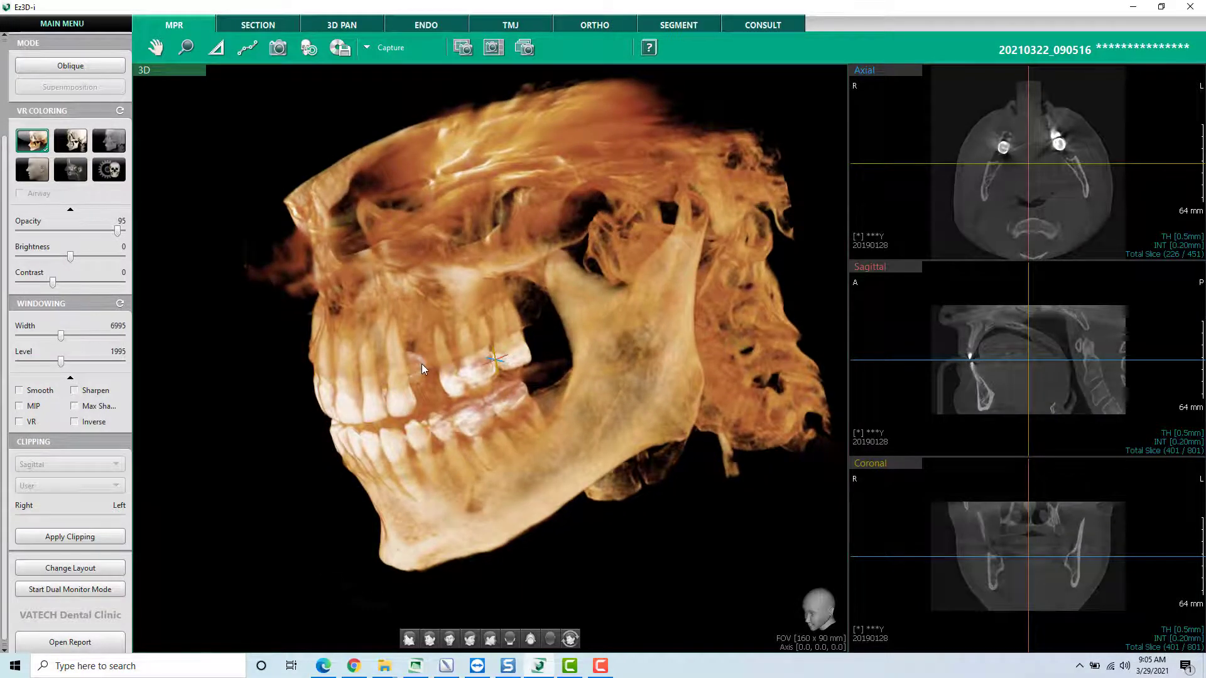
- Zoom in on the patient's upper left missing-tooth gap and center the slice reference lines on it
scroll(421, 364, "up", 5)
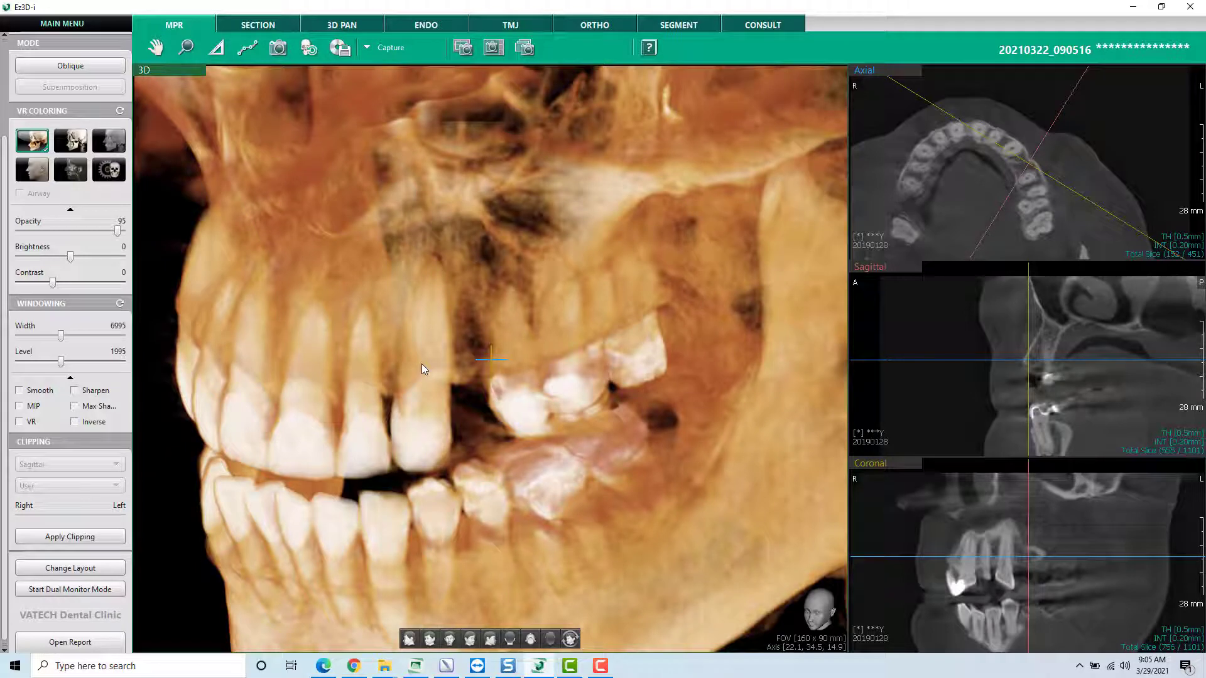
left_click(1019, 158)
left_click_drag(1019, 158, 1021, 165)
left_click(1042, 360)
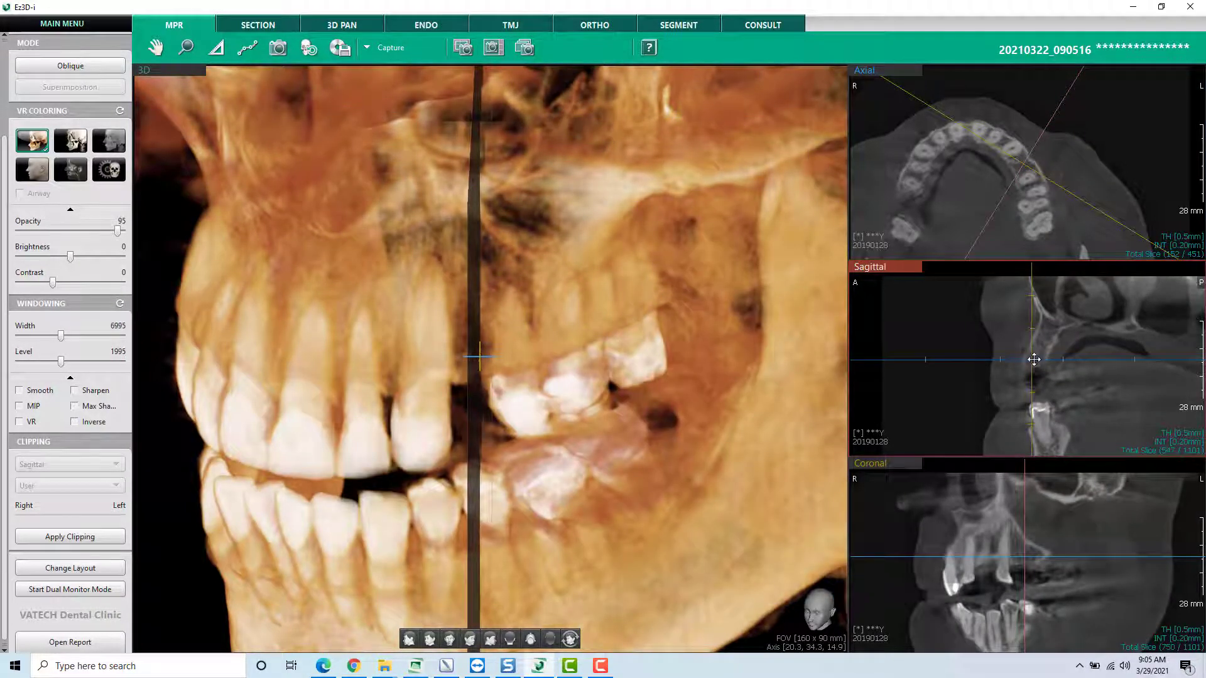
left_click_drag(1042, 360, 1049, 356)
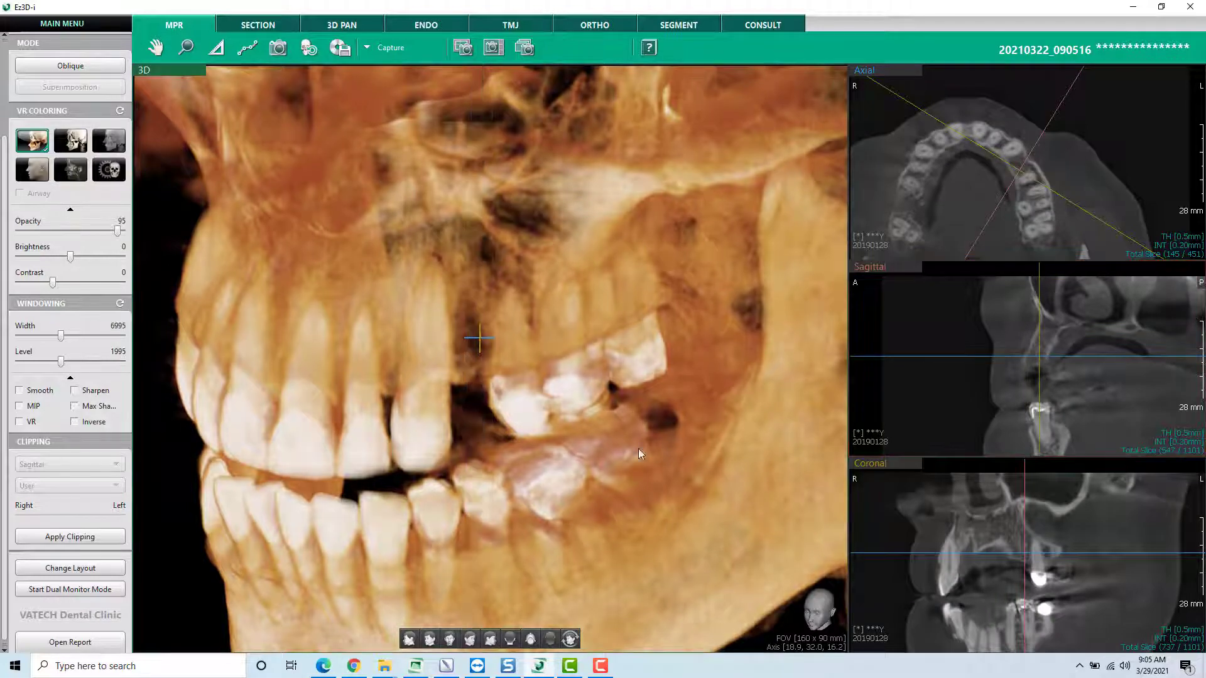
- Turn the model to the patient's right side and align the slice reference lines with the root-filled lower right molar
left_click_drag(638, 448, 676, 308)
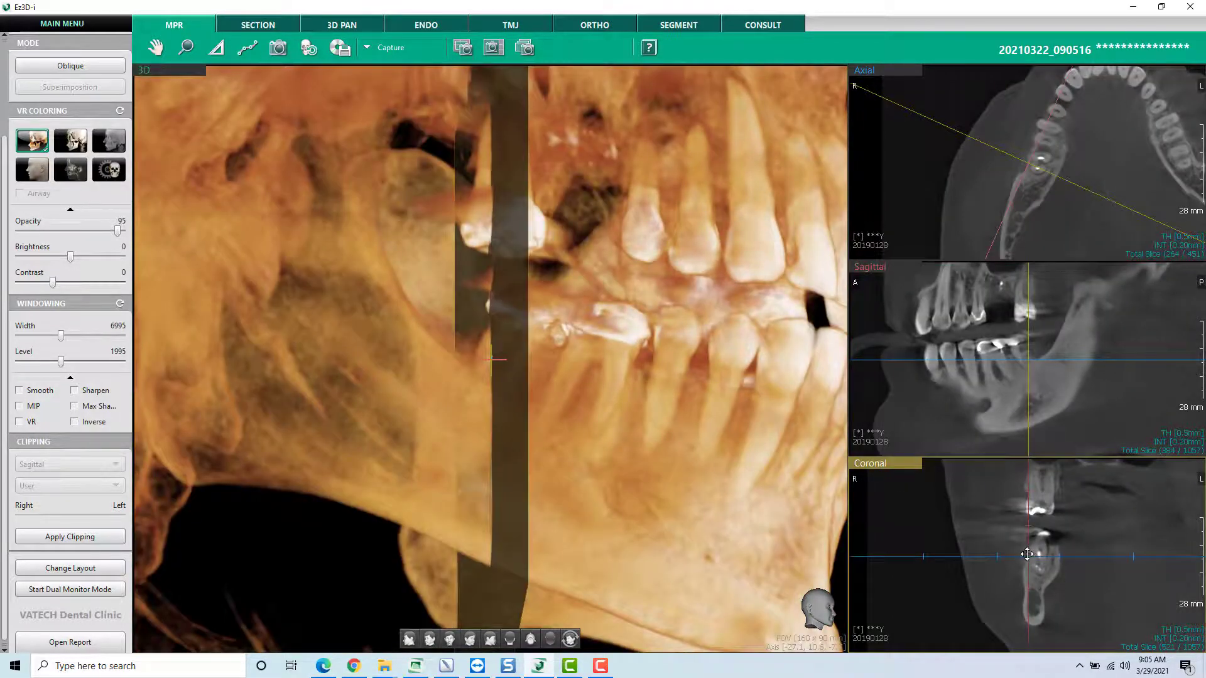
left_click_drag(1027, 553, 1041, 558)
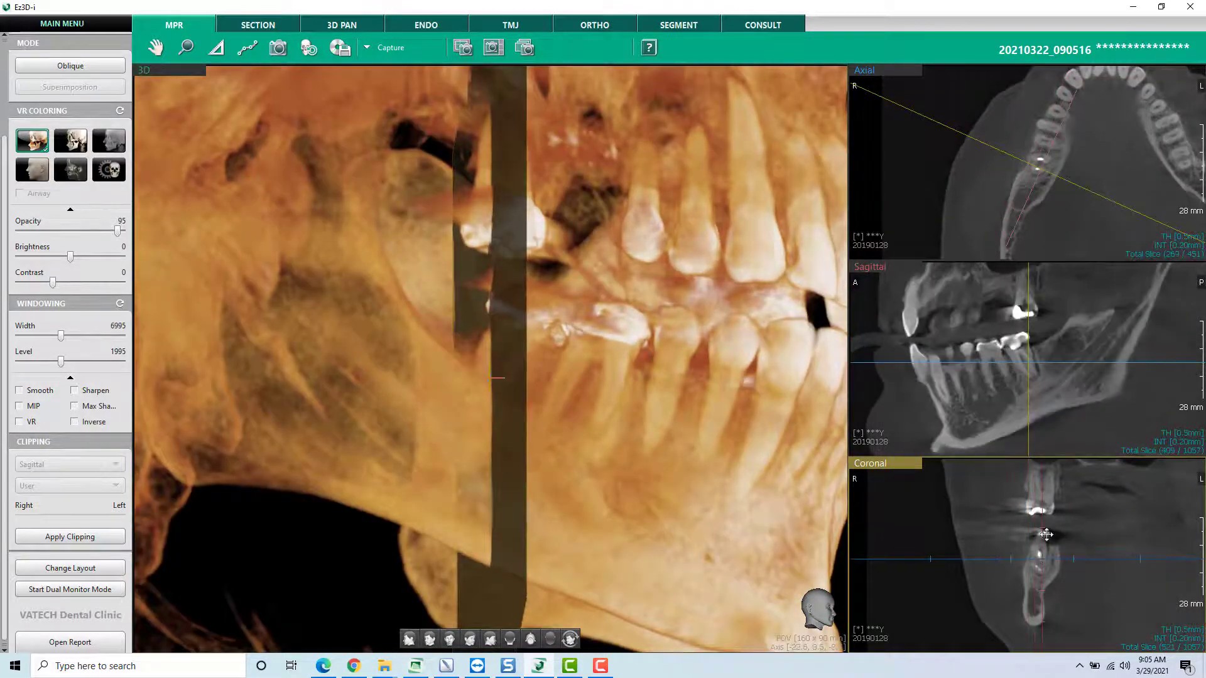
left_click_drag(1030, 359, 1028, 362)
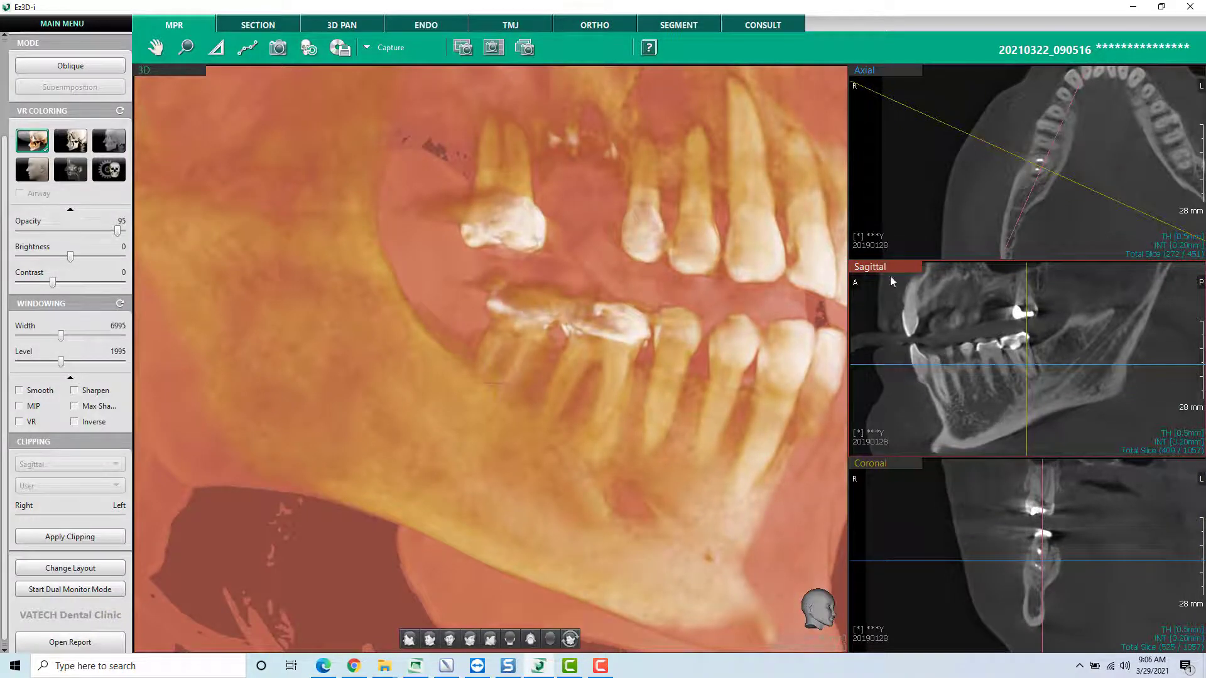
- Reset the views, rotate the 3D model toward the patient's left side, and make the axial slice the main view
left_click(308, 53)
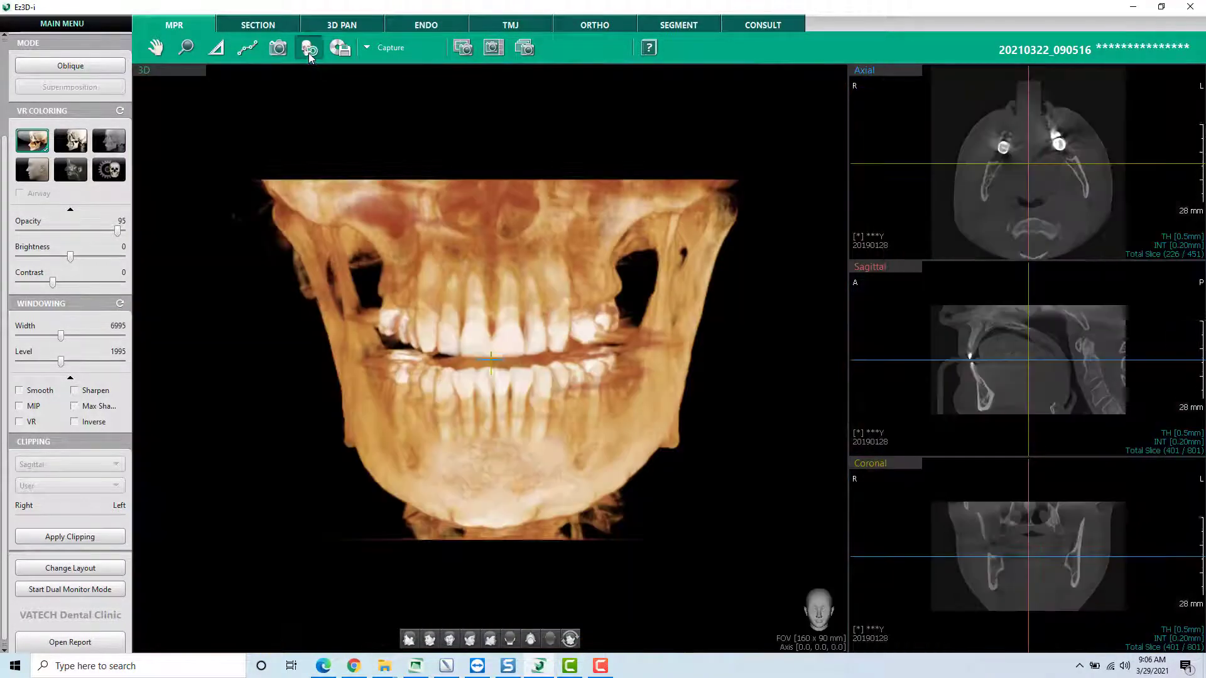
left_click_drag(573, 363, 383, 368)
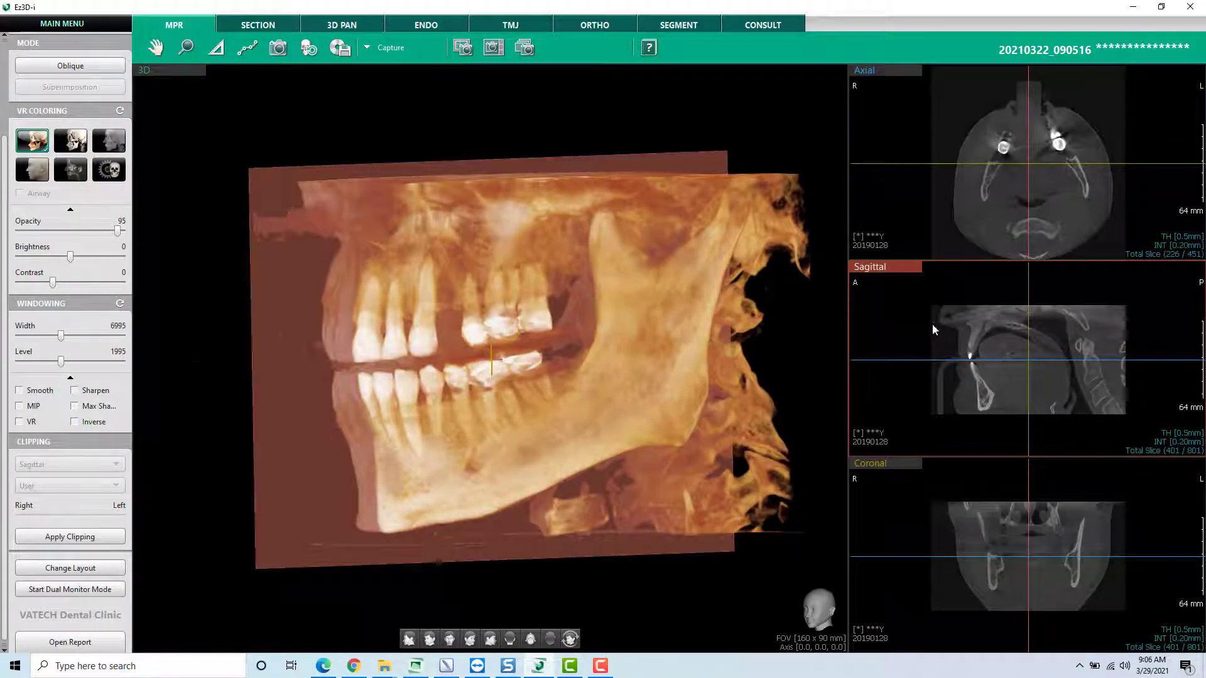
right_click(958, 198)
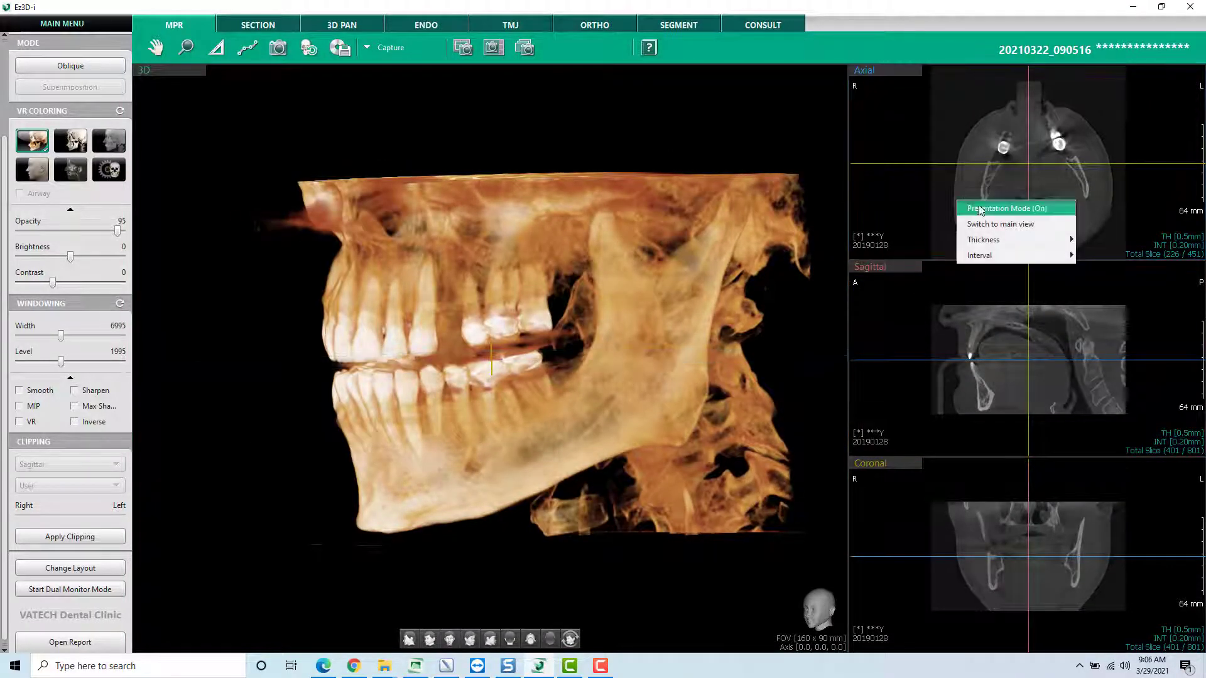
left_click(995, 224)
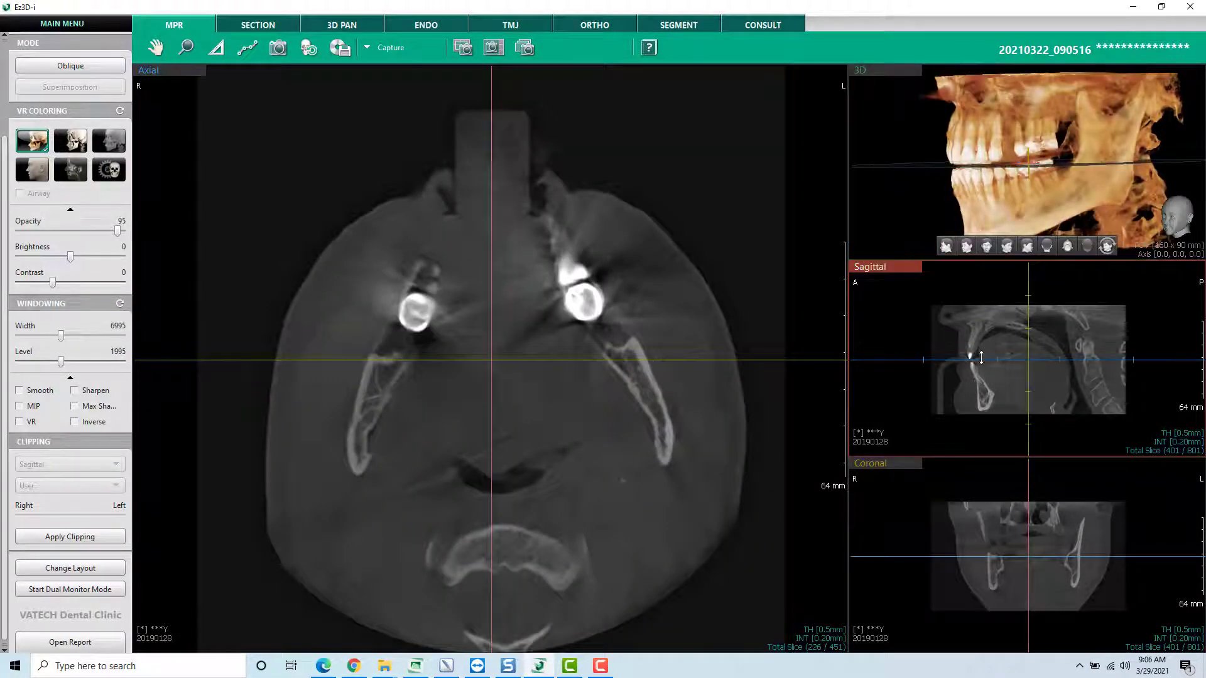
- In the sagittal view, move the reference lines and their intersection to bring the axial slice to the lower tooth roots
mouse_move(982, 353)
left_mouse_down()
mouse_move(980, 338)
mouse_move(980, 350)
left_mouse_up()
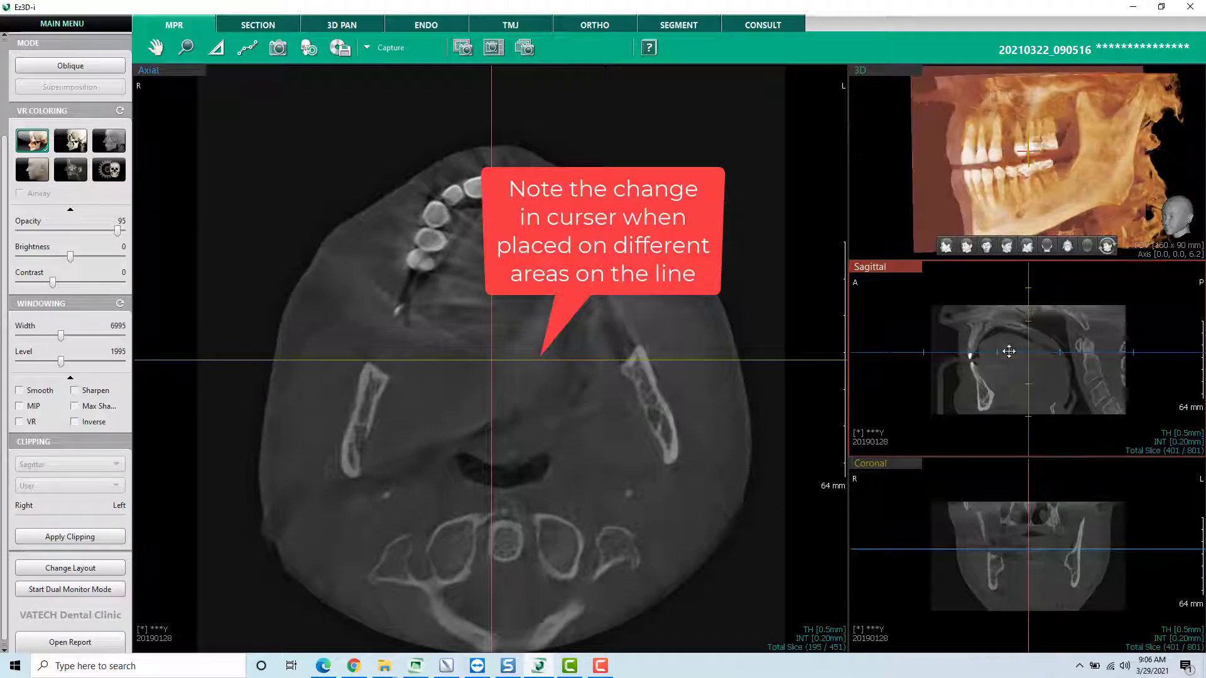
mouse_move(1031, 353)
left_mouse_down()
mouse_move(990, 358)
mouse_move(1025, 358)
mouse_move(1017, 350)
left_mouse_up()
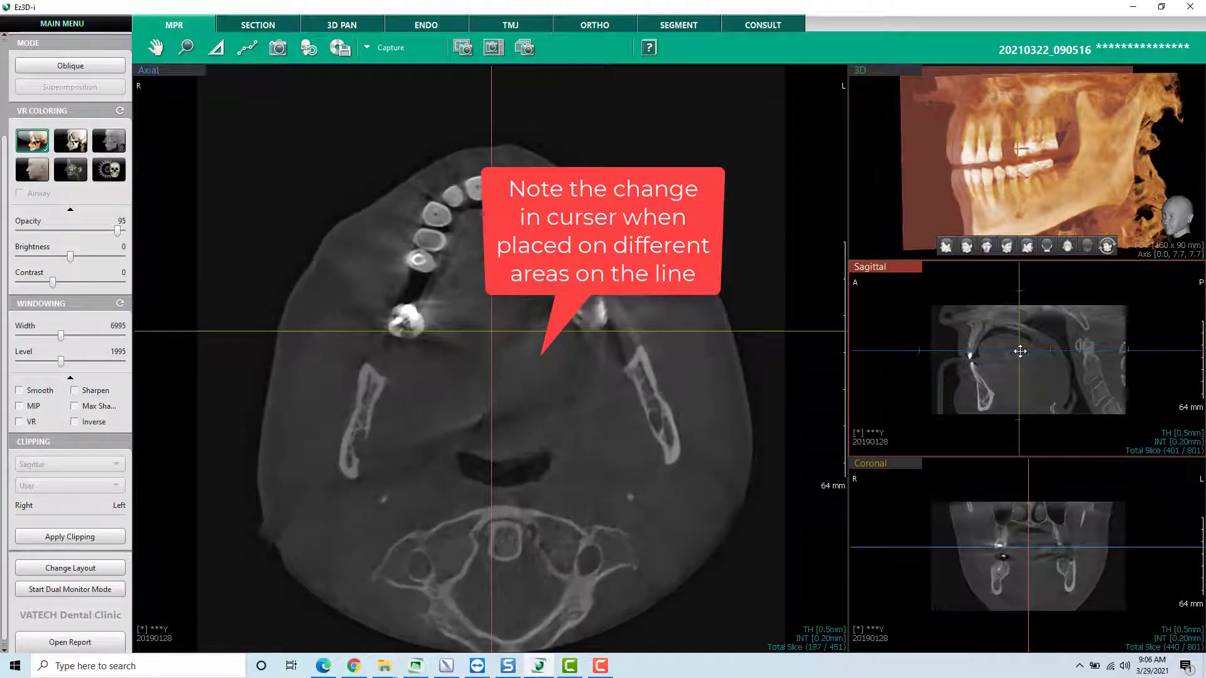
left_click_drag(898, 351, 953, 370)
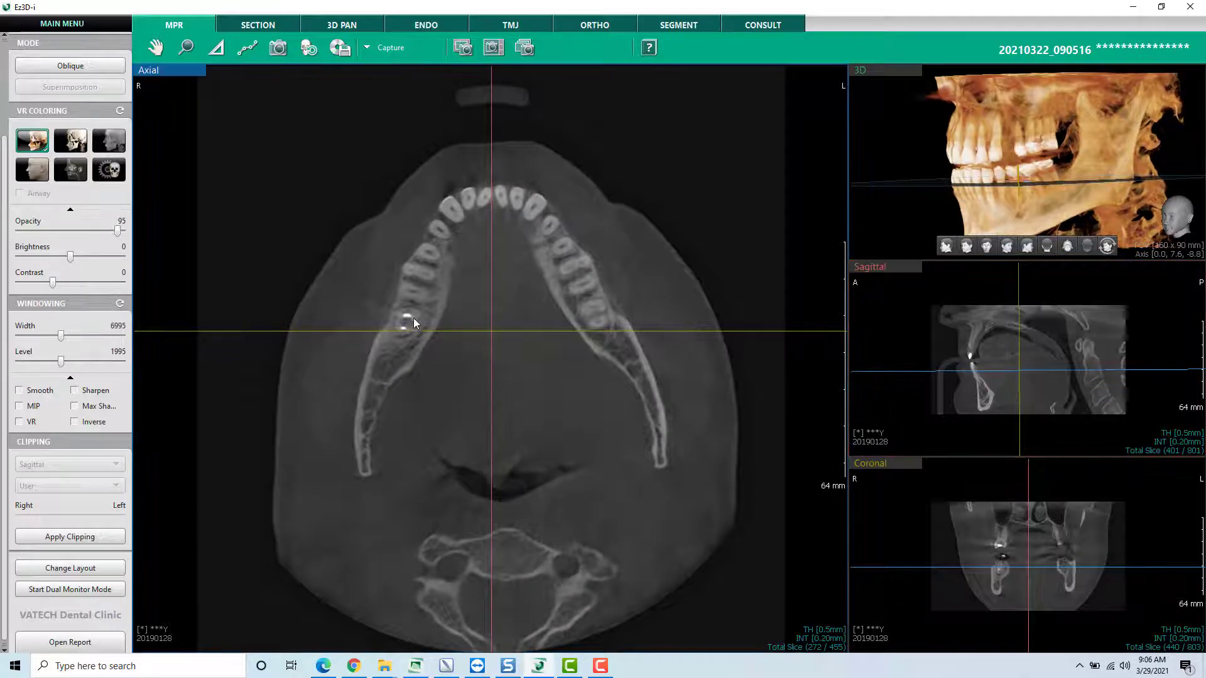
- Center the axial crosshair on the root-filled lower right molar and rotate its lines to follow the jaw arch
left_click_drag(492, 331, 407, 323)
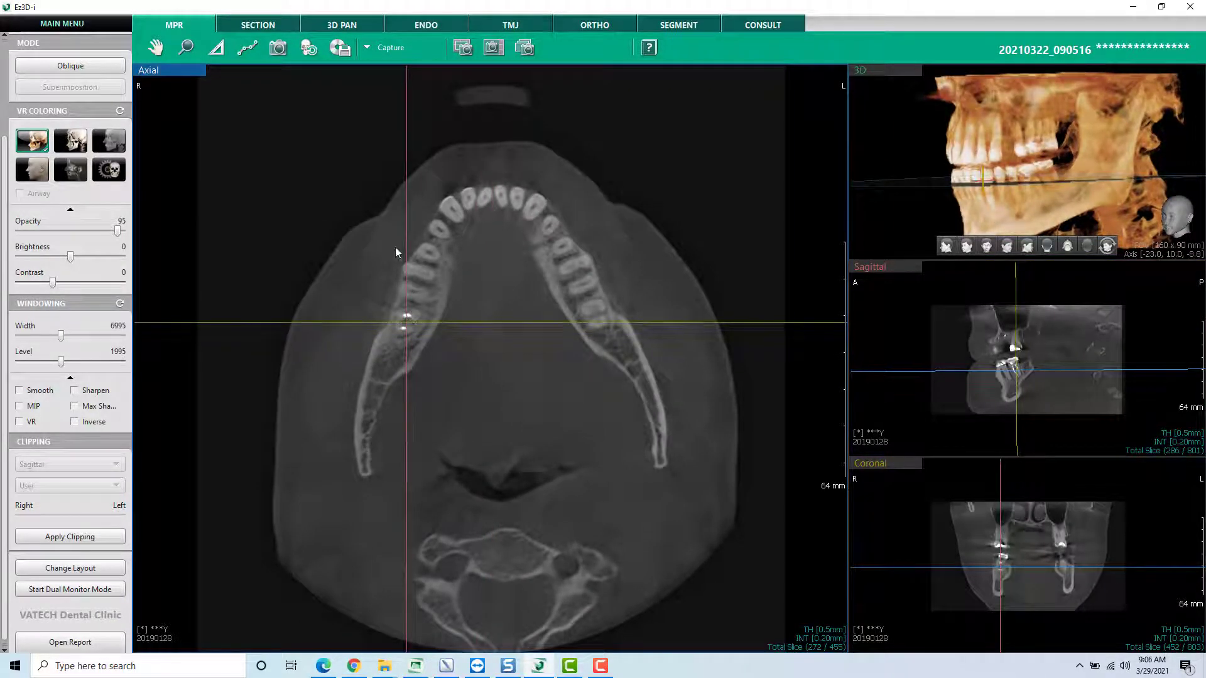
left_click_drag(409, 91, 479, 138)
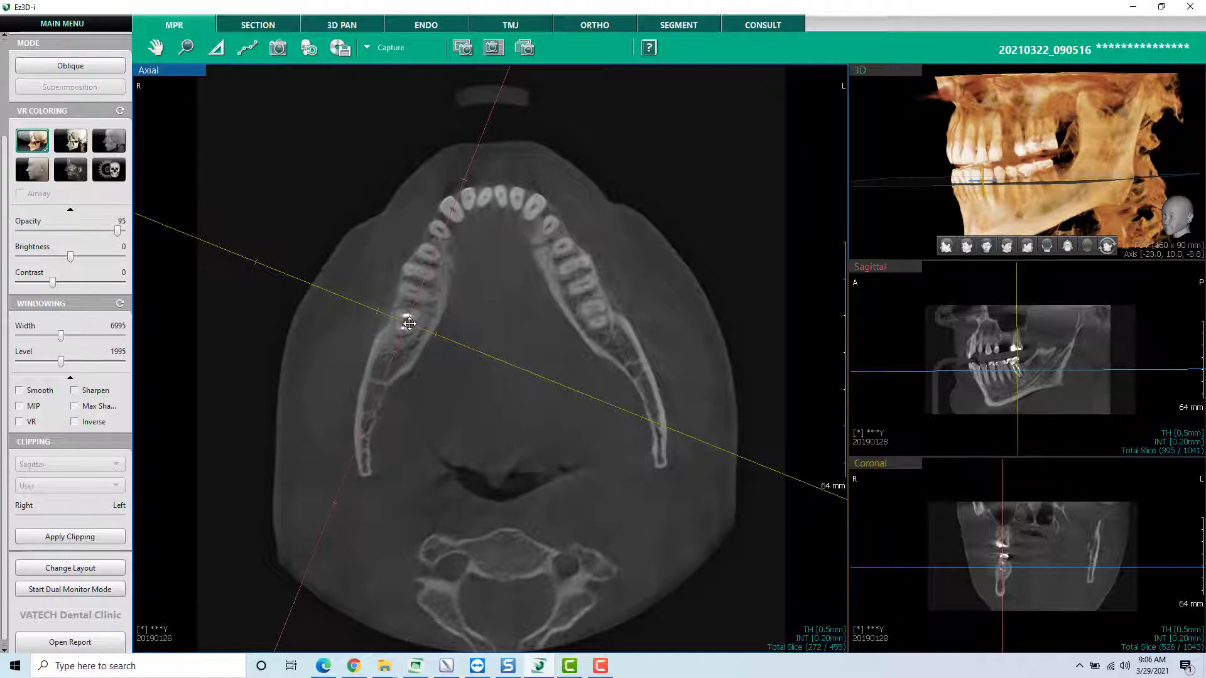
left_click_drag(410, 324, 407, 327)
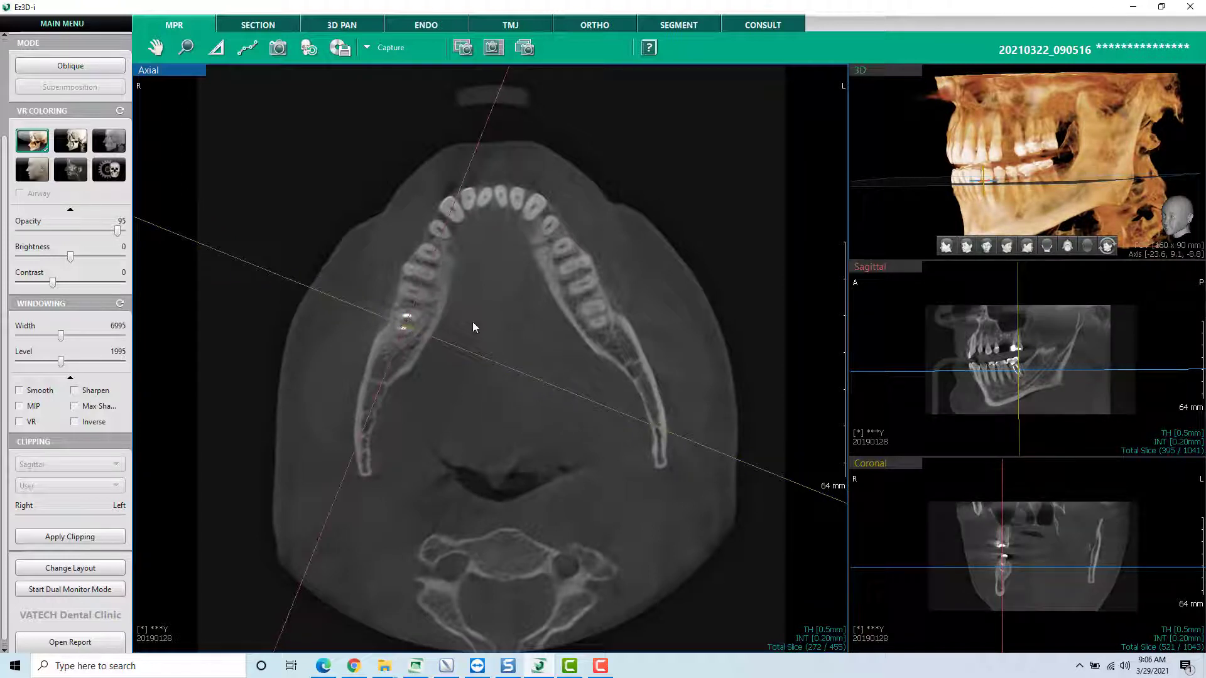
left_click(879, 389)
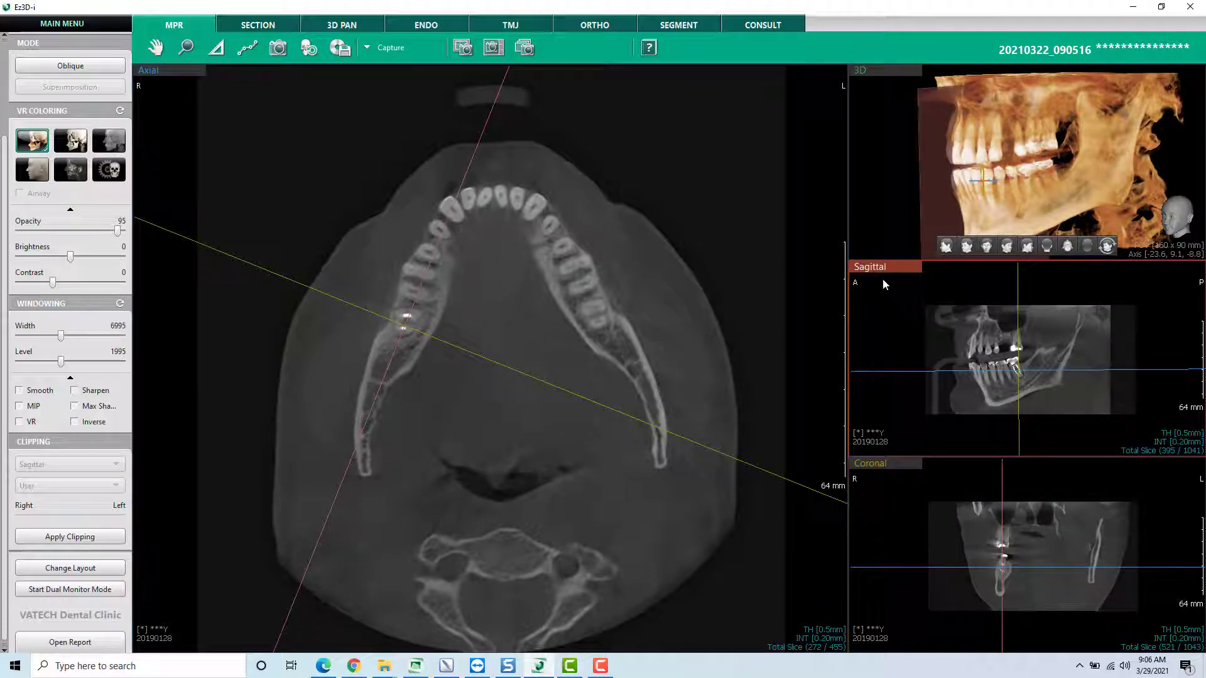
left_click(886, 469)
left_click(353, 255)
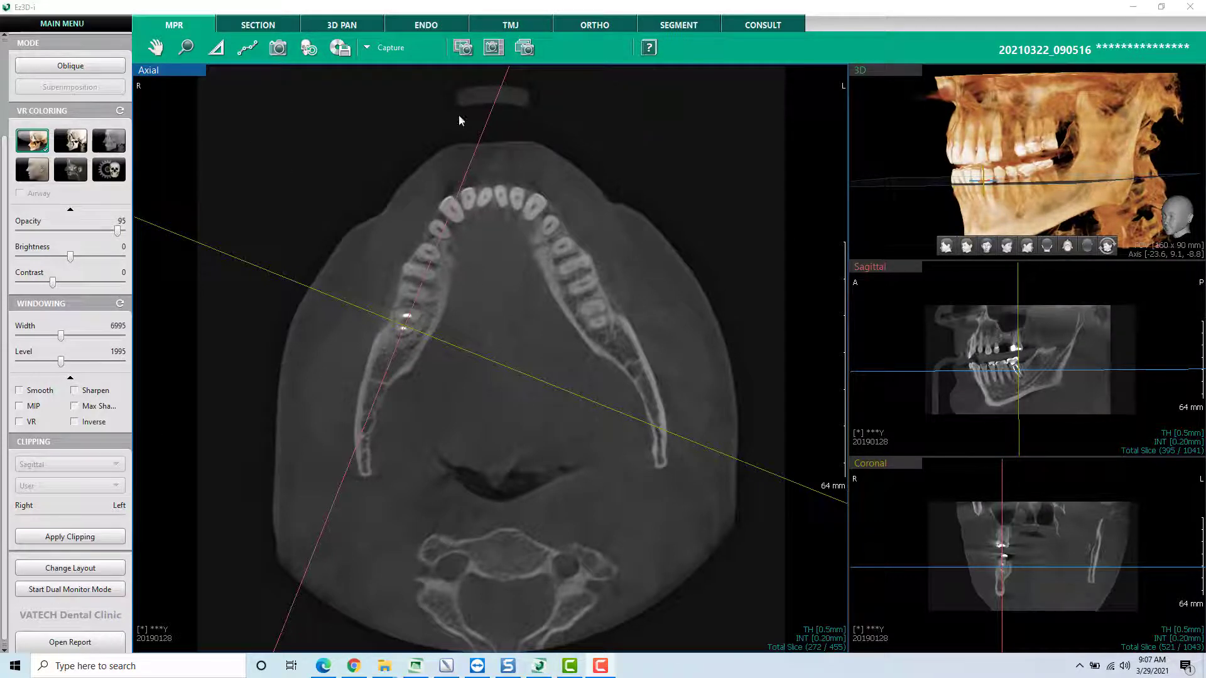
- Open the 3D PAN view, try rotating the panorama, restore its front view, and navigate to the upper left missing-tooth gap
left_click(349, 27)
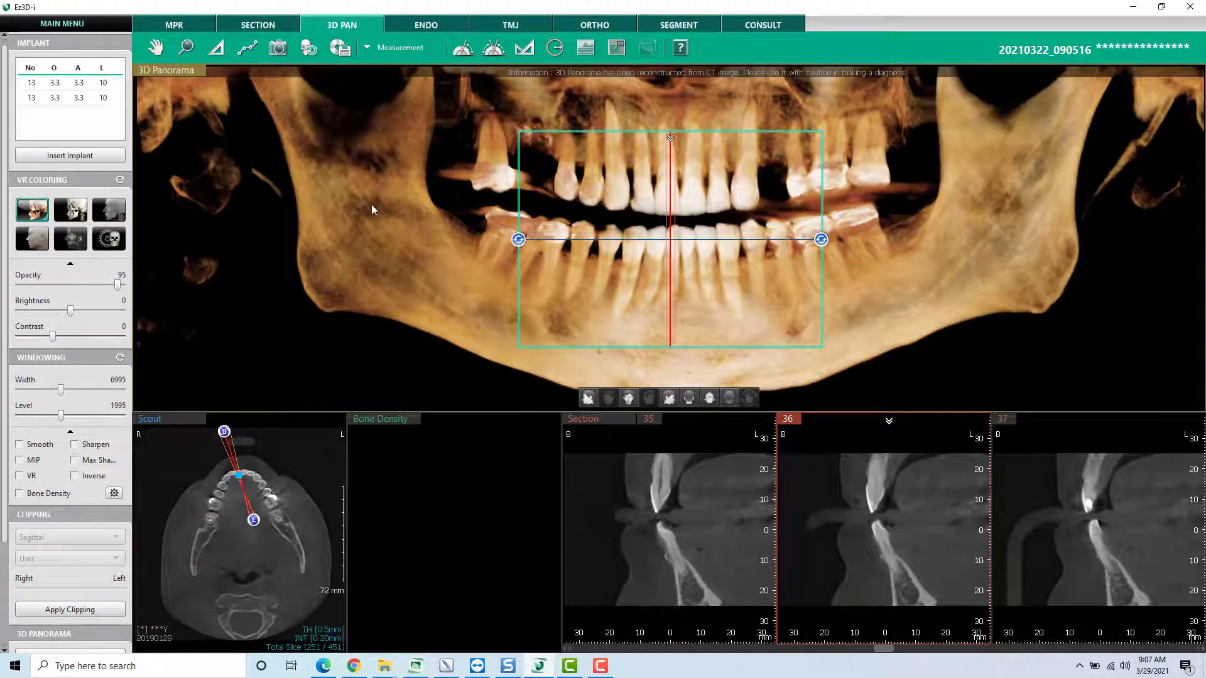
left_click_drag(371, 205, 483, 201)
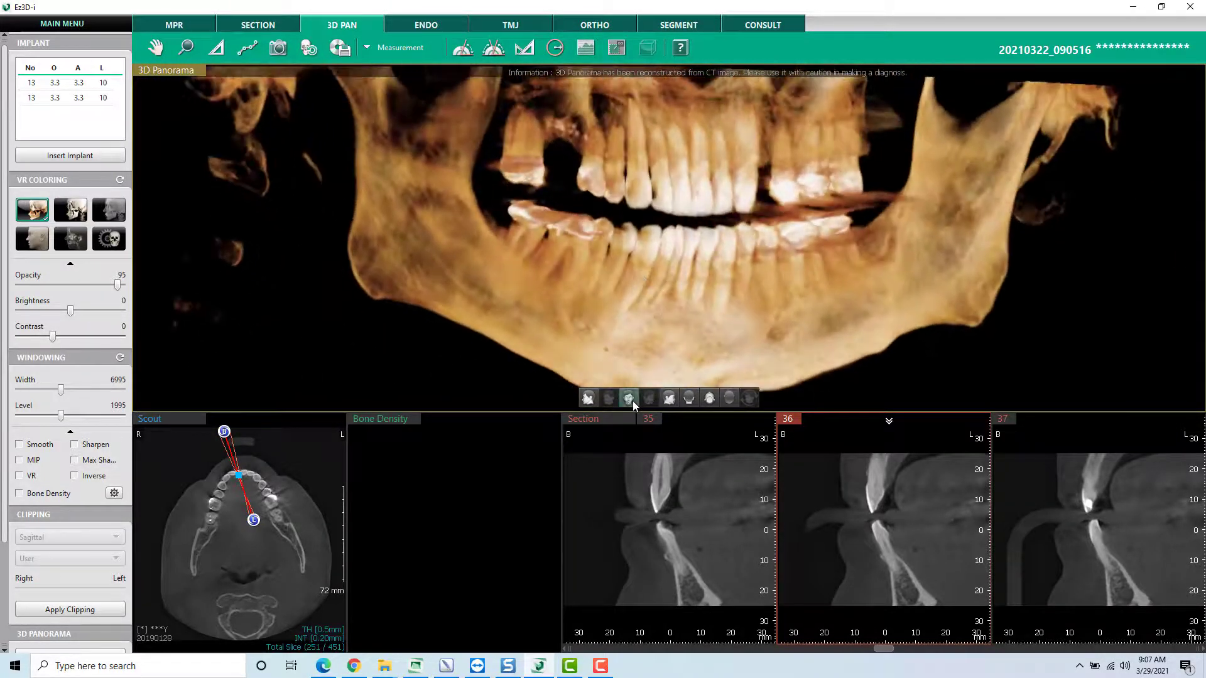
left_click(628, 397)
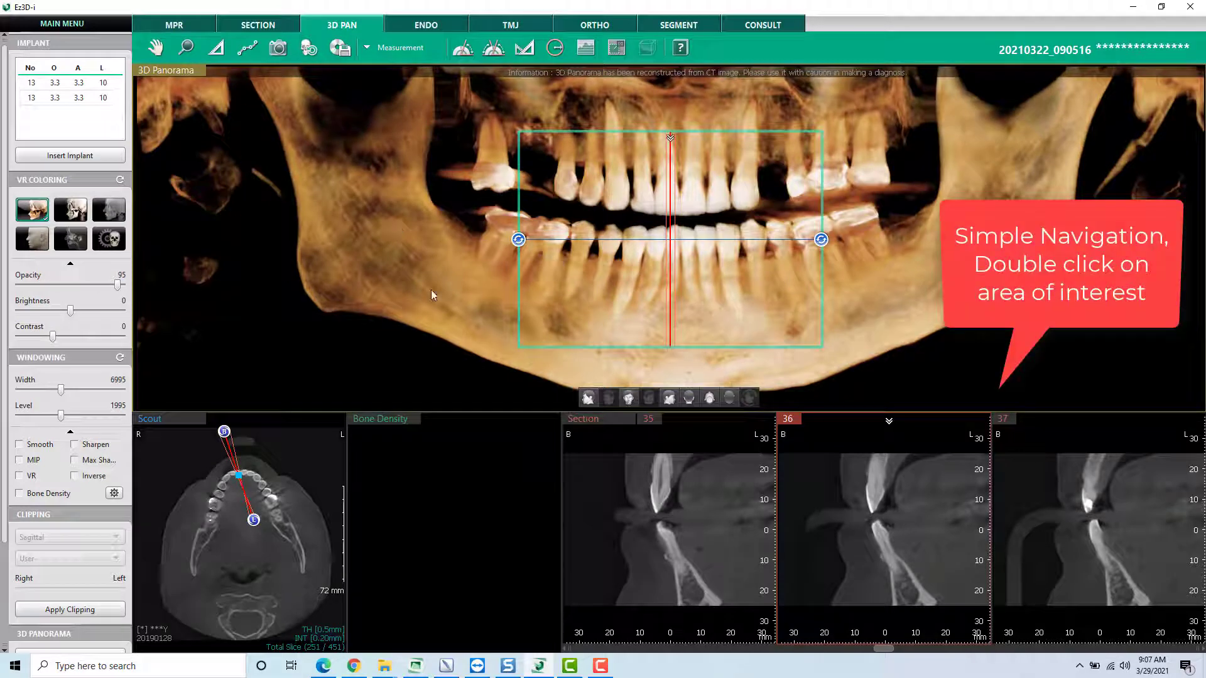
double_click(774, 164)
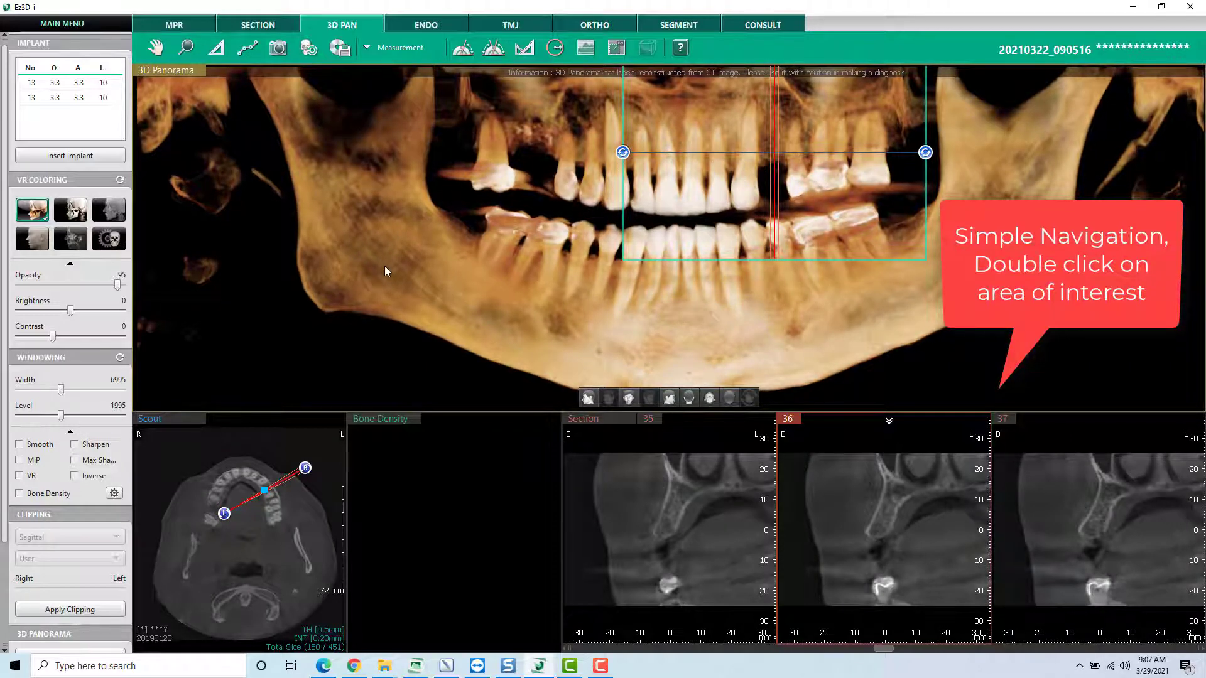
- Color the panorama with MIP, navigate to the root-filled lower right molar, and enlarge cross-section 36
left_click(115, 215)
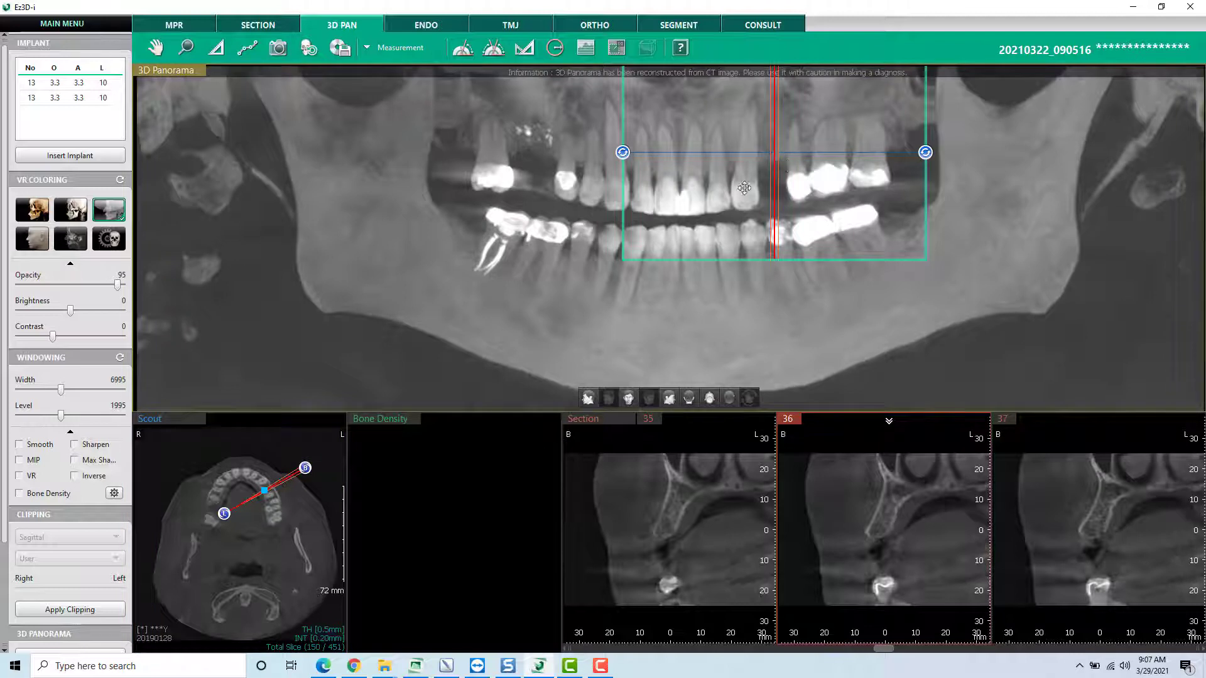
left_click(497, 249)
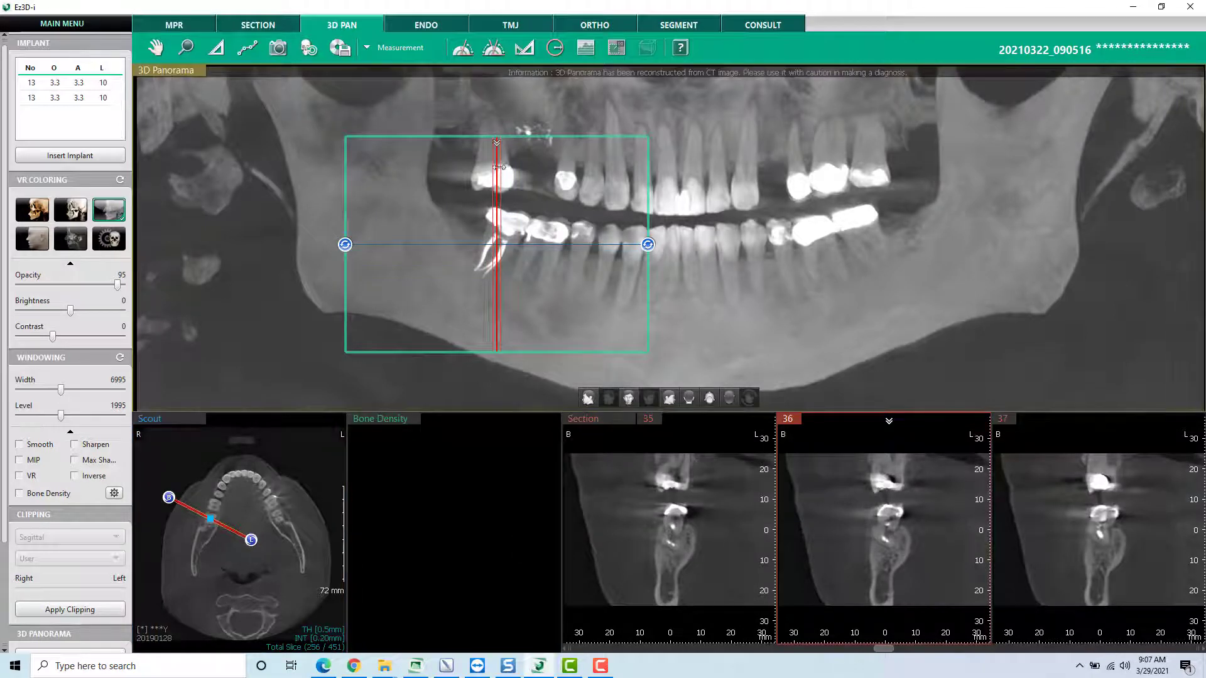
double_click(876, 529)
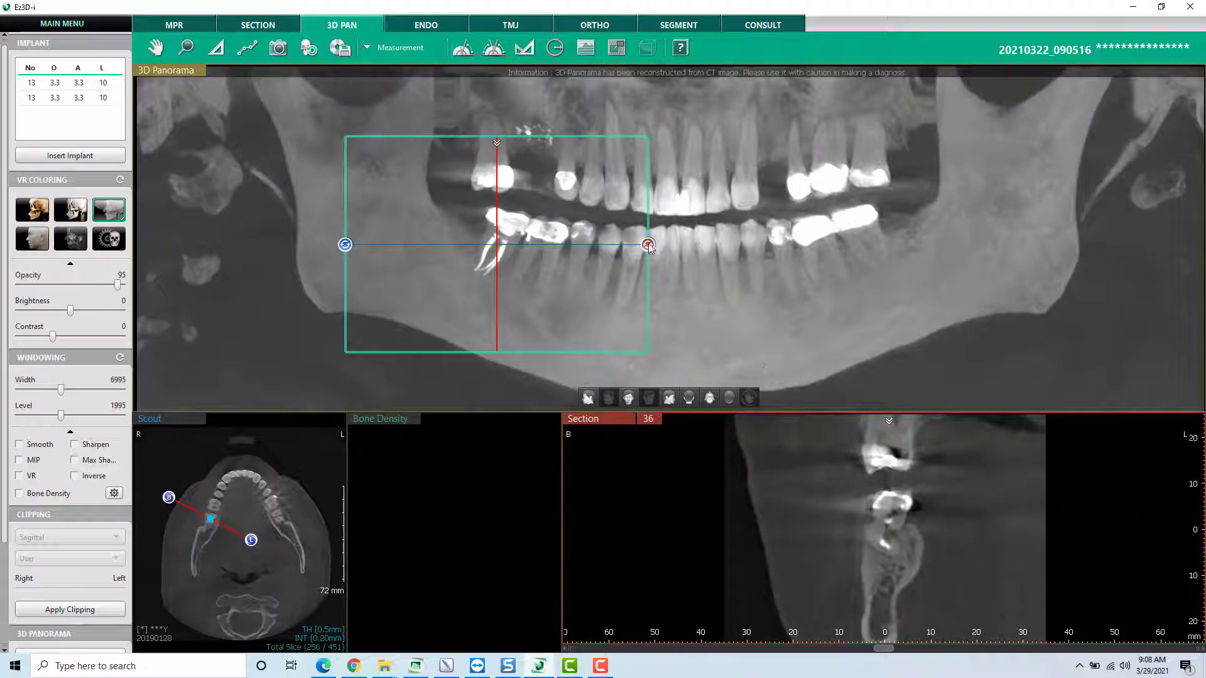
- Rotate the section frame crosswise over the lower right molar to browse its cross-sections, and reset the panorama views
left_click_drag(647, 244, 465, 357)
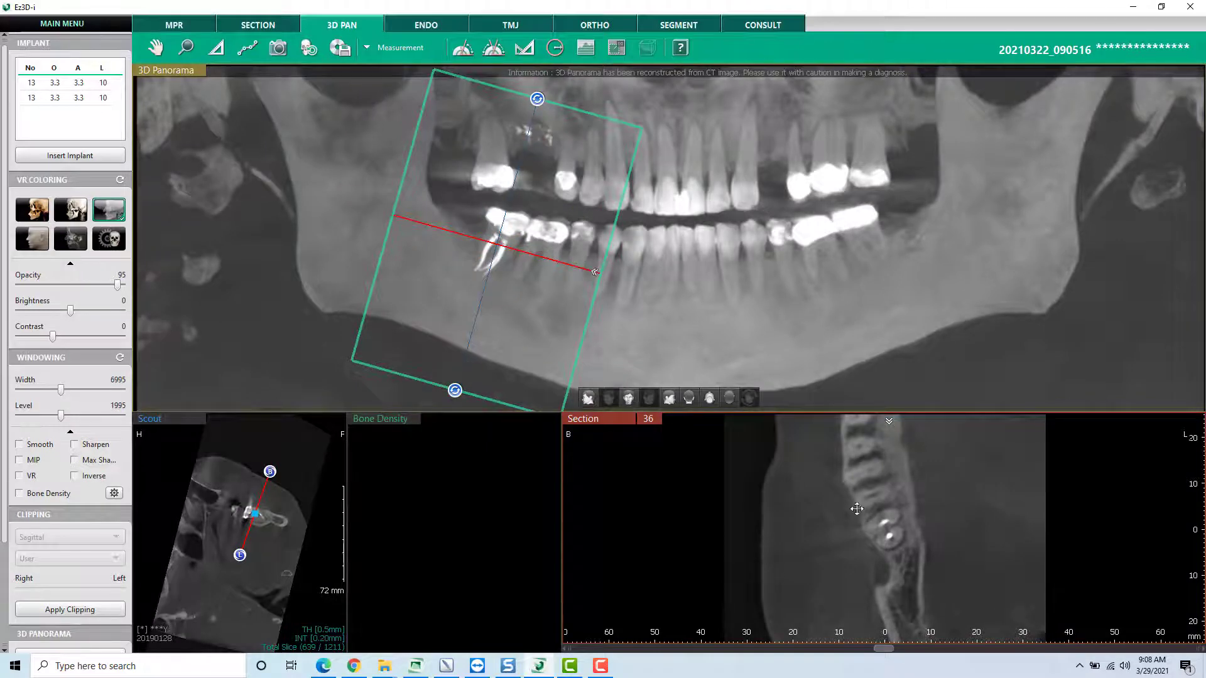
scroll(877, 514, "down", 6)
scroll(876, 540, "up", 5)
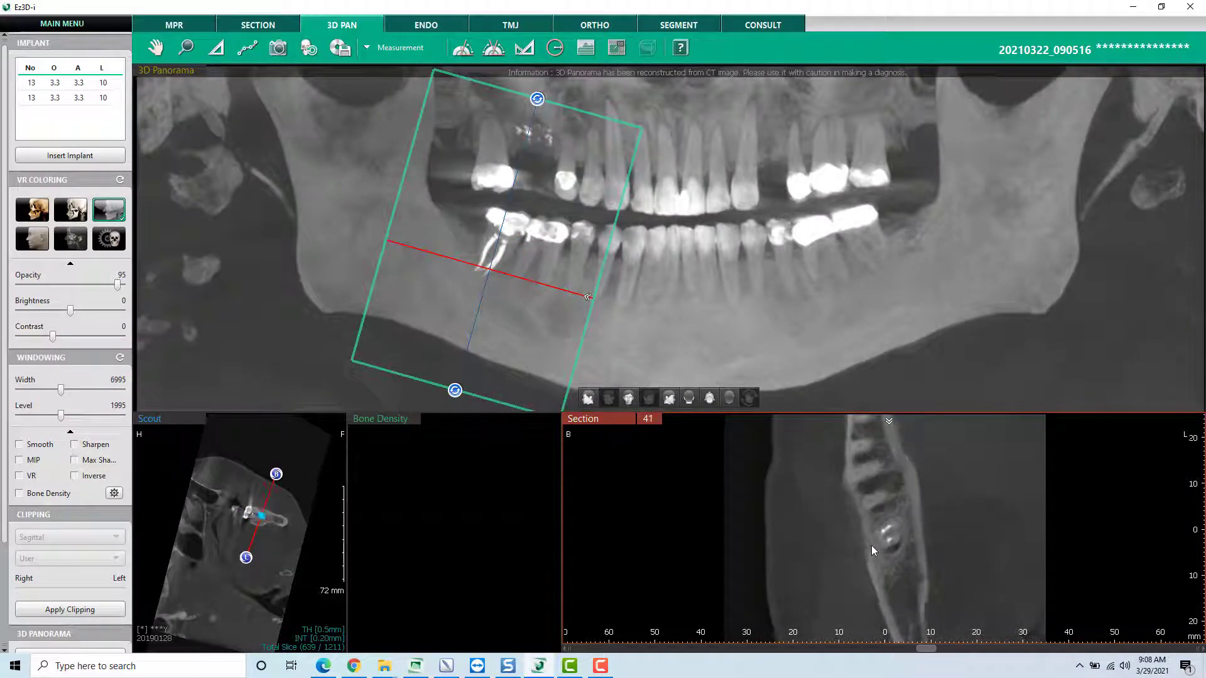
left_click(309, 49)
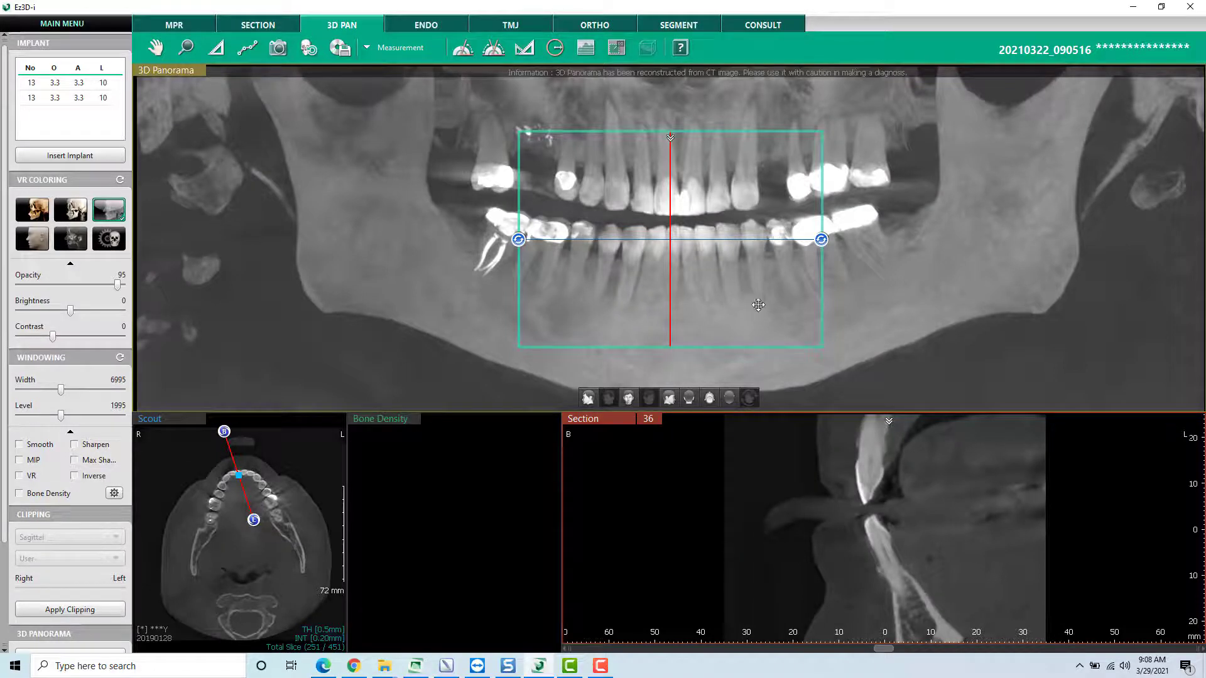
- Move the section frame over the lower left molars, tilt it along the jawbone, and browse the cross-sections to locate the nerve canal
left_click_drag(758, 305, 905, 343)
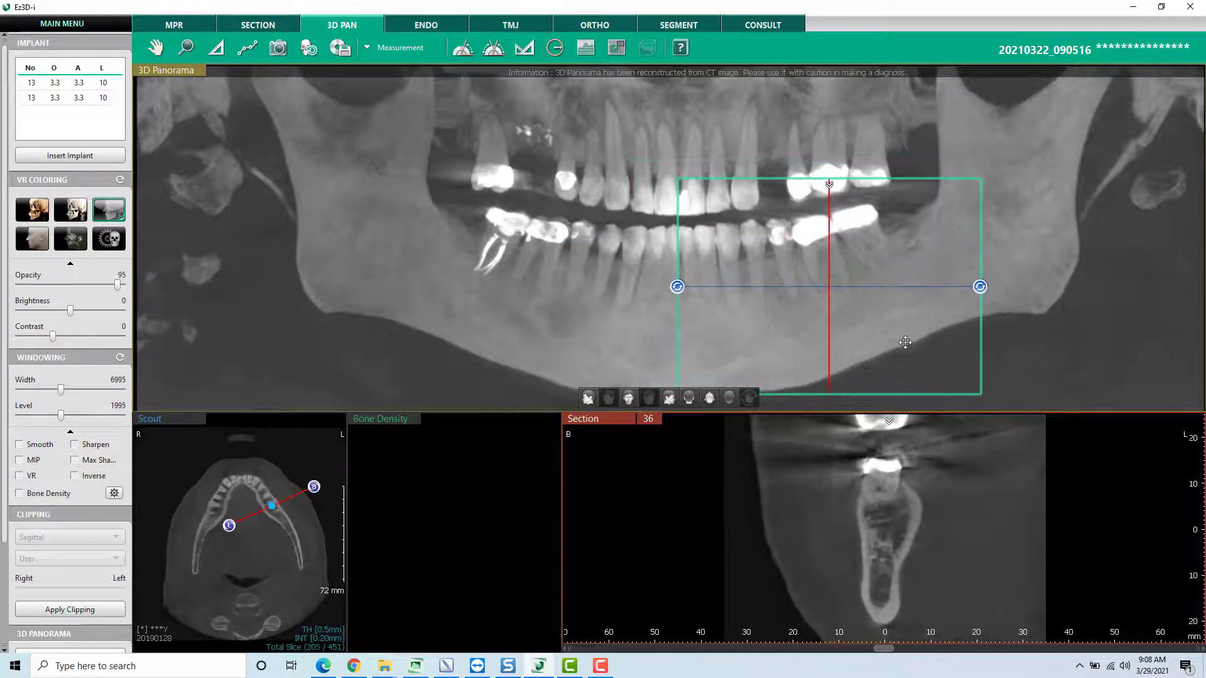
left_click_drag(980, 287, 976, 242)
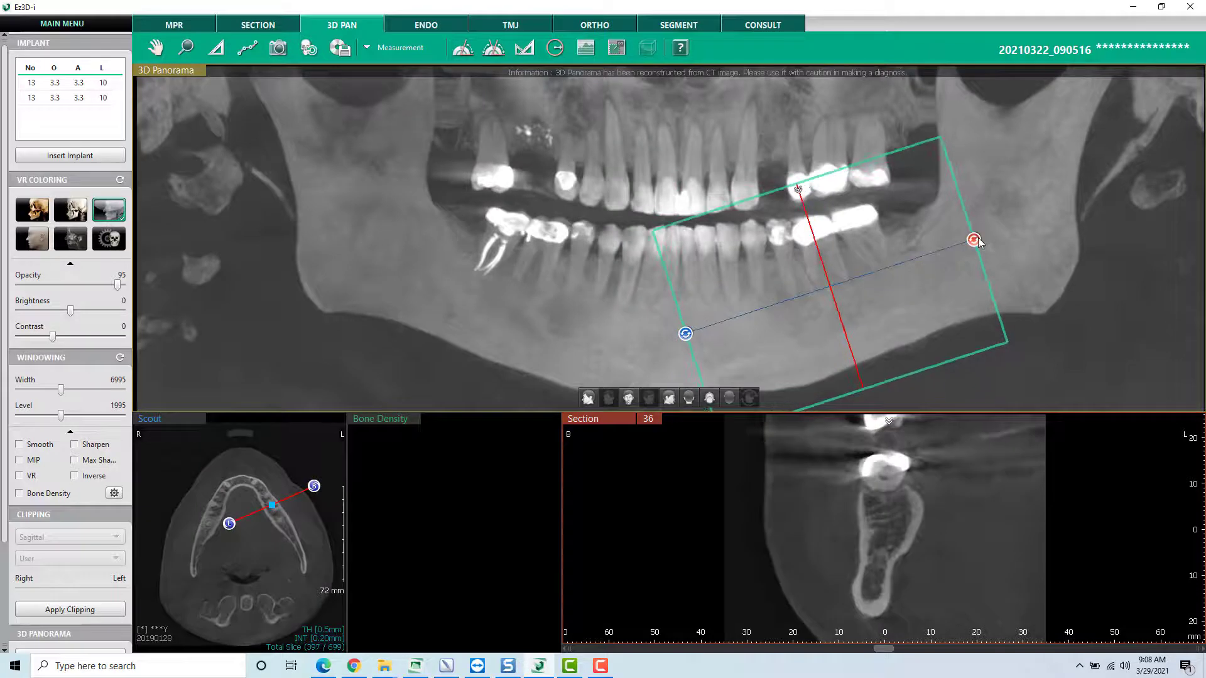
scroll(813, 564, "down", 4)
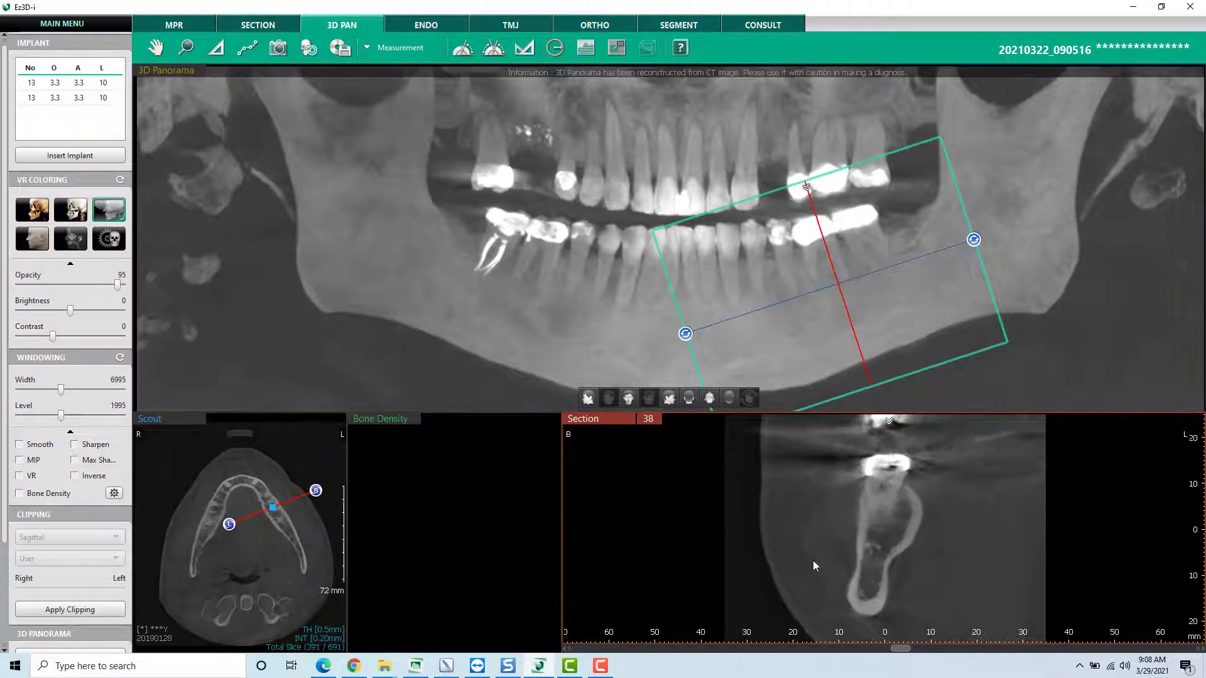
scroll(813, 561, "down", 14)
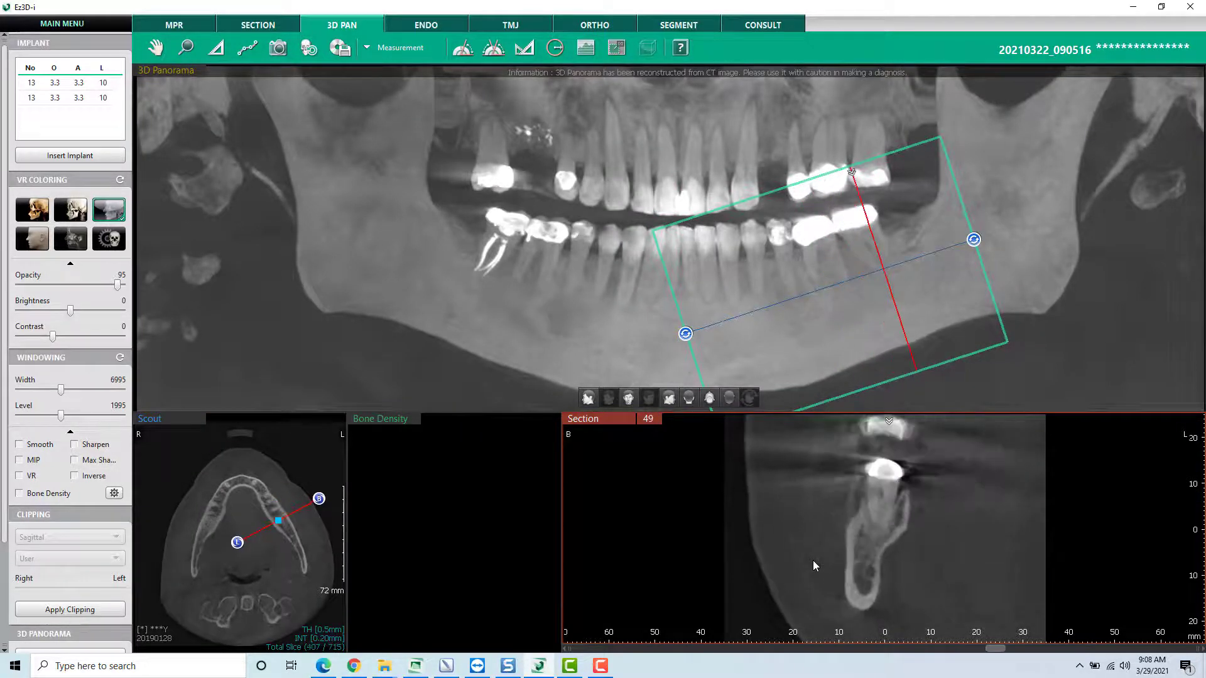
scroll(813, 565, "down", 2)
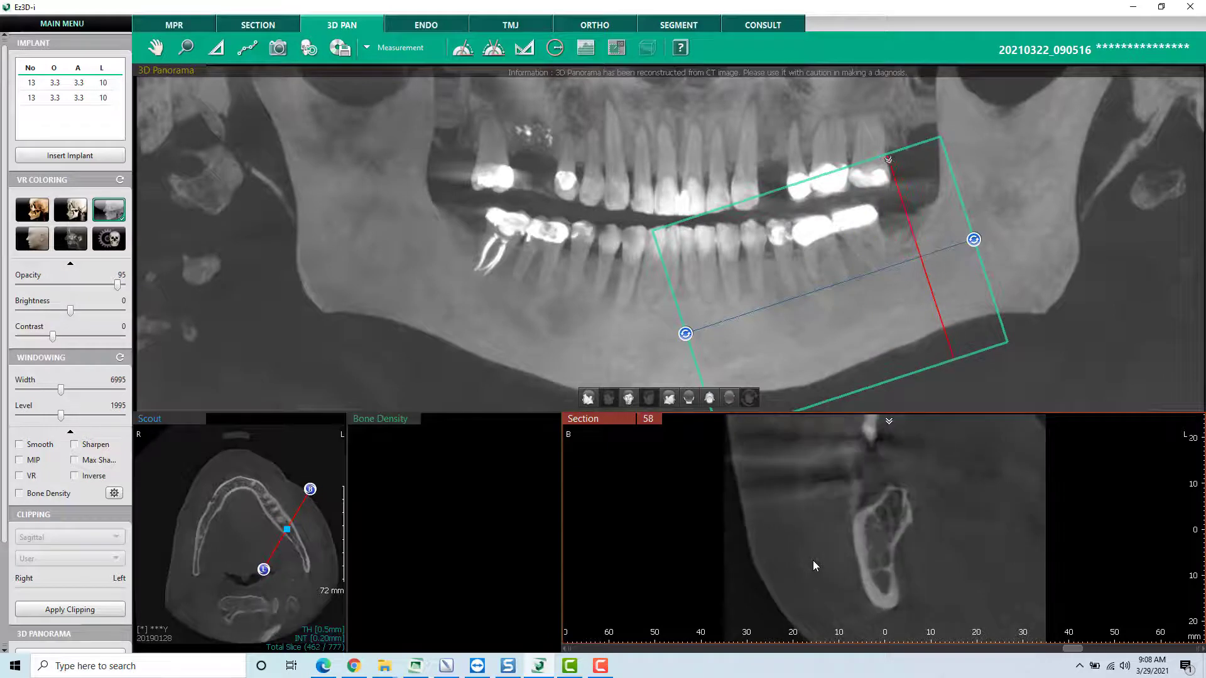
scroll(813, 565, "up", 8)
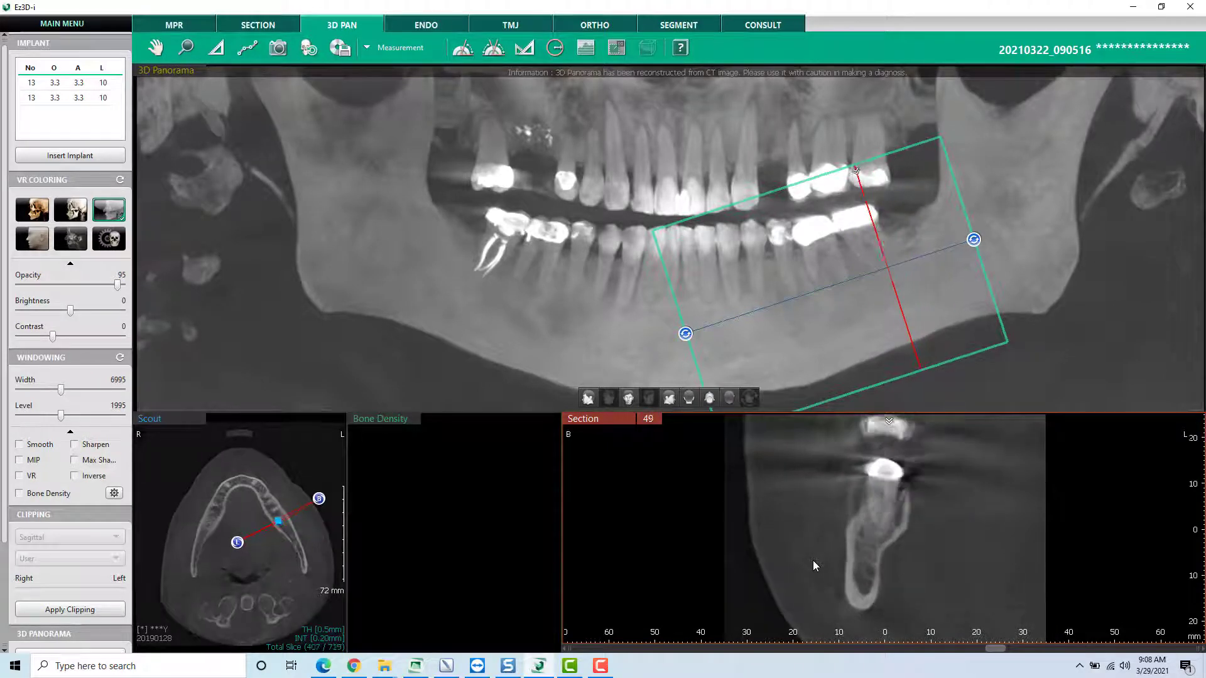
scroll(812, 560, "down", 11)
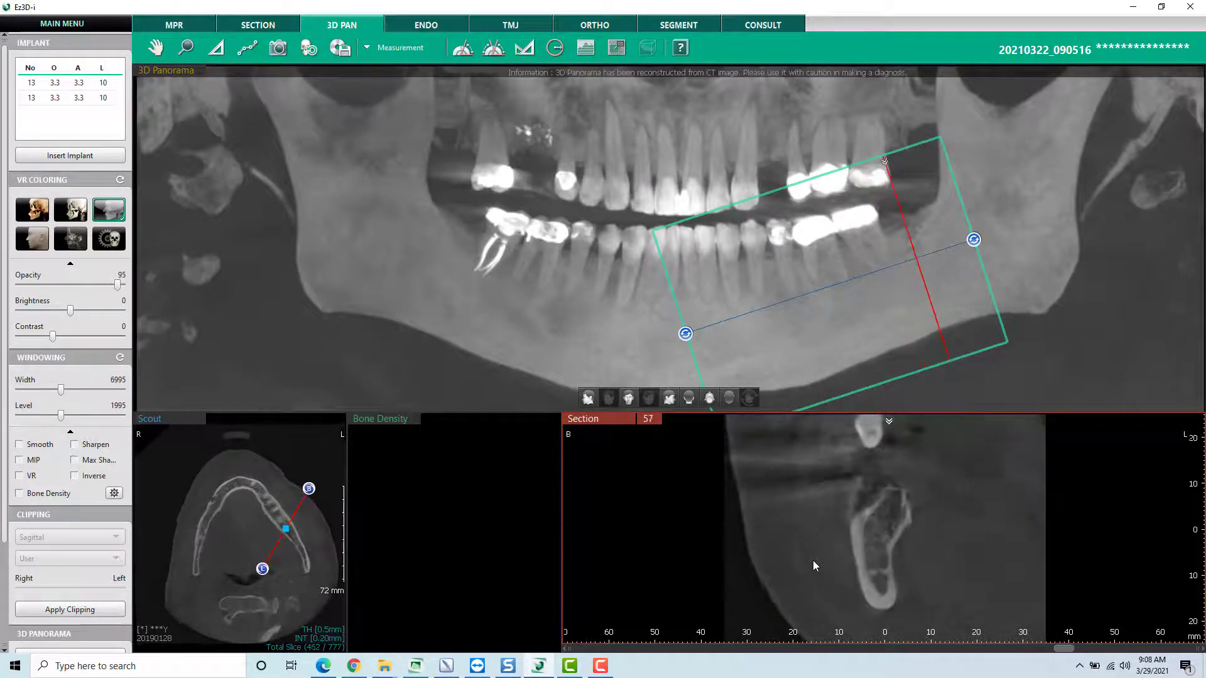
scroll(813, 560, "up", 5)
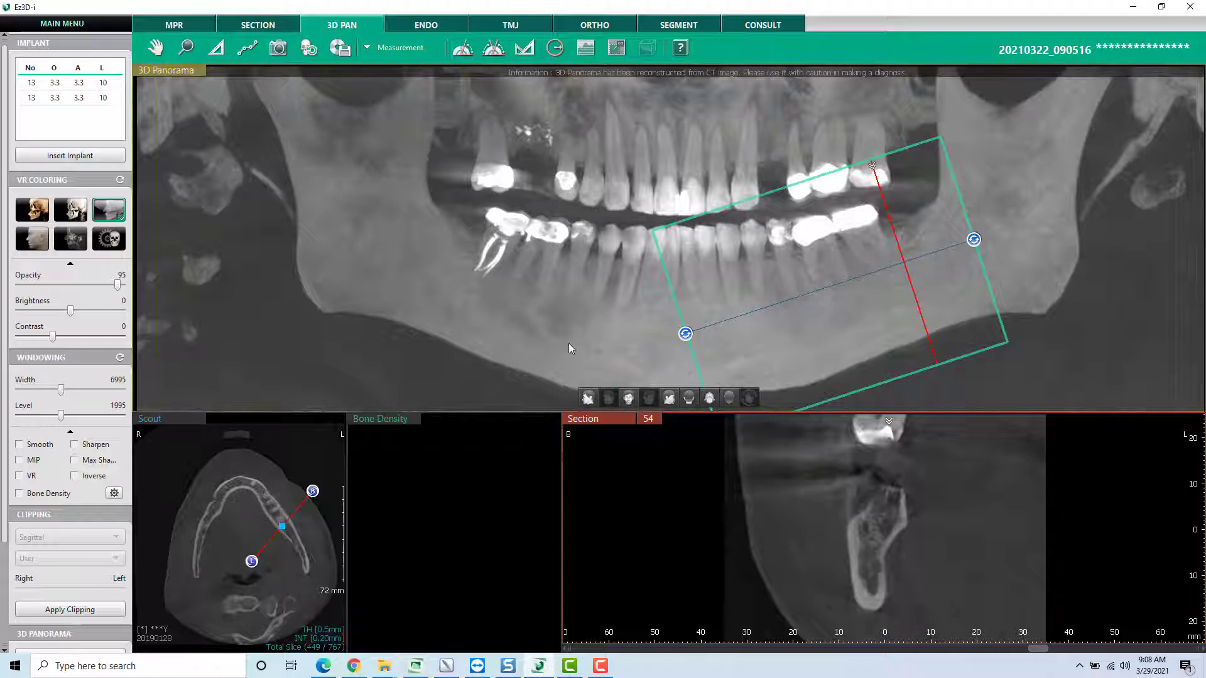
- Draw the lower left nerve canal by marking points from cross-section 64 forward to 27, finishing at the canal's outer exit
left_click(249, 49)
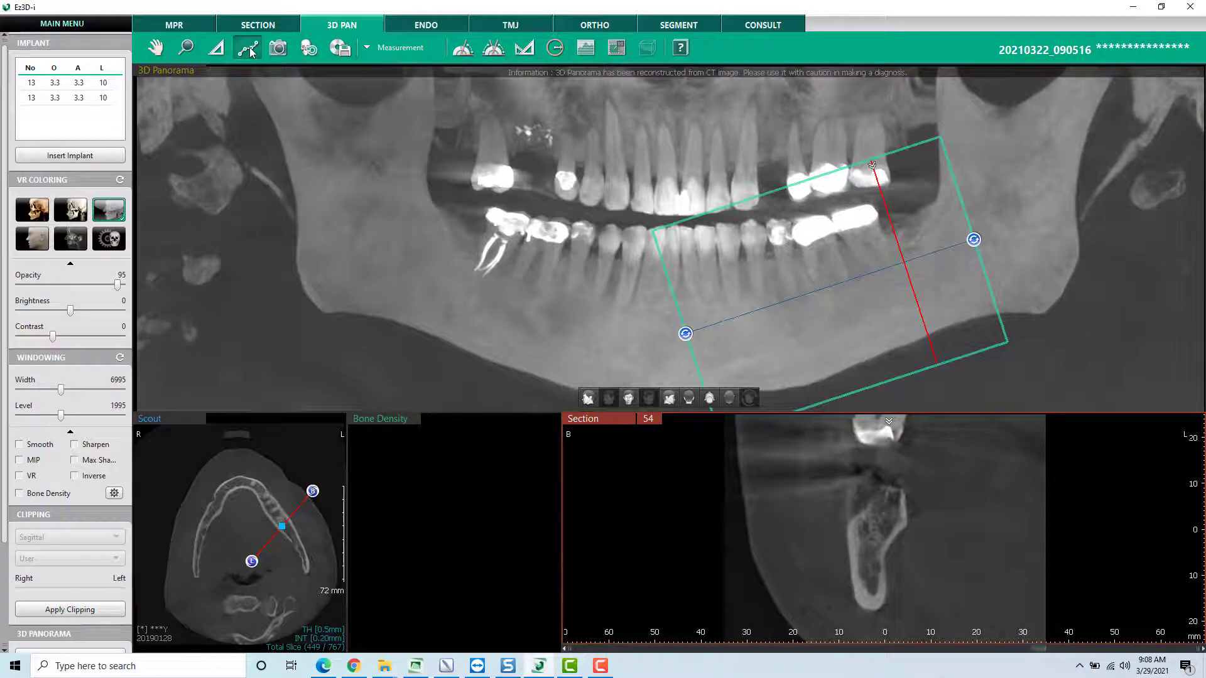
scroll(976, 522, "down", 10)
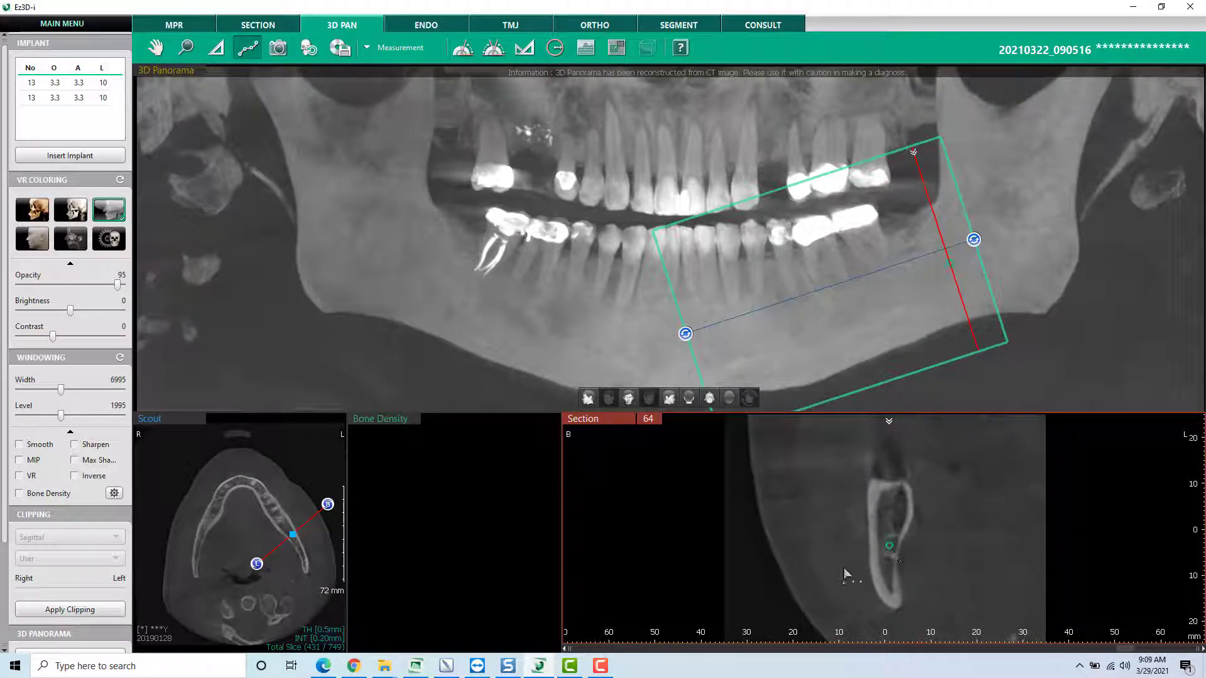
scroll(824, 584, "up", 2)
scroll(824, 583, "up", 4)
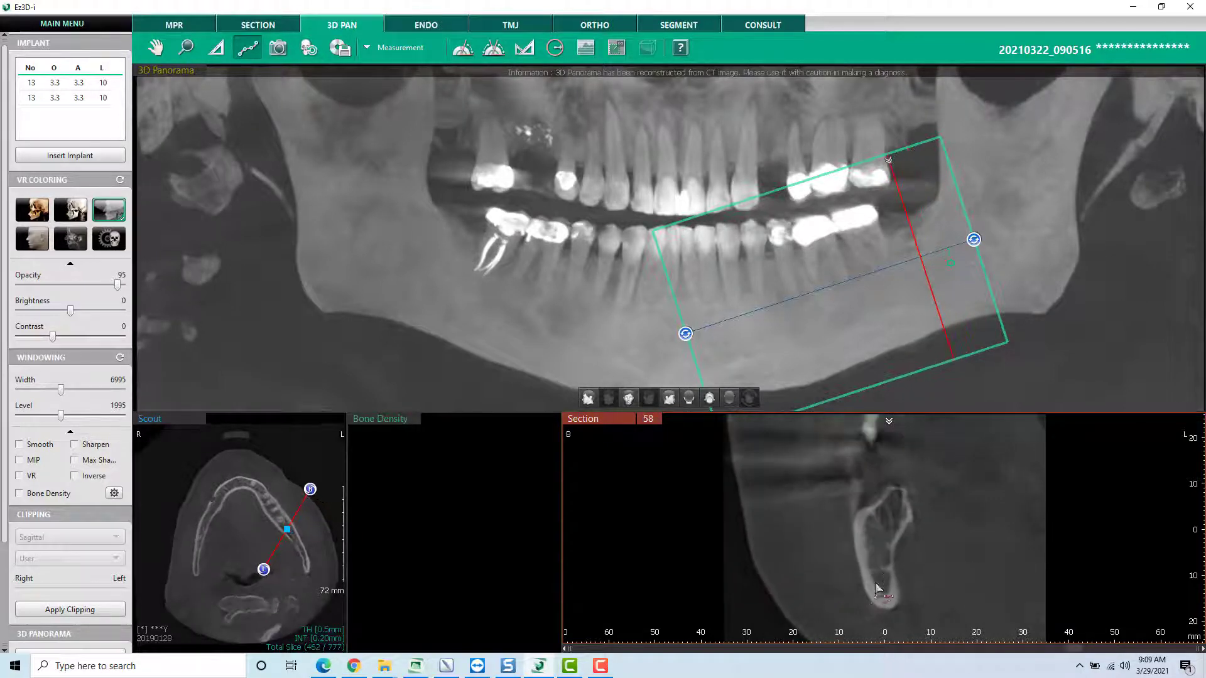
scroll(886, 568, "up", 5)
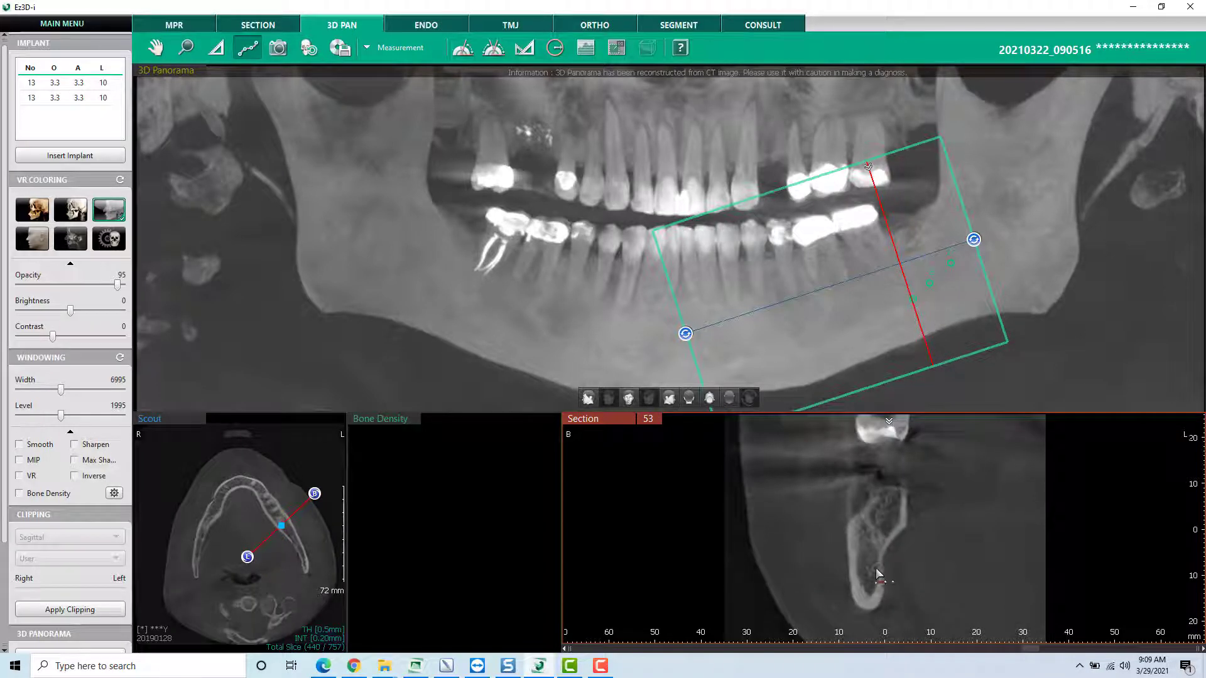
scroll(723, 578, "up", 4)
scroll(857, 586, "up", 9)
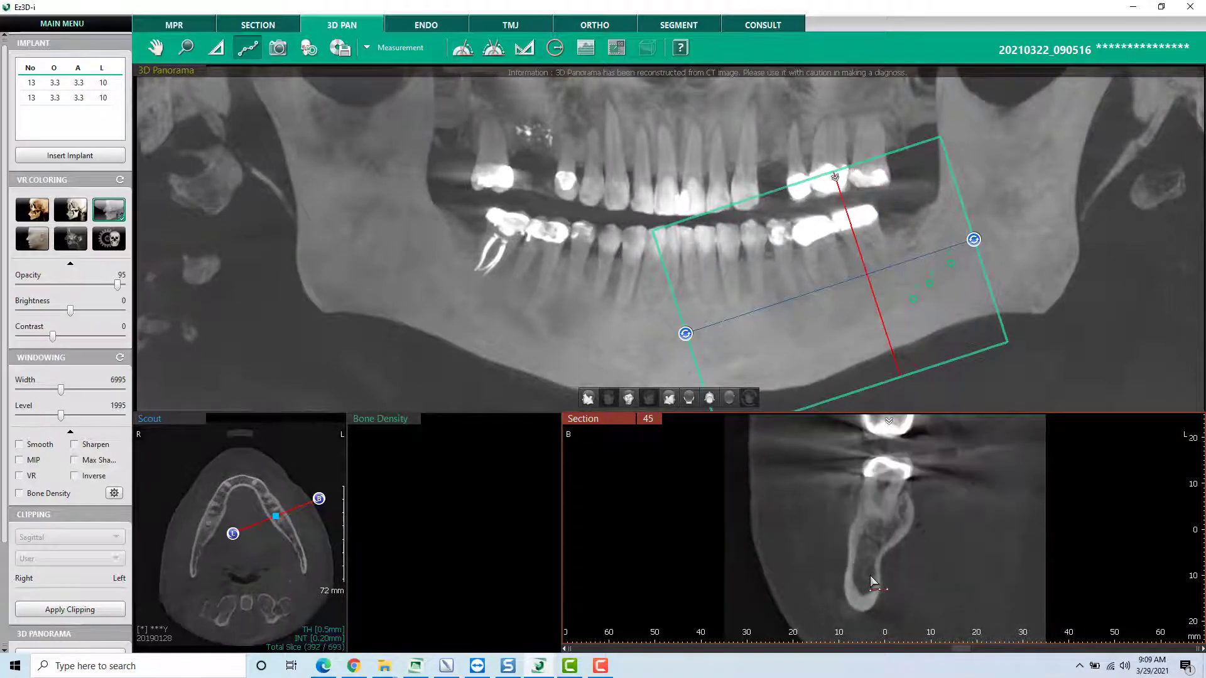
scroll(802, 589, "up", 4)
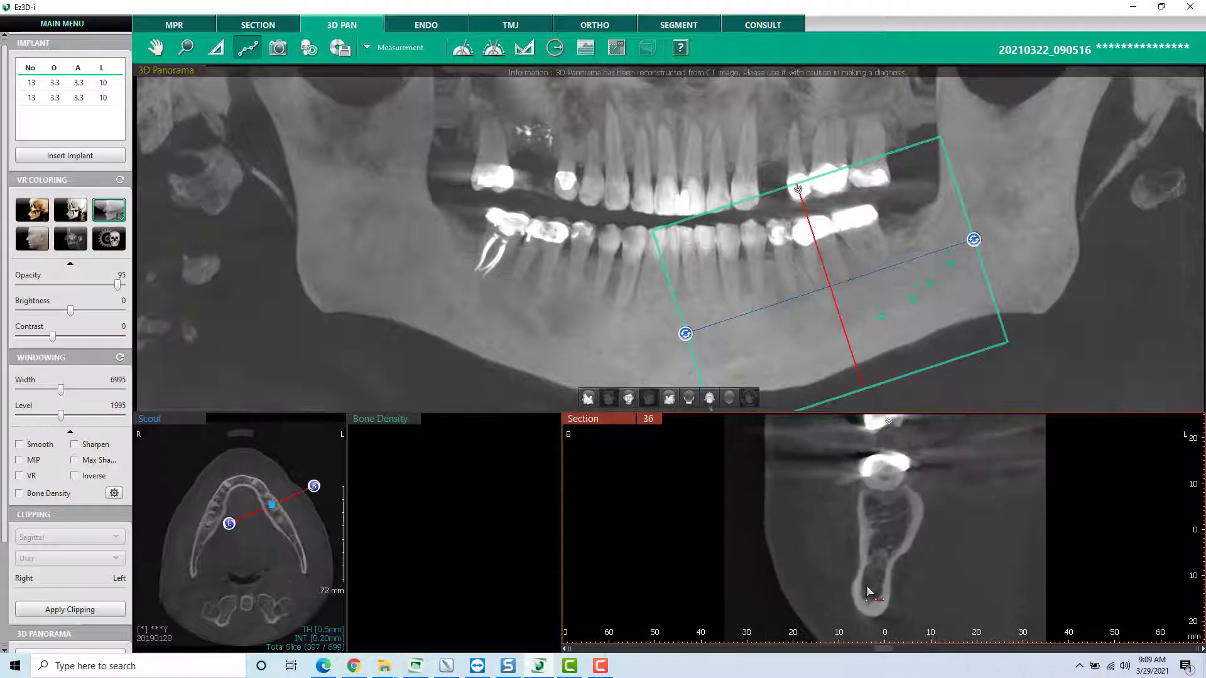
scroll(783, 567, "up", 3)
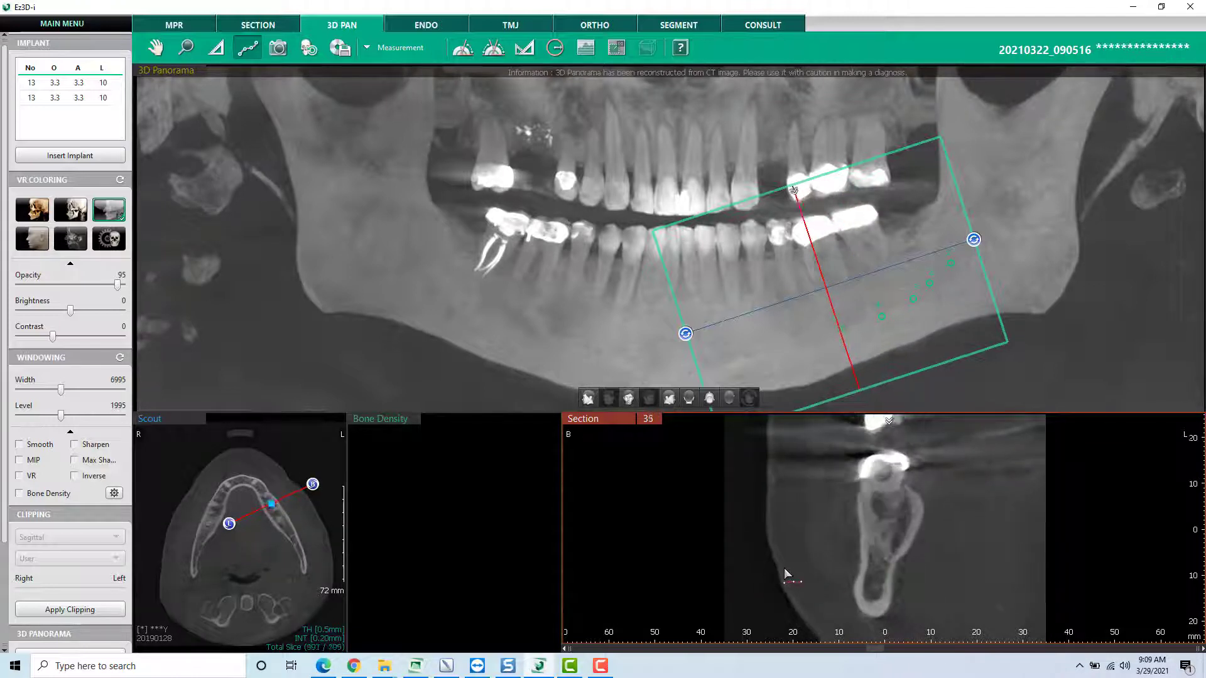
scroll(759, 554, "up", 6)
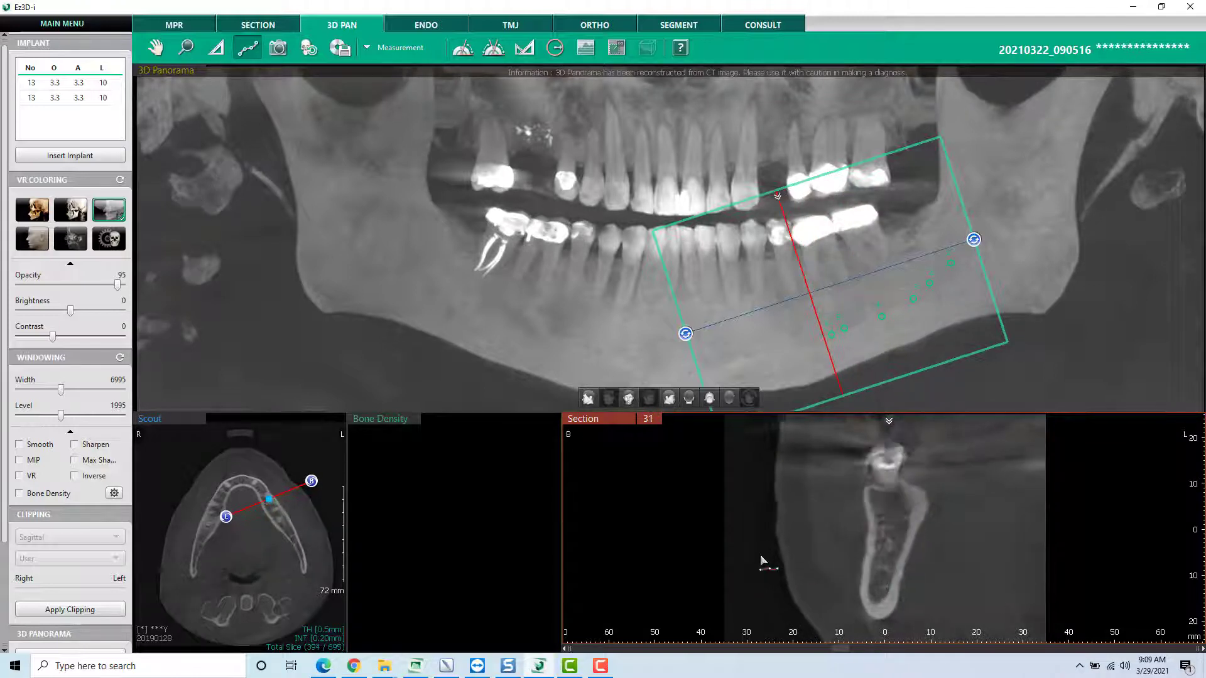
left_click(883, 581)
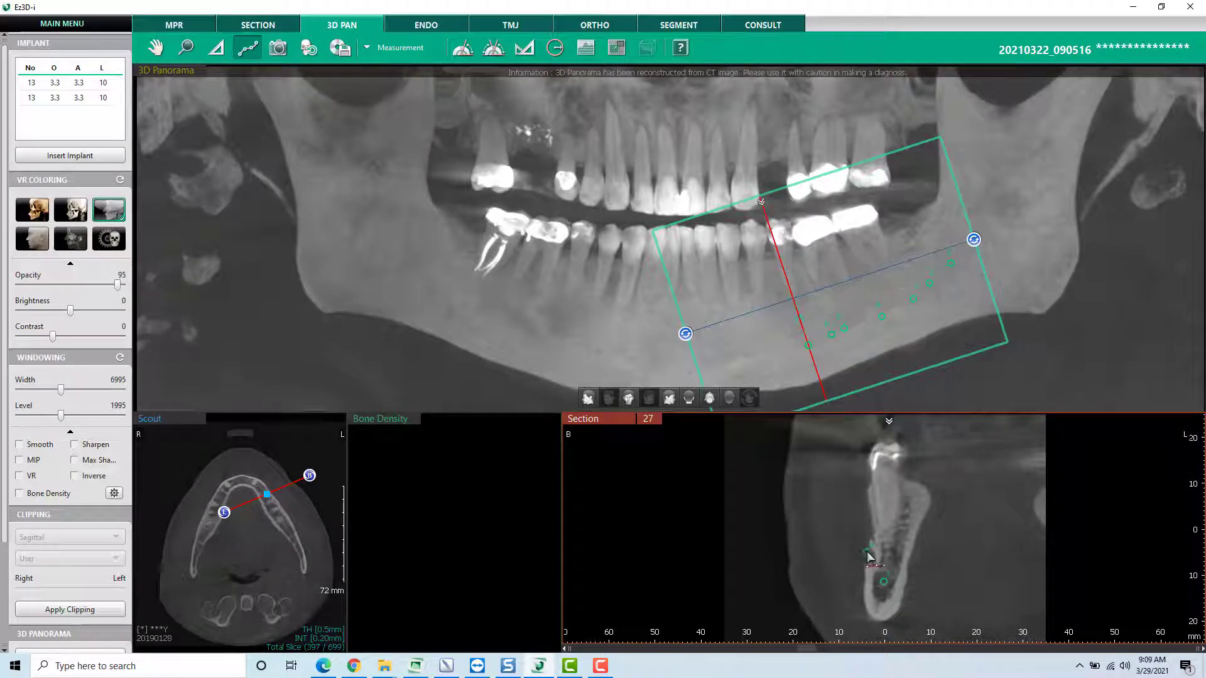
double_click(867, 553)
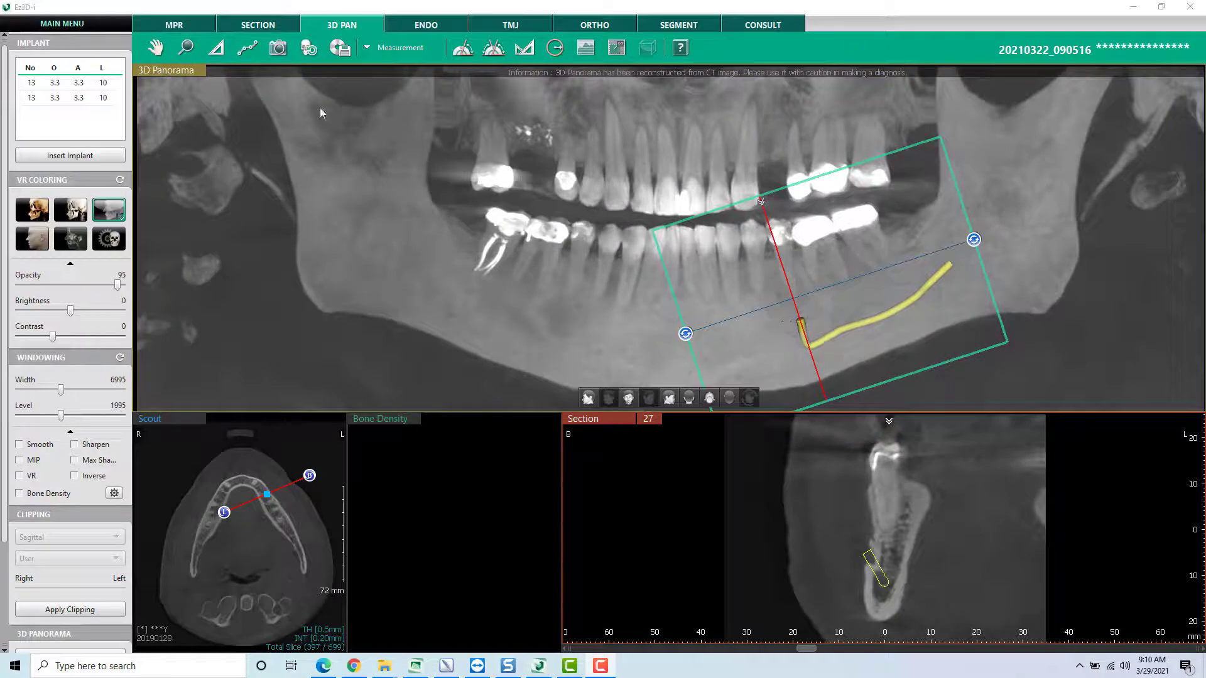
- Reset the views and toggle the panorama's navigation window off and on, leaving it hidden
left_click(308, 48)
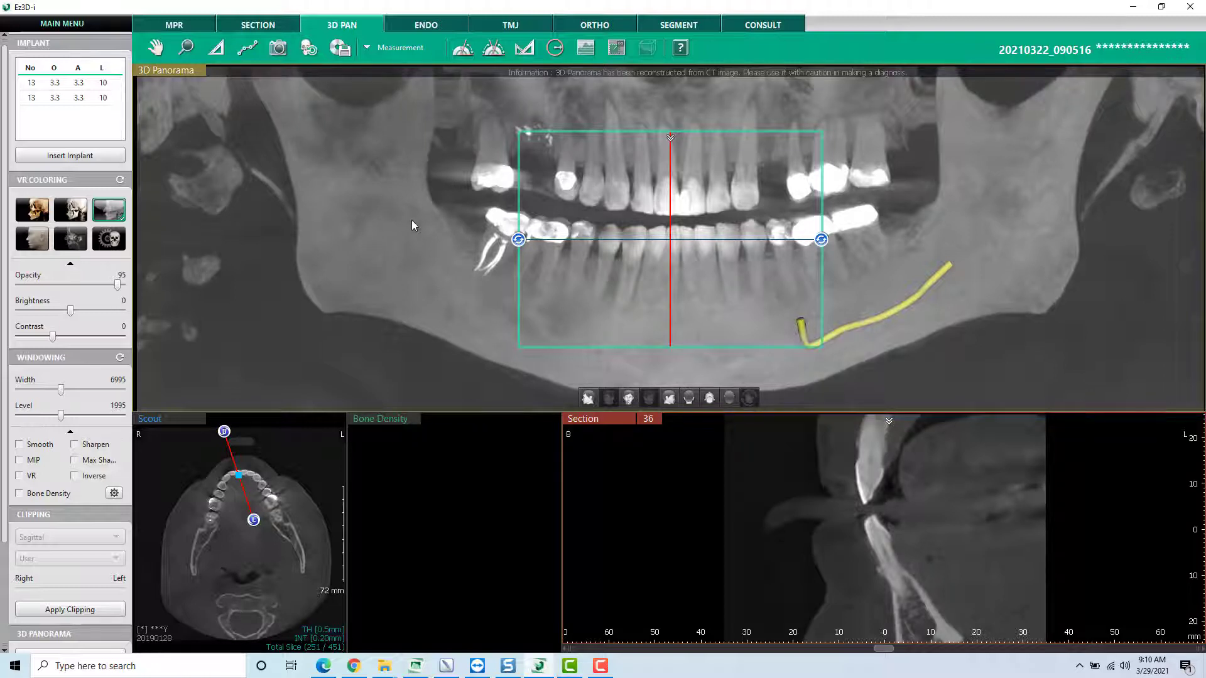
key("space")
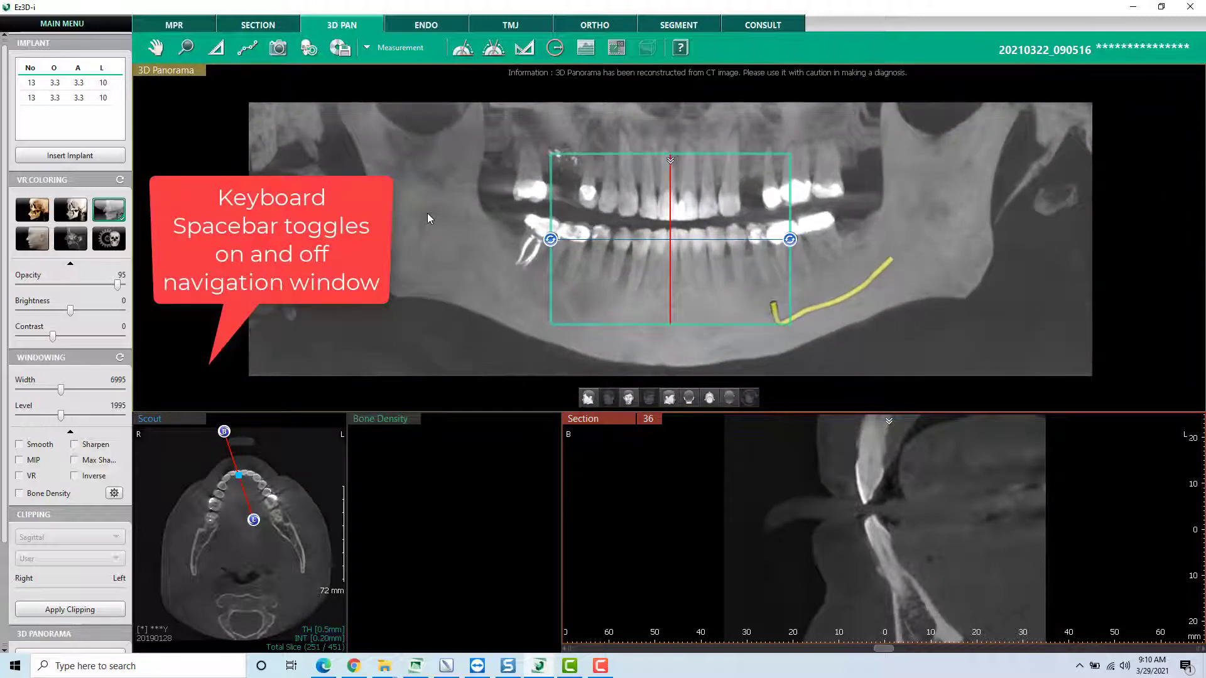
key("space")
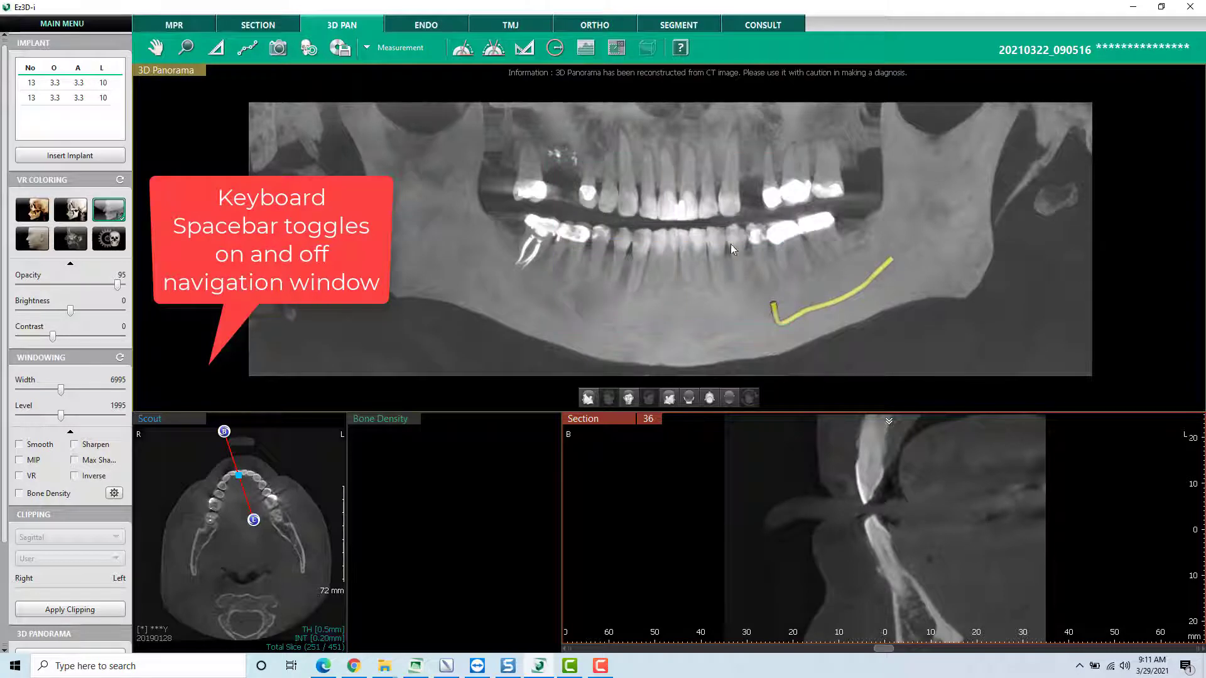
key("space")
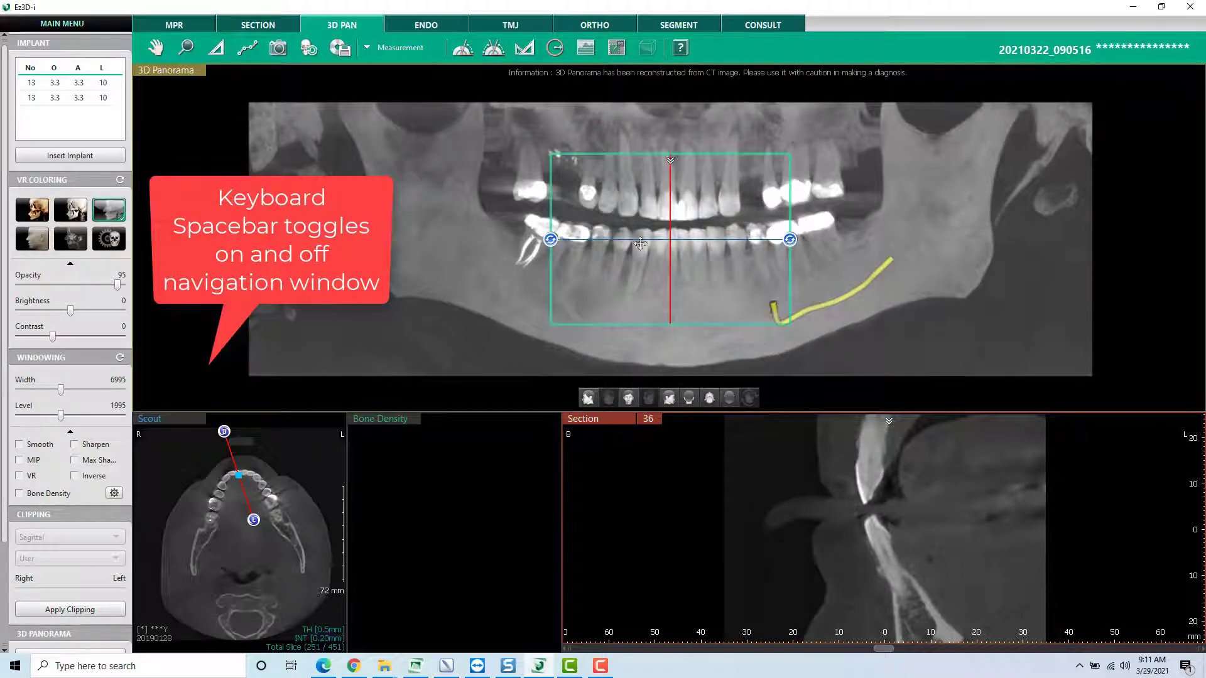
key("space")
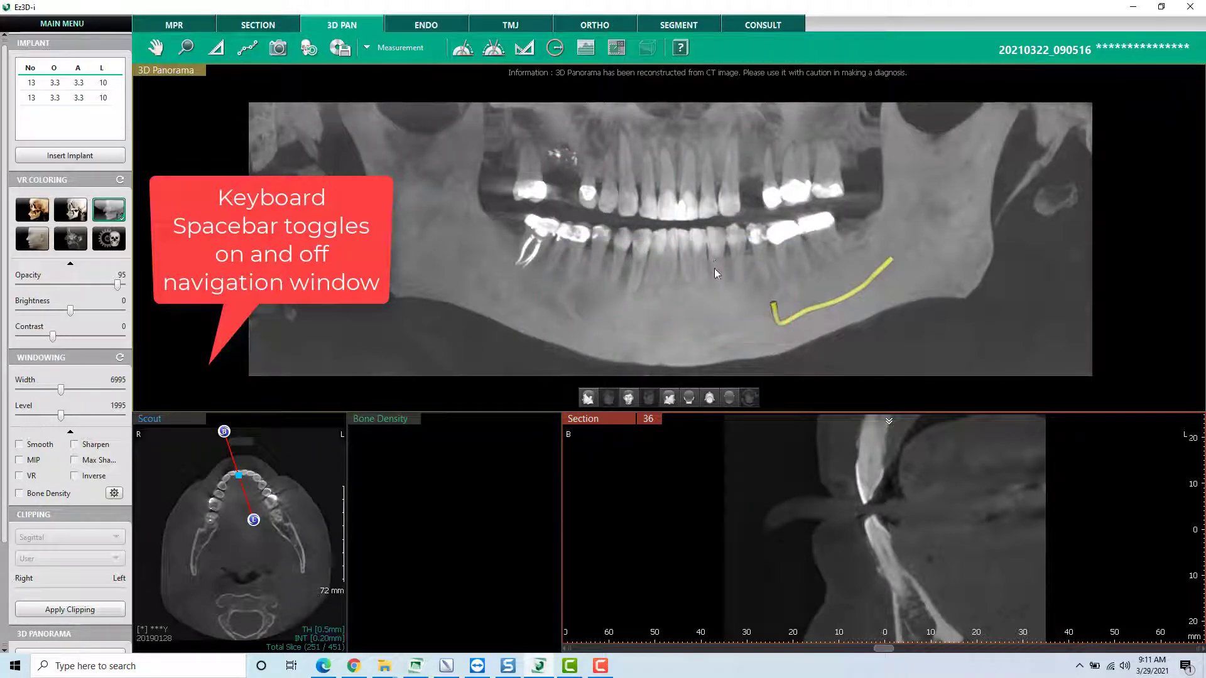
- Capture the enlarged 3D panorama's view frame, and open the new capture from the reloaded patient record in EzDent-i
double_click(188, 73)
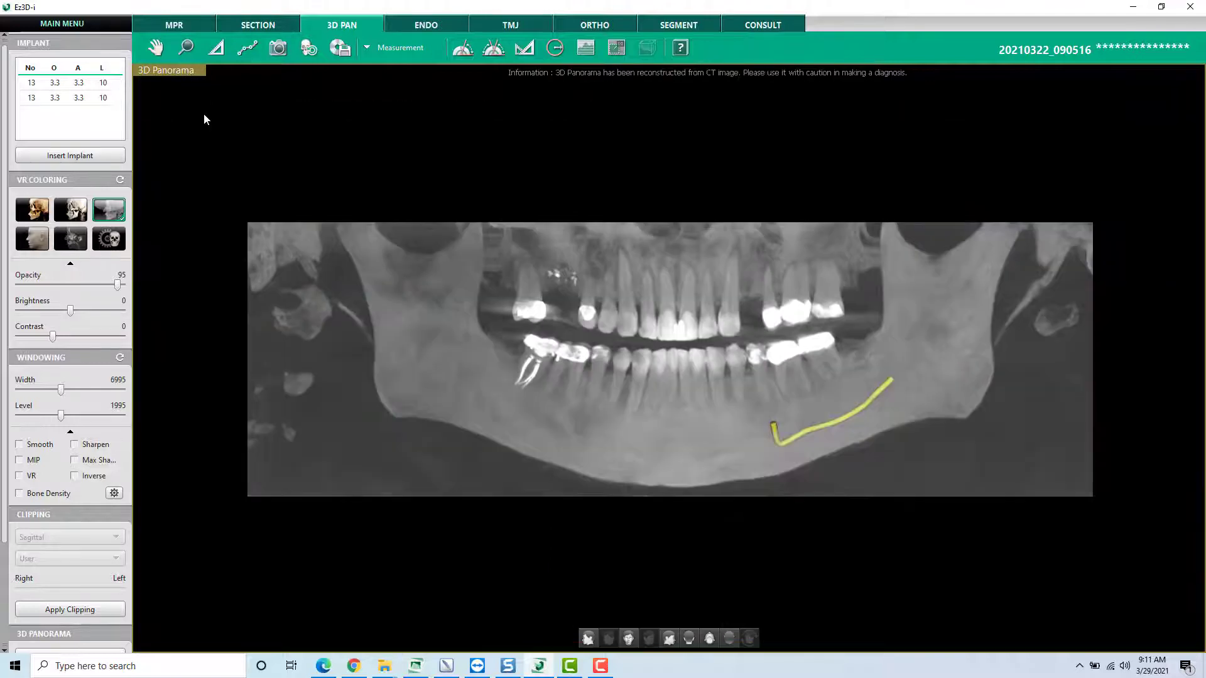
left_click(277, 51)
left_click(418, 666)
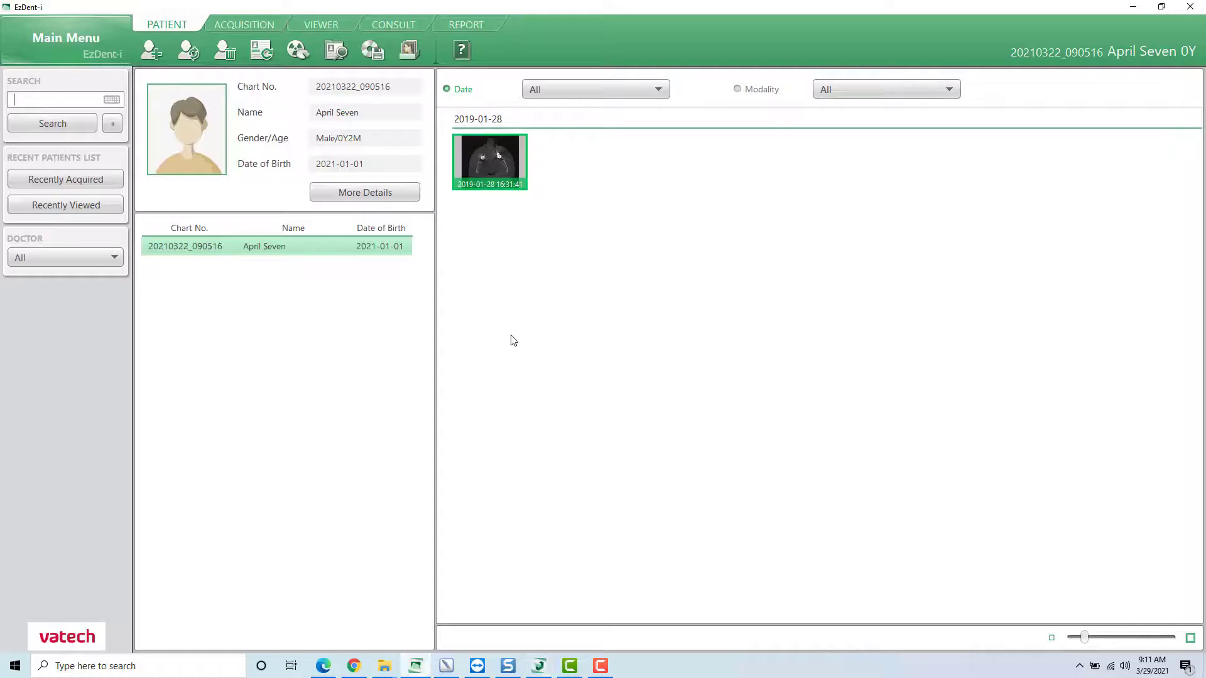
left_click(272, 247)
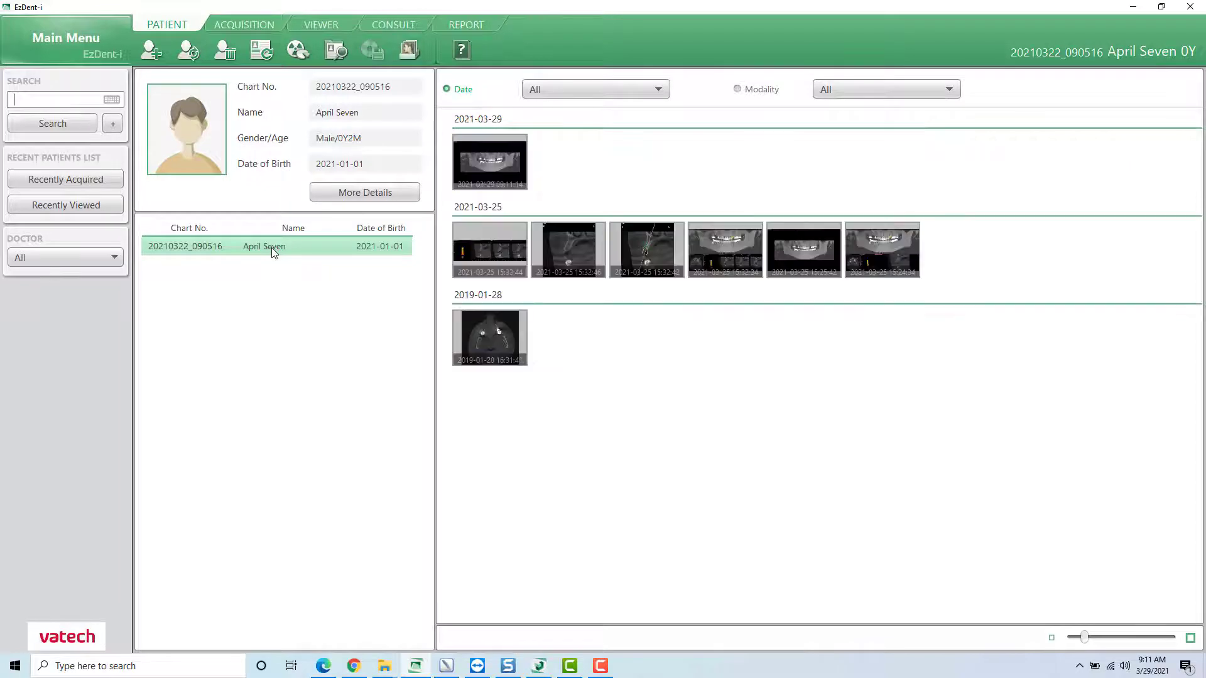
double_click(496, 168)
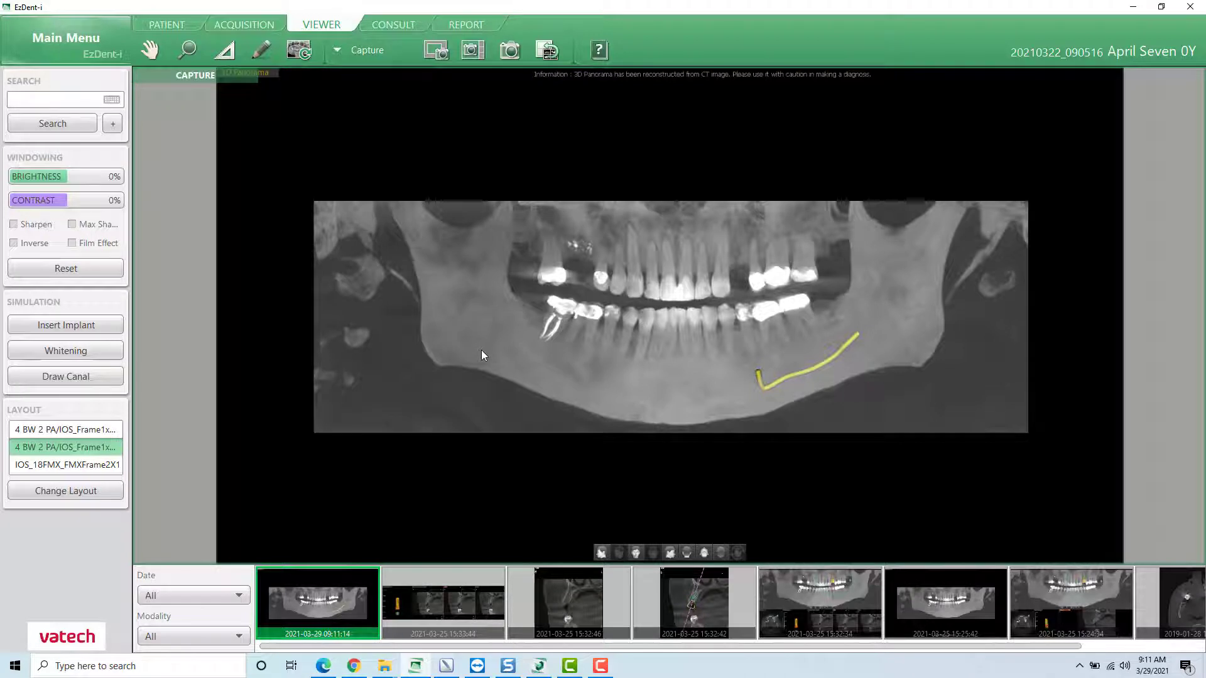
- Return to Ez3D-i, restore the multi-view 3D PAN layout, and position the section frame on the upper left missing-tooth gap
left_click(540, 666)
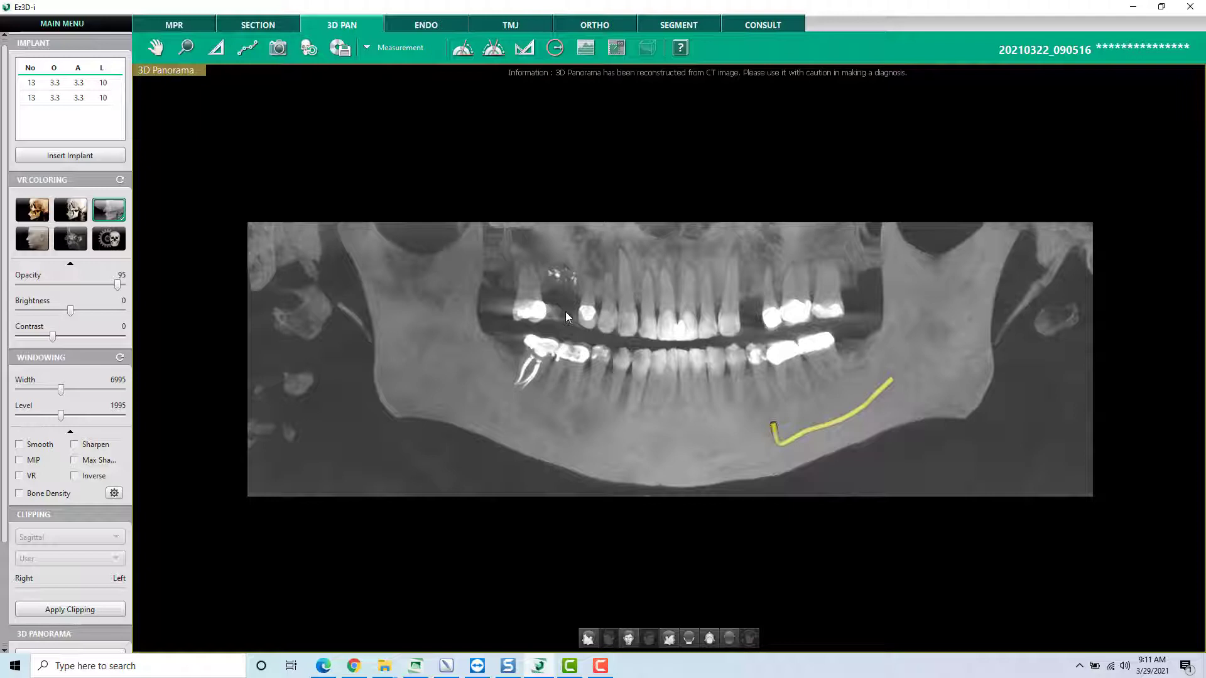
double_click(180, 69)
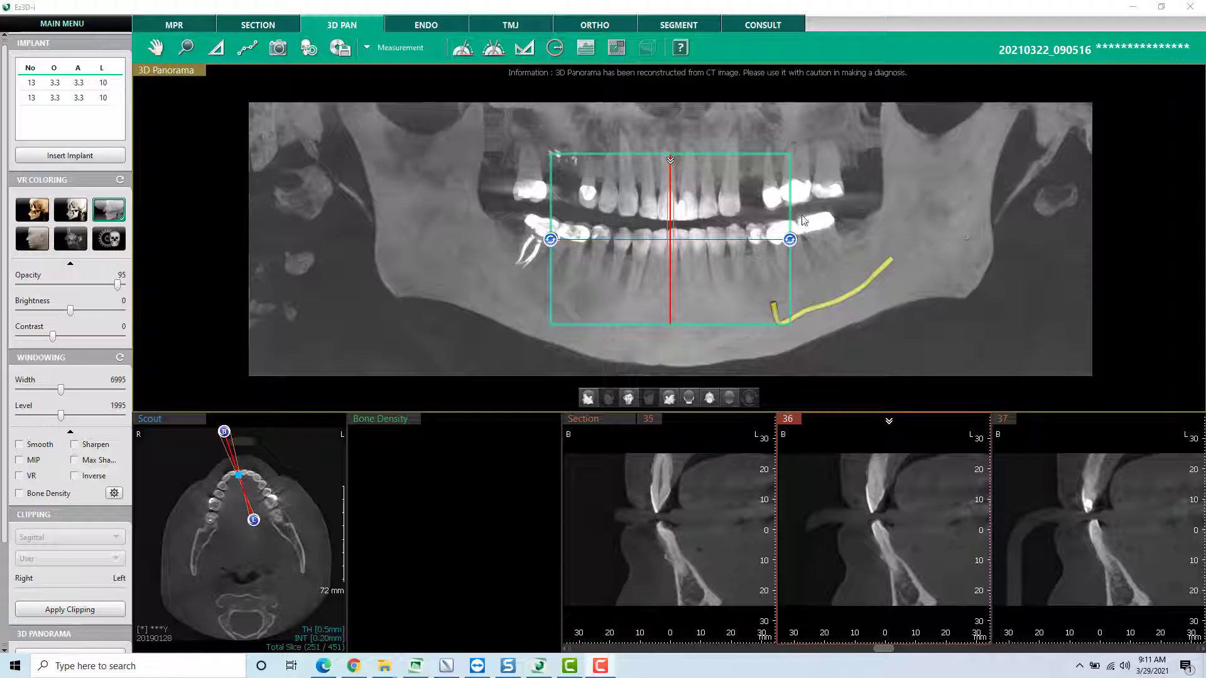
left_click(749, 175)
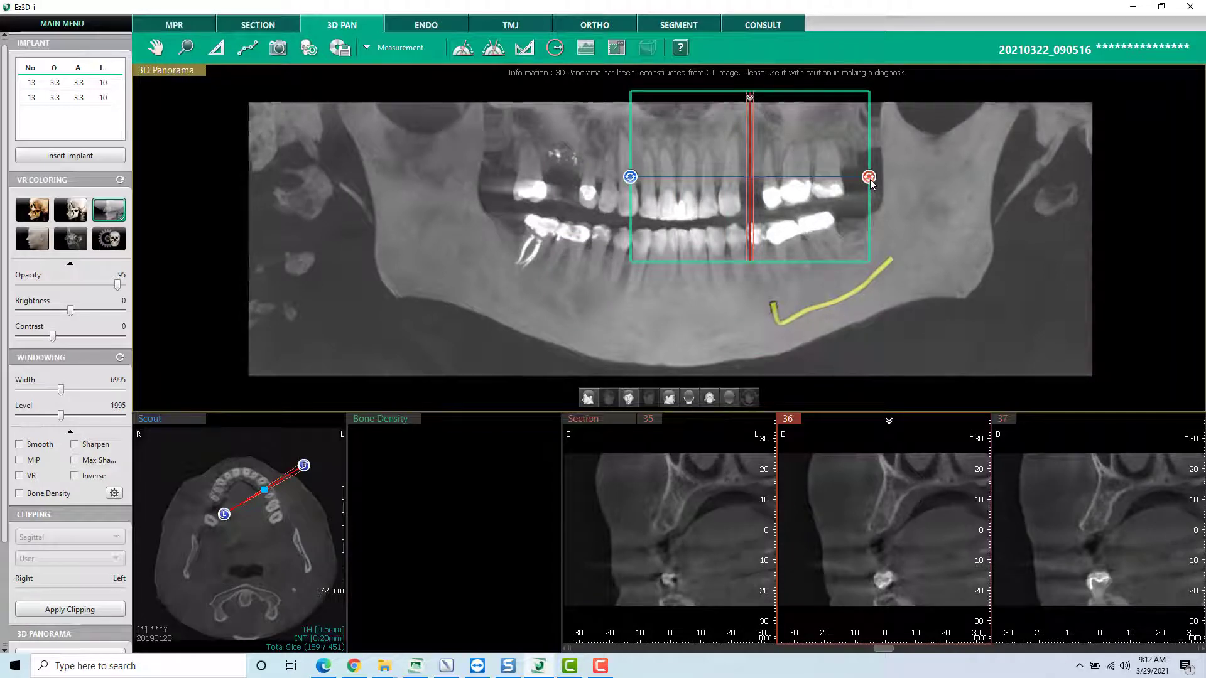
left_click_drag(869, 177, 874, 176)
left_click_drag(803, 158, 806, 157)
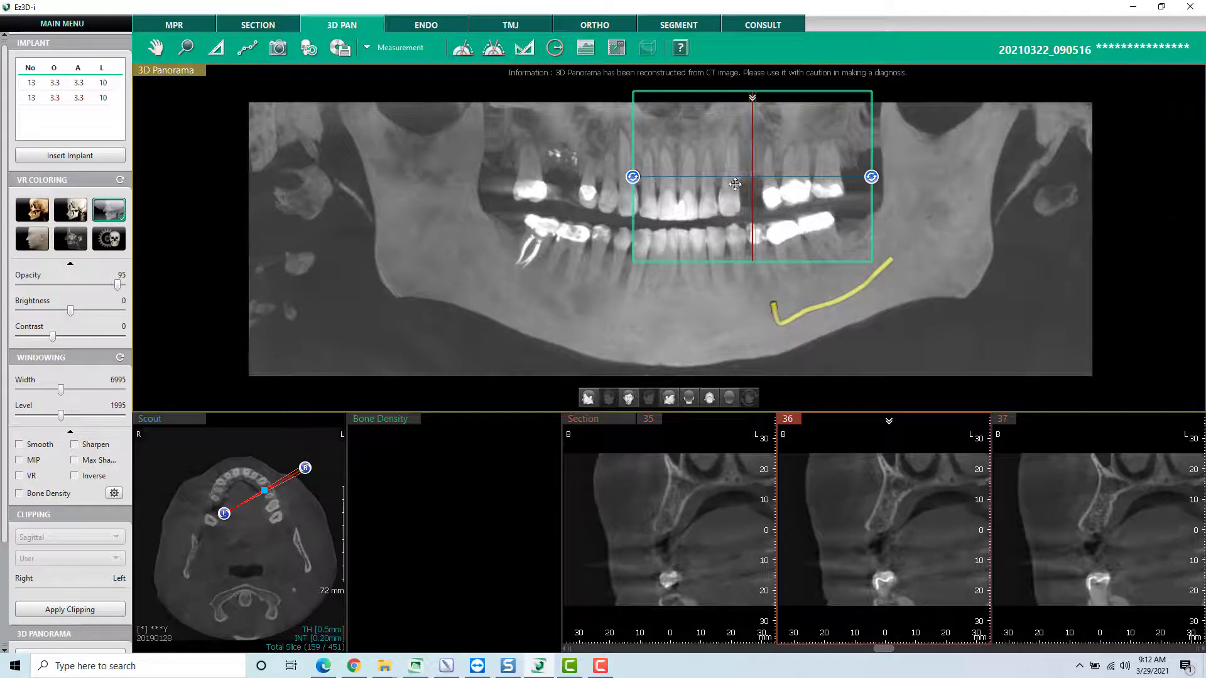
left_click_drag(717, 129, 711, 136)
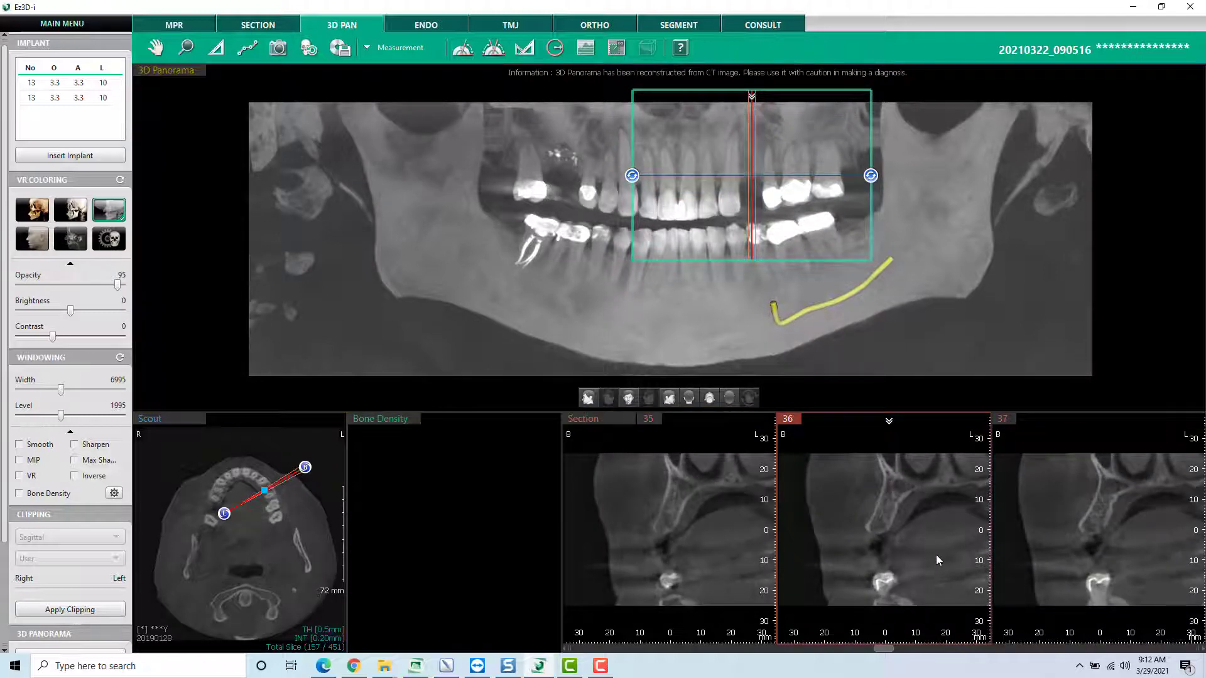
- Enlarge cross-section 36 and measure the width and height of the bone ridge at the missing-tooth gap
double_click(889, 526)
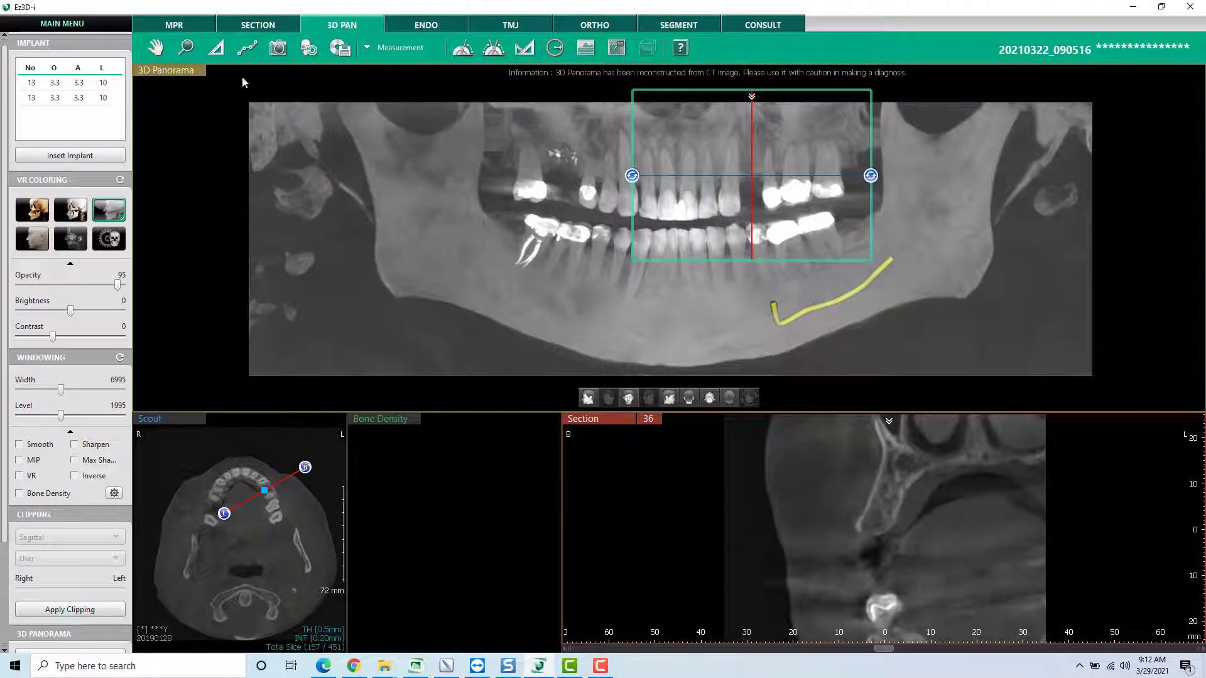
left_click(219, 52)
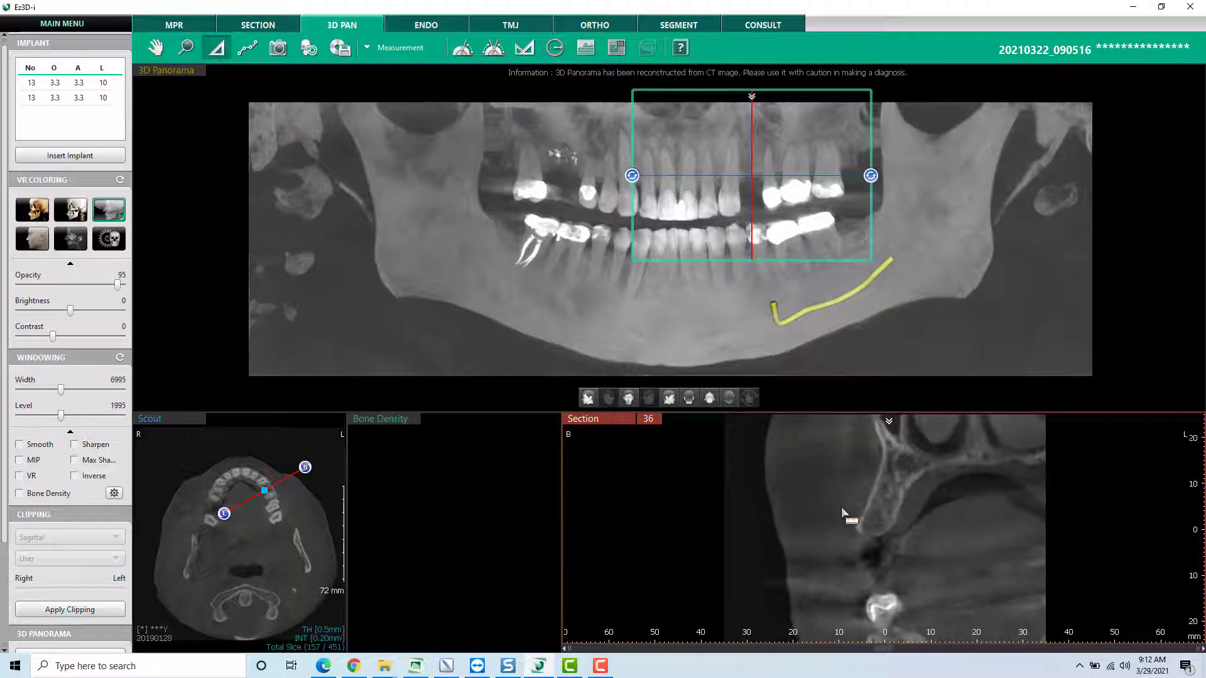
left_click(863, 520)
left_click(893, 520)
left_click(869, 533)
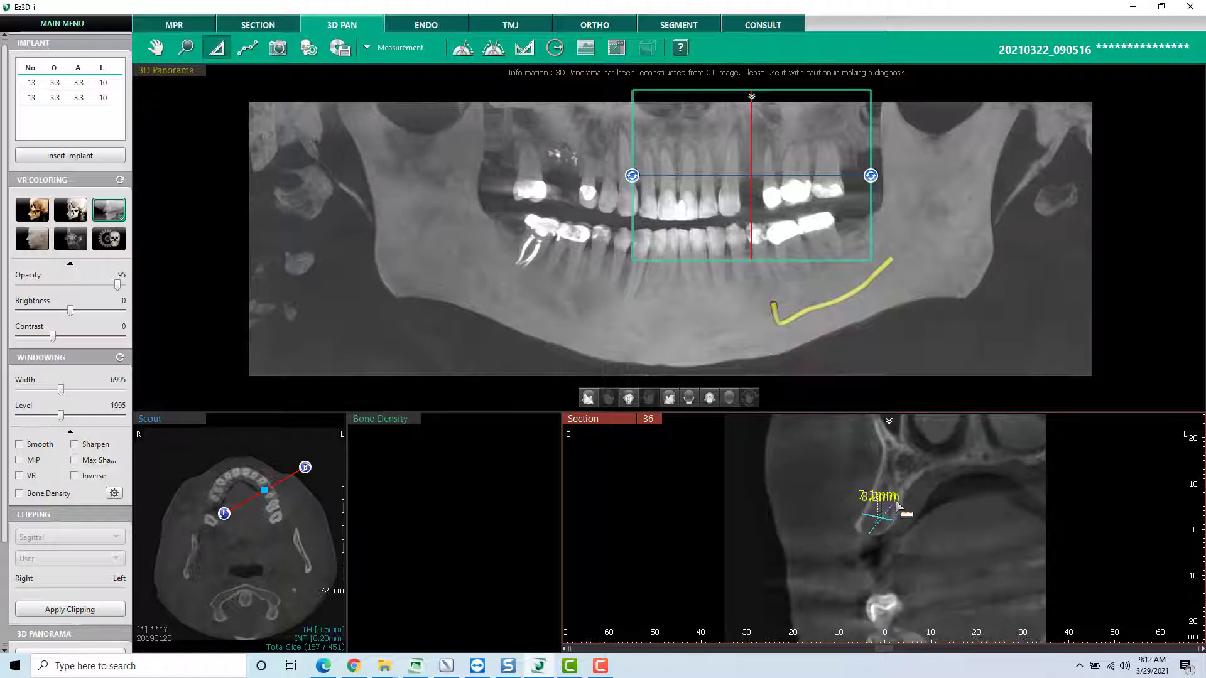
left_click(901, 461)
key("Escape")
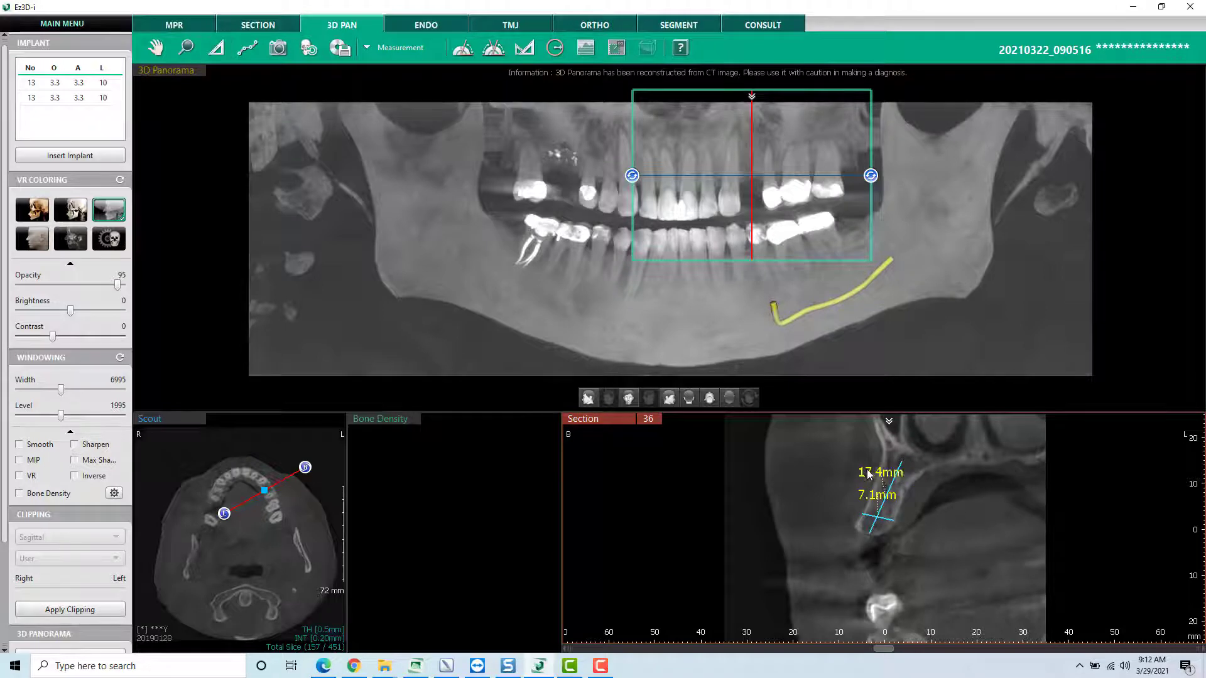
- Move both measurement labels away from the ridge in section 36, and delete the two measurements
left_click_drag(885, 474, 716, 445)
left_click_drag(877, 495, 721, 489)
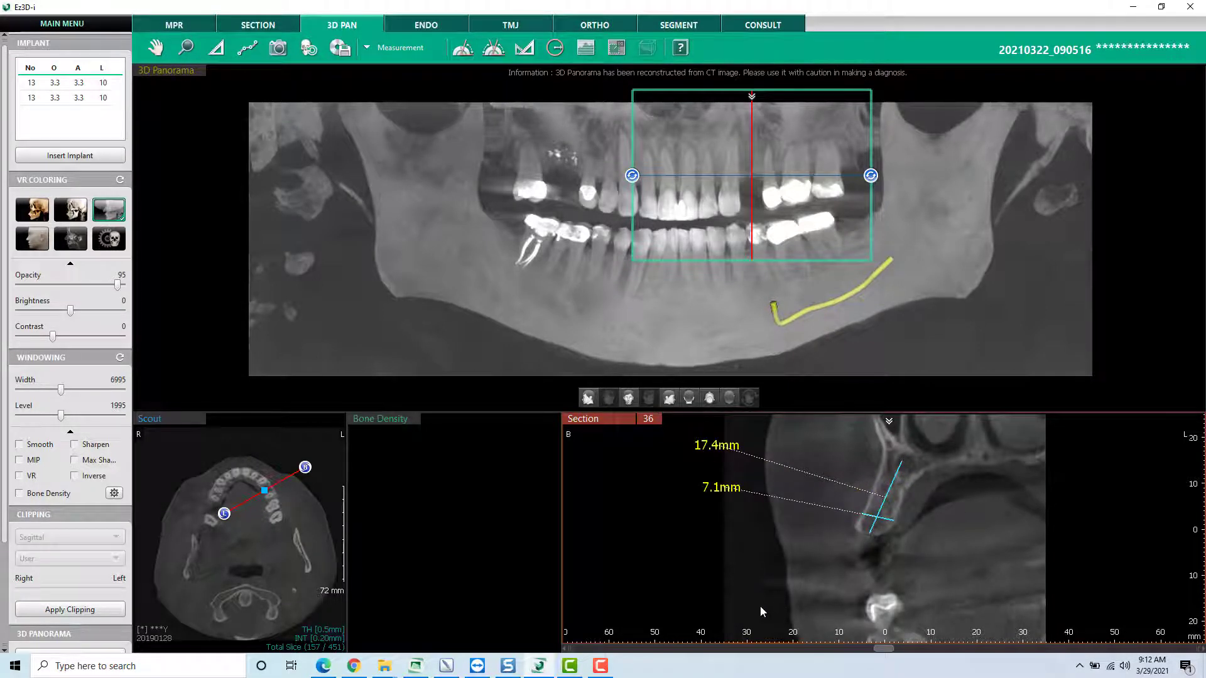
right_click(728, 490)
left_click(748, 510)
right_click(721, 449)
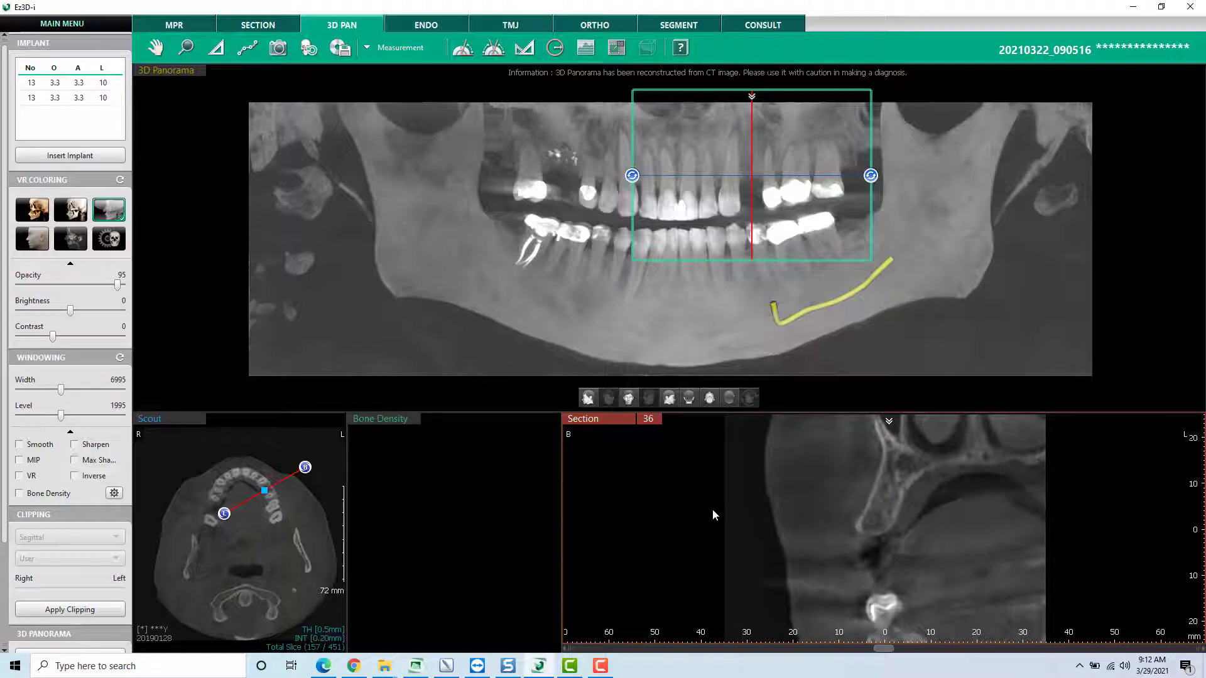
- Set up a single implant for tooth 12 using Straumann Implant with the Bone Level Roxolid SLA line-up
left_click(80, 157)
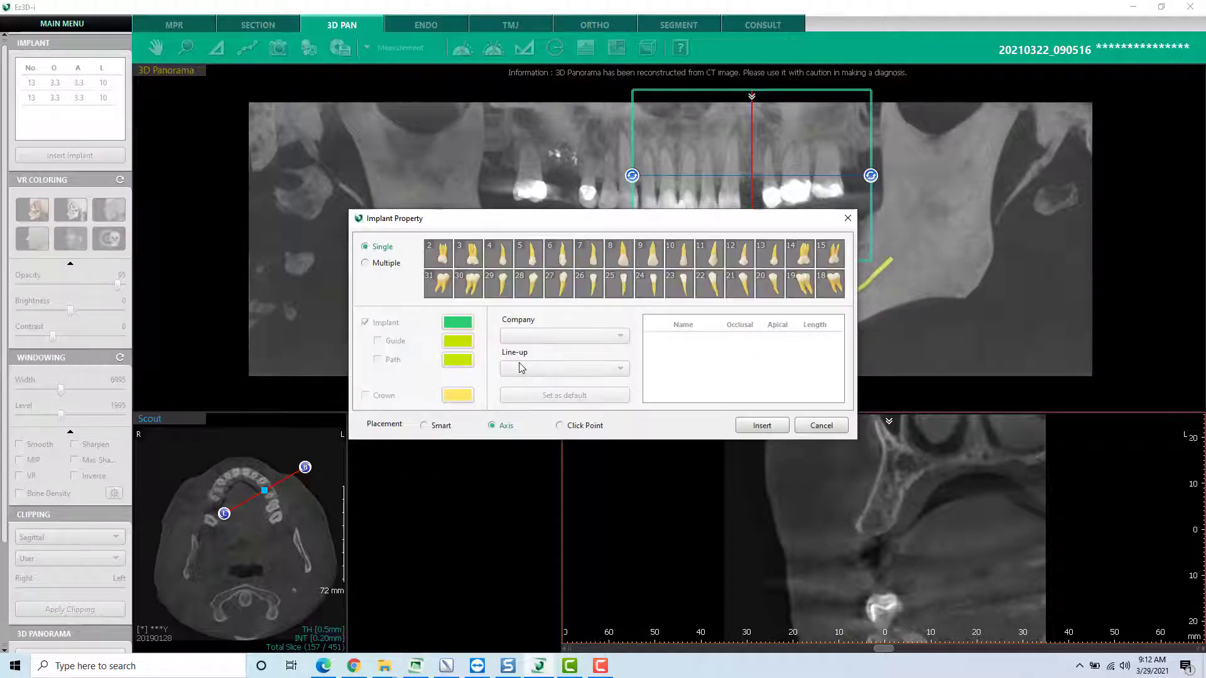
left_click(745, 256)
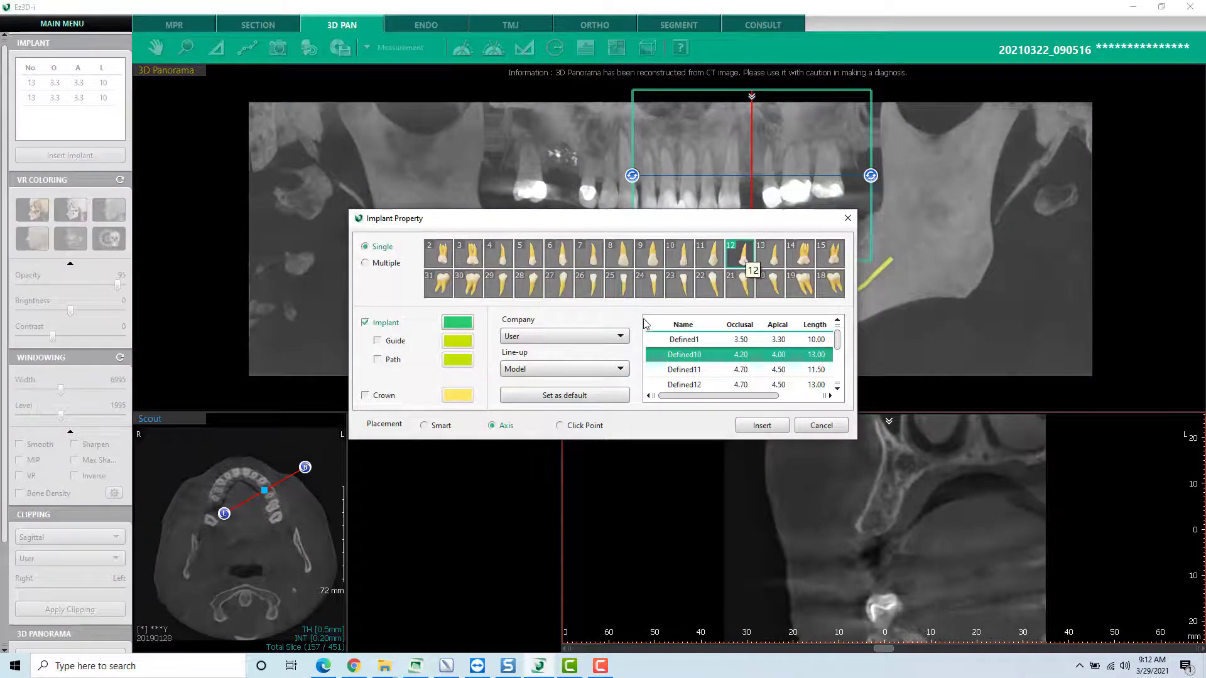
left_click(595, 342)
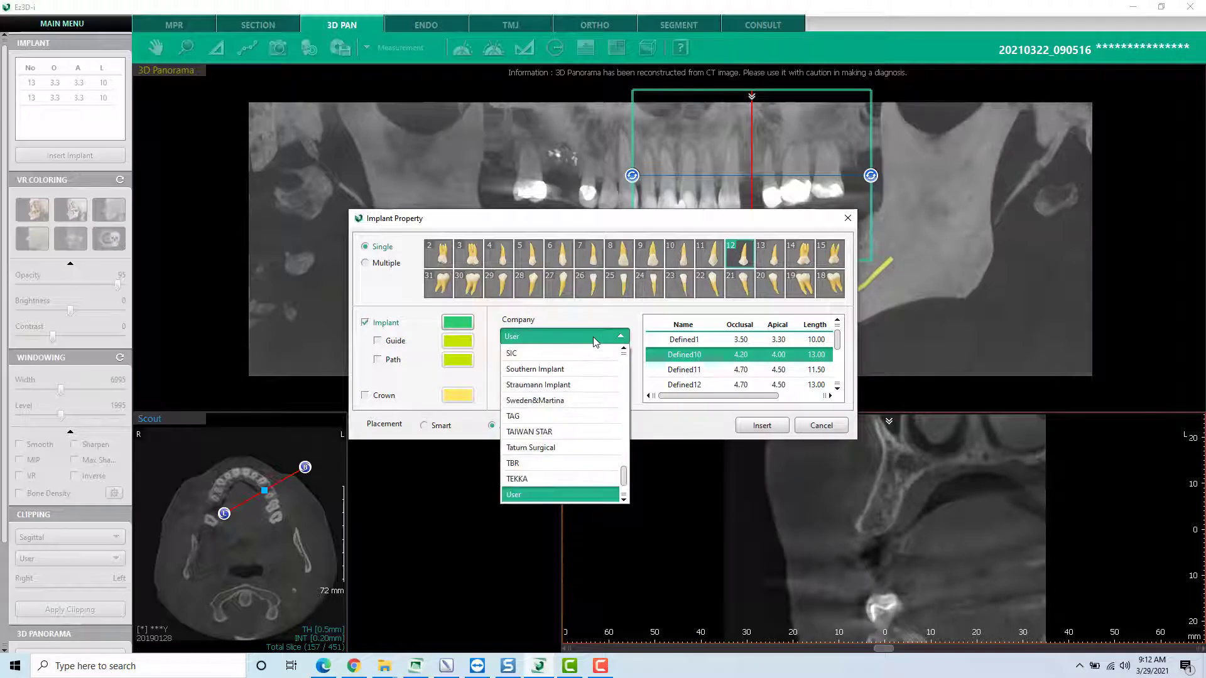
key("s")
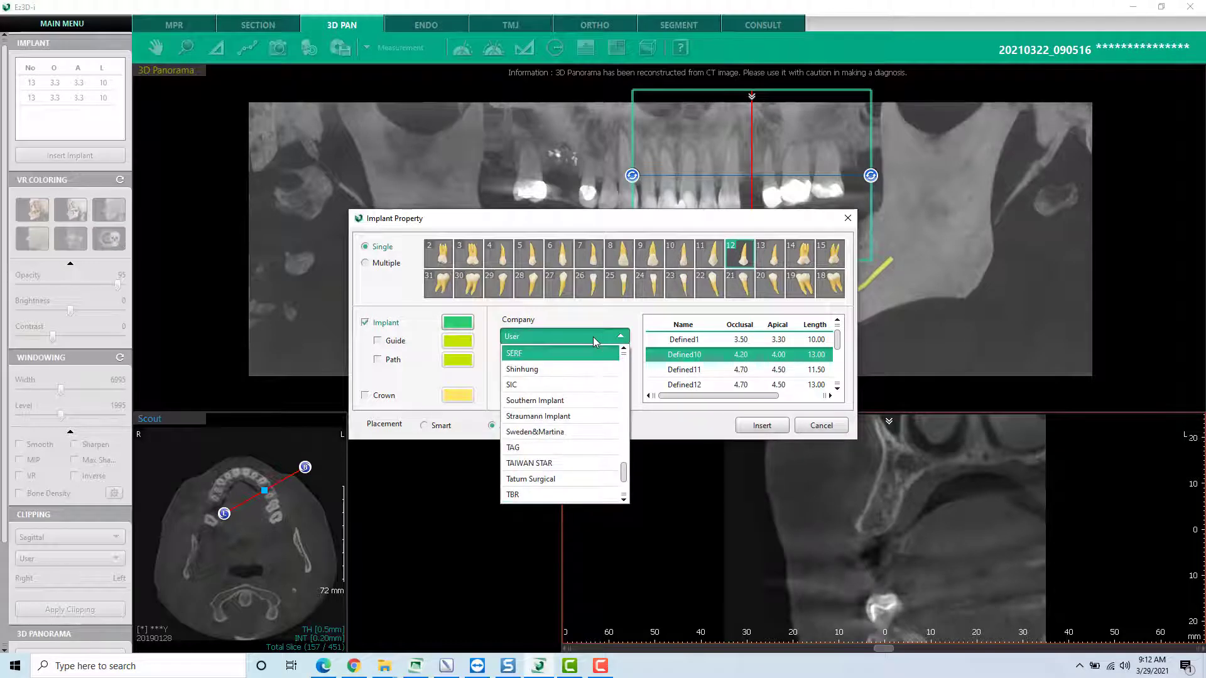
left_click(565, 416)
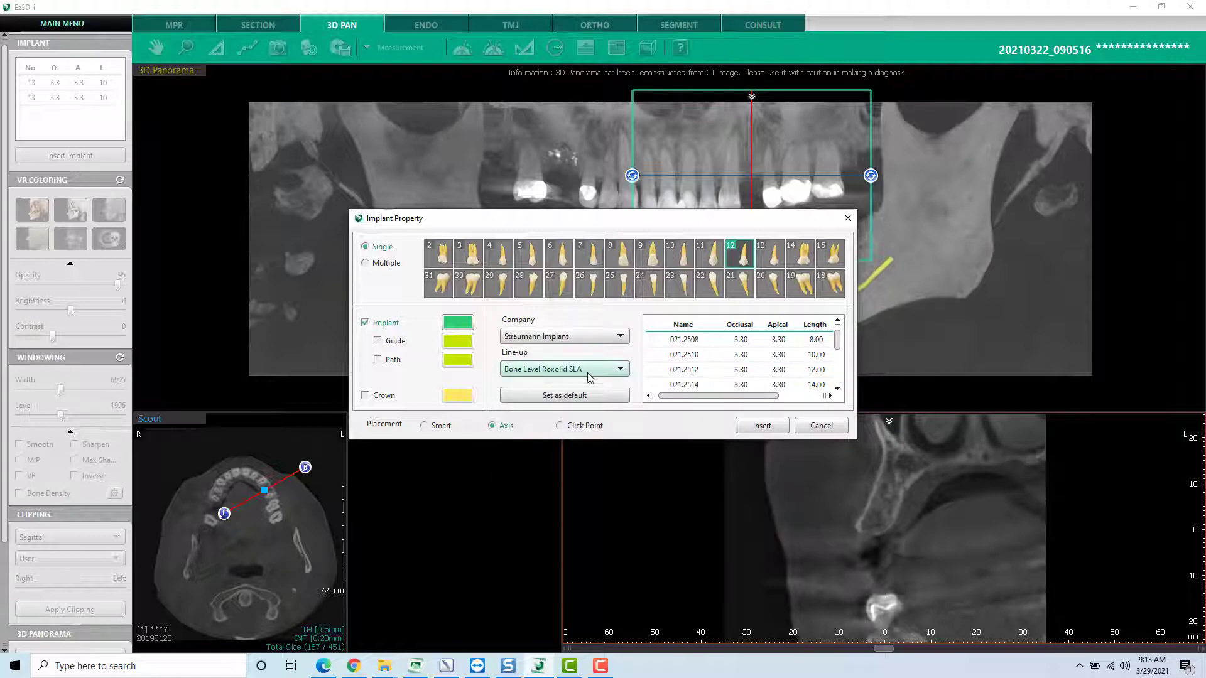
left_click(624, 371)
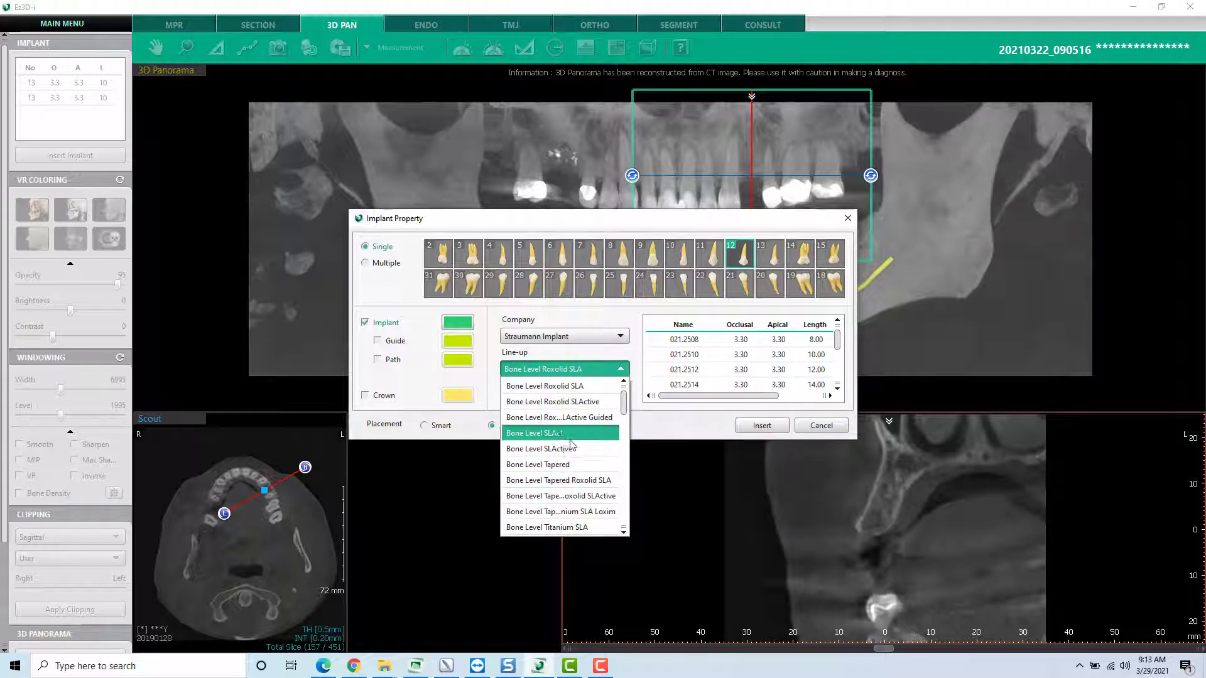
left_click(584, 374)
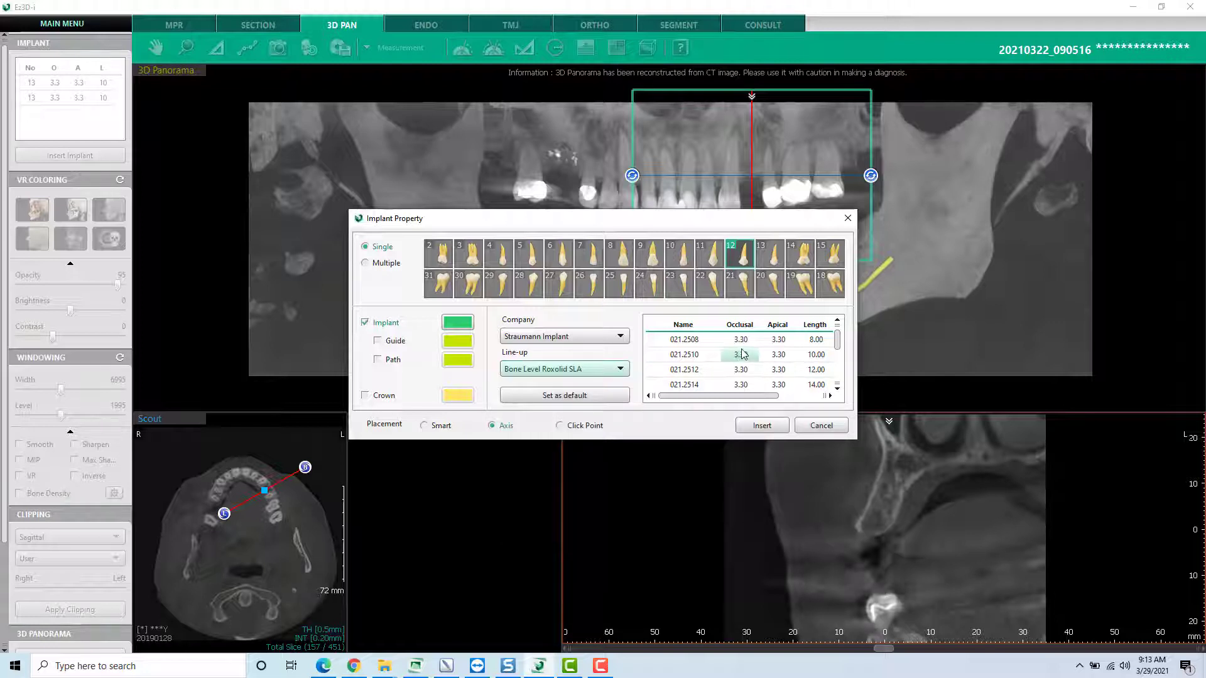
- Select implant model 021.4510 with Click Point placement, and insert it at the ridge crest in section 36
scroll(785, 358, "down", 1)
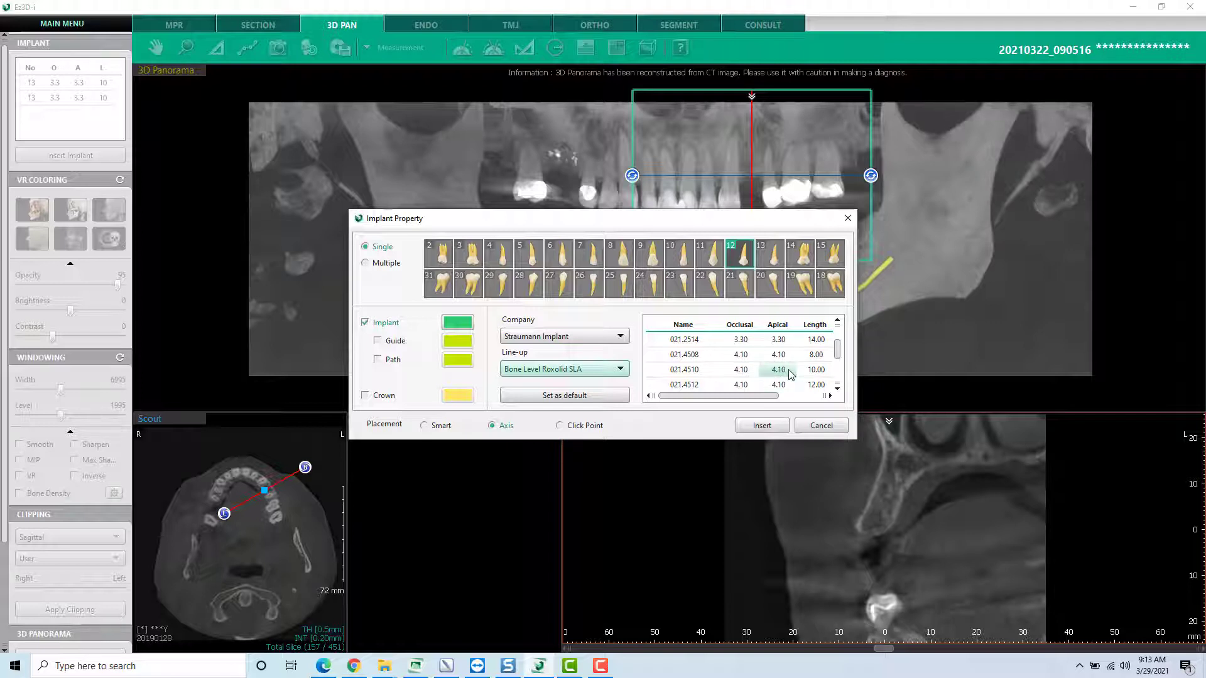
left_click(790, 375)
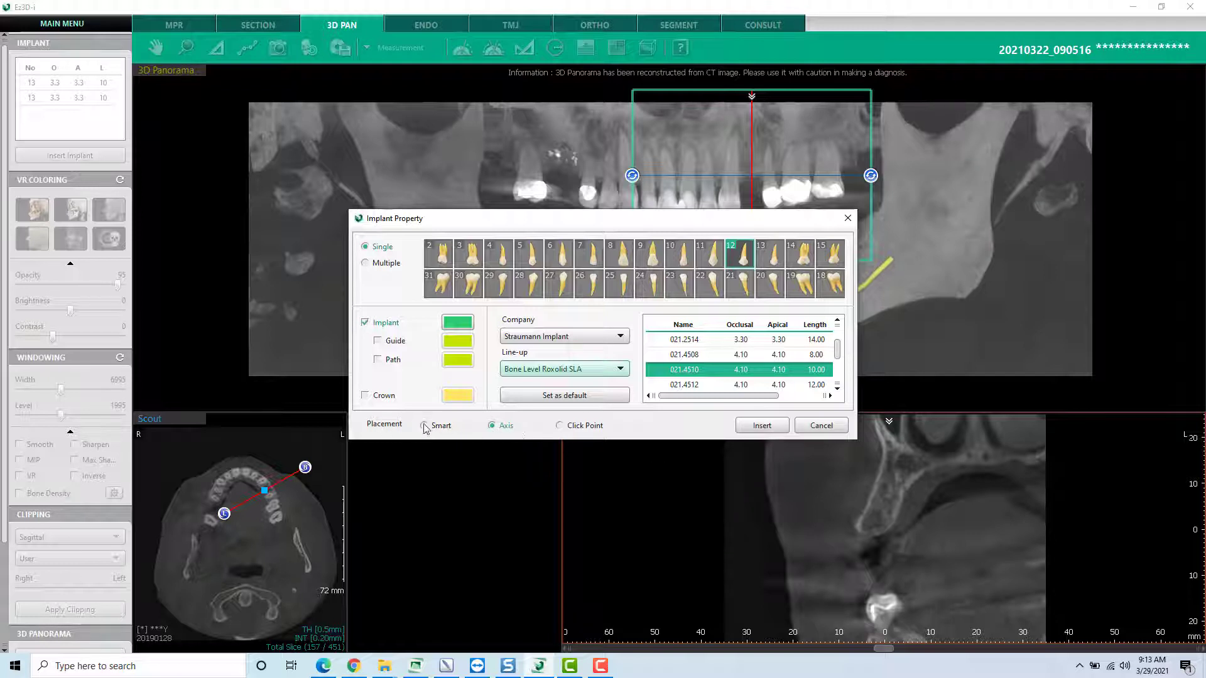
left_click(559, 426)
left_click(755, 427)
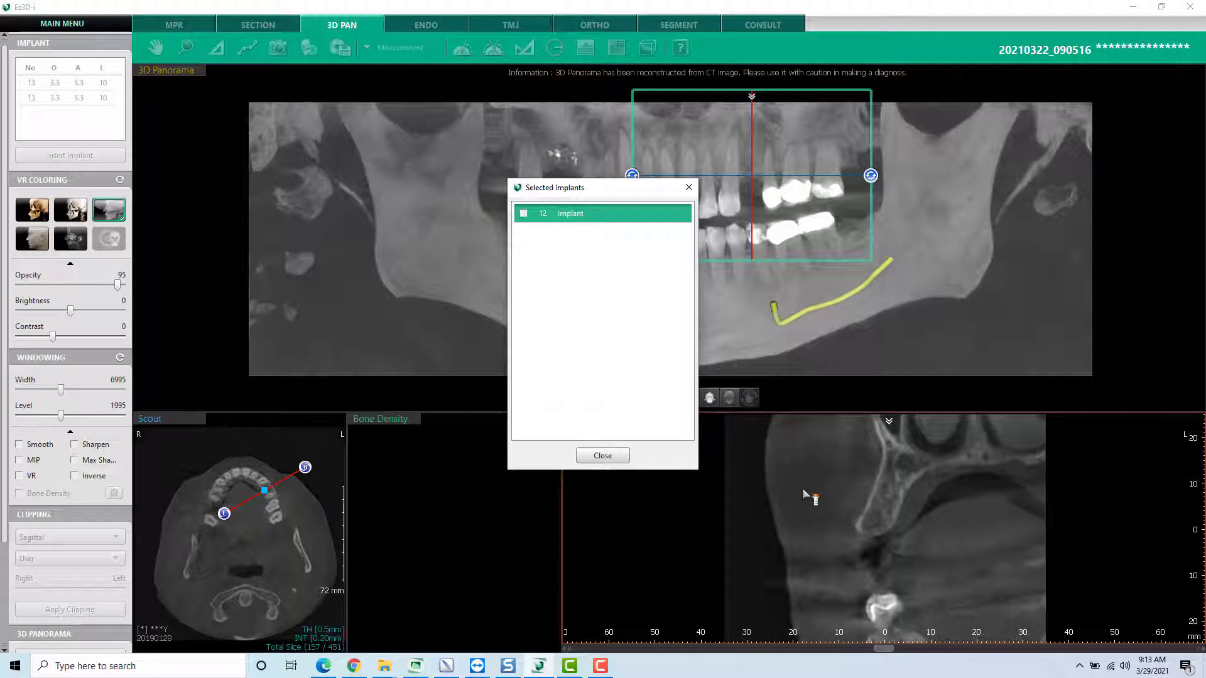
left_click(872, 530)
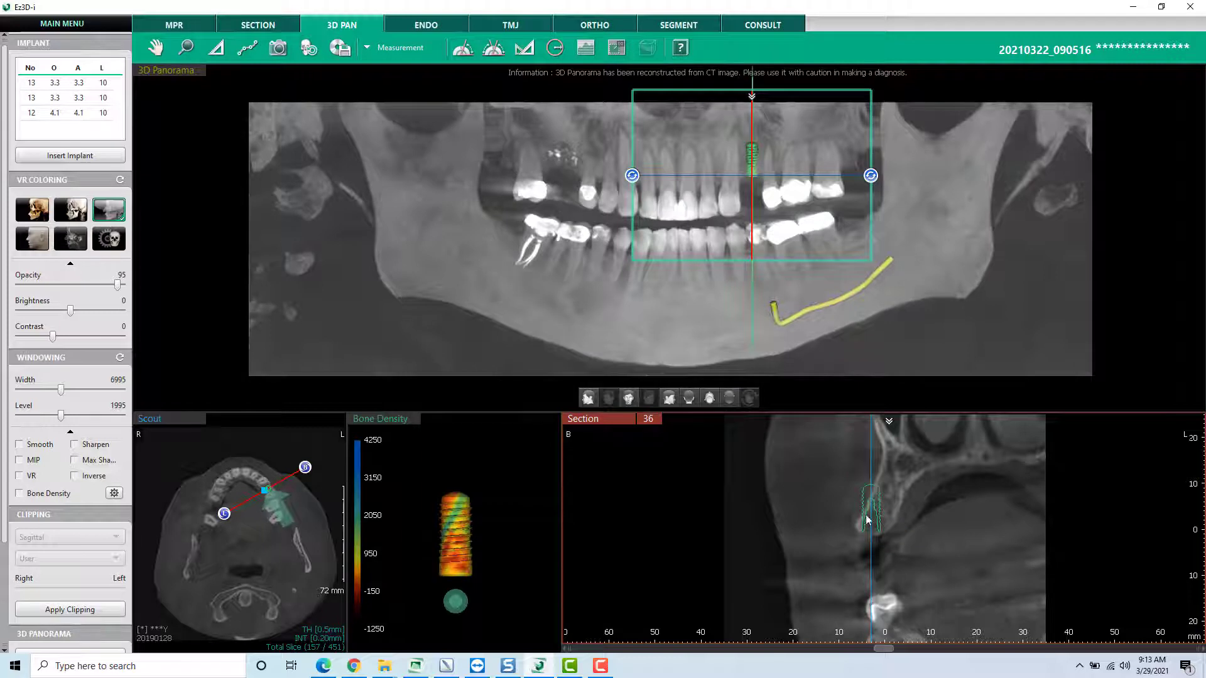
- Move and tilt the tooth 12 implant in section 36 so it sits inside the ridge along its slanted axis
left_click(871, 503)
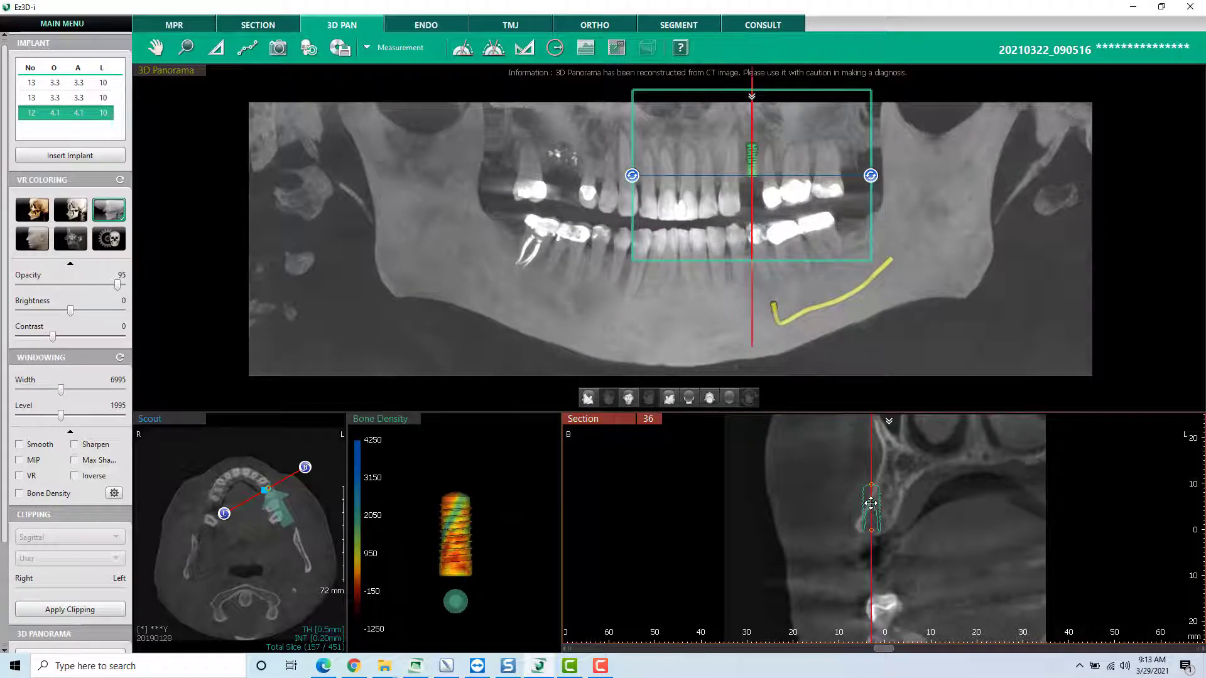
mouse_move(871, 503)
left_mouse_down()
mouse_move(928, 498)
mouse_move(879, 500)
left_mouse_up()
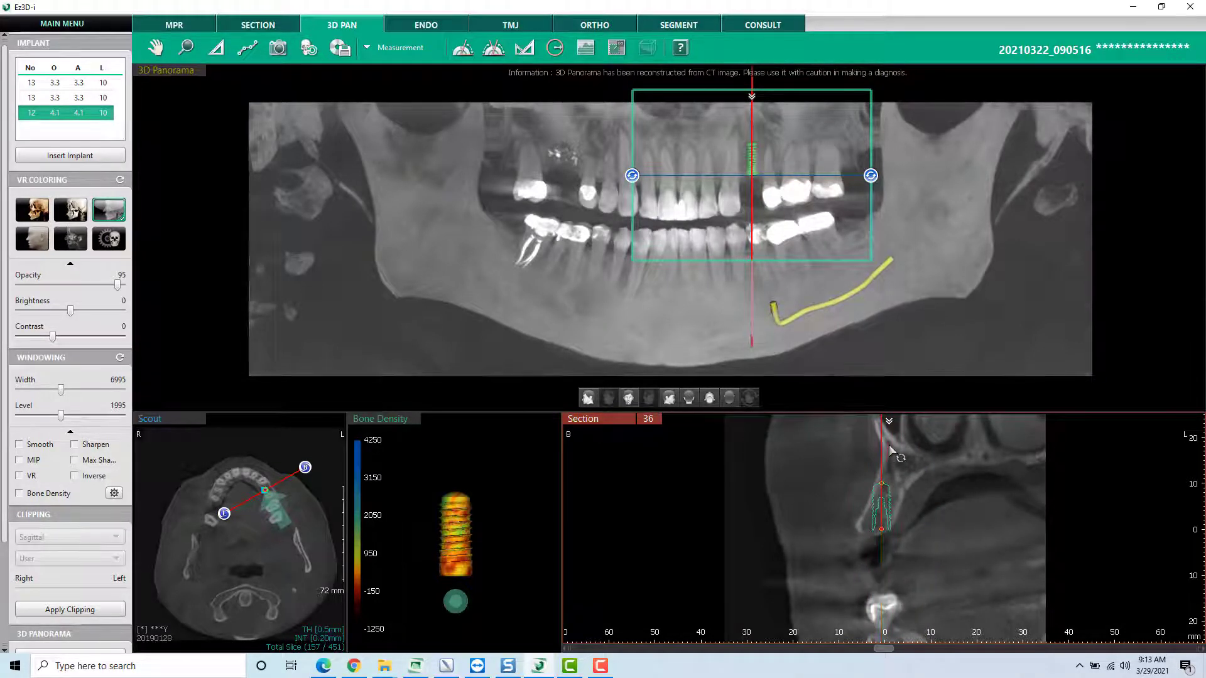
left_click_drag(892, 451, 904, 455)
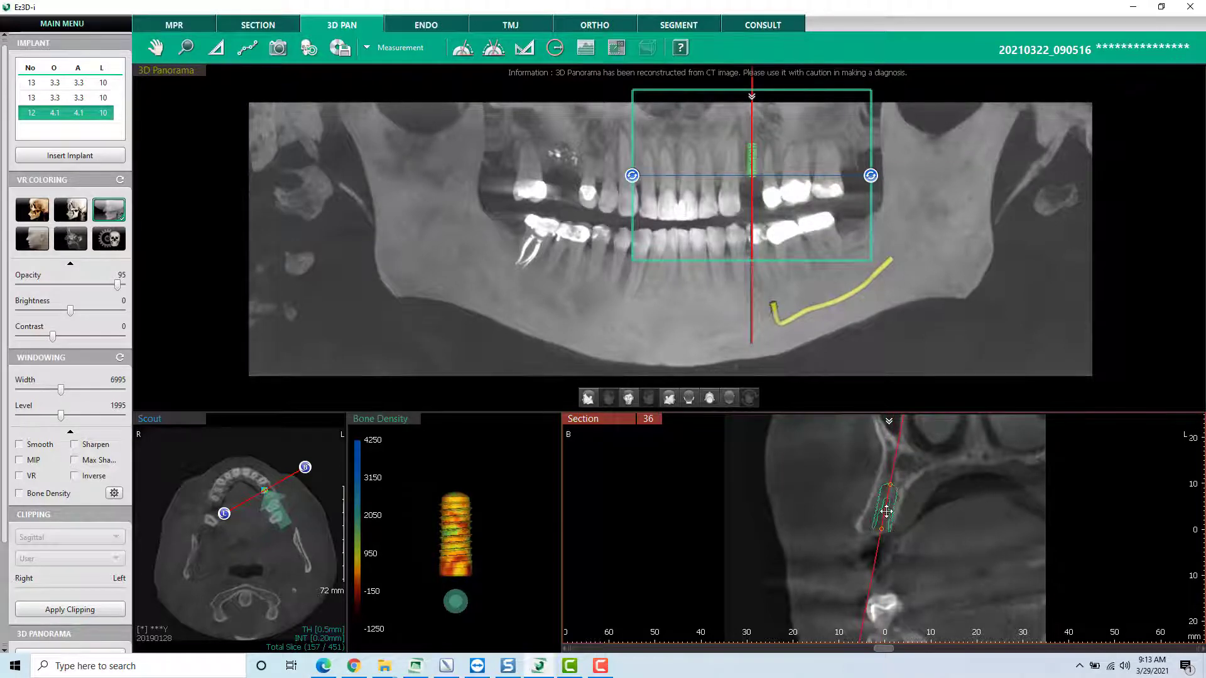
left_click_drag(886, 511, 882, 509)
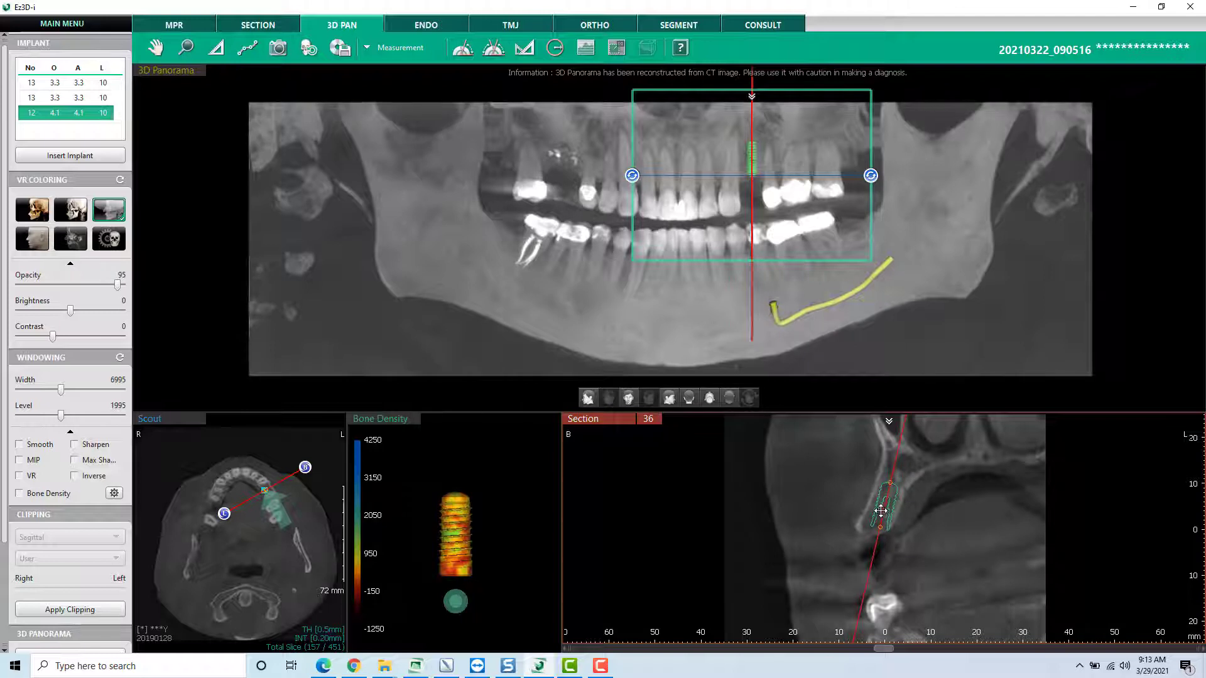
left_click_drag(881, 511, 879, 511)
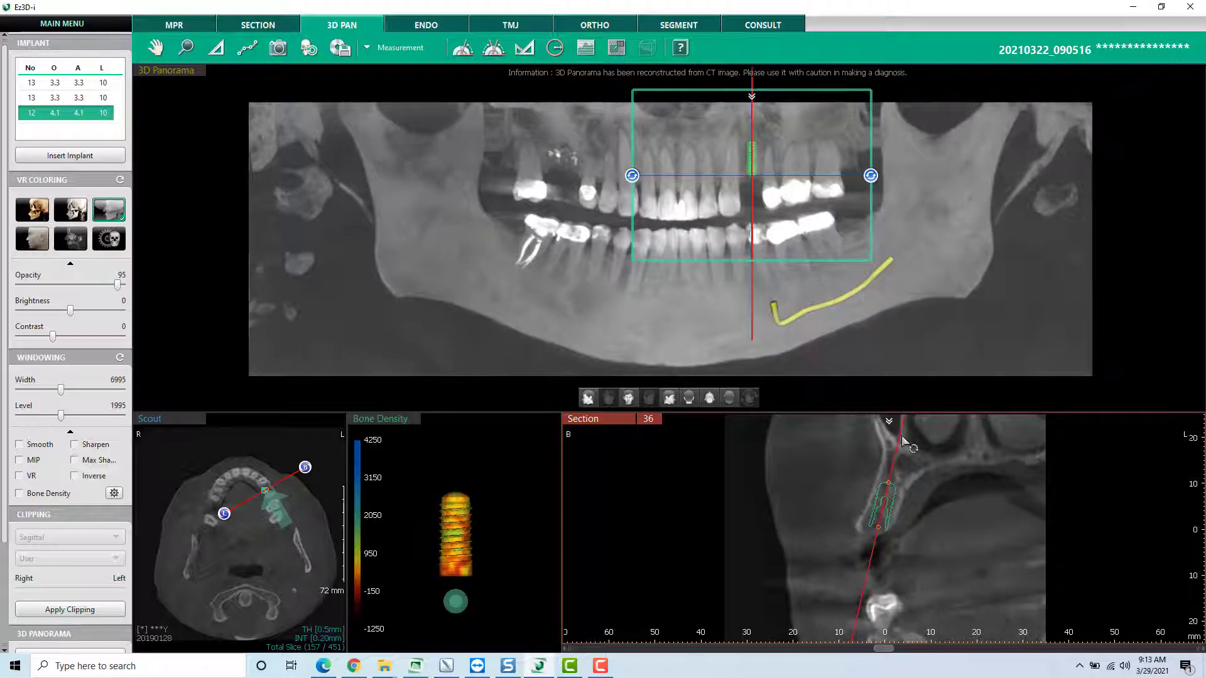
left_click_drag(912, 439, 915, 458)
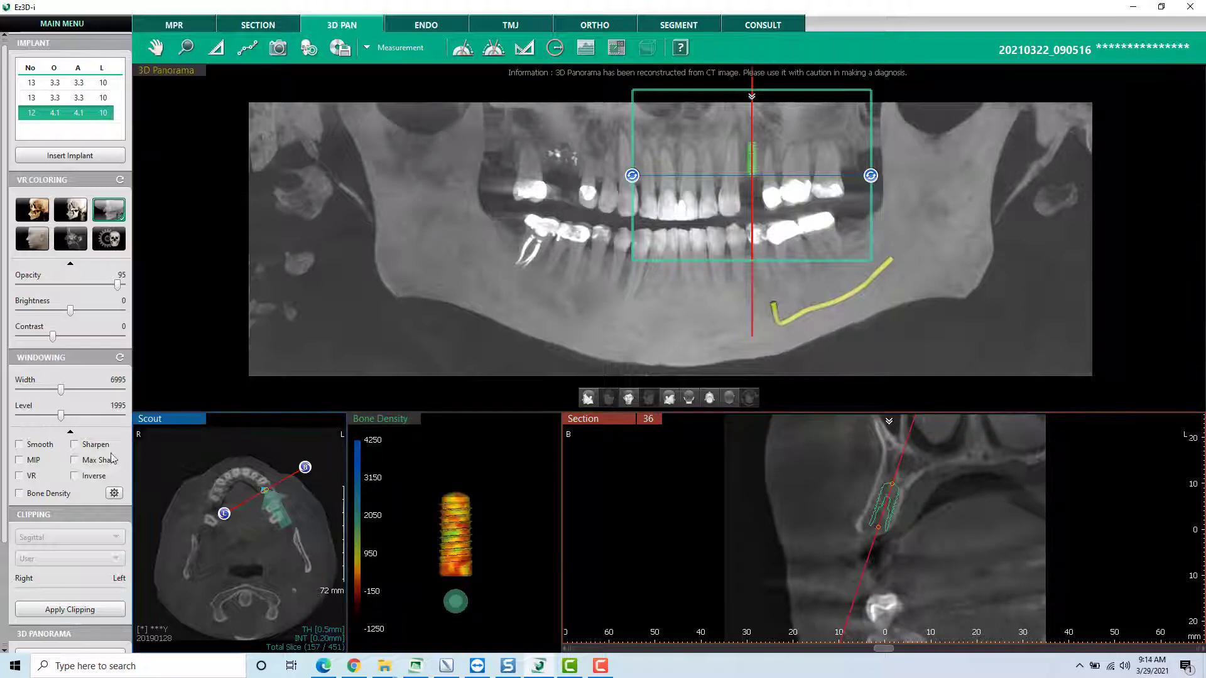
- Check the layout choices and keep the 3D Panorama layout with Scout, Implant Bone Density and three section views
left_click_drag(5, 408, 0, 564)
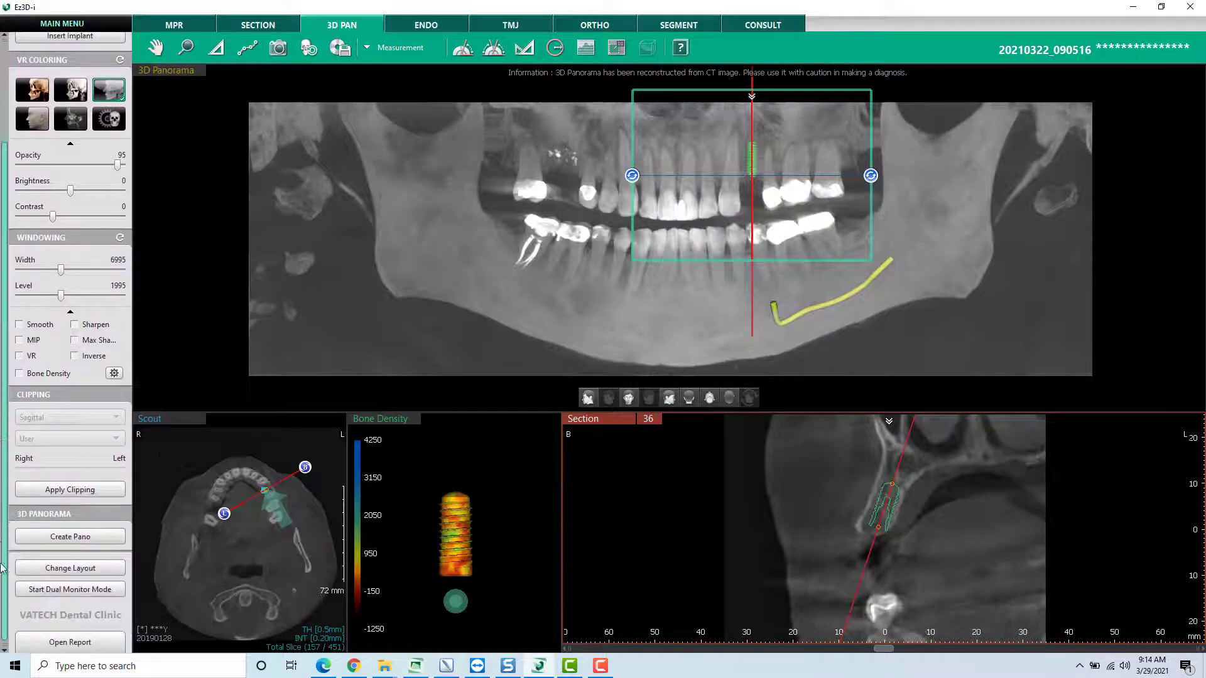
left_click(87, 569)
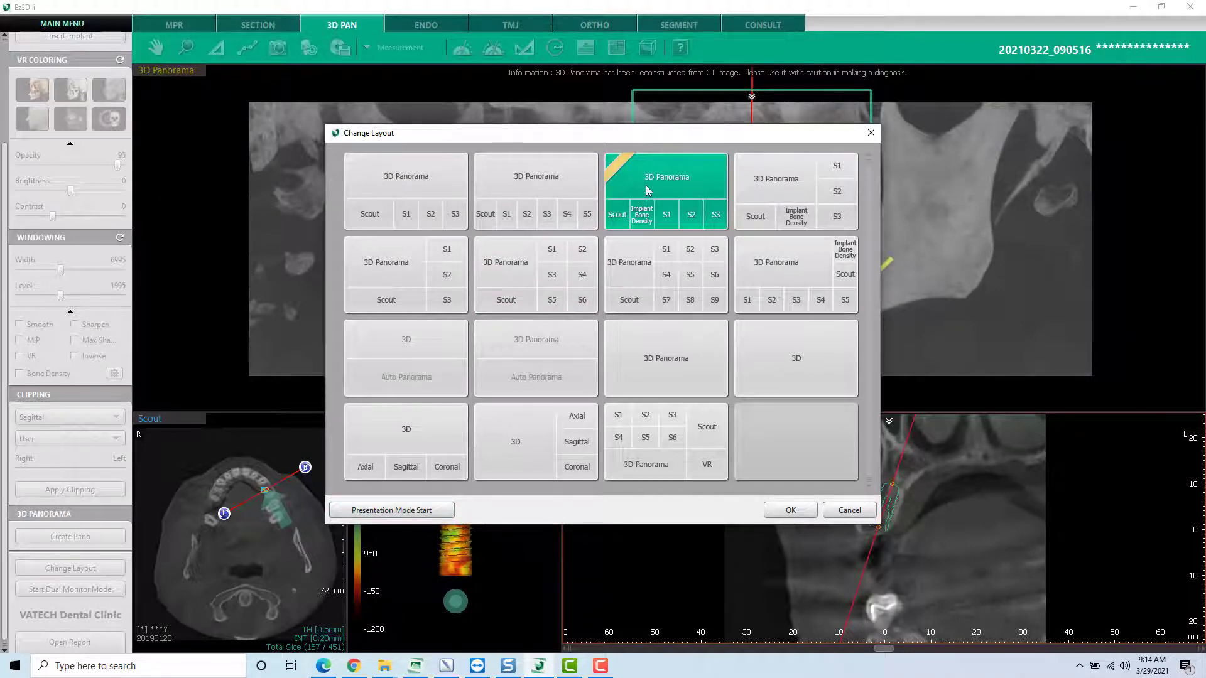
left_click(791, 510)
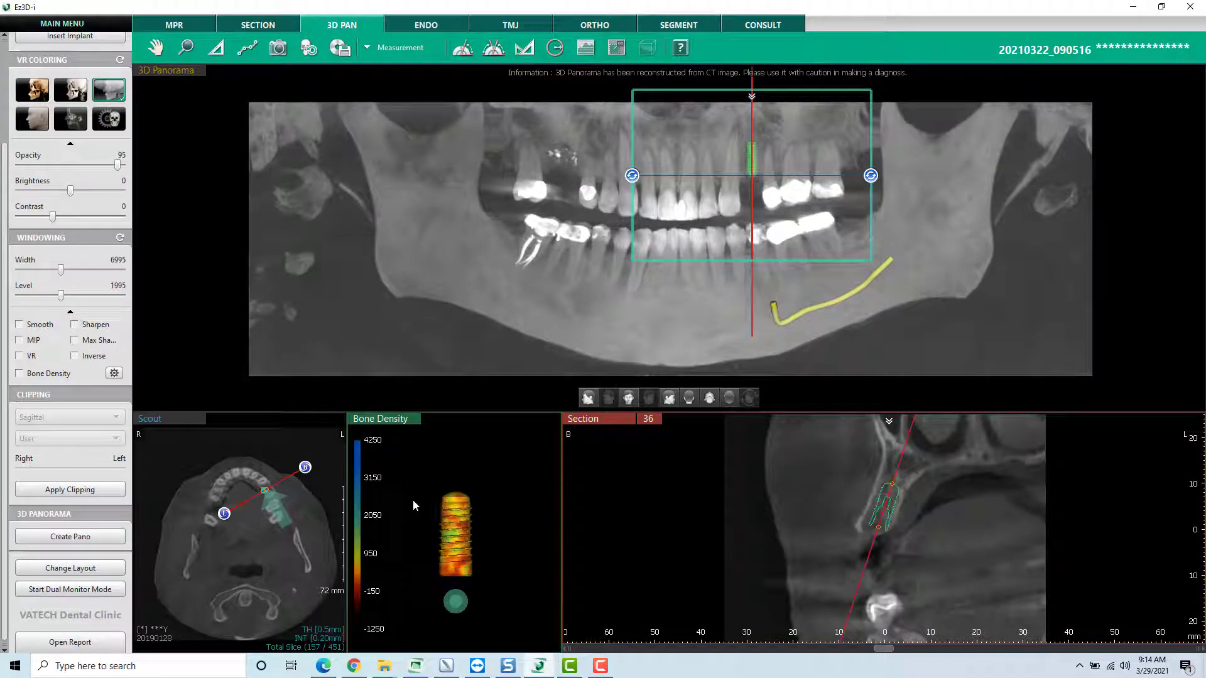
- Rotate the implant's bone density model to examine the density colours around it from several sides
left_click_drag(431, 535, 502, 541)
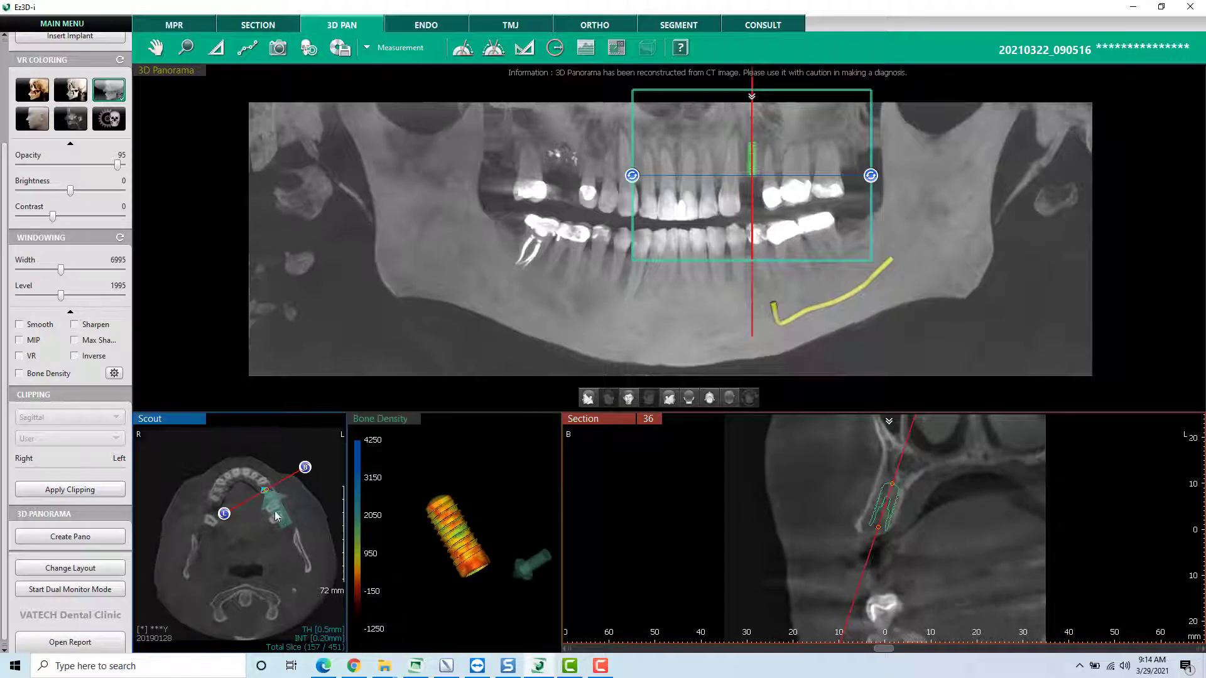
left_click_drag(411, 533, 477, 530)
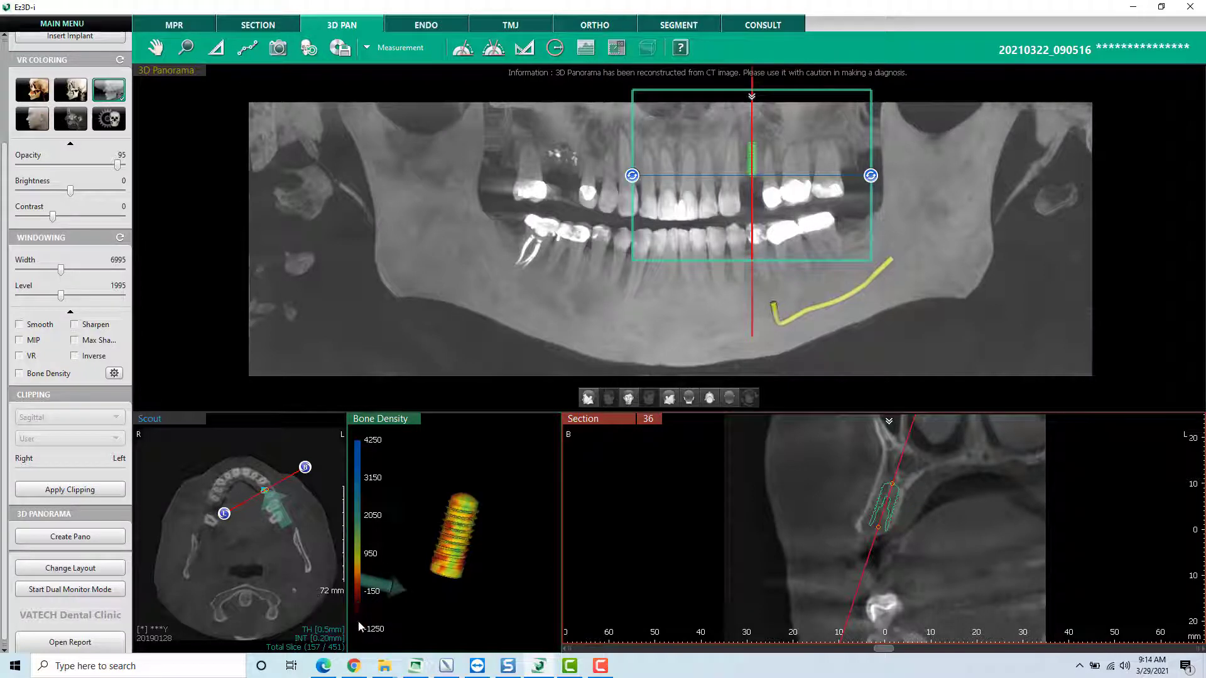
left_click_drag(411, 598, 487, 559)
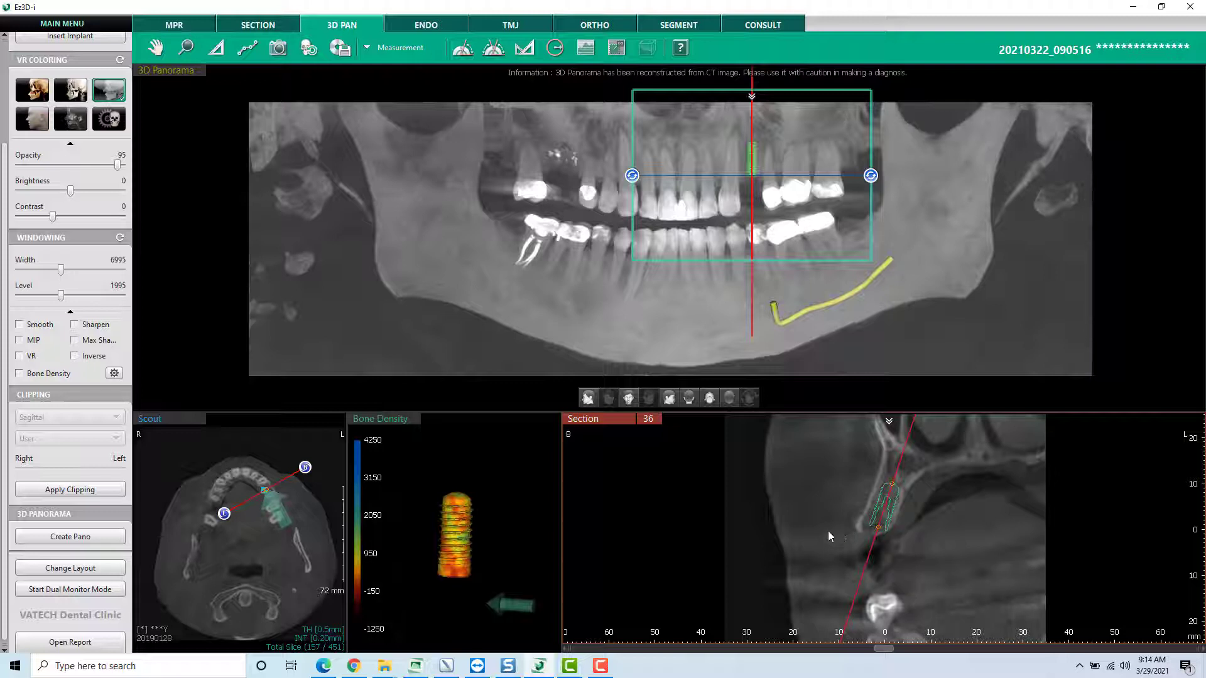
- Switch to the MPR view and bring its simulation options into sight
left_click(174, 24)
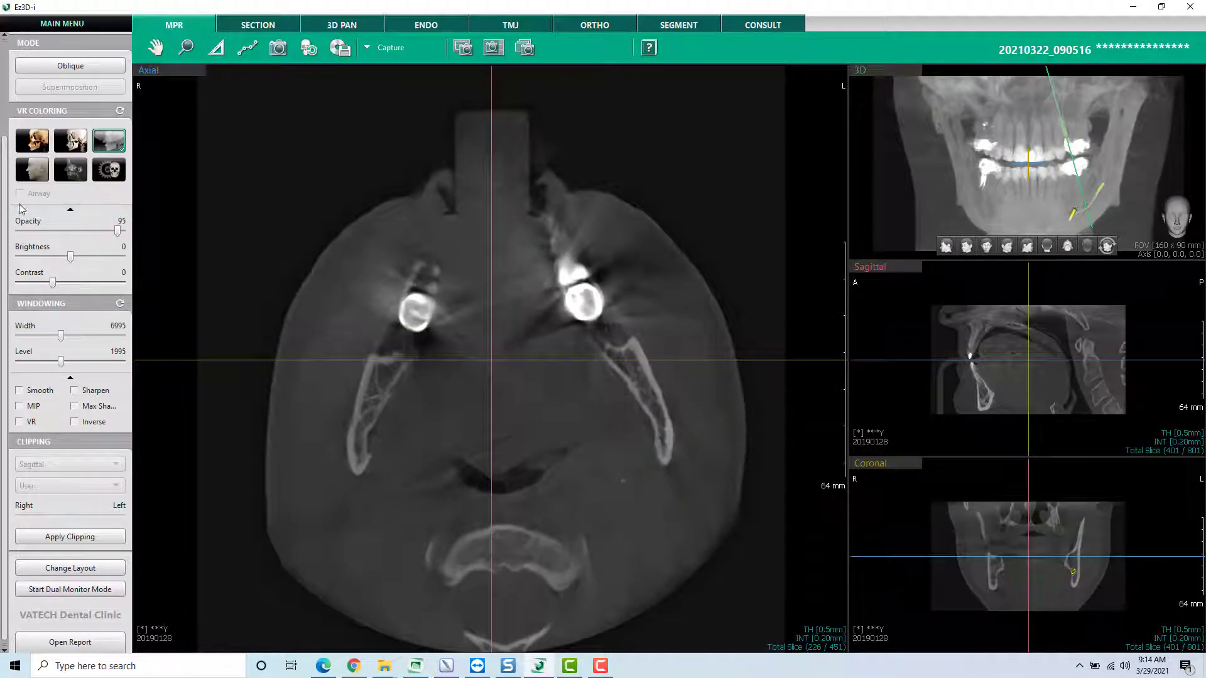
scroll(9, 59, "up", 3)
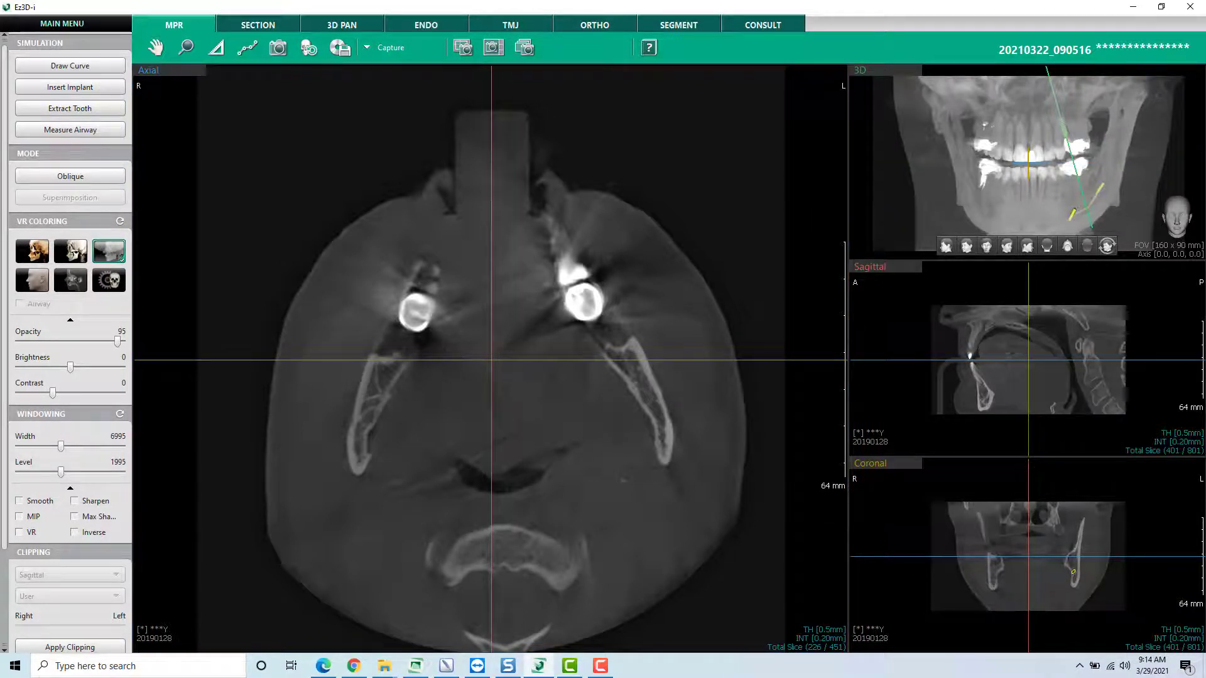
key("F10")
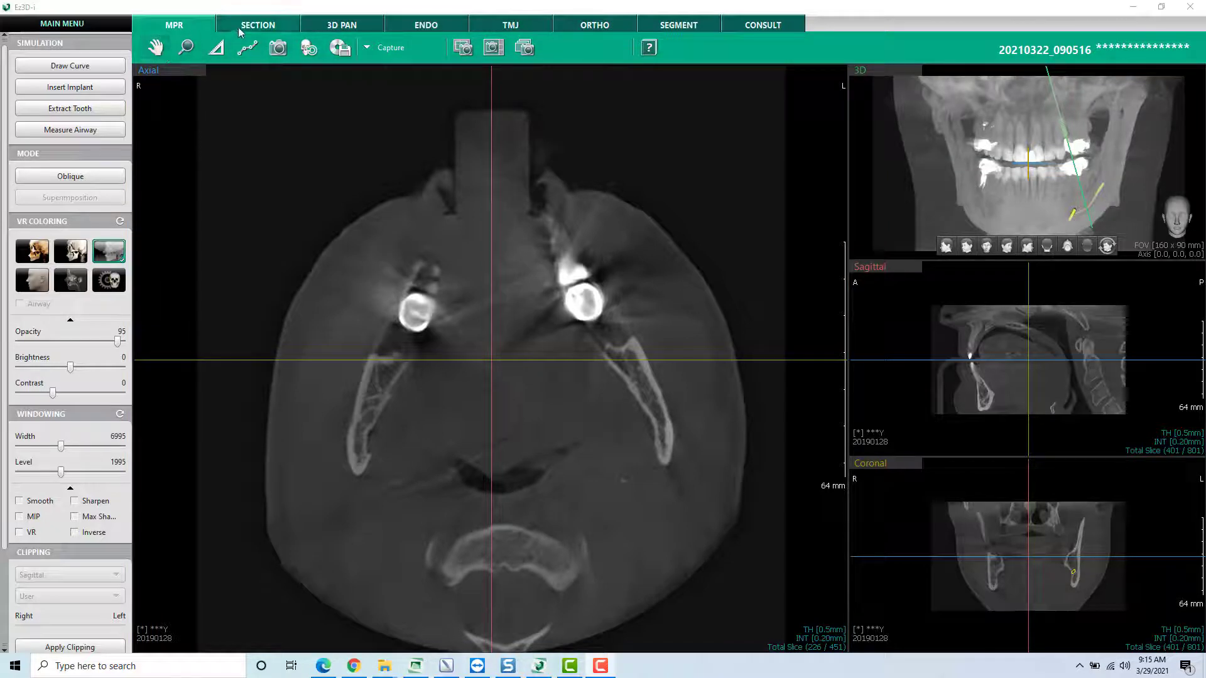
- Pan the axial image slightly, and zoom it in and out with the Zoom tool
left_click(155, 47)
mouse_move(441, 283)
left_mouse_down()
mouse_move(364, 270)
mouse_move(503, 364)
mouse_move(479, 237)
mouse_move(453, 276)
left_mouse_up()
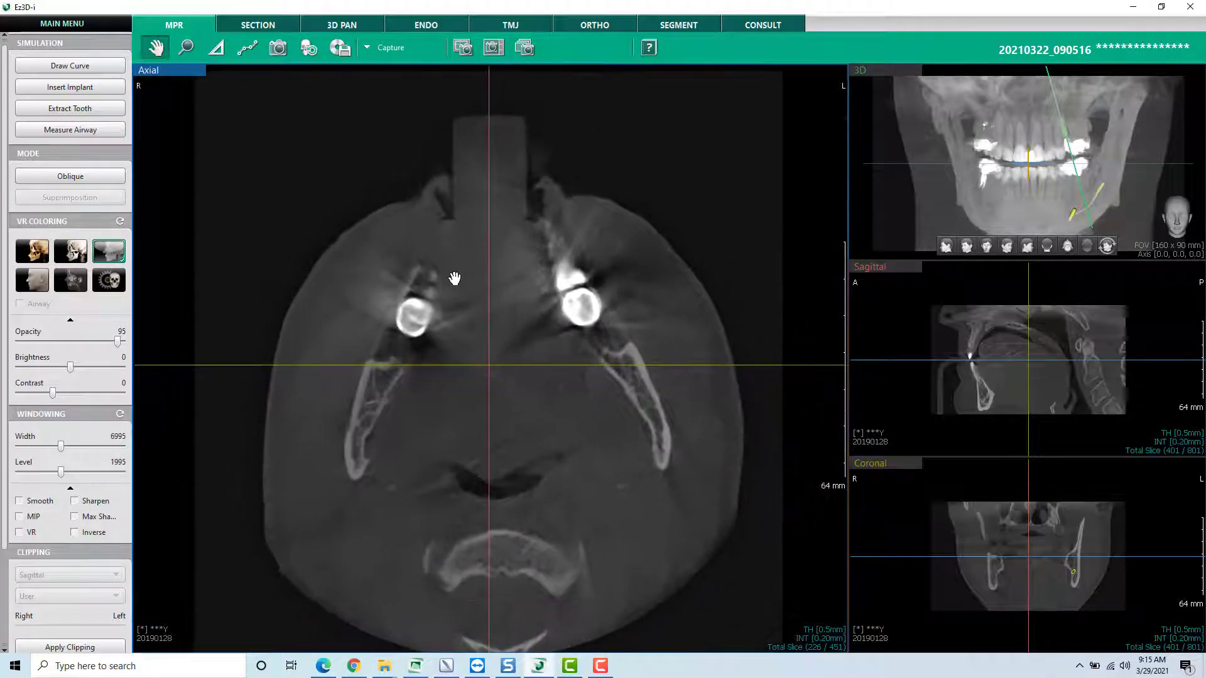
left_click(185, 47)
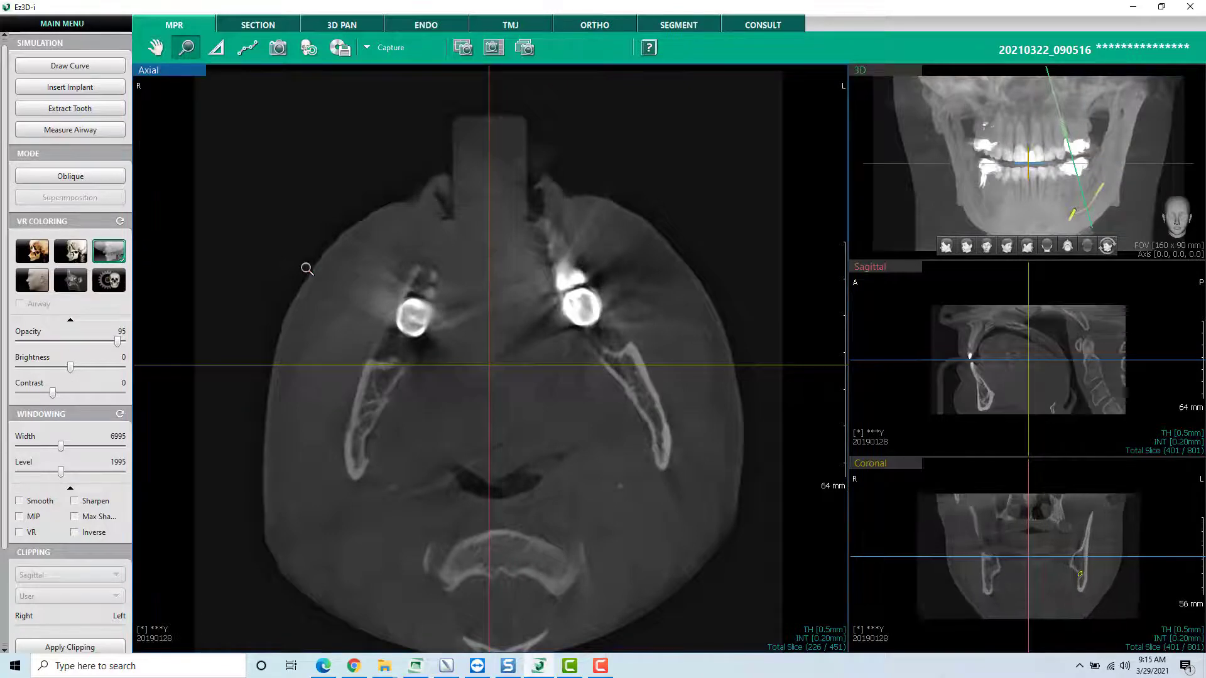
scroll(307, 269, "up", 10)
scroll(310, 271, "down", 11)
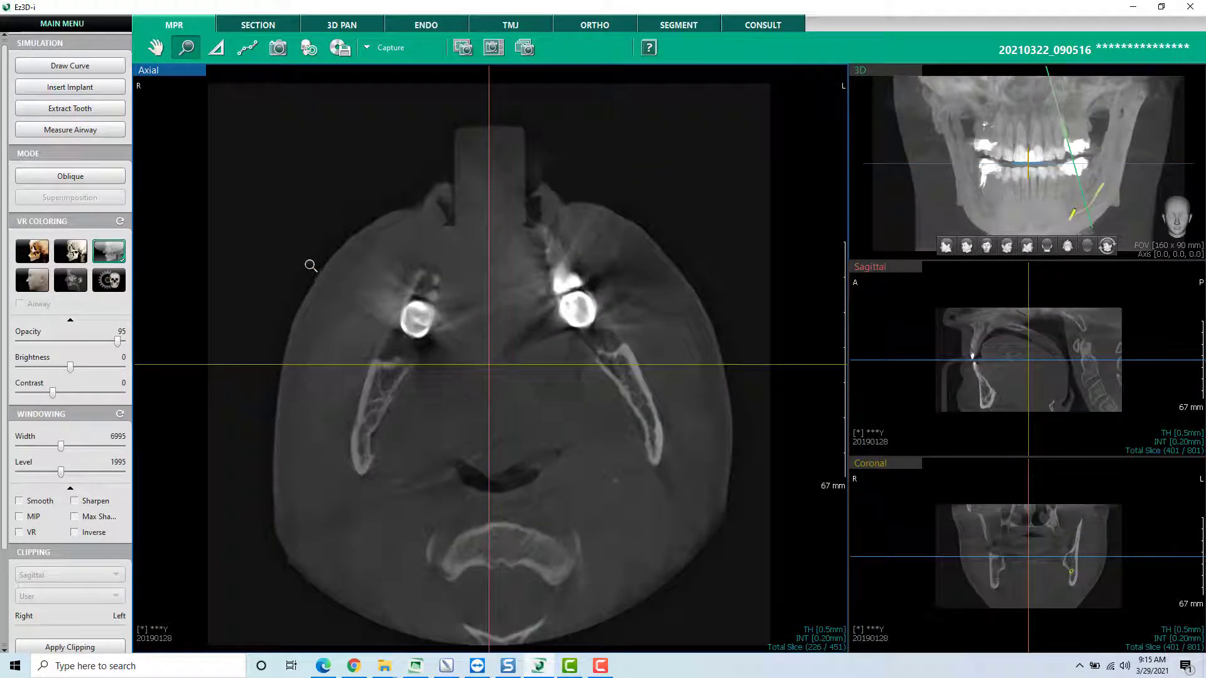
- Measure a horizontal distance of about 28.8 mm in the empty area beside the head on the axial image, and delete that measurement
right_click(309, 265)
left_click(216, 49)
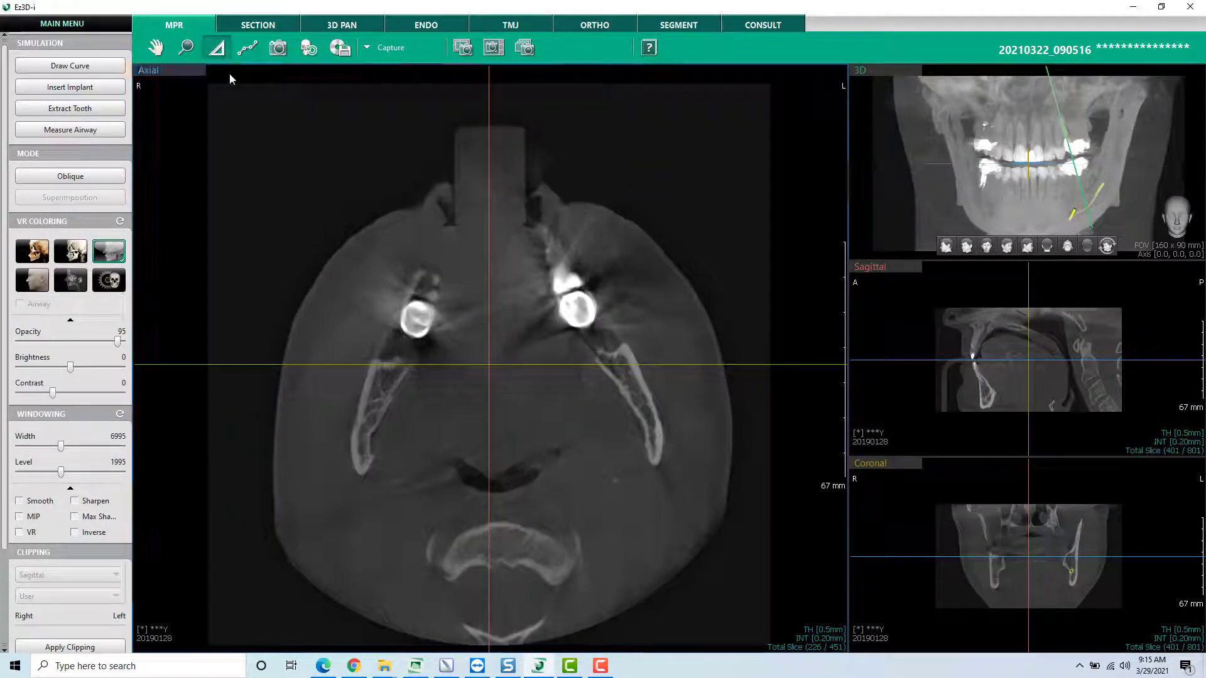
left_click(272, 172)
left_click(373, 172)
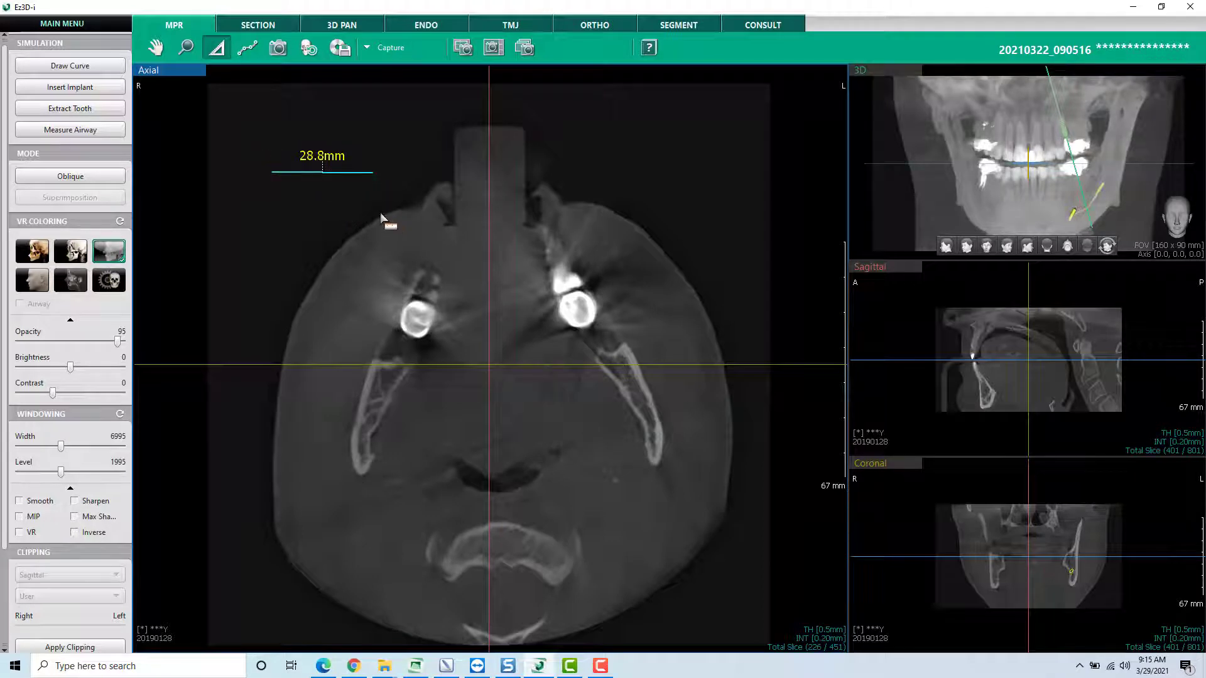
right_click(405, 165)
right_click(318, 170)
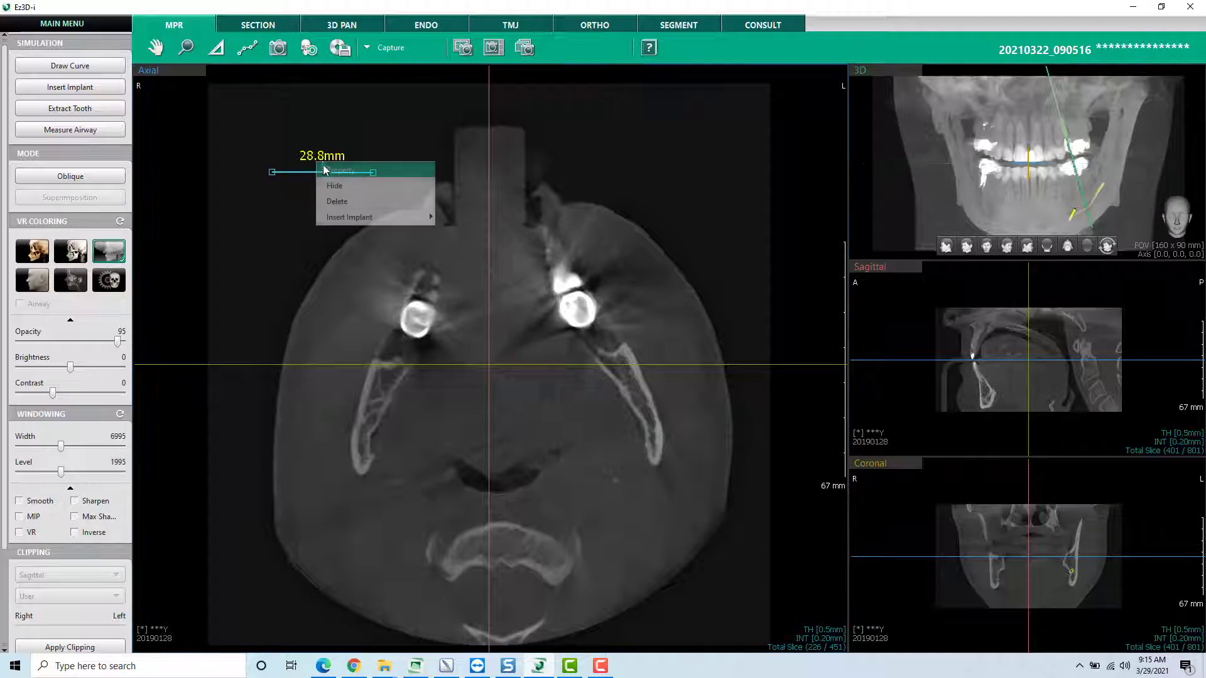
left_click(333, 202)
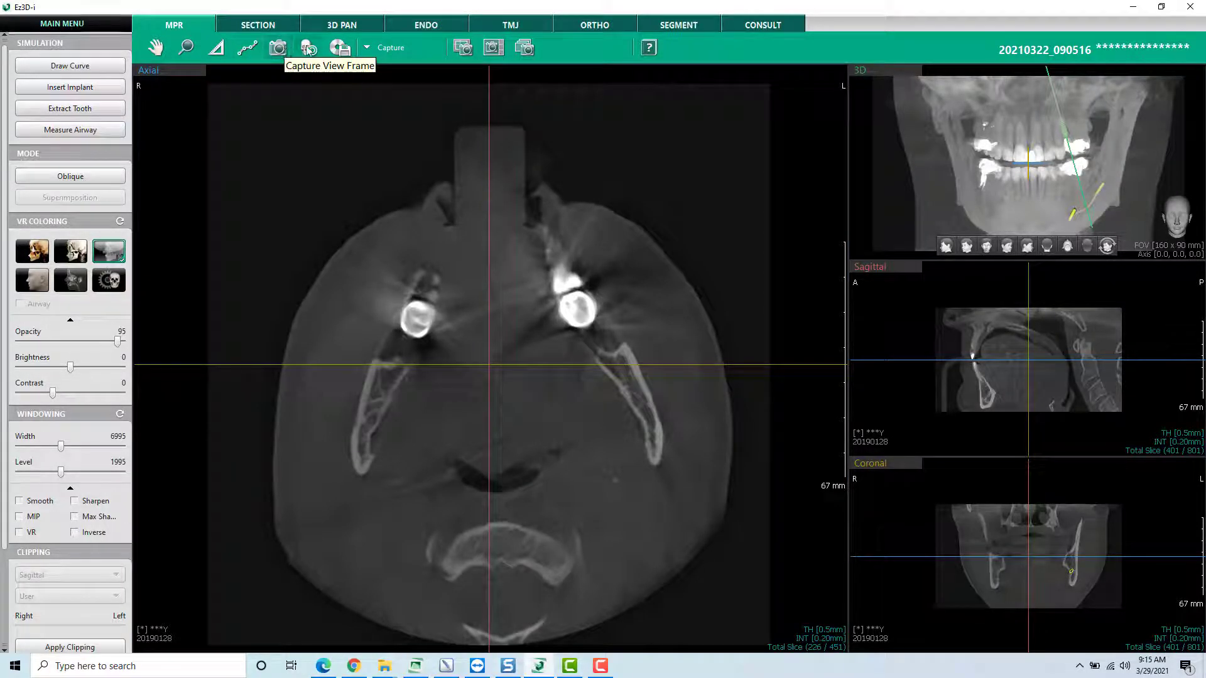
- Start a Local Disk export of the CT with Project File and Viewer included, and cancel it at the destination folder choice
left_click(340, 48)
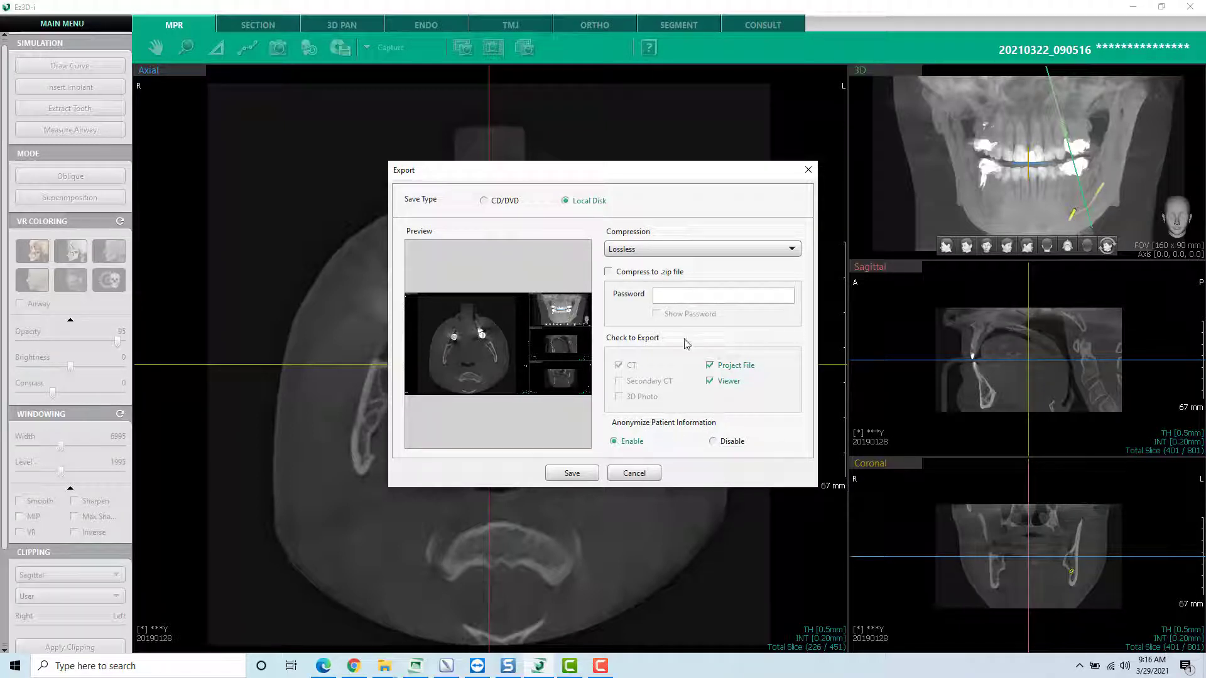
left_click(586, 473)
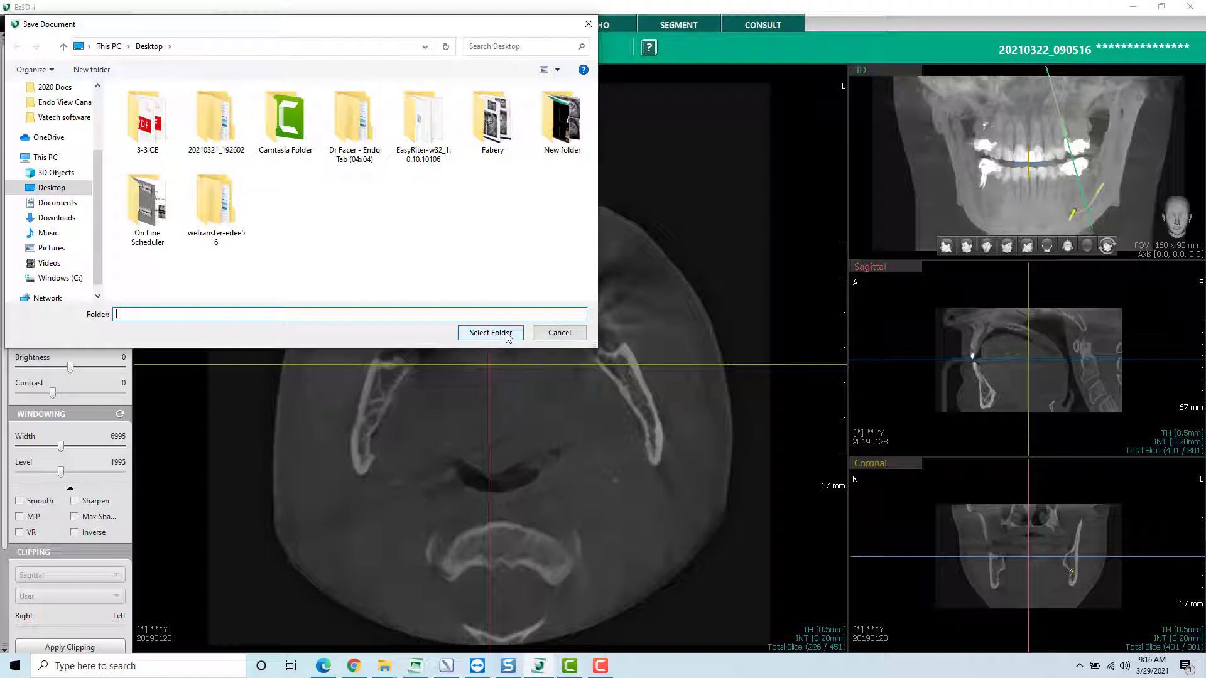
left_click(556, 333)
left_click(597, 369)
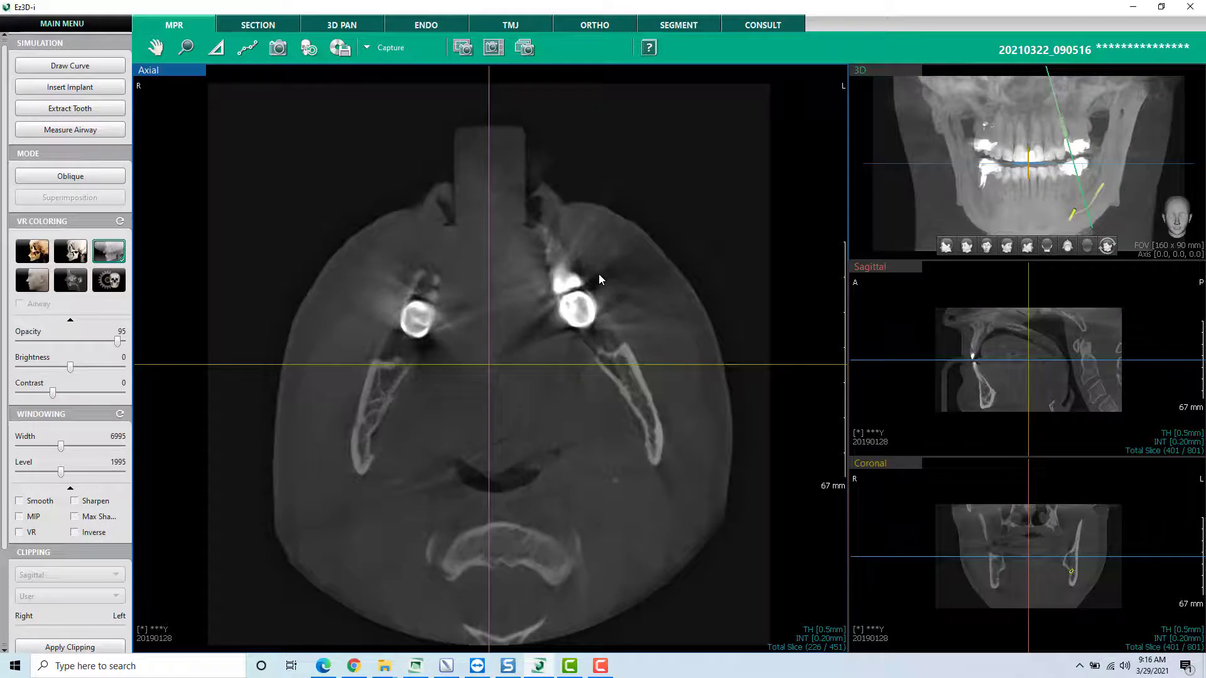
- Open the Ez3D-i user manual, look over its introduction and contents, and close it
left_click(650, 50)
left_click_drag(597, 286, 746, 292)
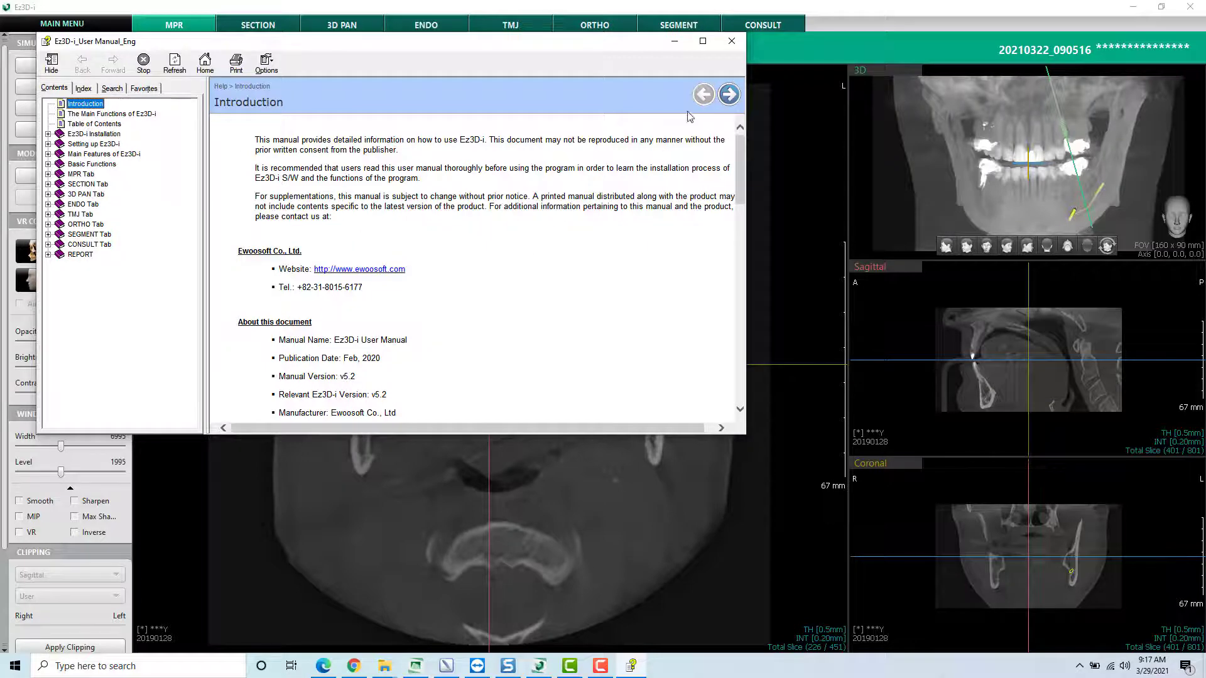
left_click(731, 41)
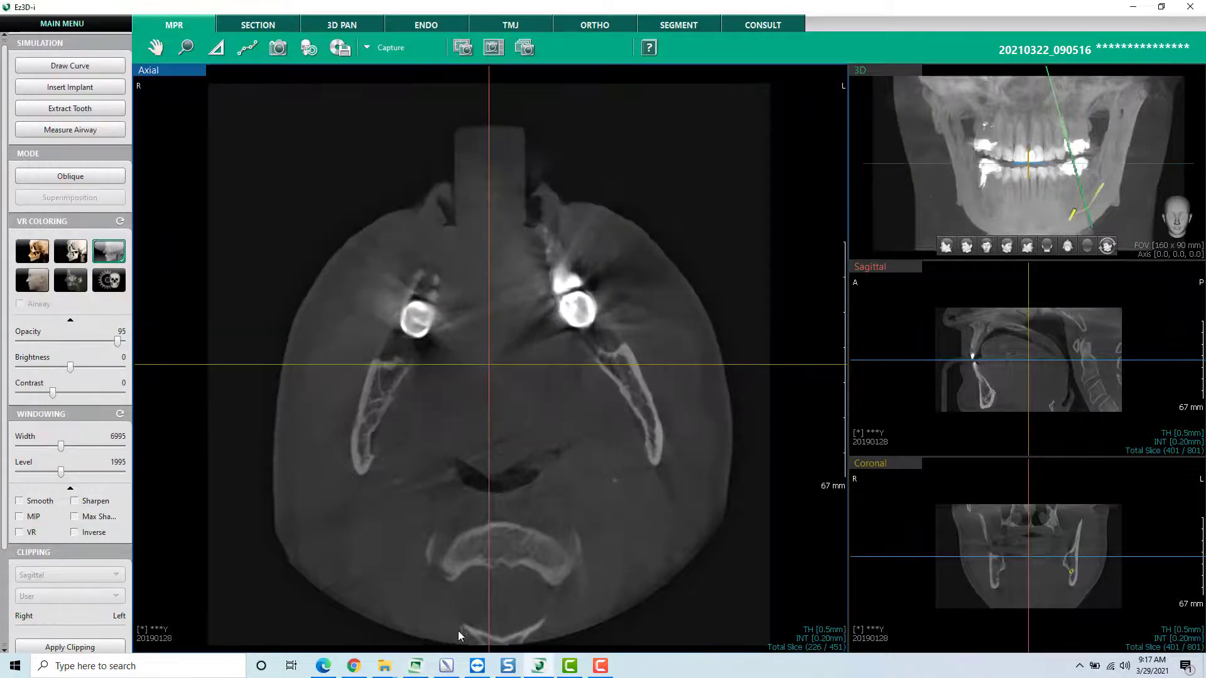
- Switch to EzDent-i, show the patient page, and open its user manual for a brief look before closing it
left_click(419, 668)
left_click(172, 28)
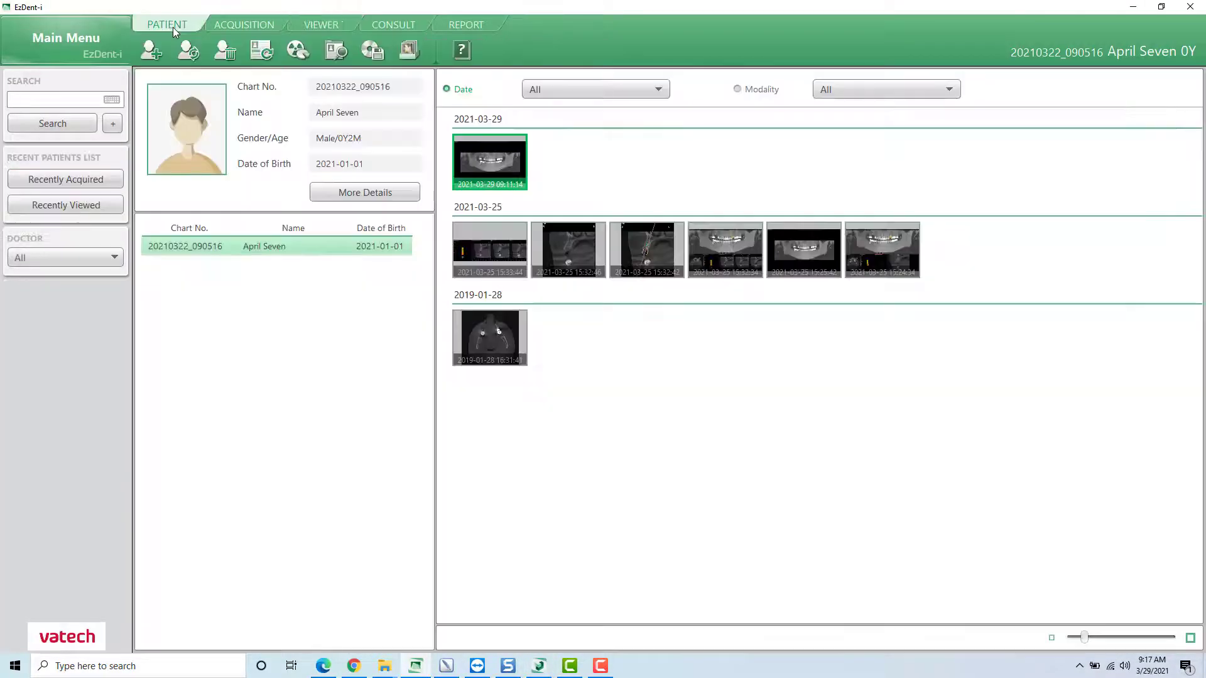
left_click(462, 54)
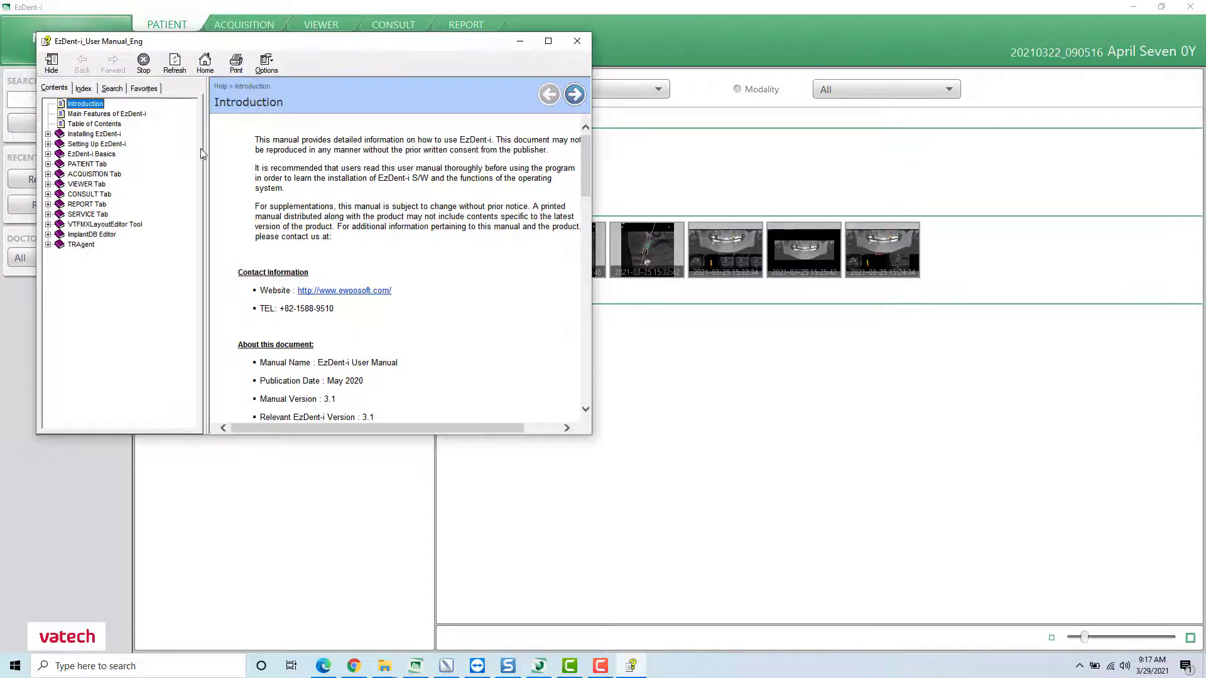
left_click(575, 41)
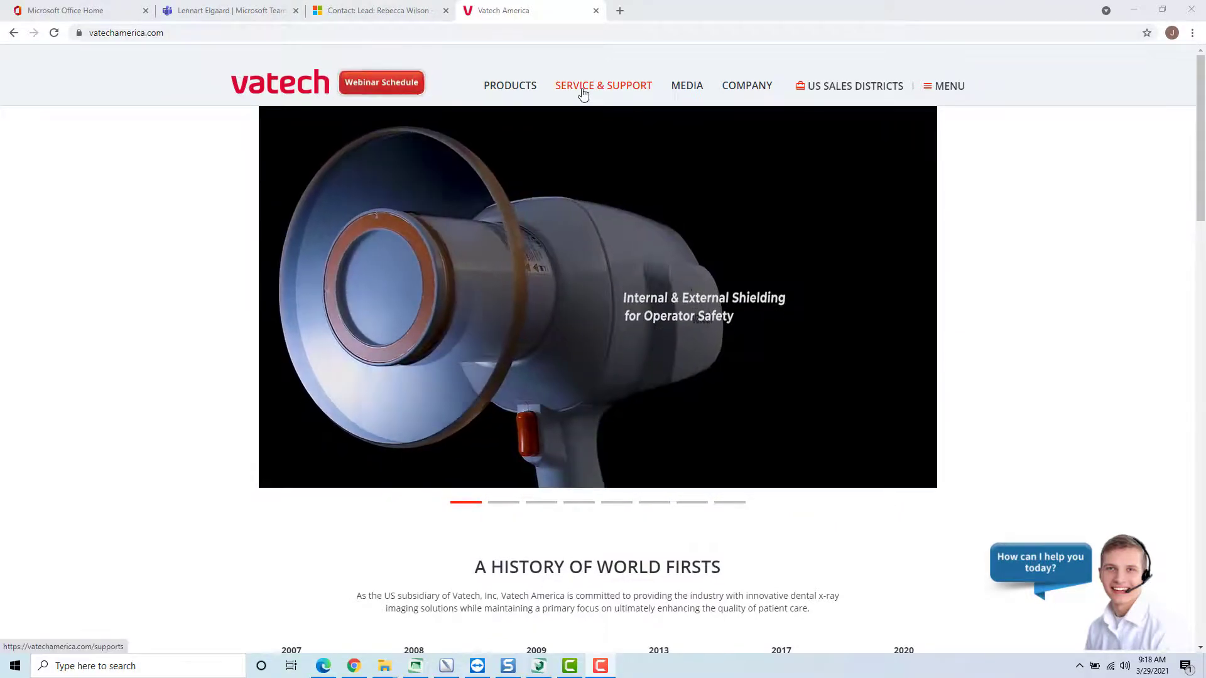
- In Chrome, open Vatech America's Service & Support page and choose Ez3D-i under Software in the Customer Learning Center
left_click(583, 93)
scroll(604, 127, "down", 3)
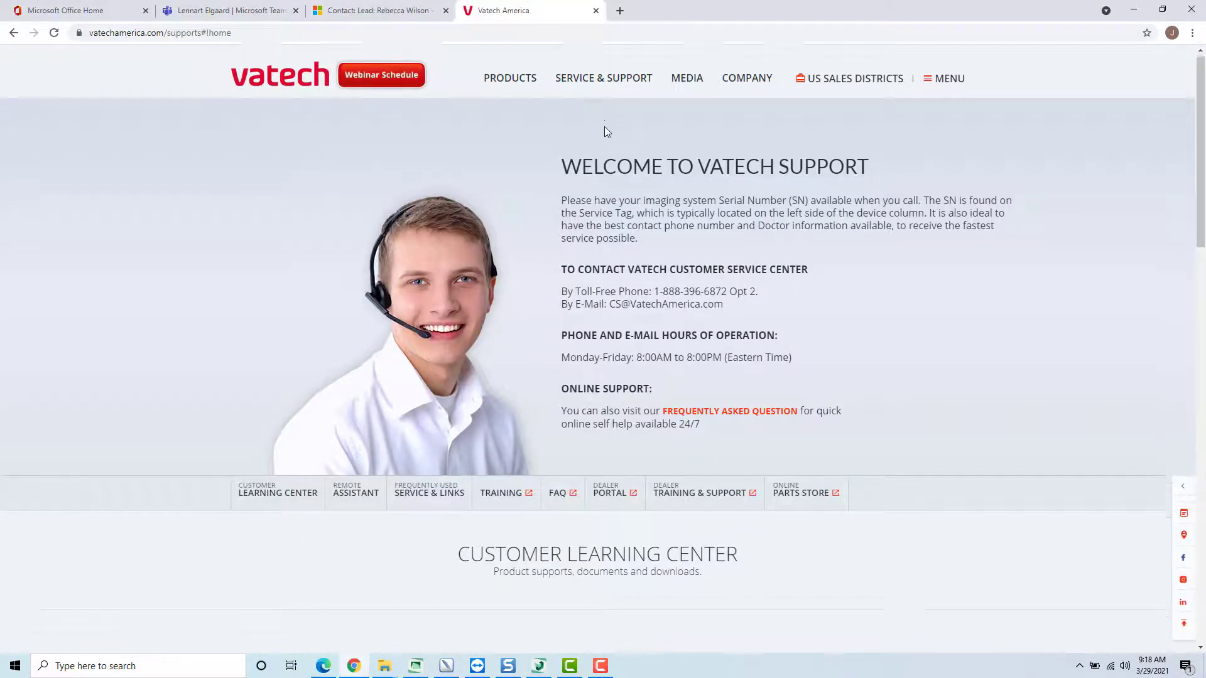
scroll(635, 134, "down", 3)
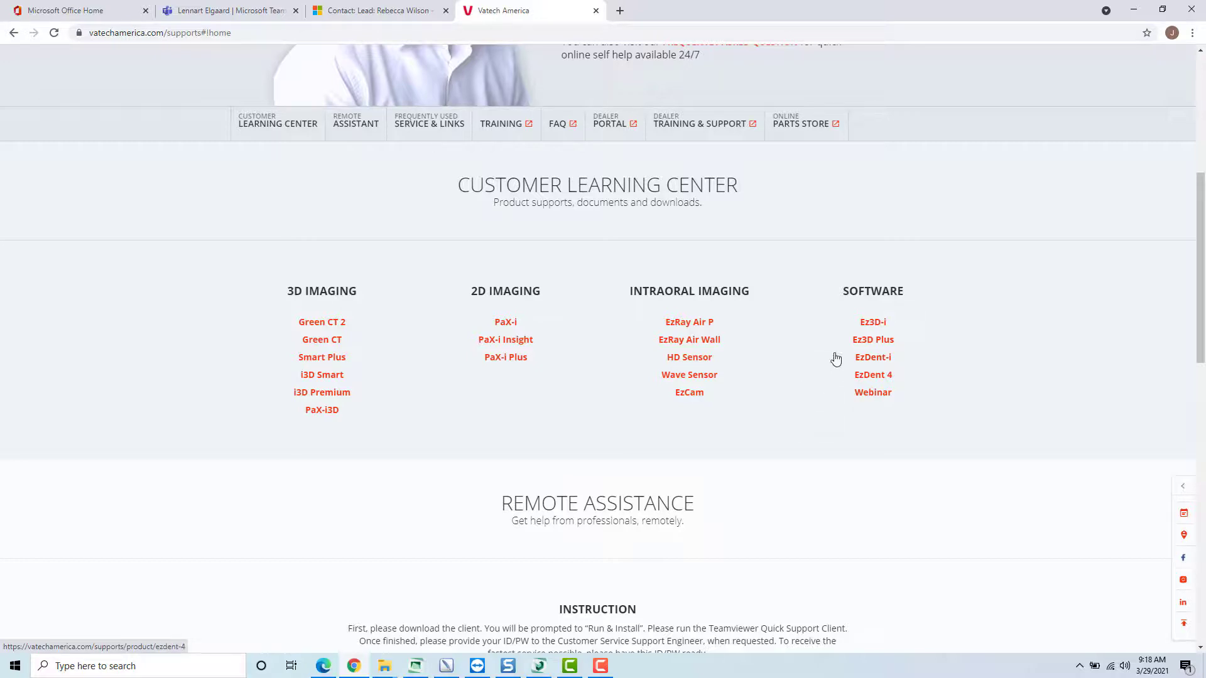
left_click(882, 327)
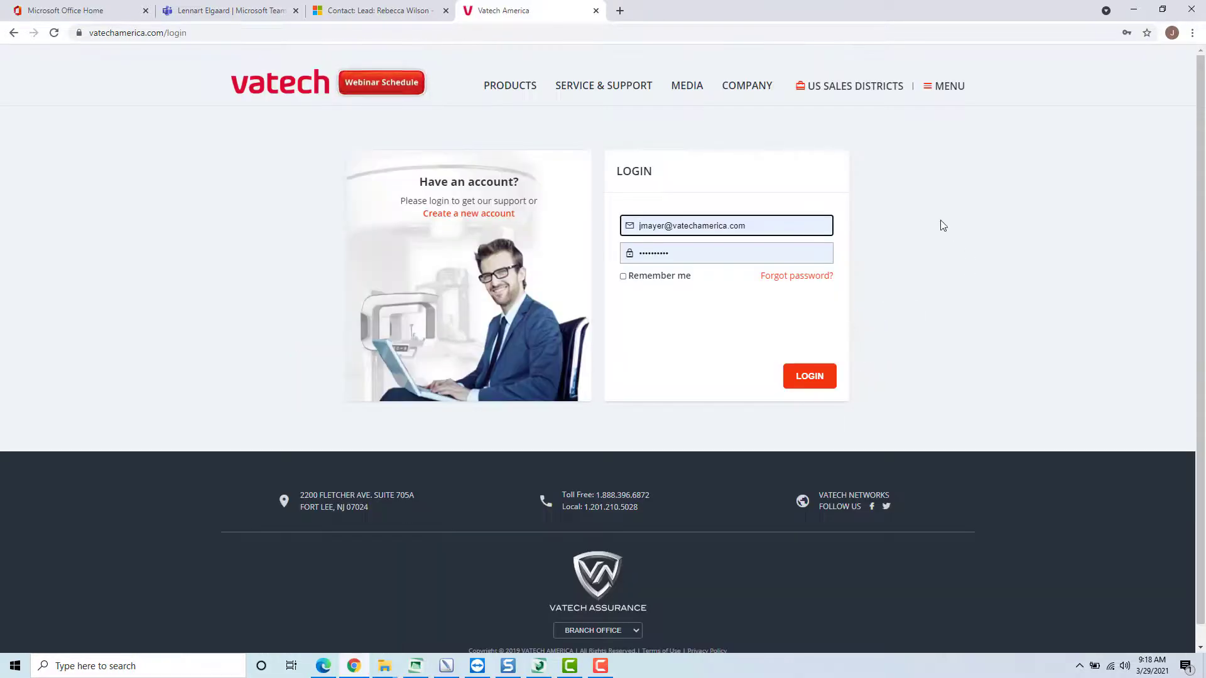
- View the new account registration form and its product choices, and return to the login page
left_click(477, 214)
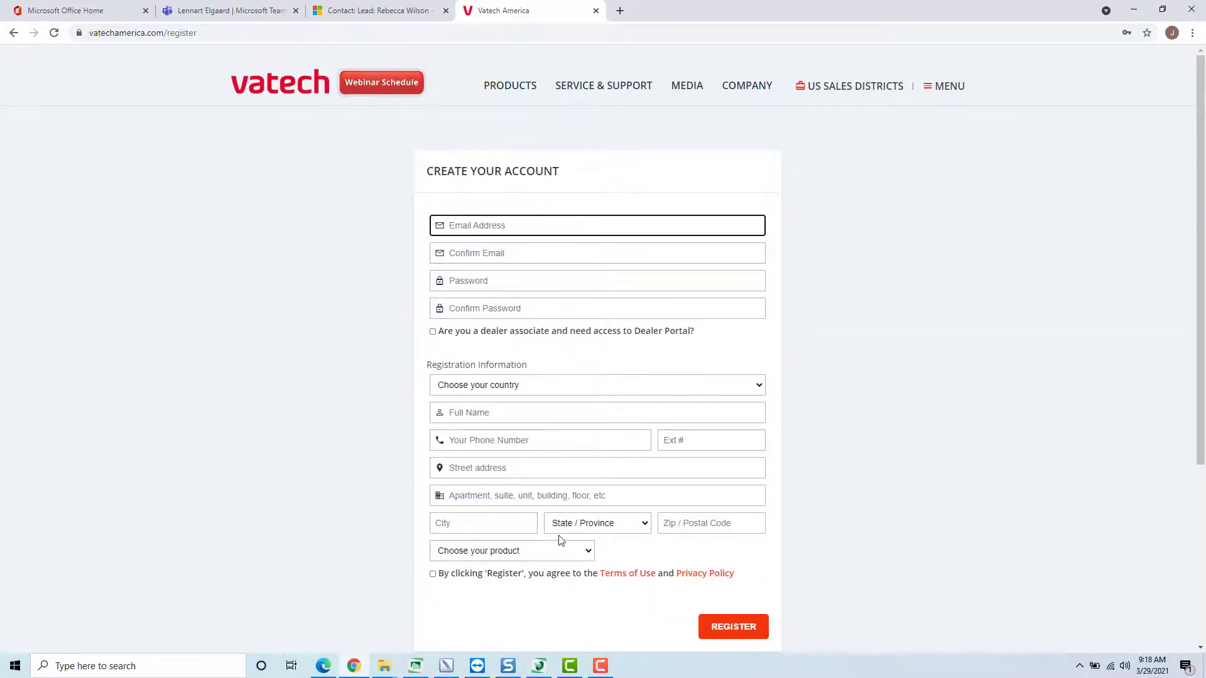
left_click(587, 551)
left_click(380, 462)
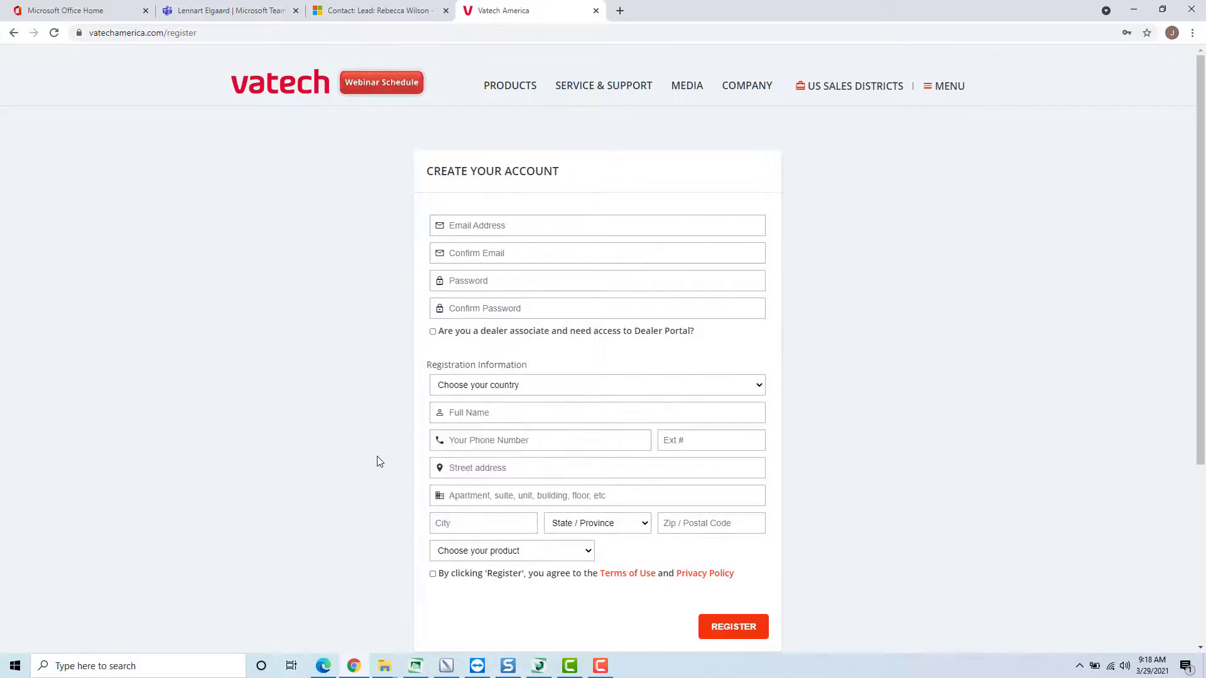
left_click(13, 32)
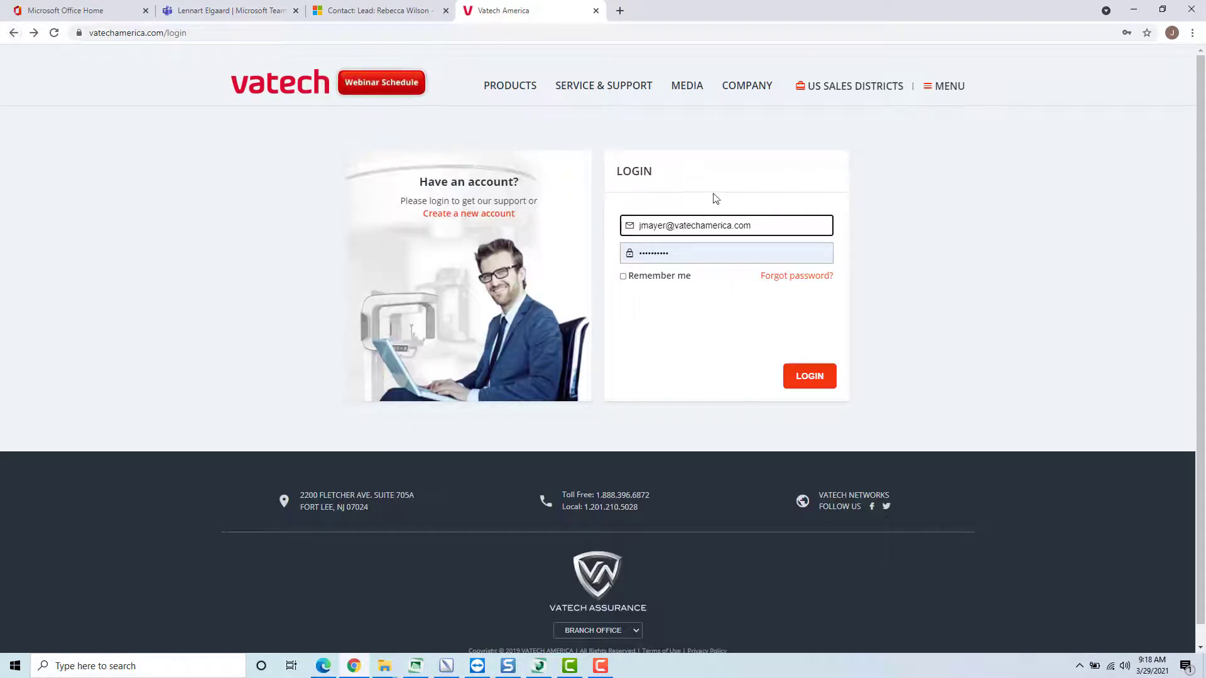
- Log in with the prefilled account and look through the Ez3D-i training videos and the Docs & Downloads section
left_click(815, 377)
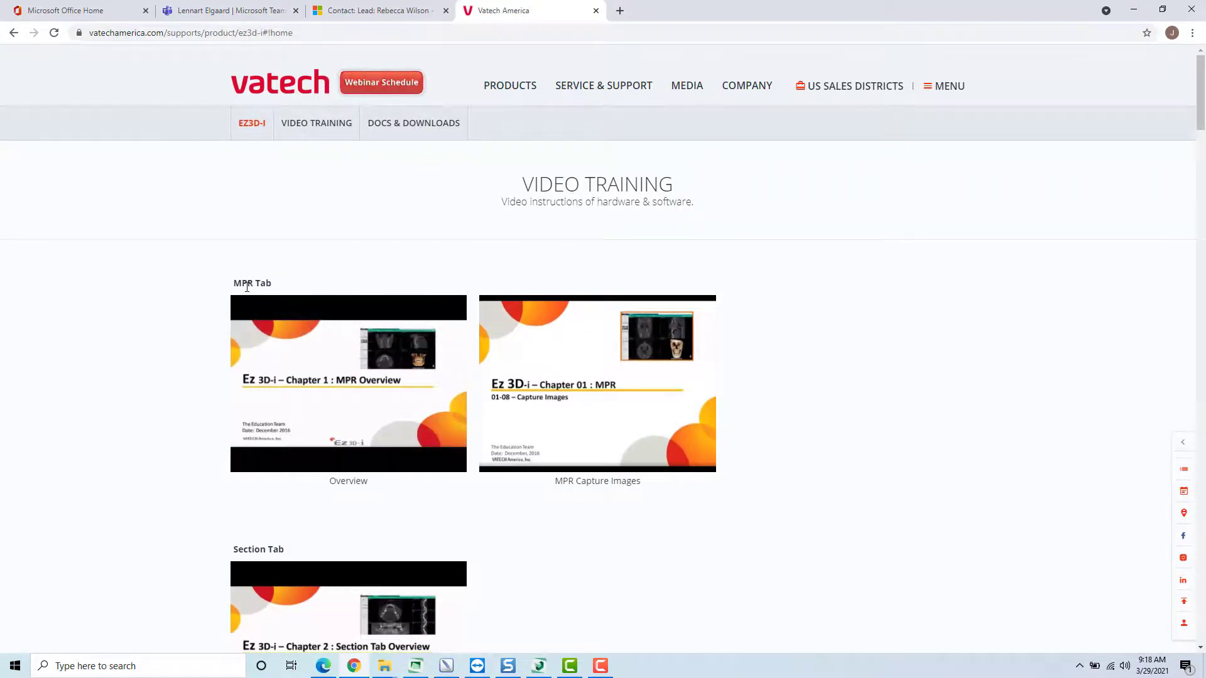
scroll(721, 458, "down", 2)
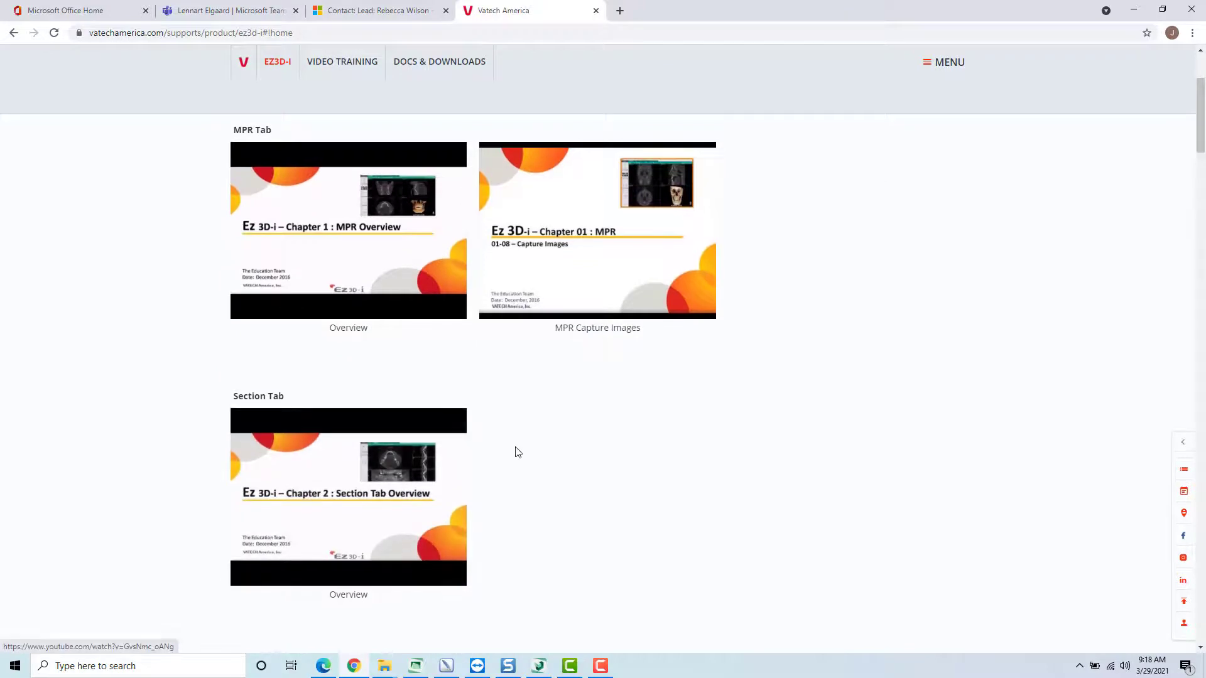
scroll(517, 452, "down", 20)
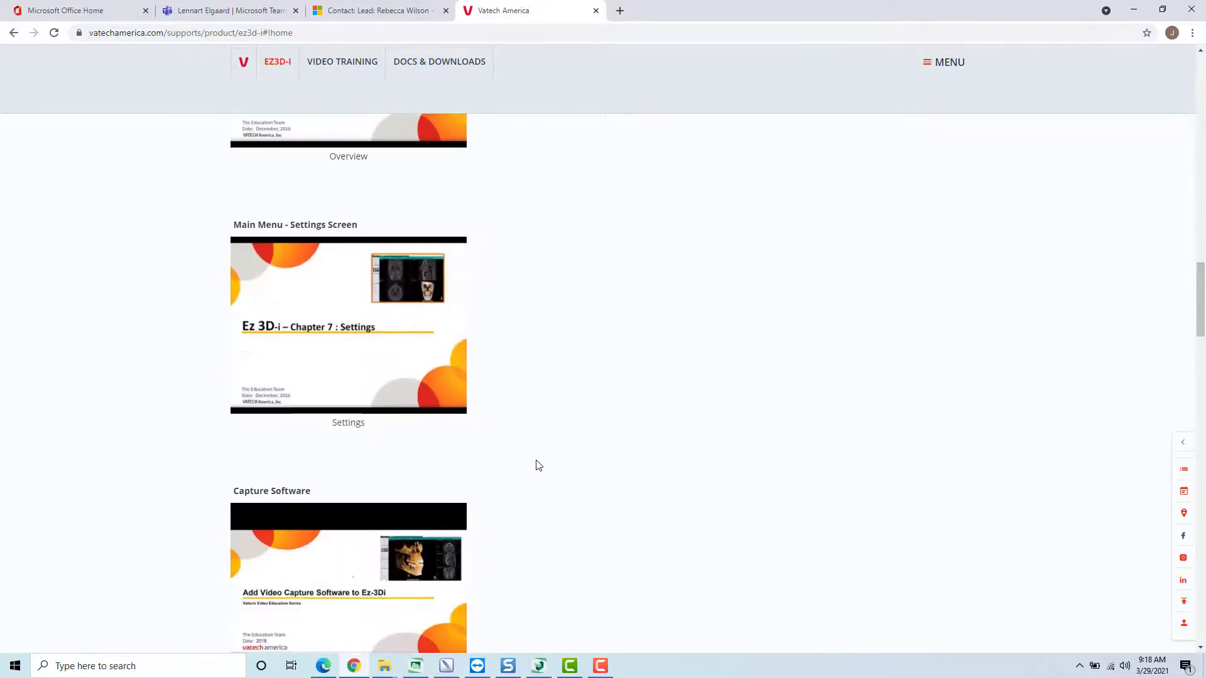
scroll(538, 464, "down", 4)
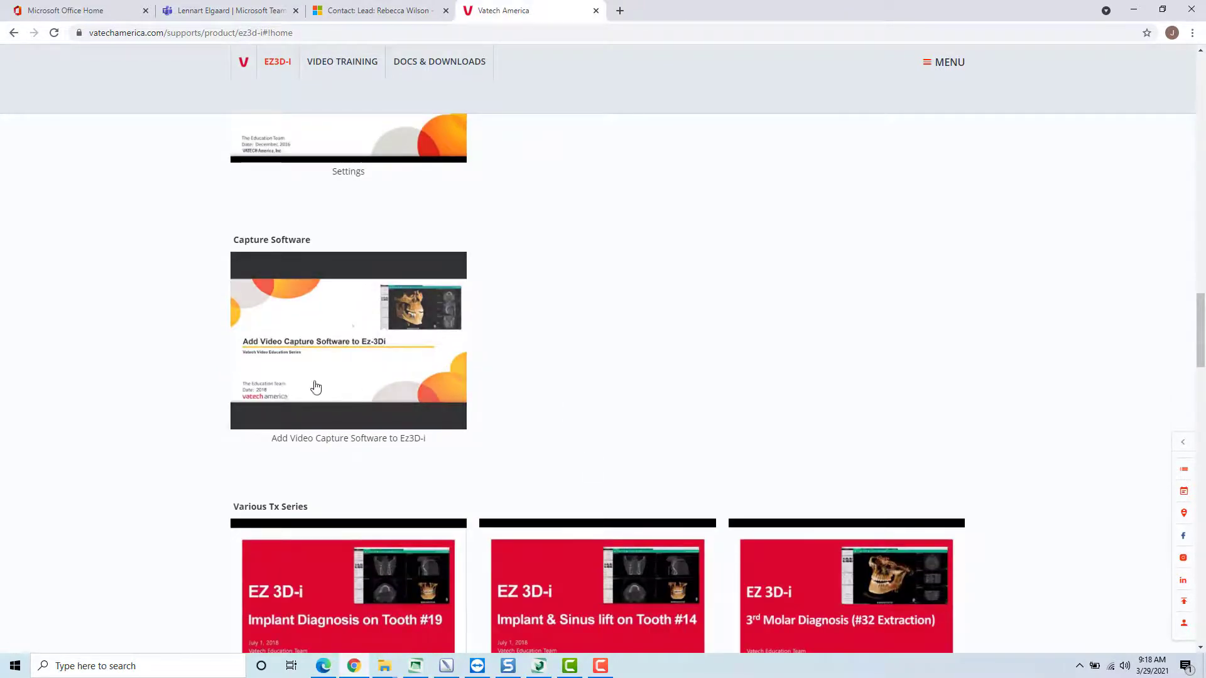
scroll(521, 374, "down", 7)
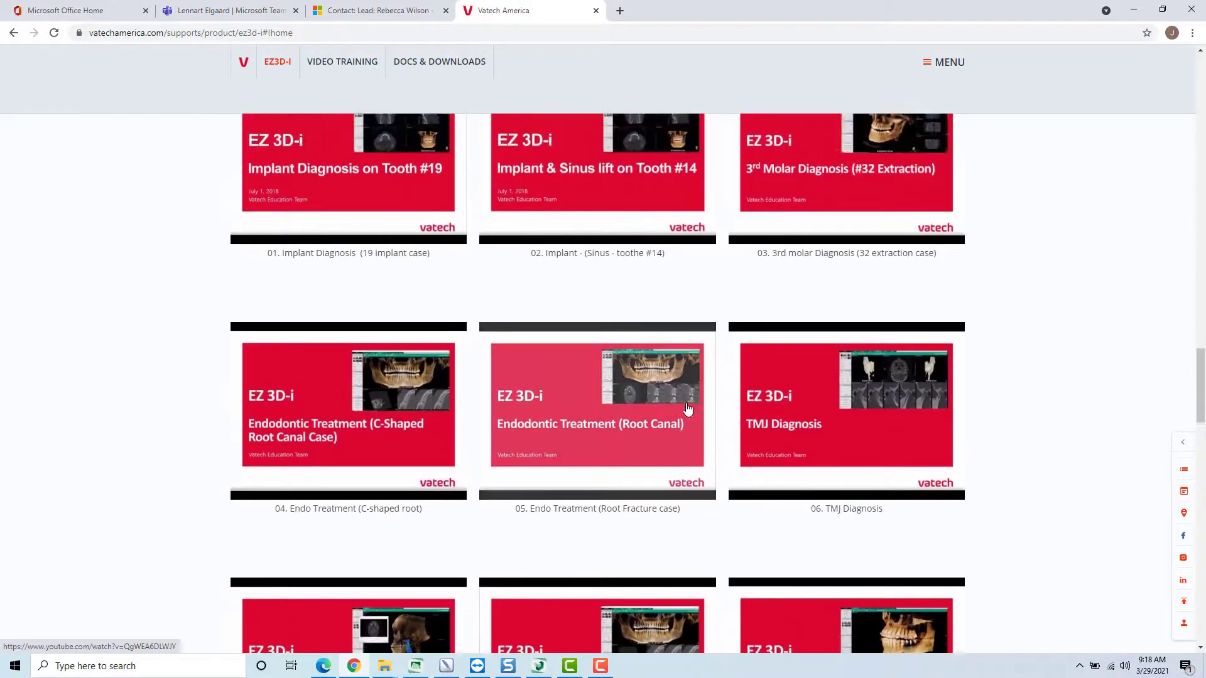
scroll(688, 409, "up", 2)
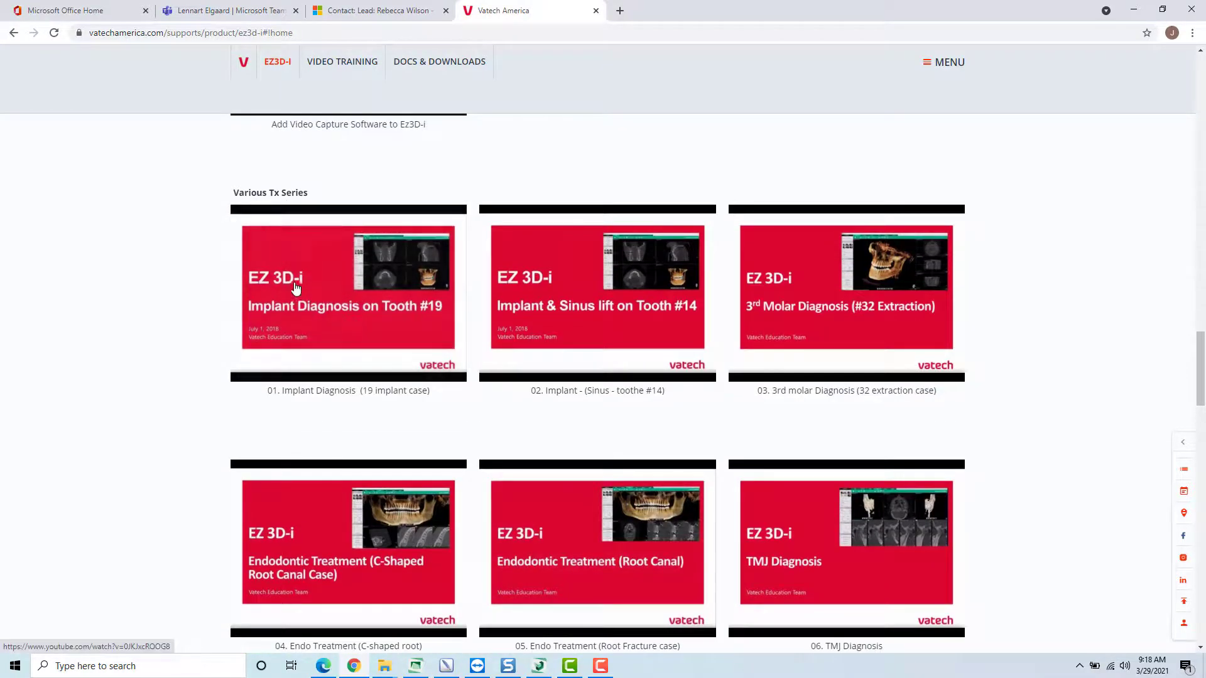
scroll(1055, 401, "down", 8)
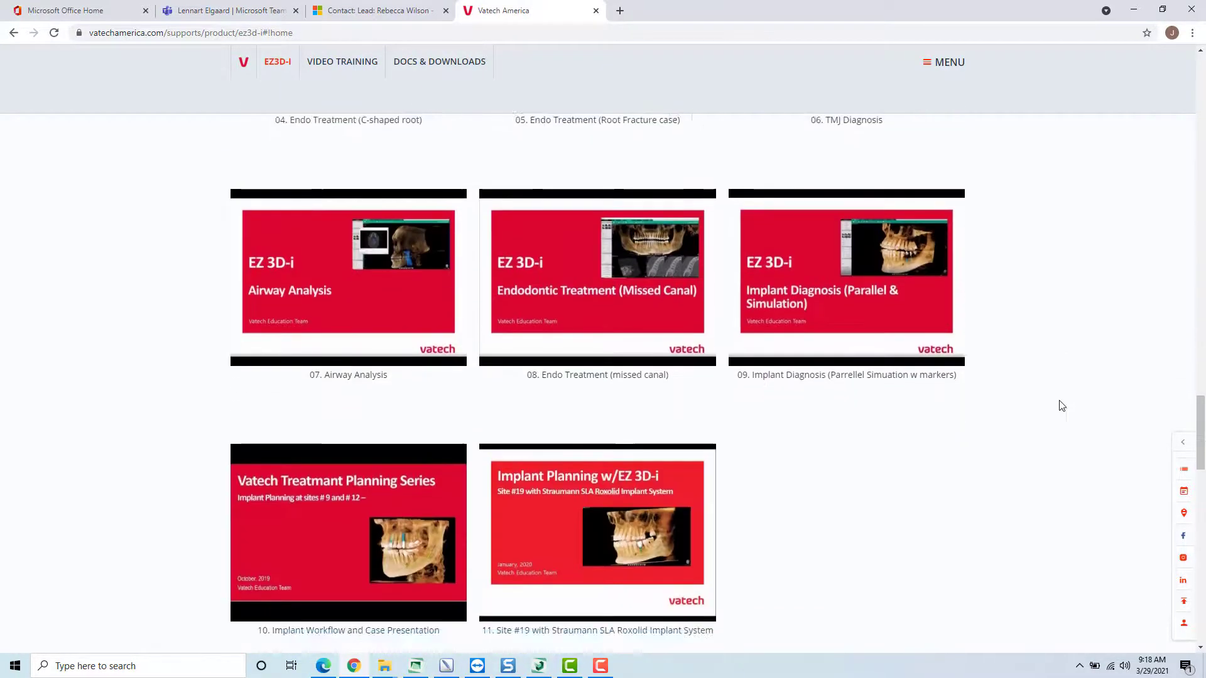
scroll(1061, 405, "down", 8)
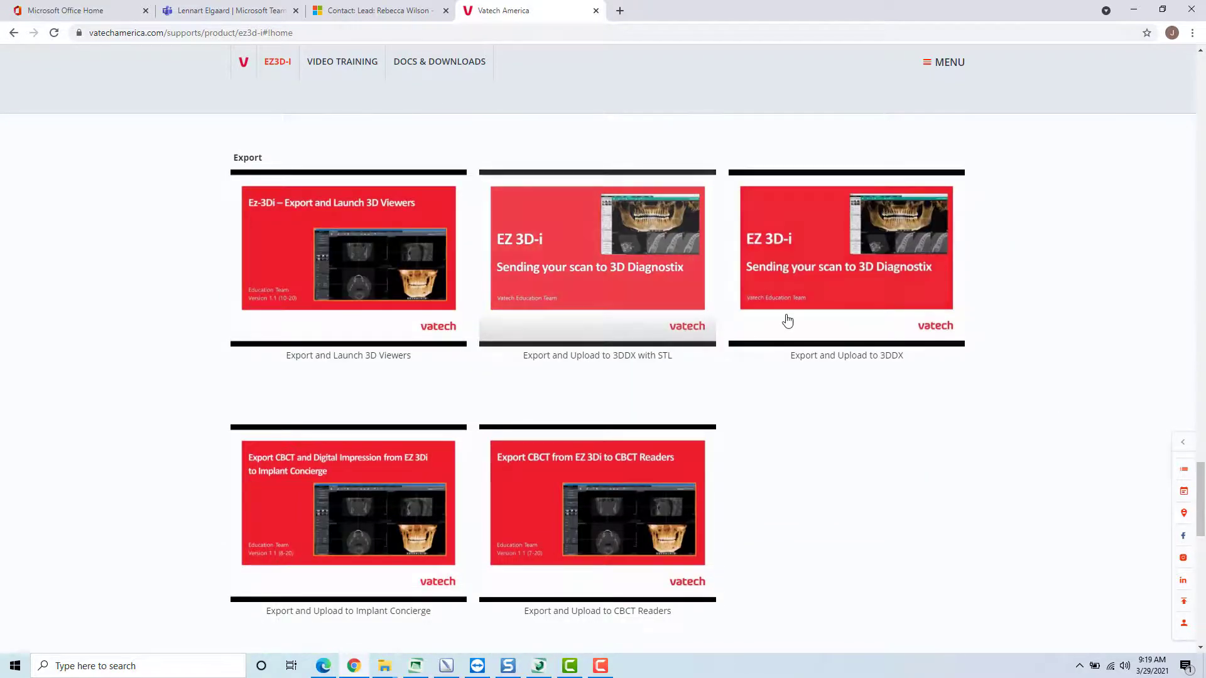
scroll(792, 322, "down", 8)
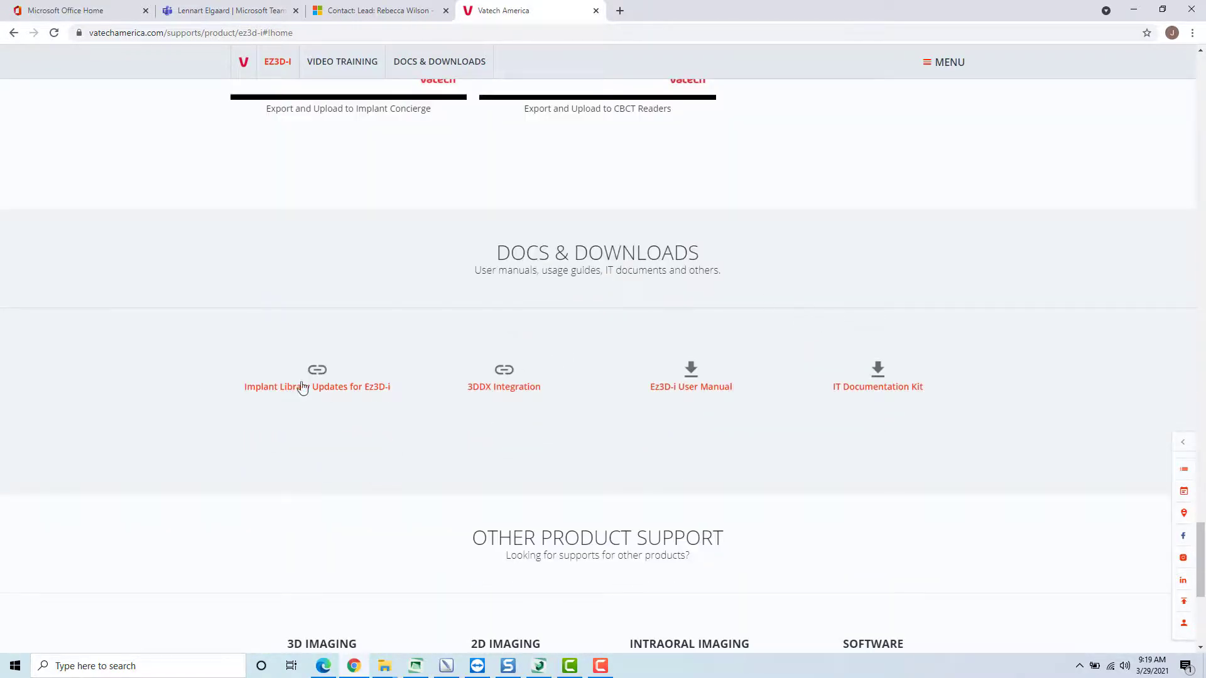
scroll(779, 362, "up", 8)
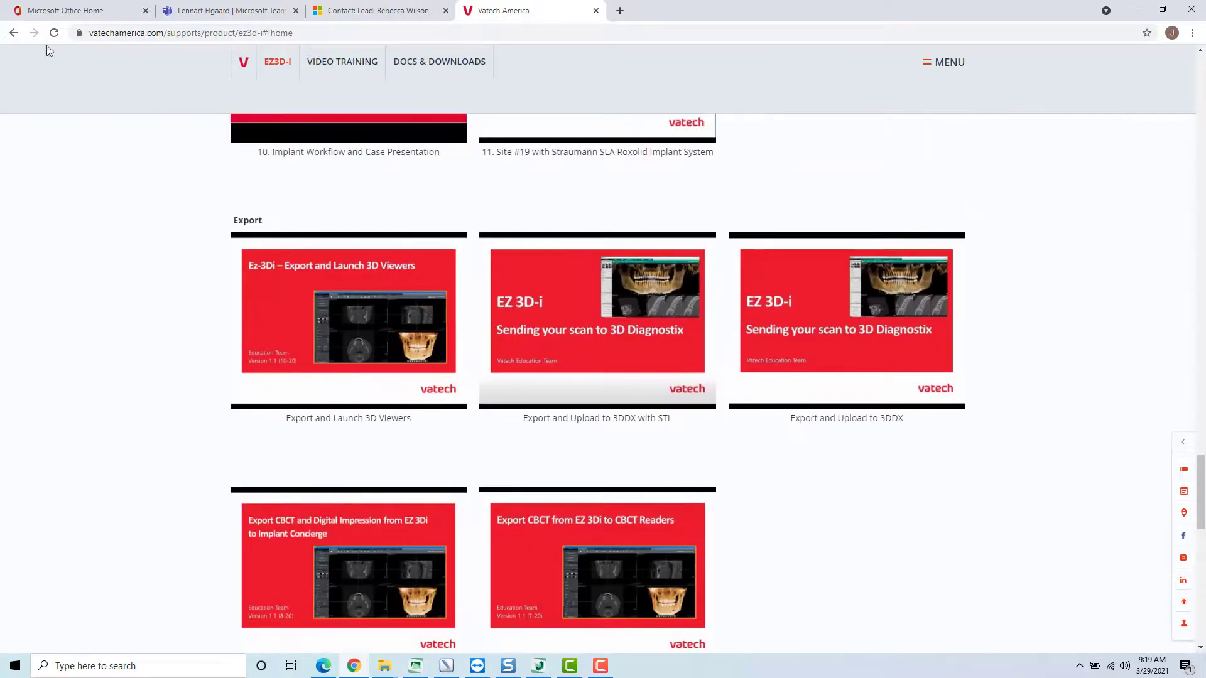
- Return to the Vatech America home page and view the webinar schedule under Events & Meetings
left_click(13, 32)
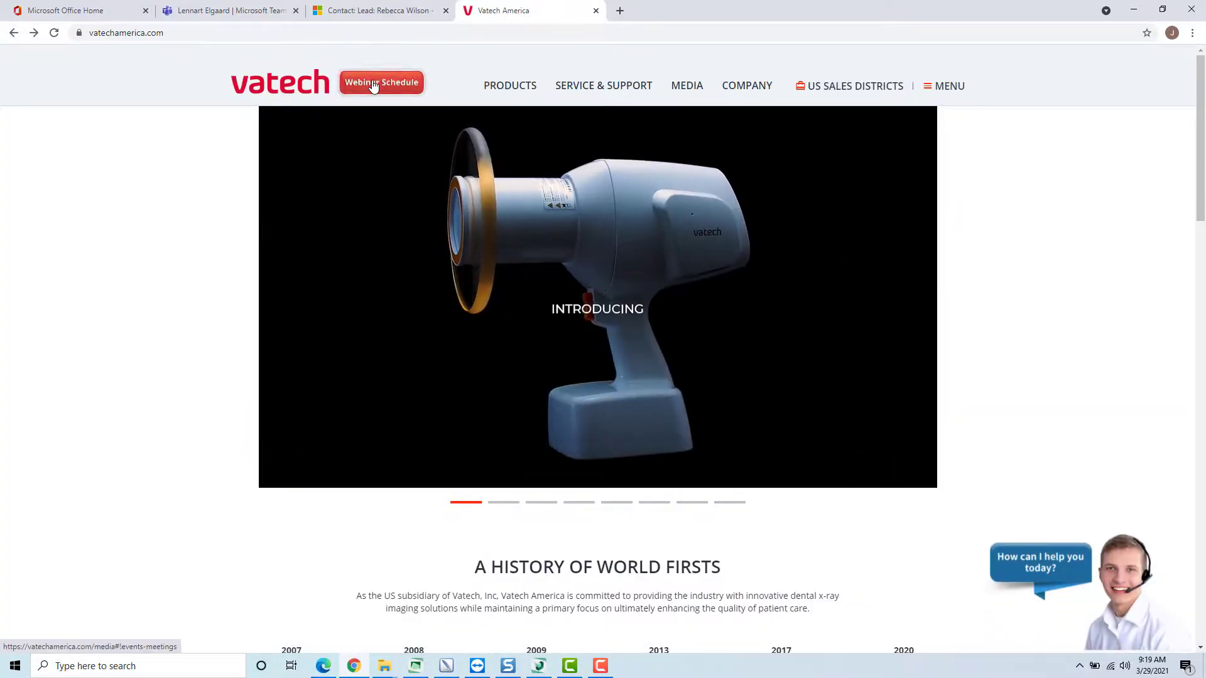
left_click(687, 86)
scroll(625, 346, "down", 10)
scroll(625, 346, "down", 7)
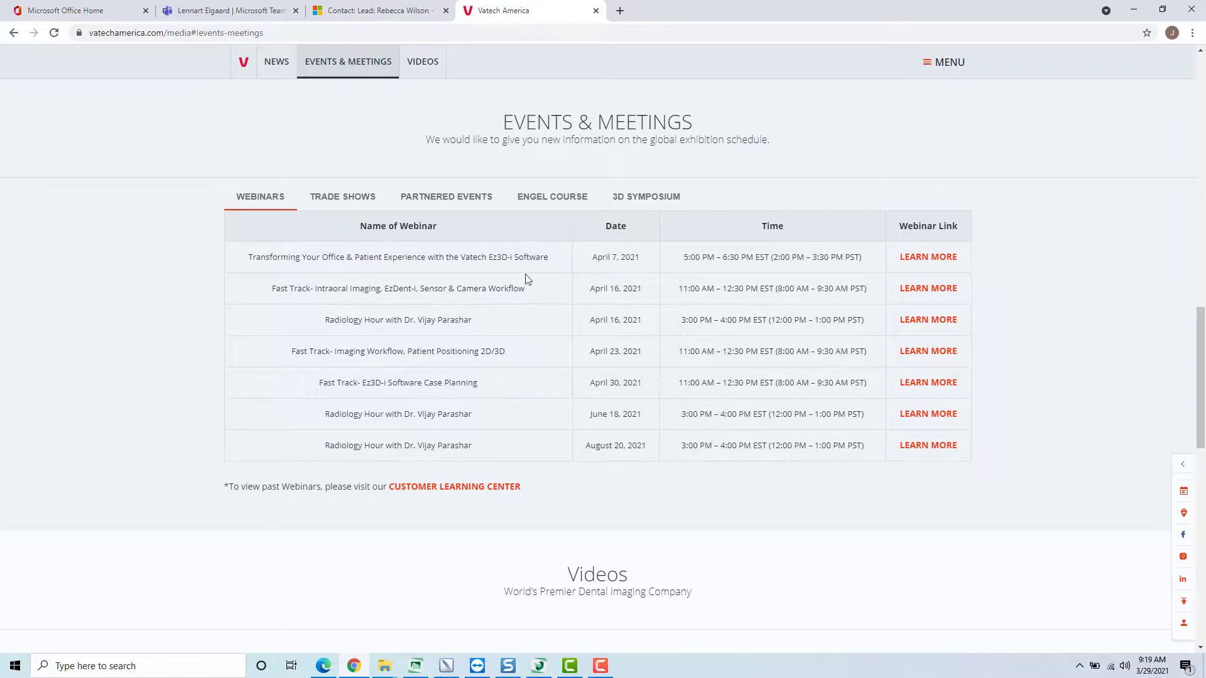
- Go back to Service & Support, open the Training link's online education scheduler, and bring up its registration form
left_click(14, 33)
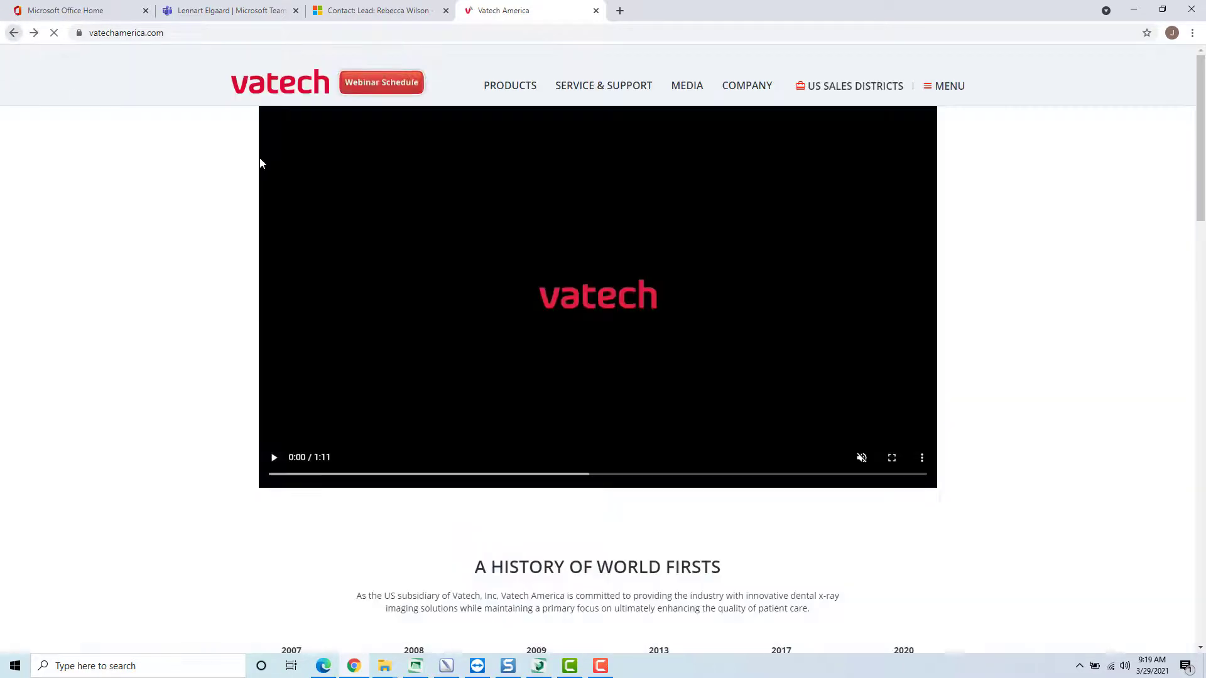
left_click(595, 88)
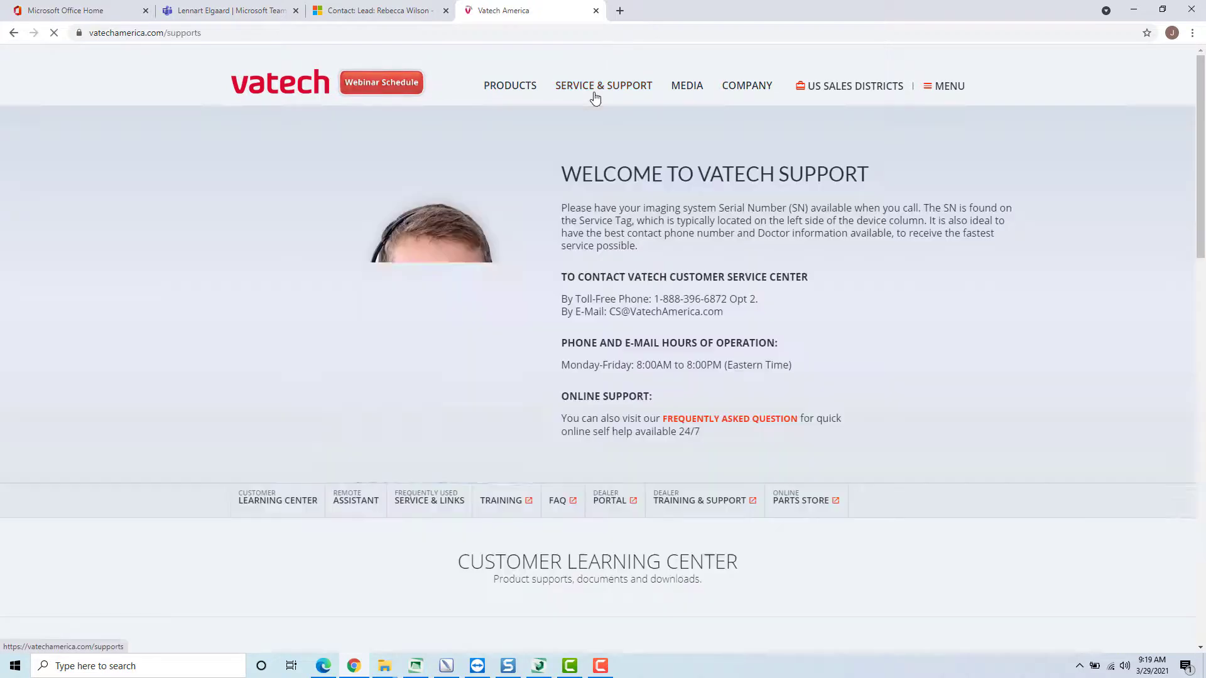
scroll(642, 142, "down", 4)
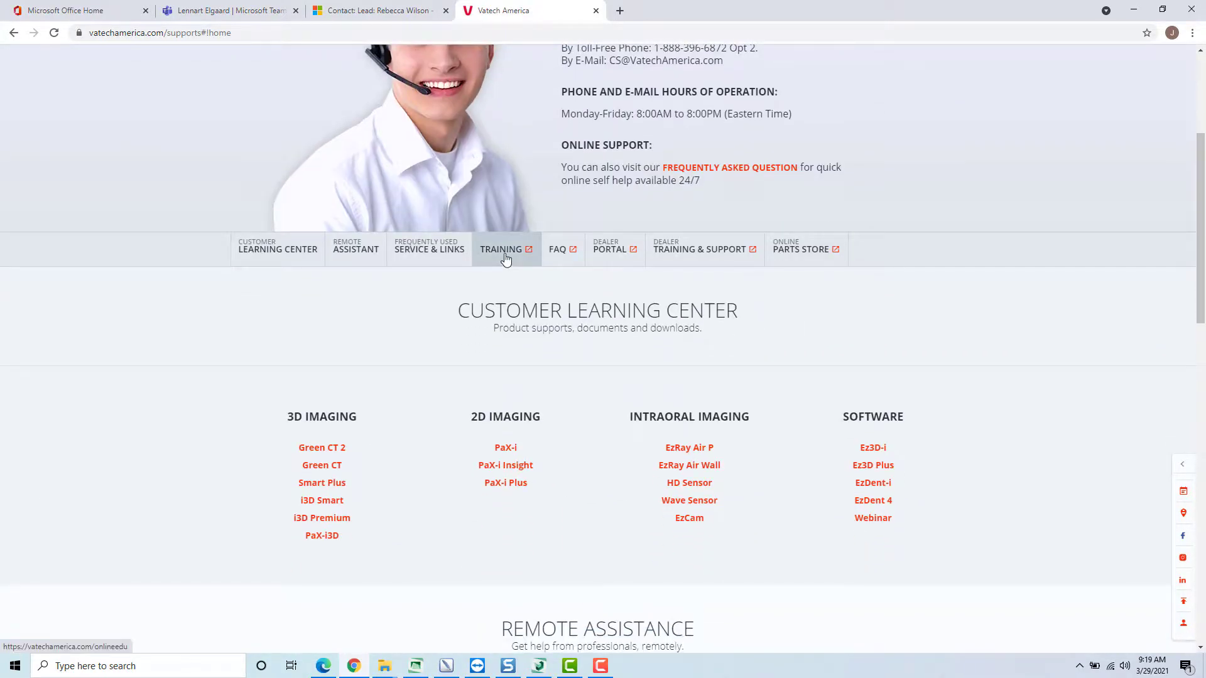
left_click(505, 258)
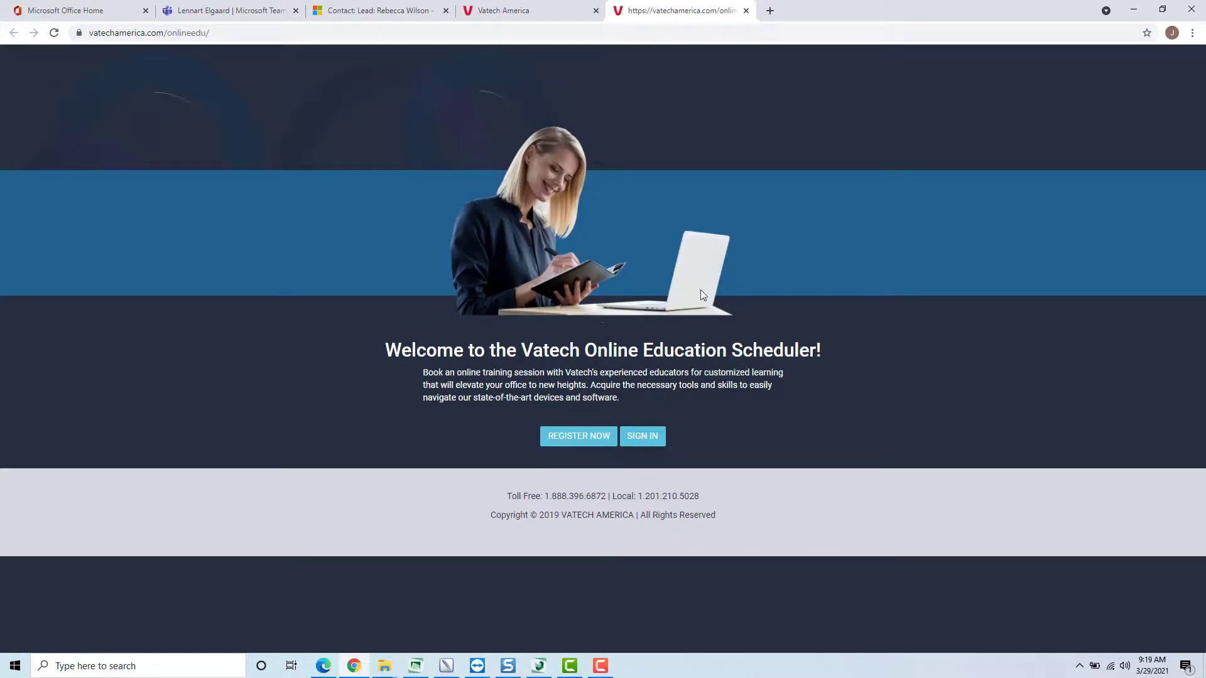
left_click(578, 446)
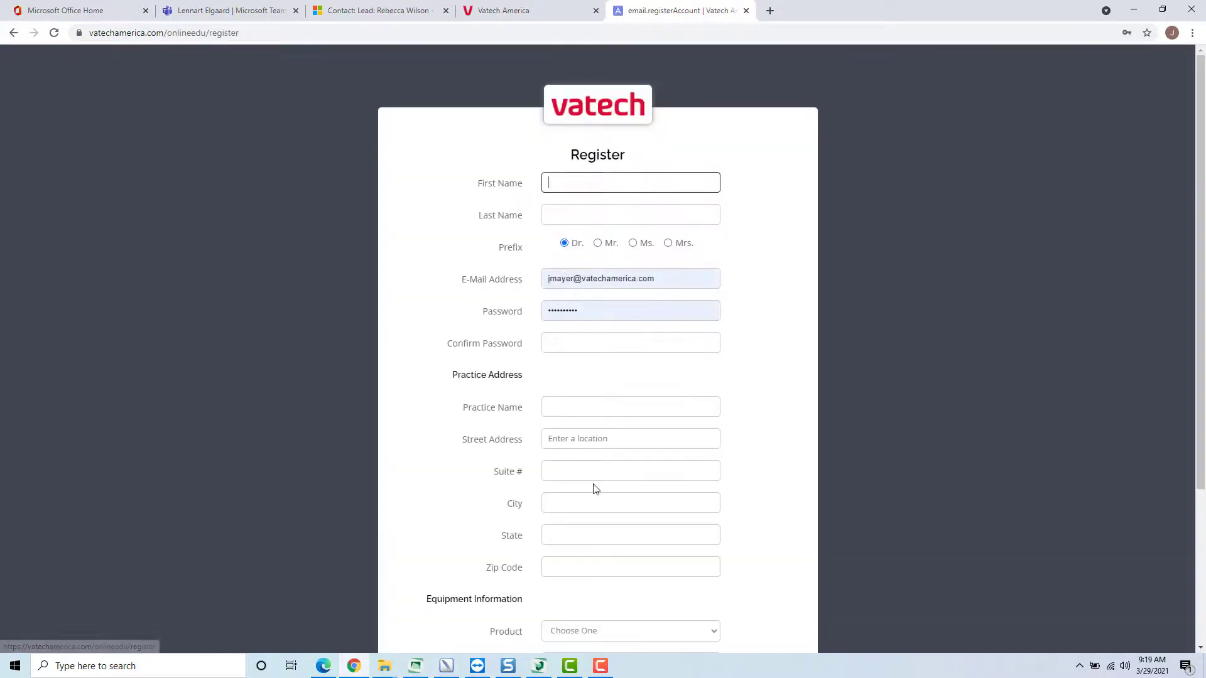
- Leave the registration form and sign in to the online education scheduler with the saved account's e-mail and password
left_click(13, 34)
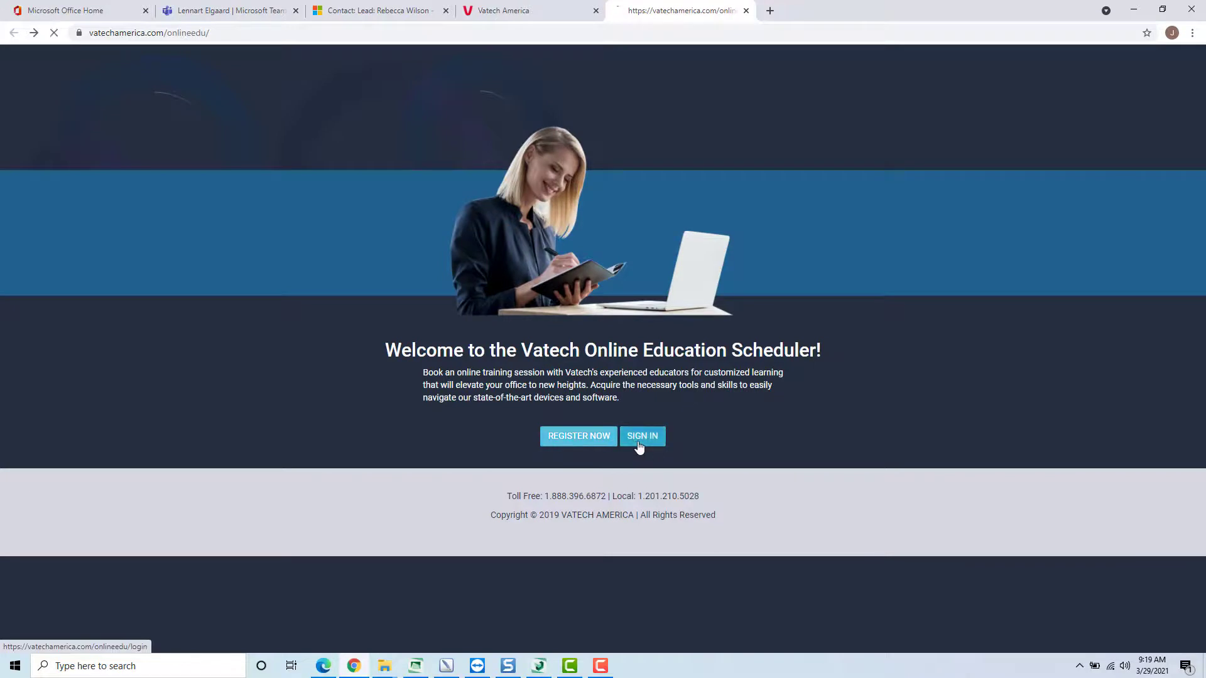
left_click(640, 434)
left_click(579, 286)
left_click(526, 358)
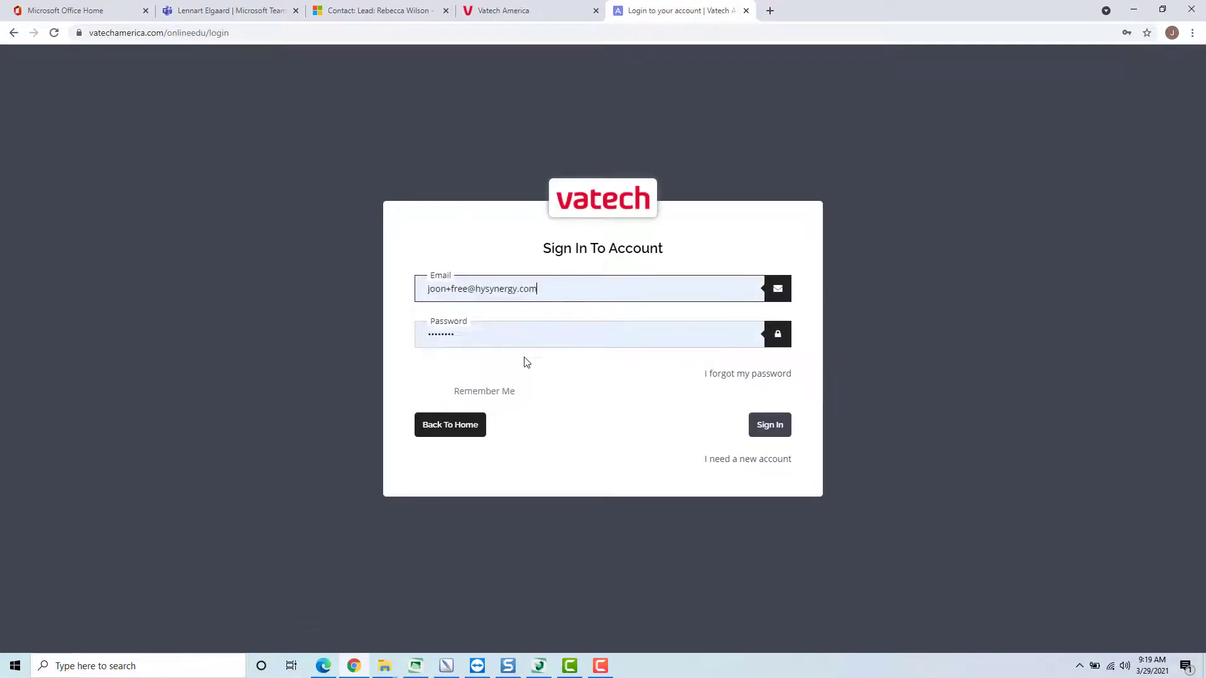
left_click(767, 419)
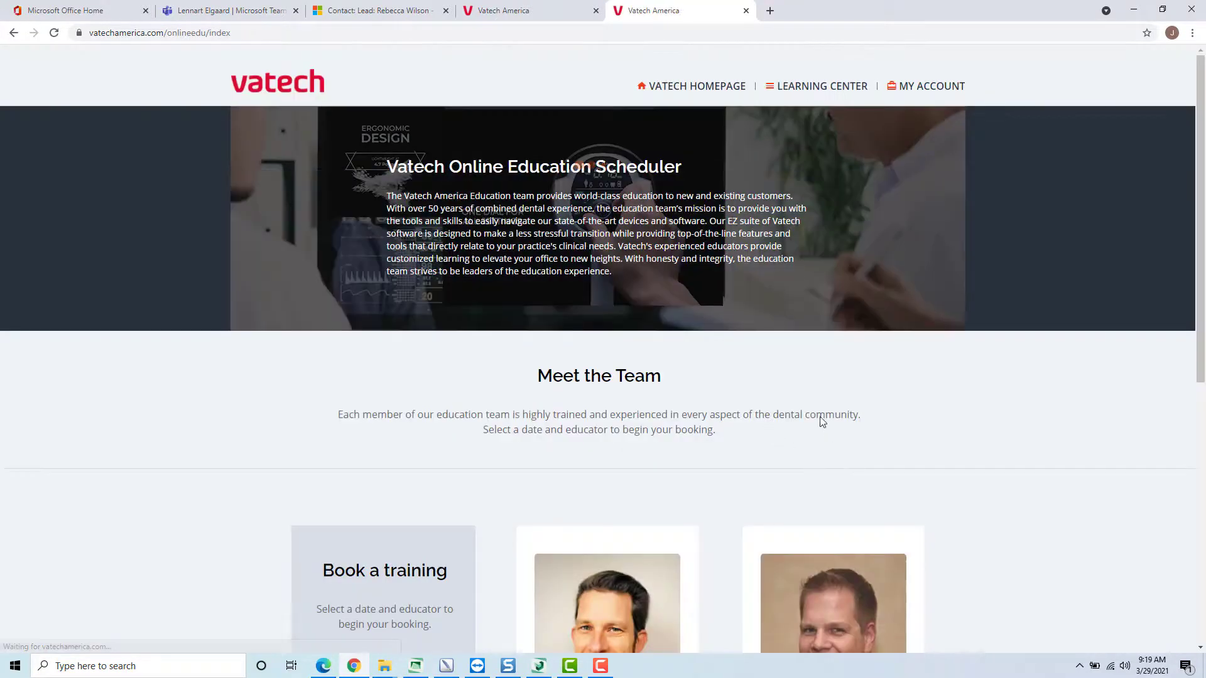
- Search for training availability on 03/31/2021 with the first listed educator
scroll(488, 352, "down", 5)
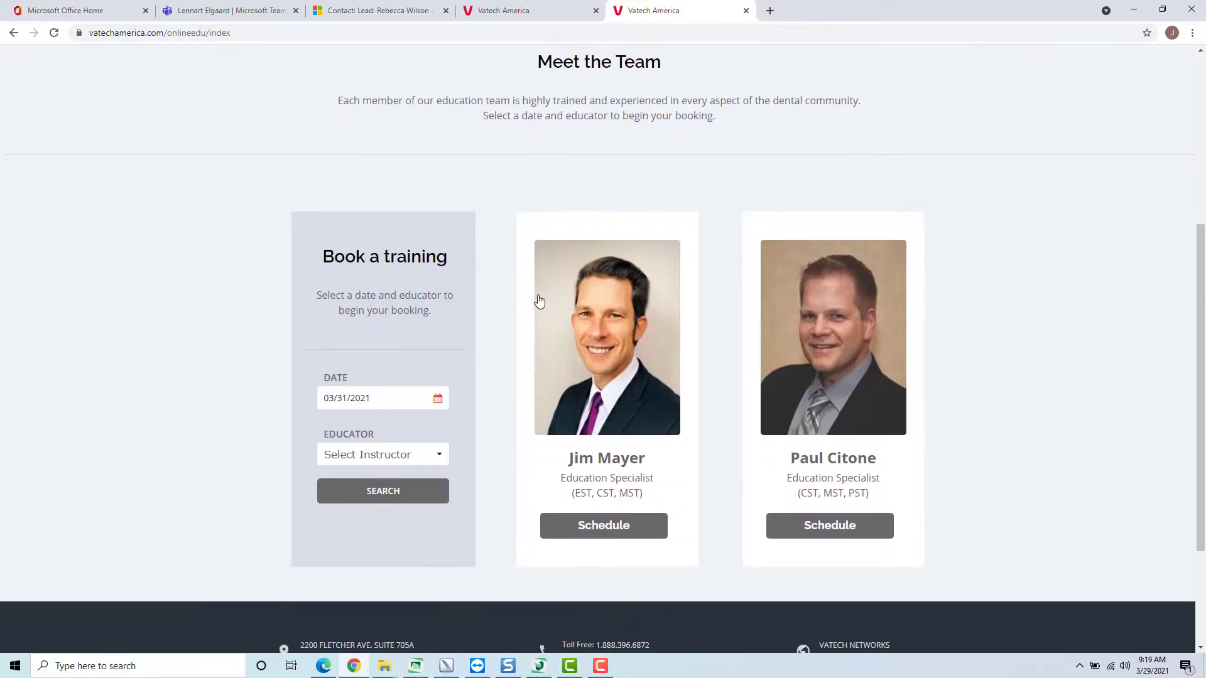
scroll(502, 298, "down", 2)
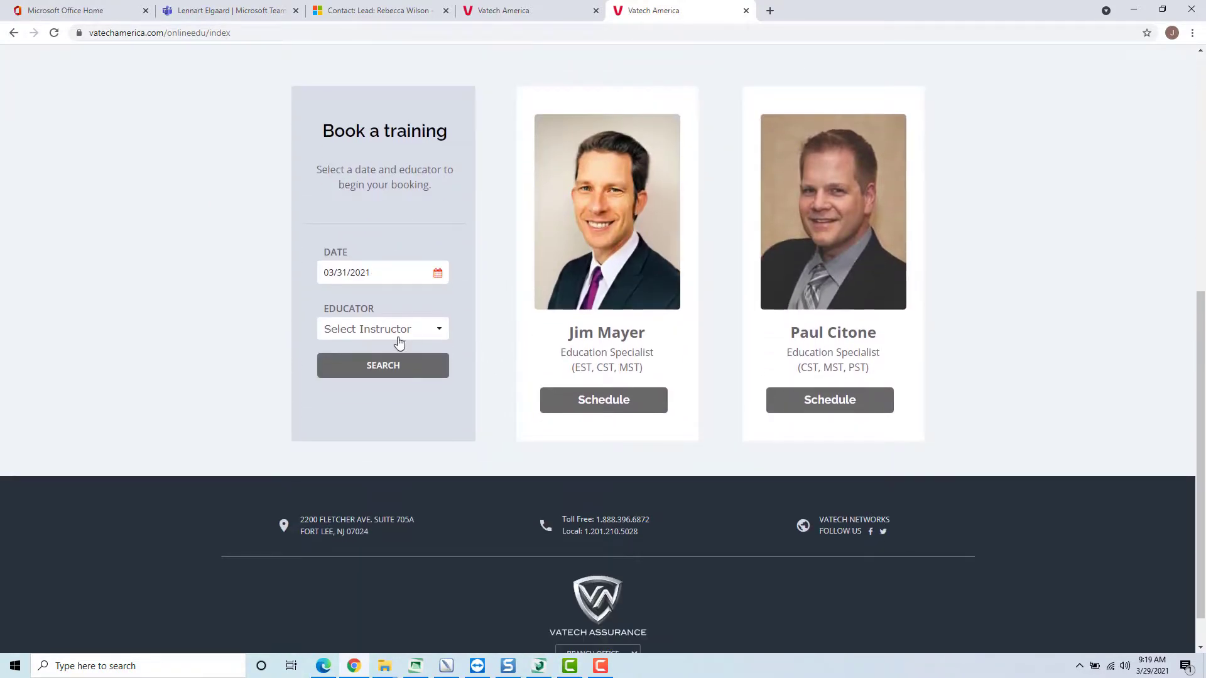
left_click(417, 331)
left_click(380, 362)
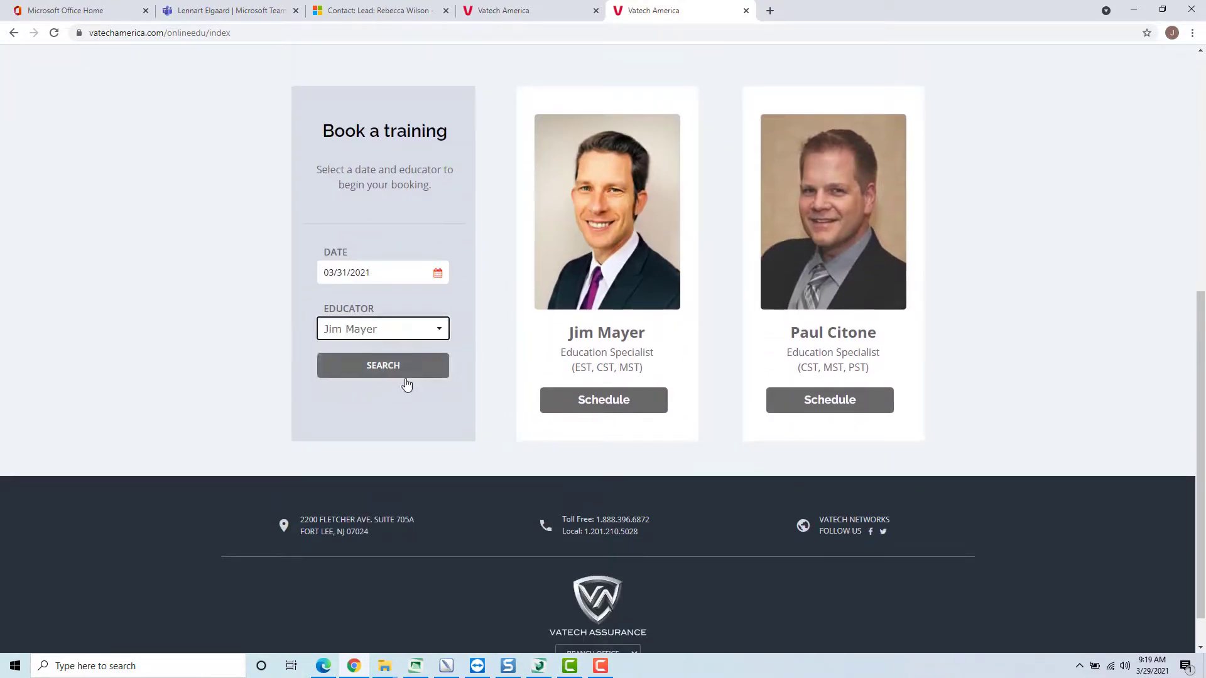
left_click(382, 371)
- Add the 09:00 AM training session on March 31 to the booking
scroll(678, 377, "down", 4)
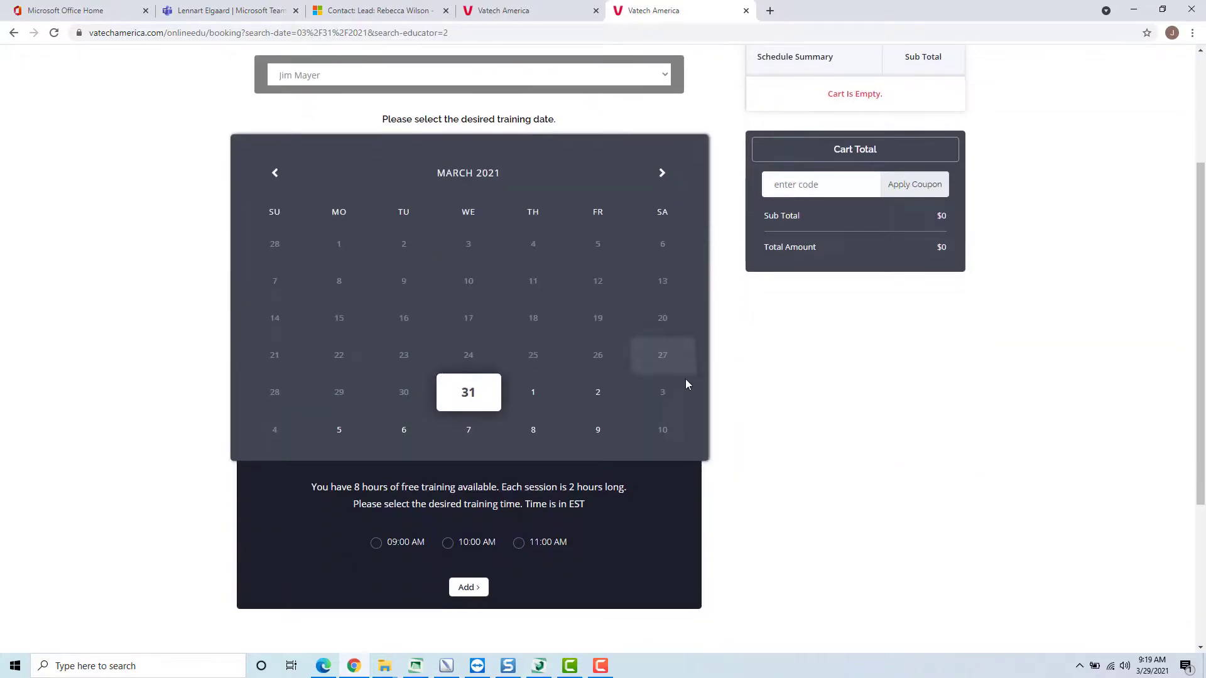
scroll(468, 340, "down", 2)
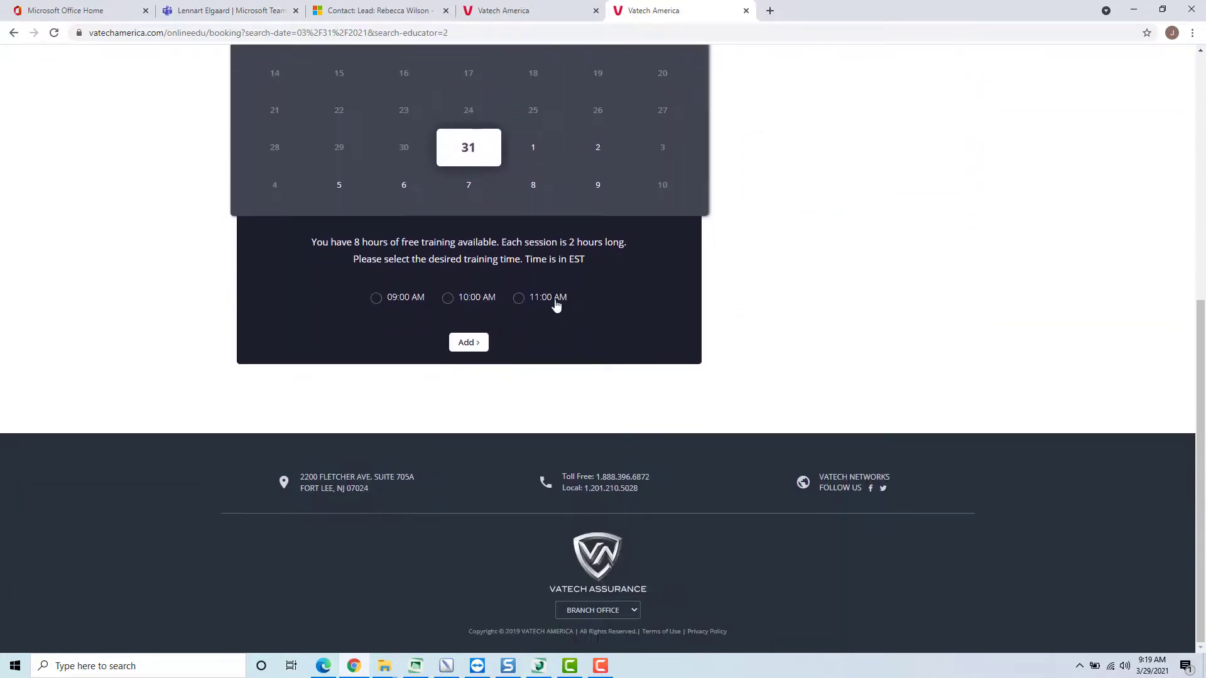
left_click(377, 299)
left_click(468, 342)
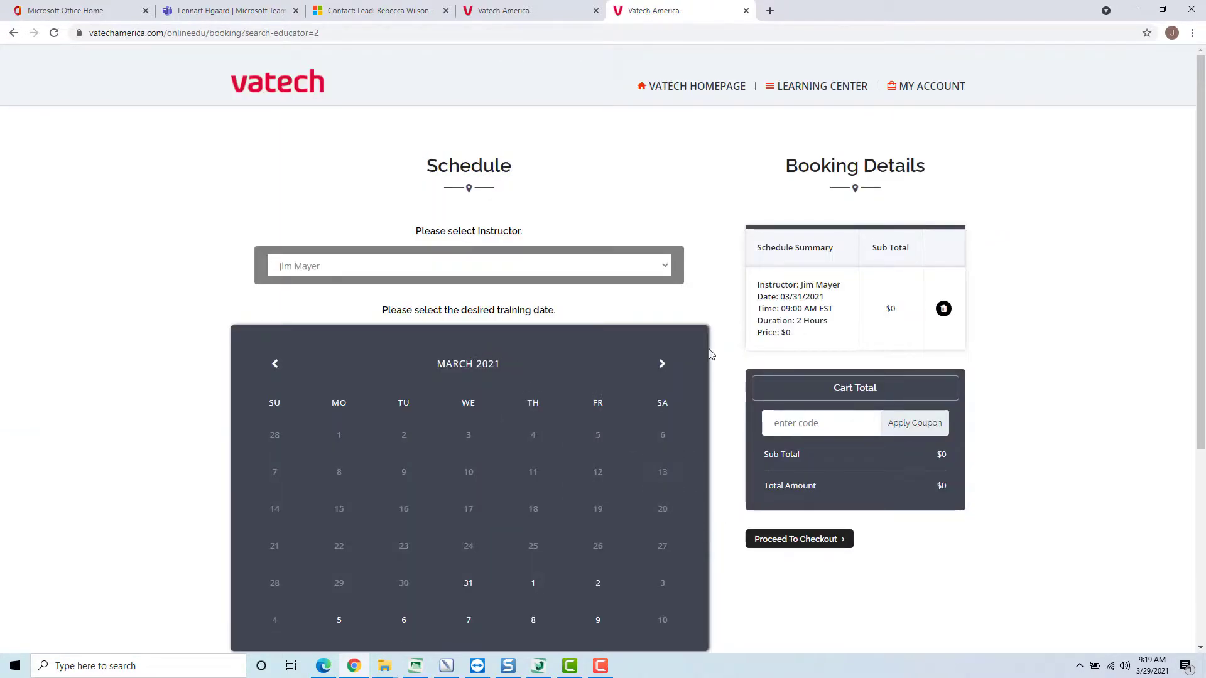
- Check out the booked session, enter "test" as the training comment, and submit the reservation
scroll(1005, 379, "down", 3)
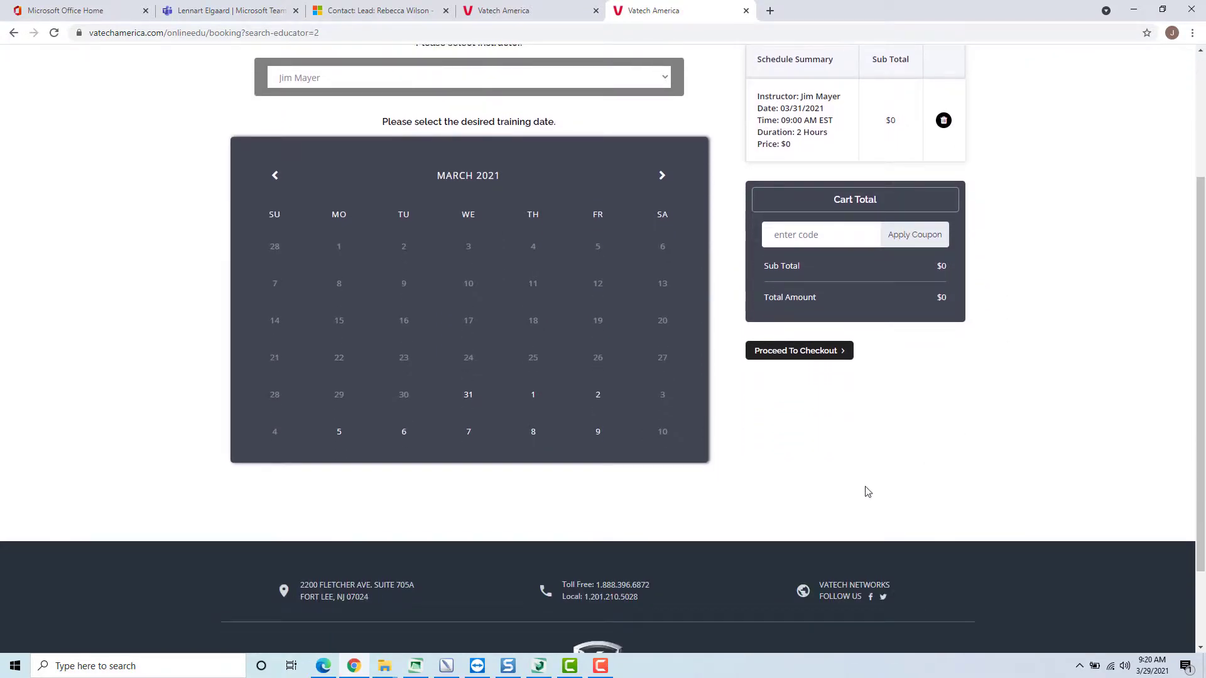
left_click(789, 352)
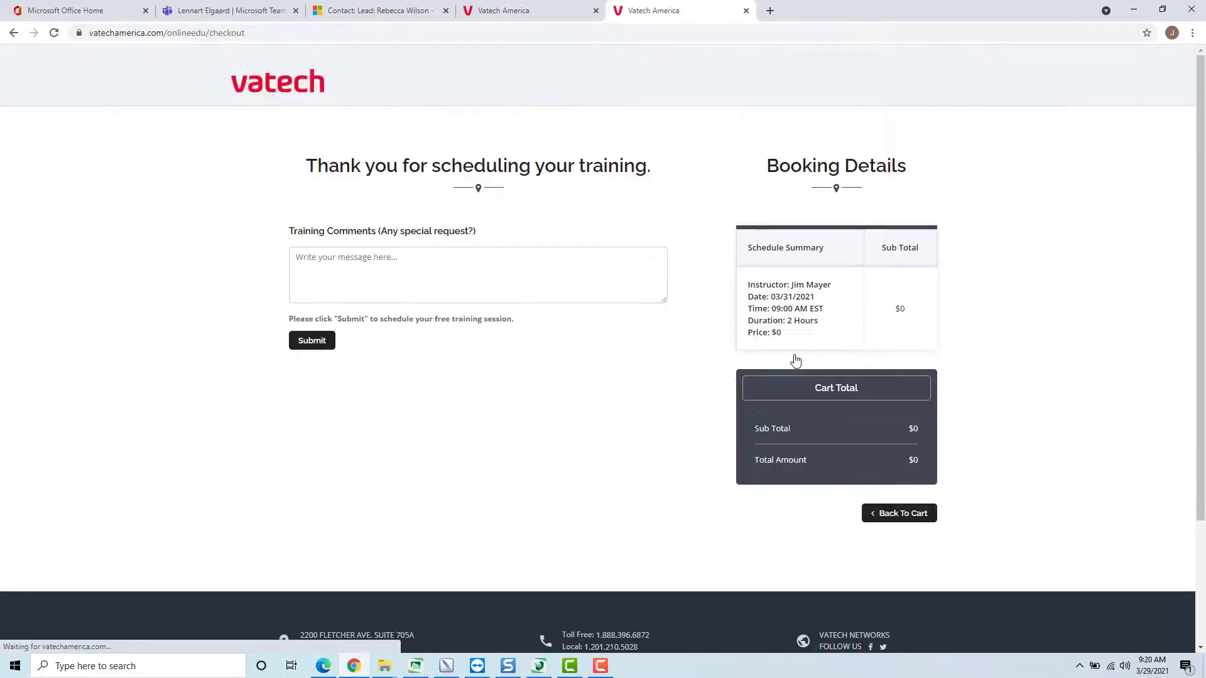
left_click(392, 266)
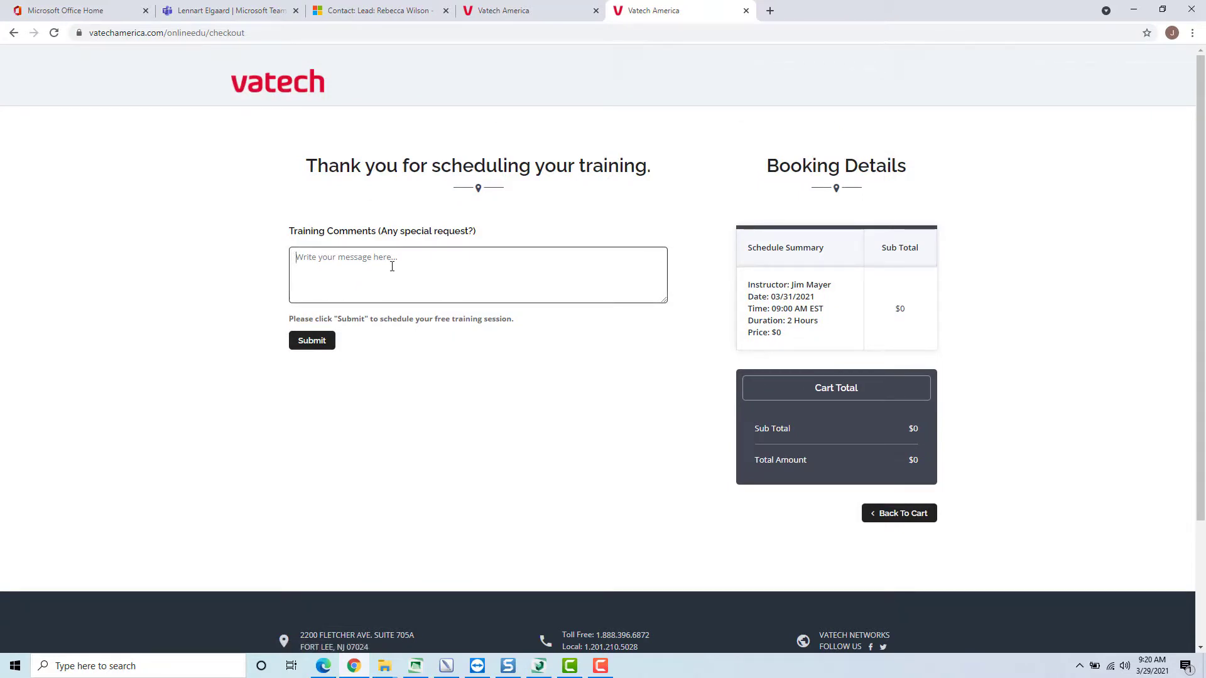
type("test")
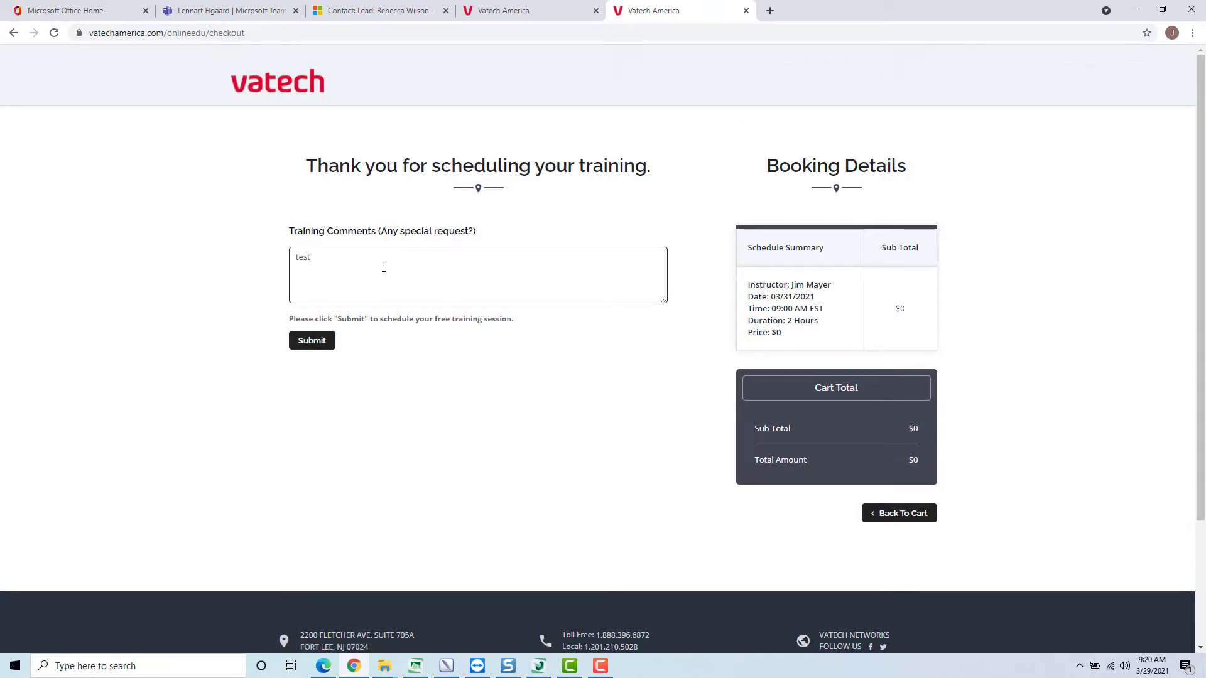
left_click(317, 343)
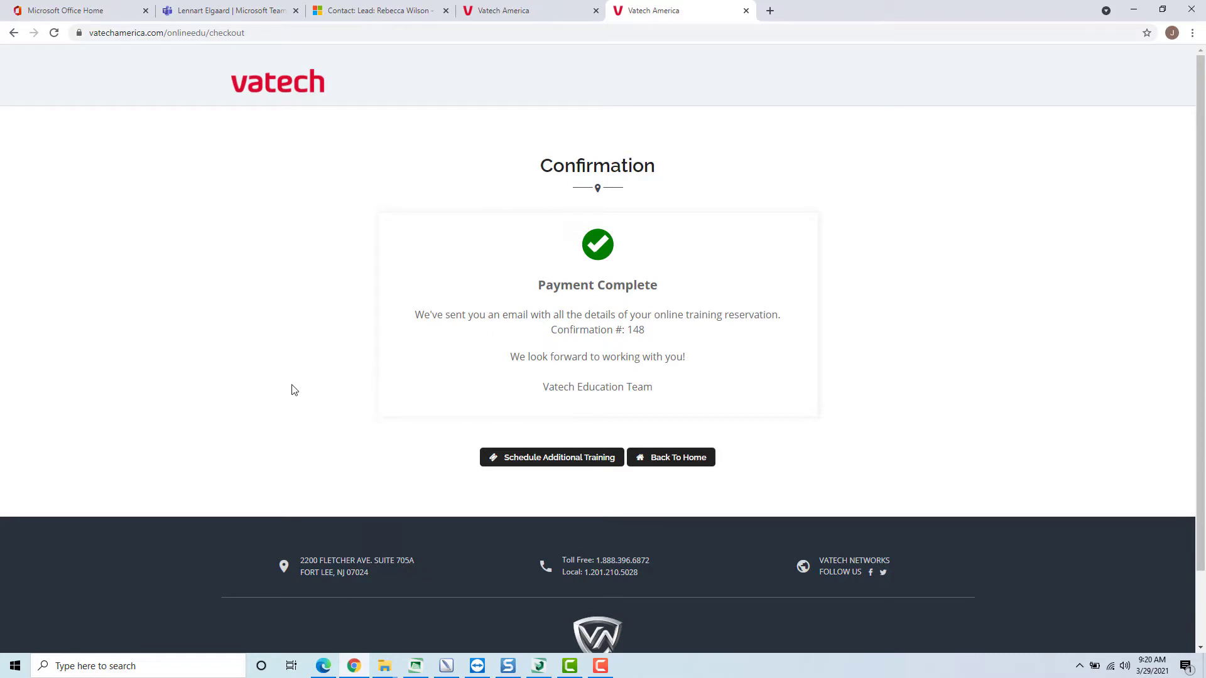
- Return to the education scheduler's home page and look over its training booking and educator sections
left_click(667, 462)
scroll(639, 375, "down", 6)
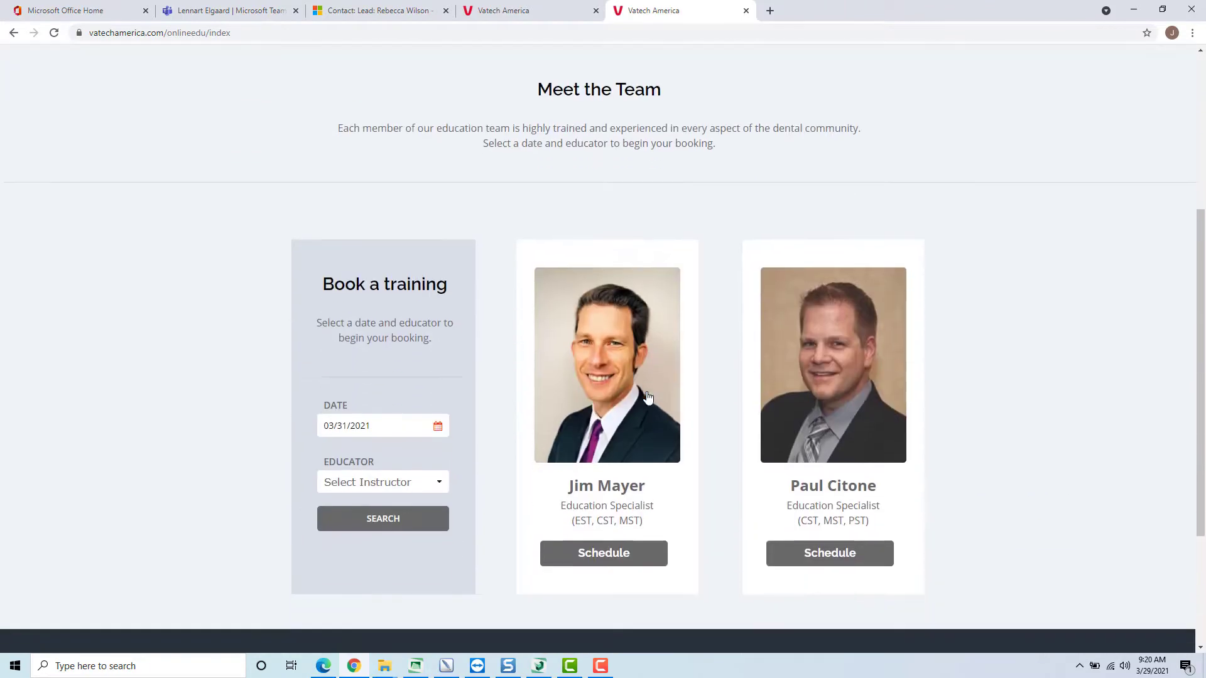
scroll(645, 398, "up", 6)
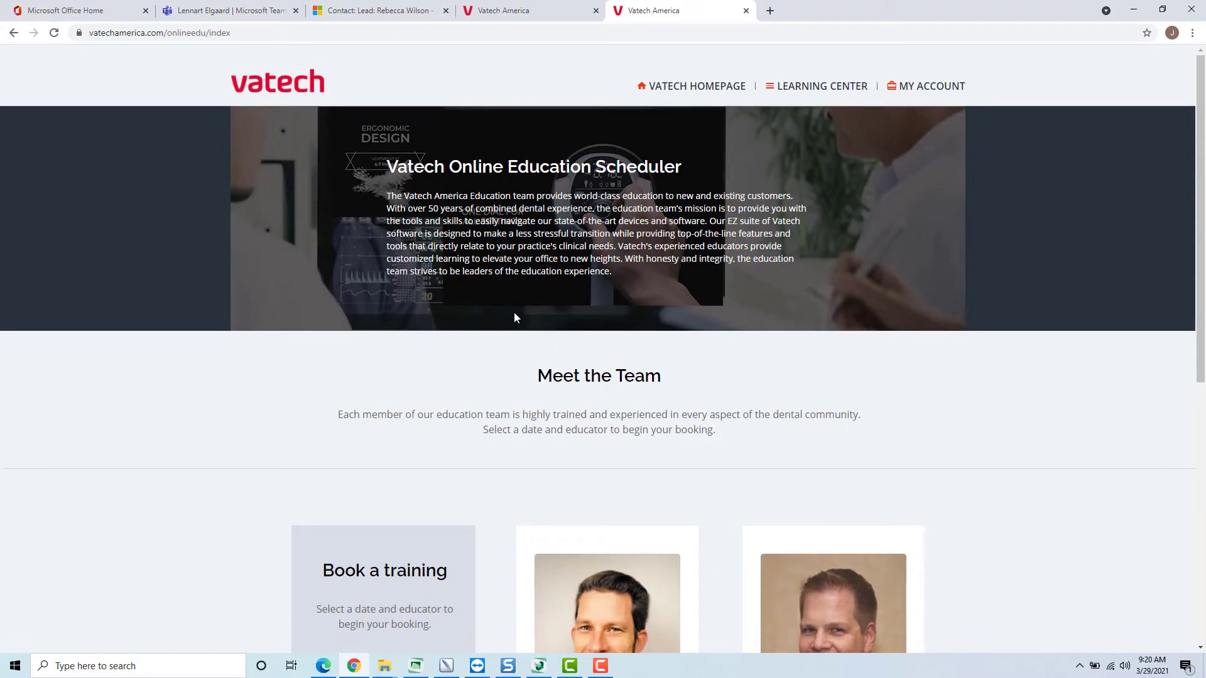
- Go to the Vatech homepage, review the remote assistance and software download sections under Service & Support, and return to the homepage
left_click(690, 89)
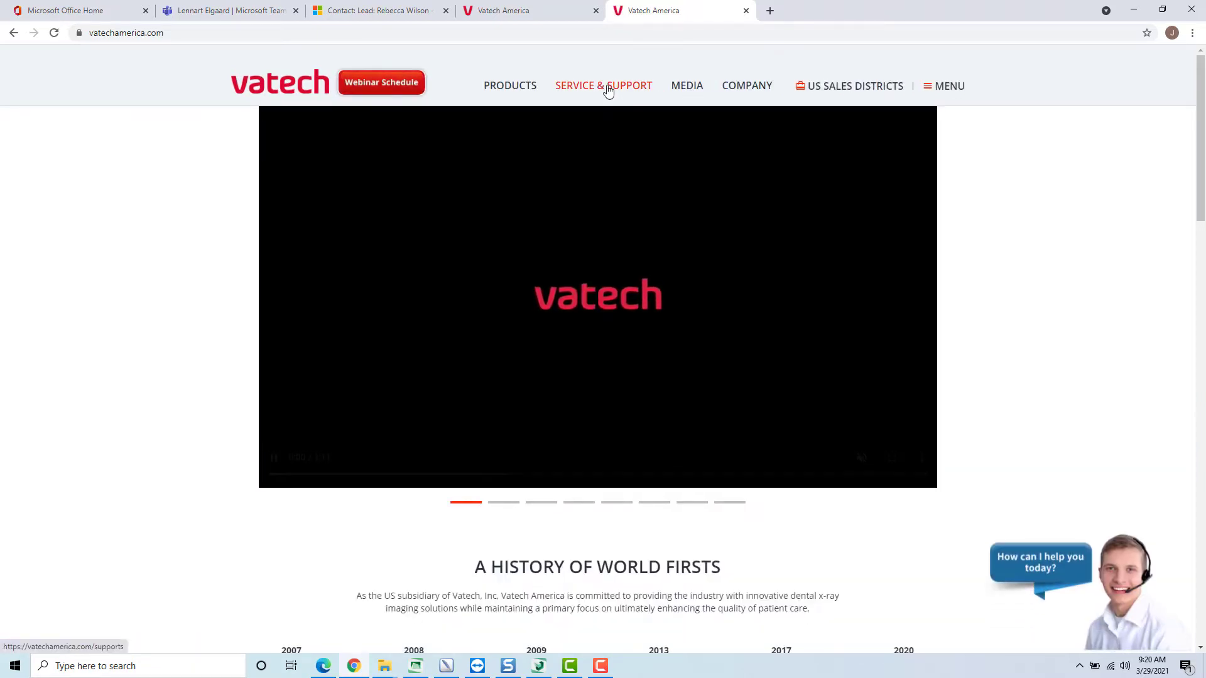
left_click(606, 86)
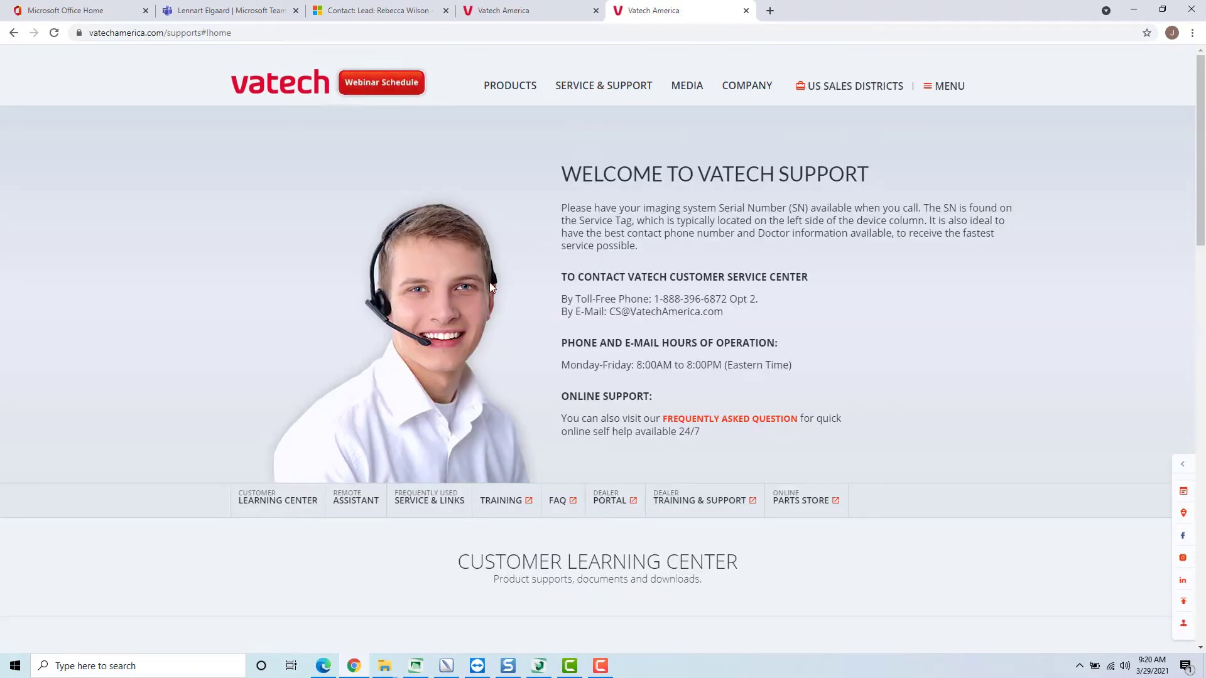
scroll(488, 284, "down", 15)
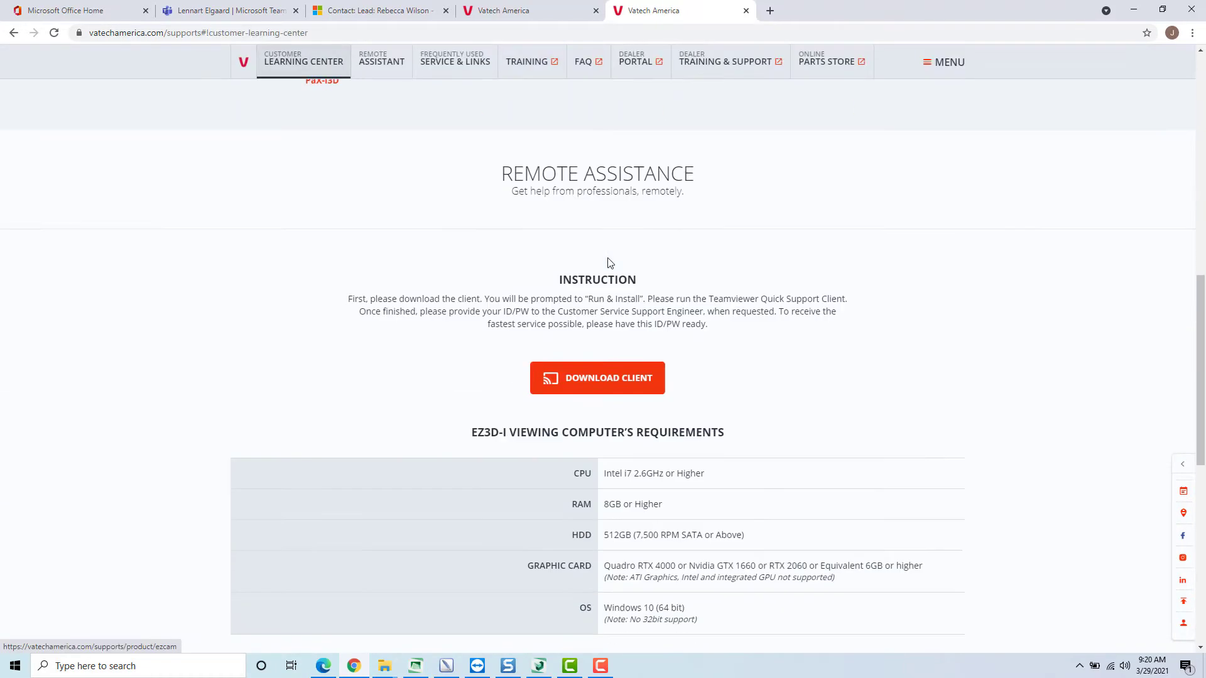
scroll(617, 263, "down", 4)
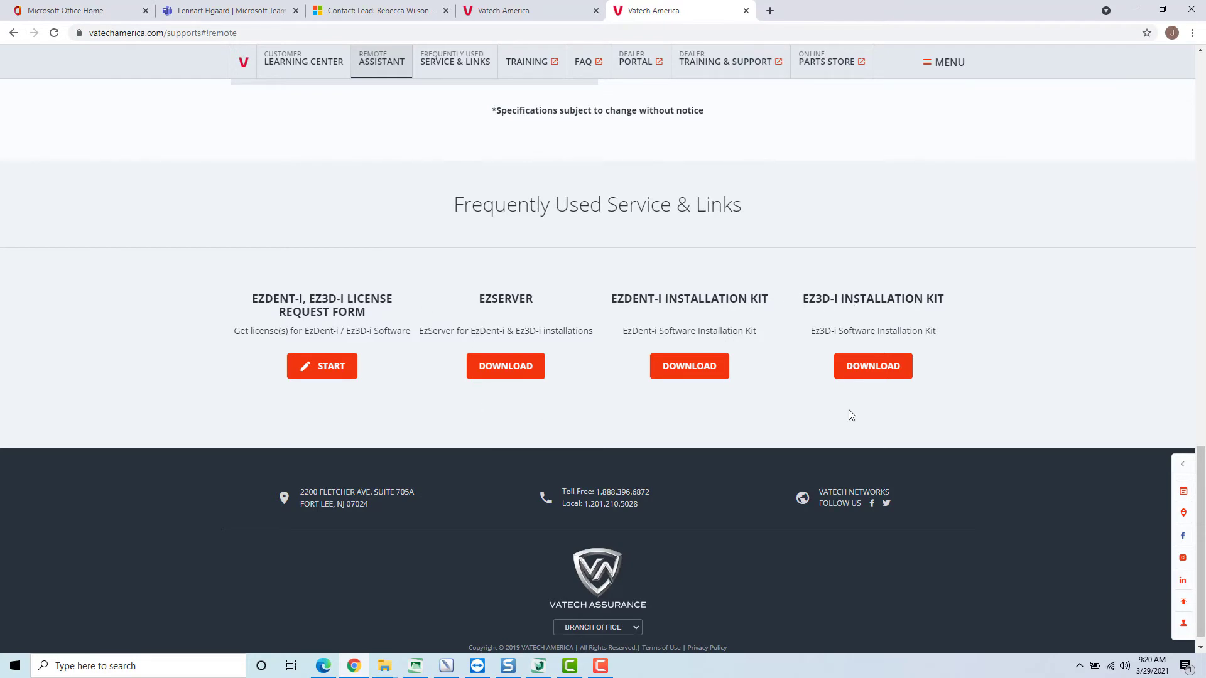
scroll(469, 193, "up", 15)
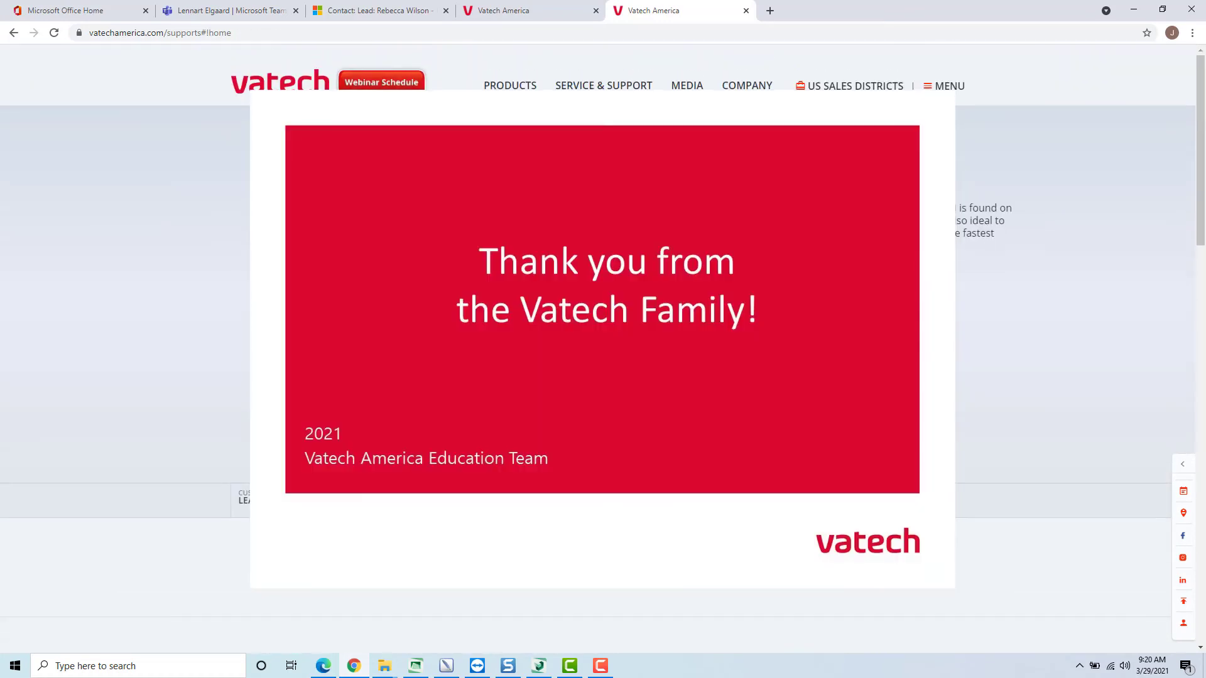
left_click(280, 82)
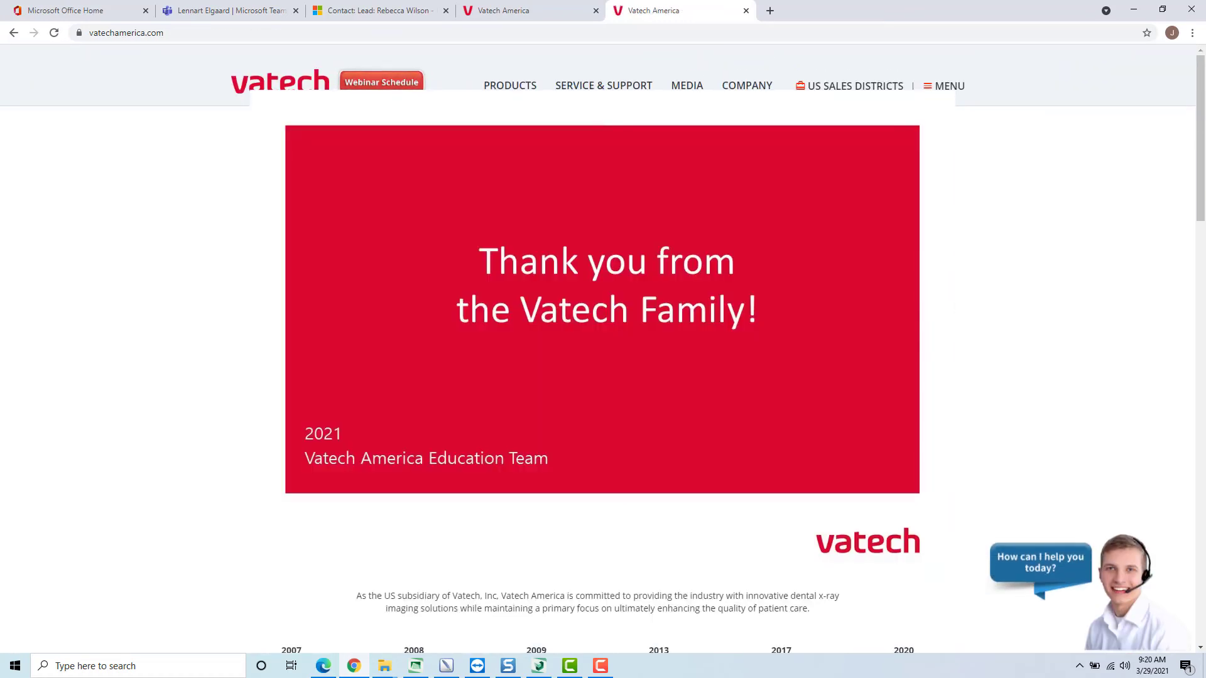